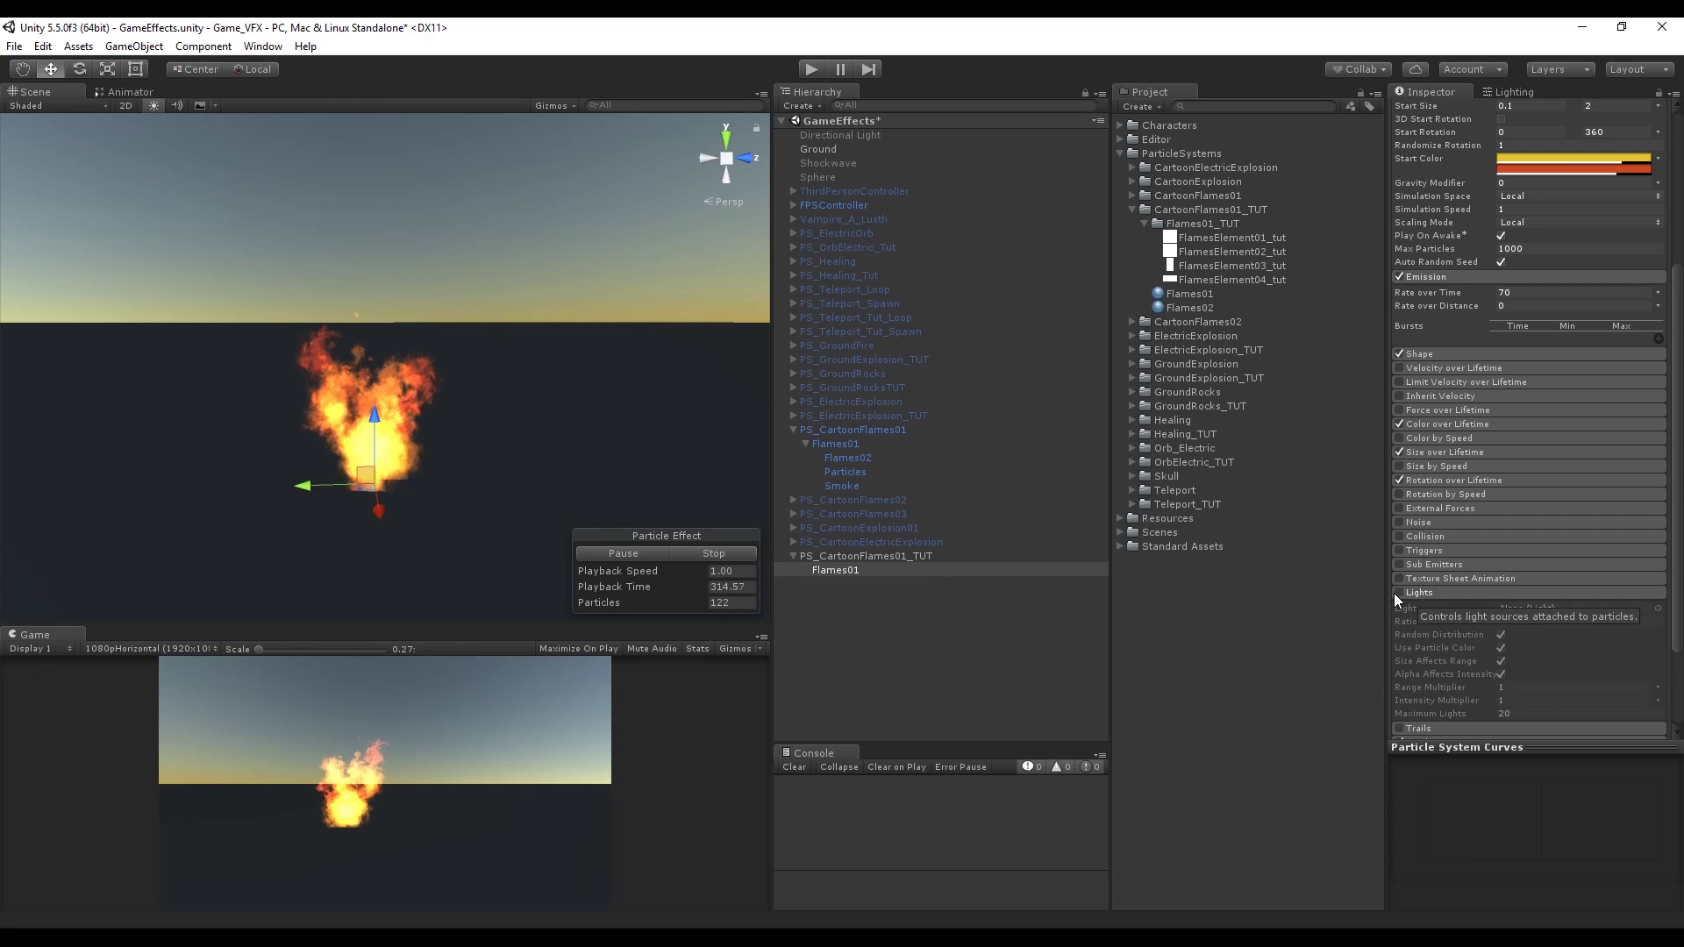
# Step: Add a point light to the scene and set its range to 4
pyautogui.rightClick(836, 605)
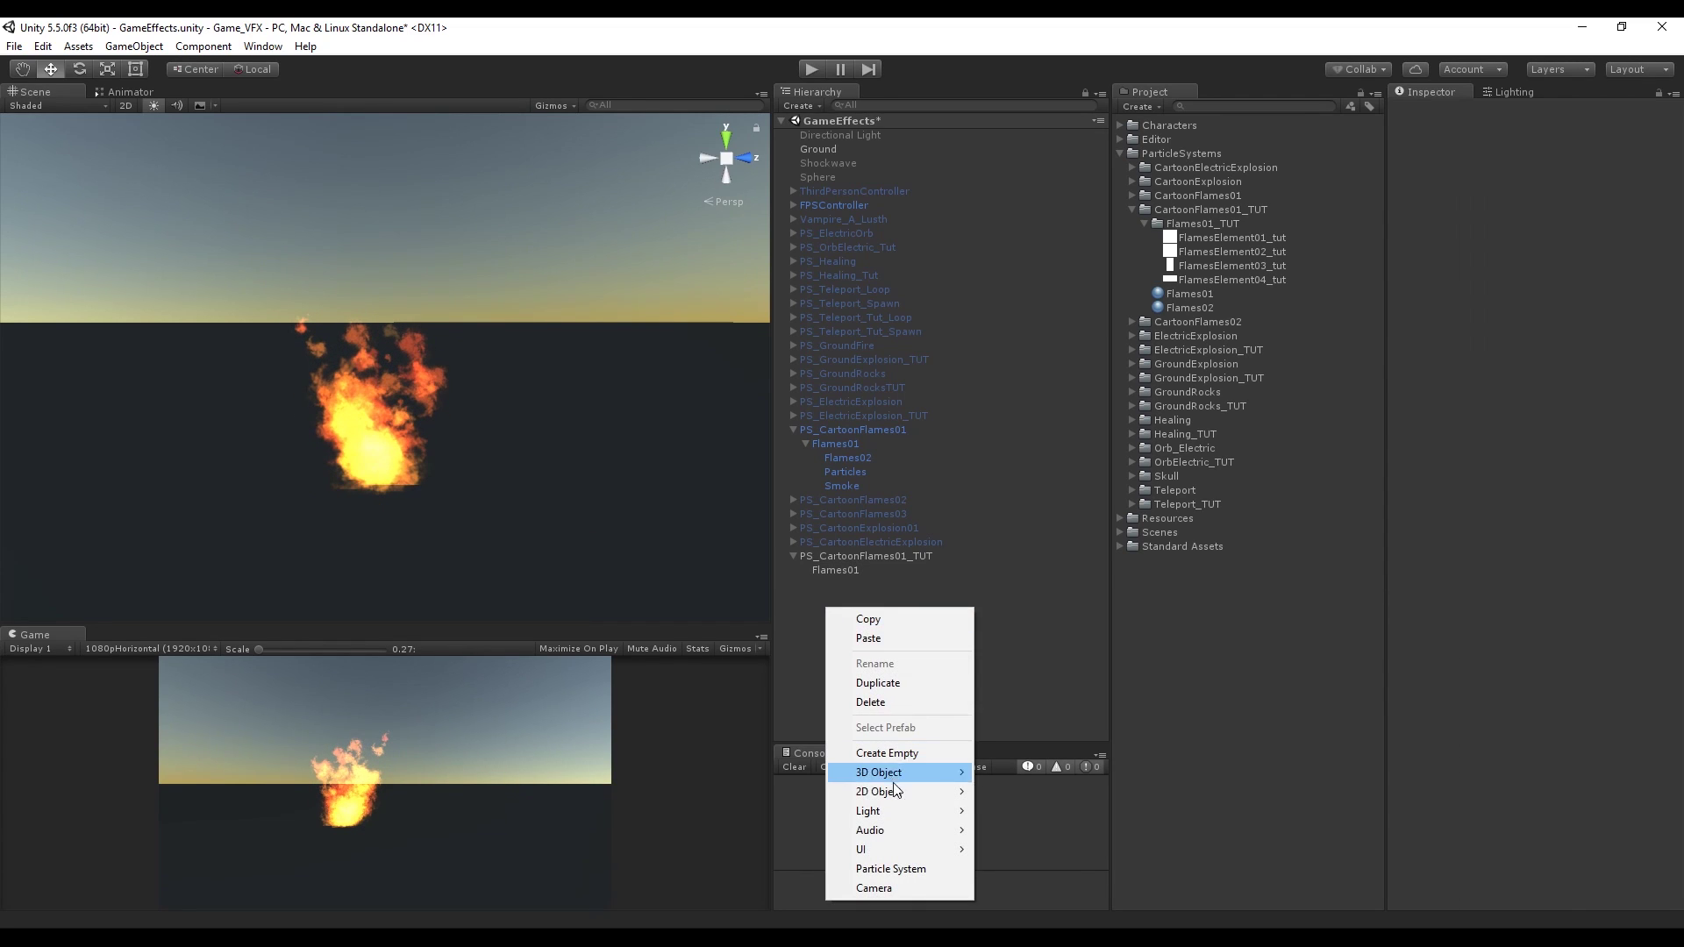
pyautogui.moveTo(912, 810)
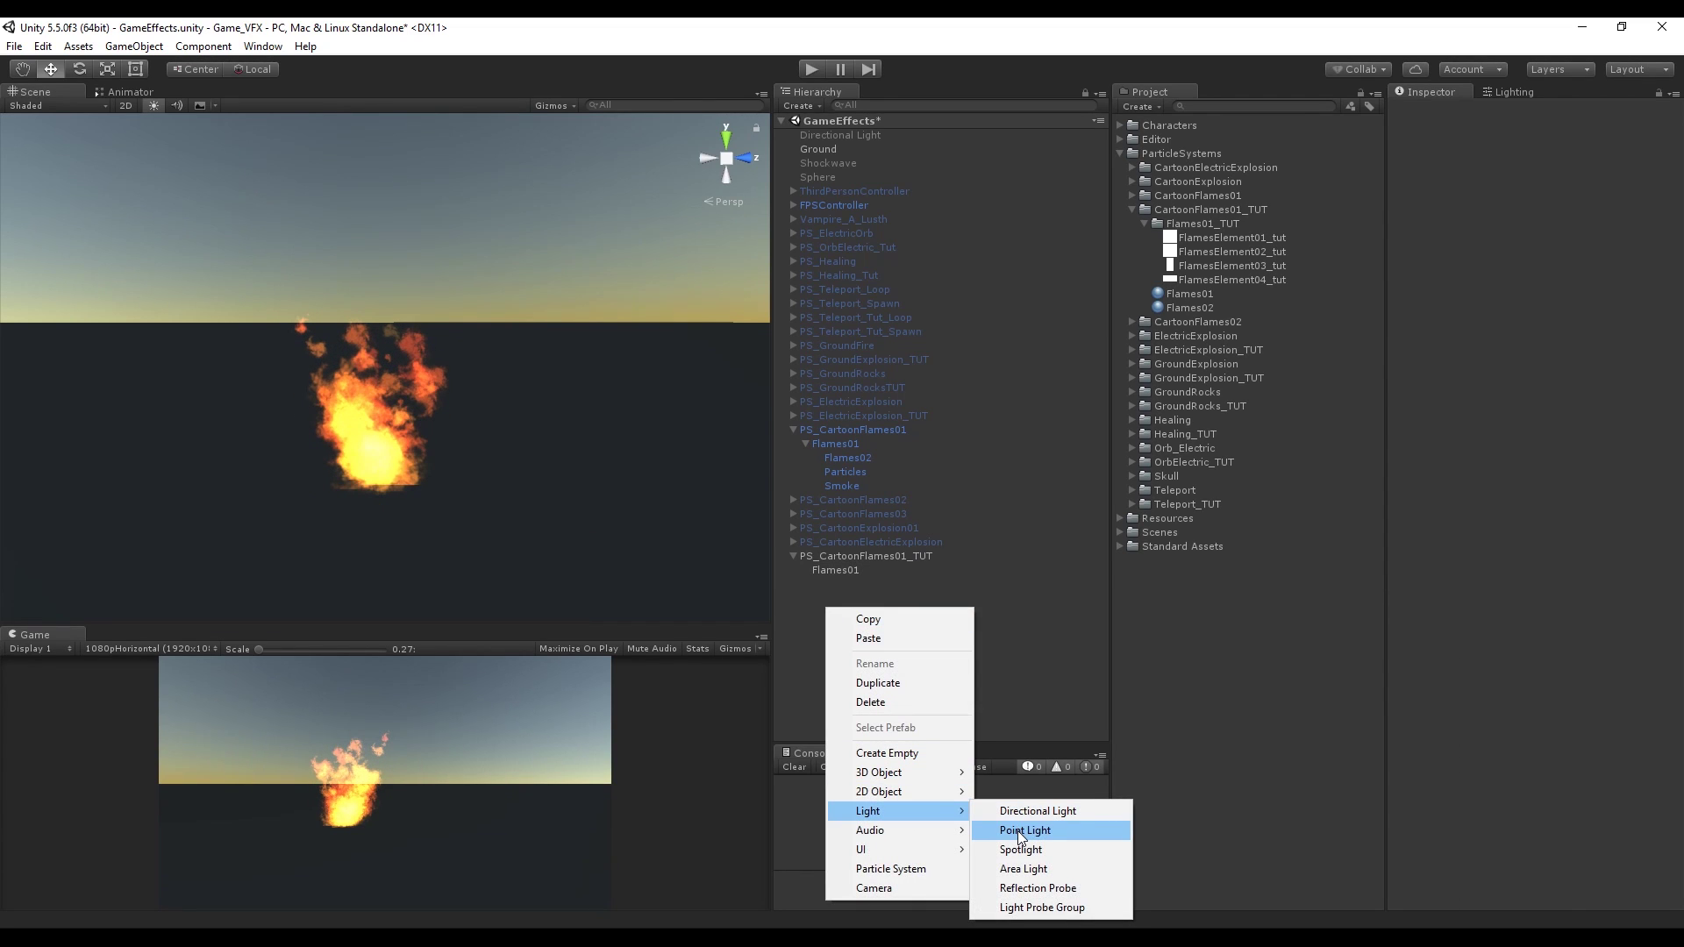
pyautogui.click(1020, 831)
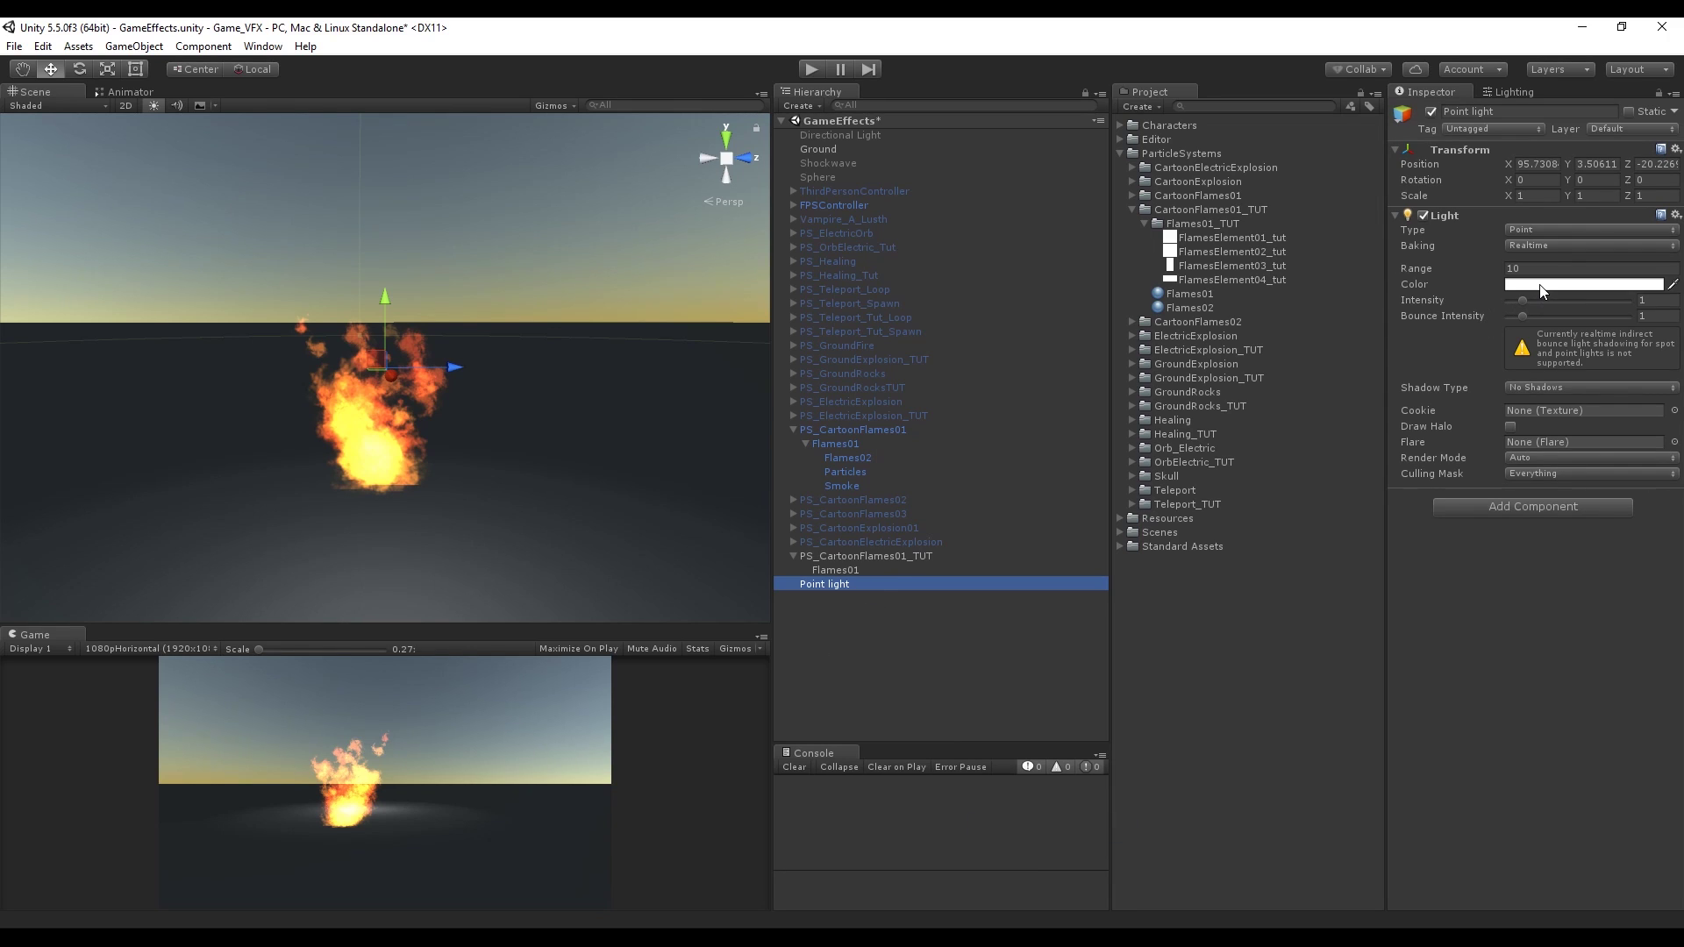
pyautogui.write('4')
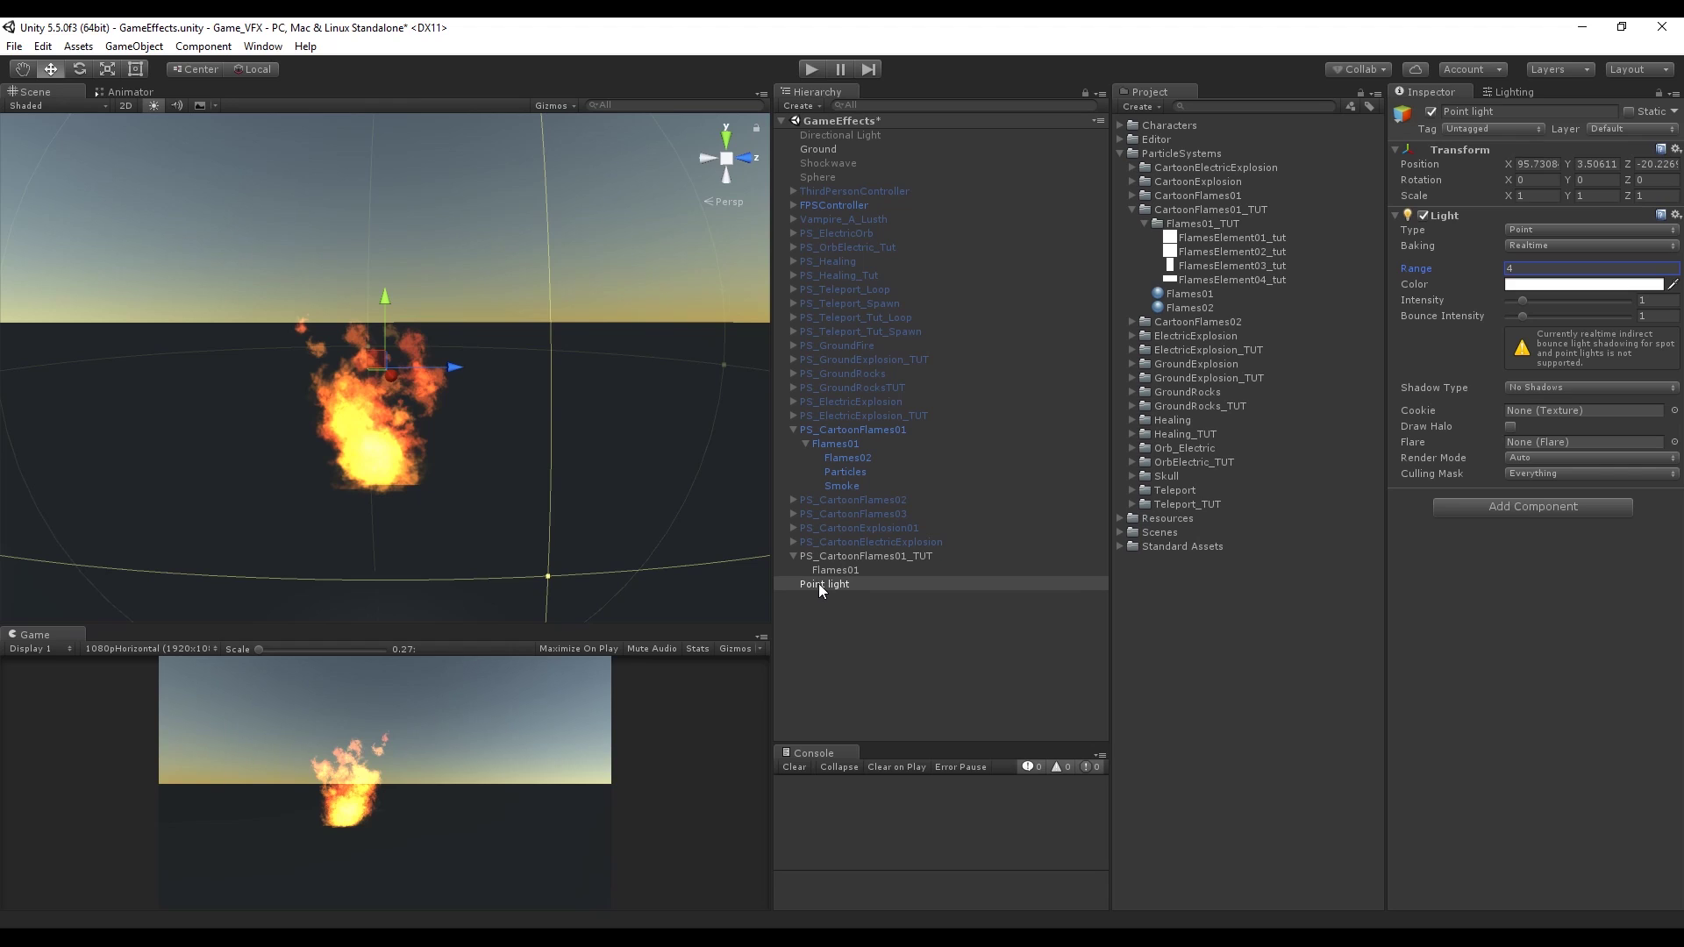
# Step: Rename the point light FlamesLight and save it as a prefab in the CartoonFlames01_TUT folder
pyautogui.moveTo(822, 582); pyautogui.dragTo(1175, 204)
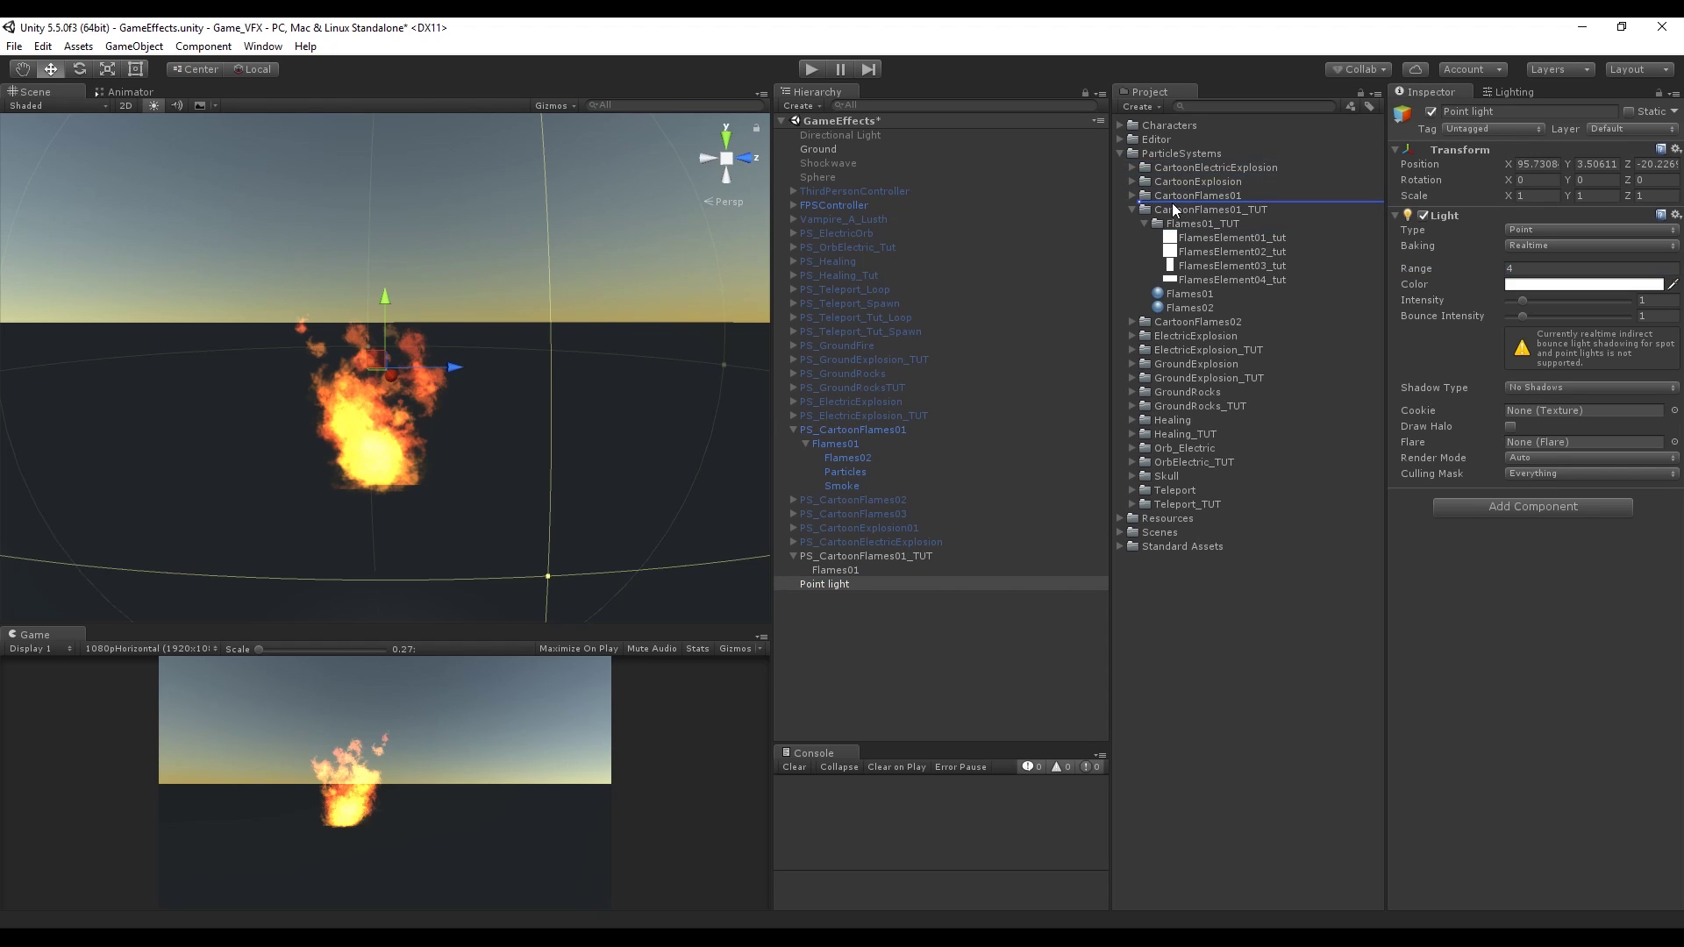
pyautogui.write('ht')
pyautogui.press('Return')
pyautogui.moveTo(829, 585); pyautogui.dragTo(1186, 235)
# Step: Assign the FlamesLight prefab to the Lights module of the tutorial's Flames01 particle system and set the ratio to 1
pyautogui.click(845, 570)
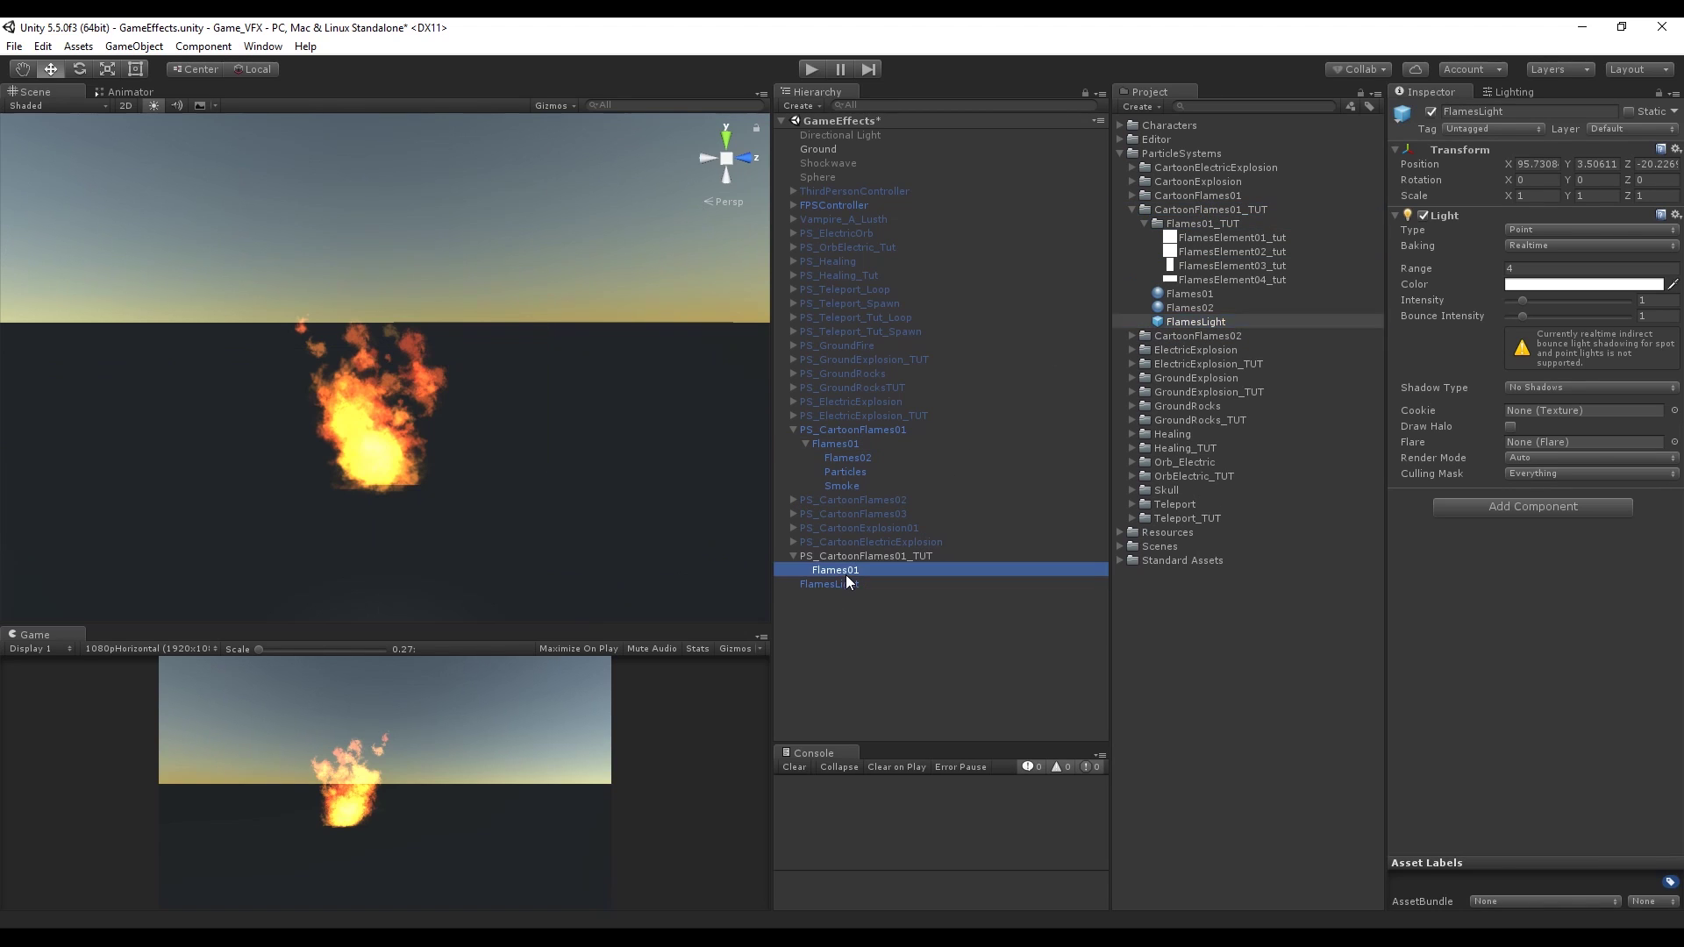
pyautogui.scroll(-5, 1498, 560)
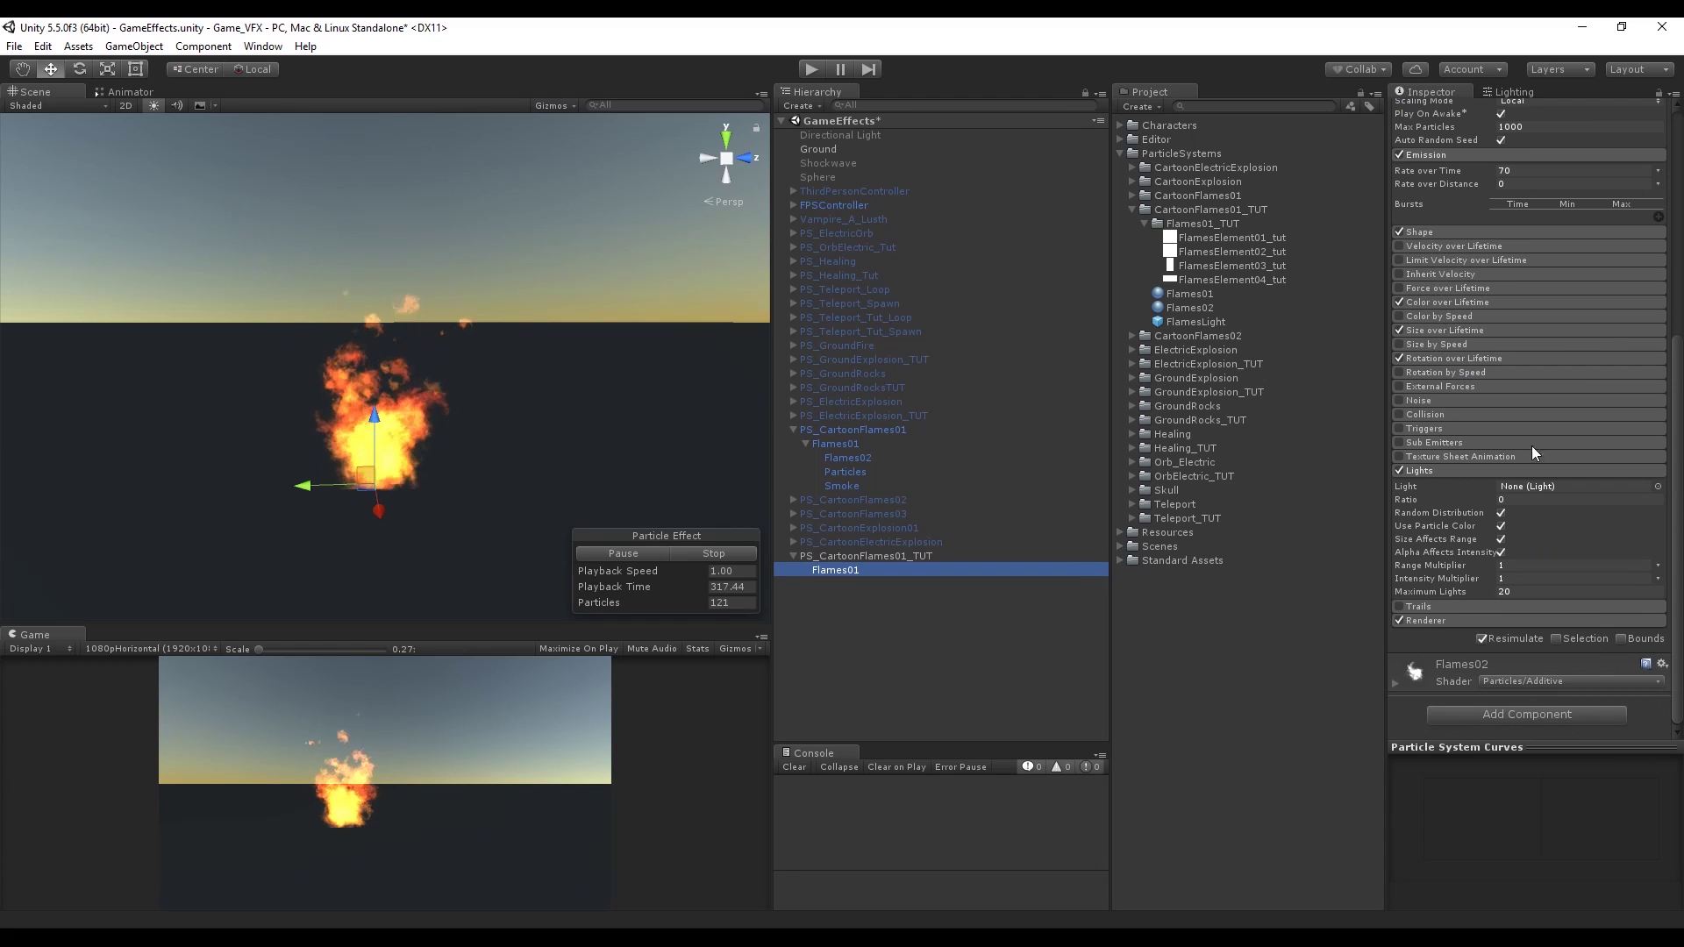
pyautogui.moveTo(1184, 312); pyautogui.dragTo(1539, 487)
pyautogui.click(1536, 499)
pyautogui.write('1')
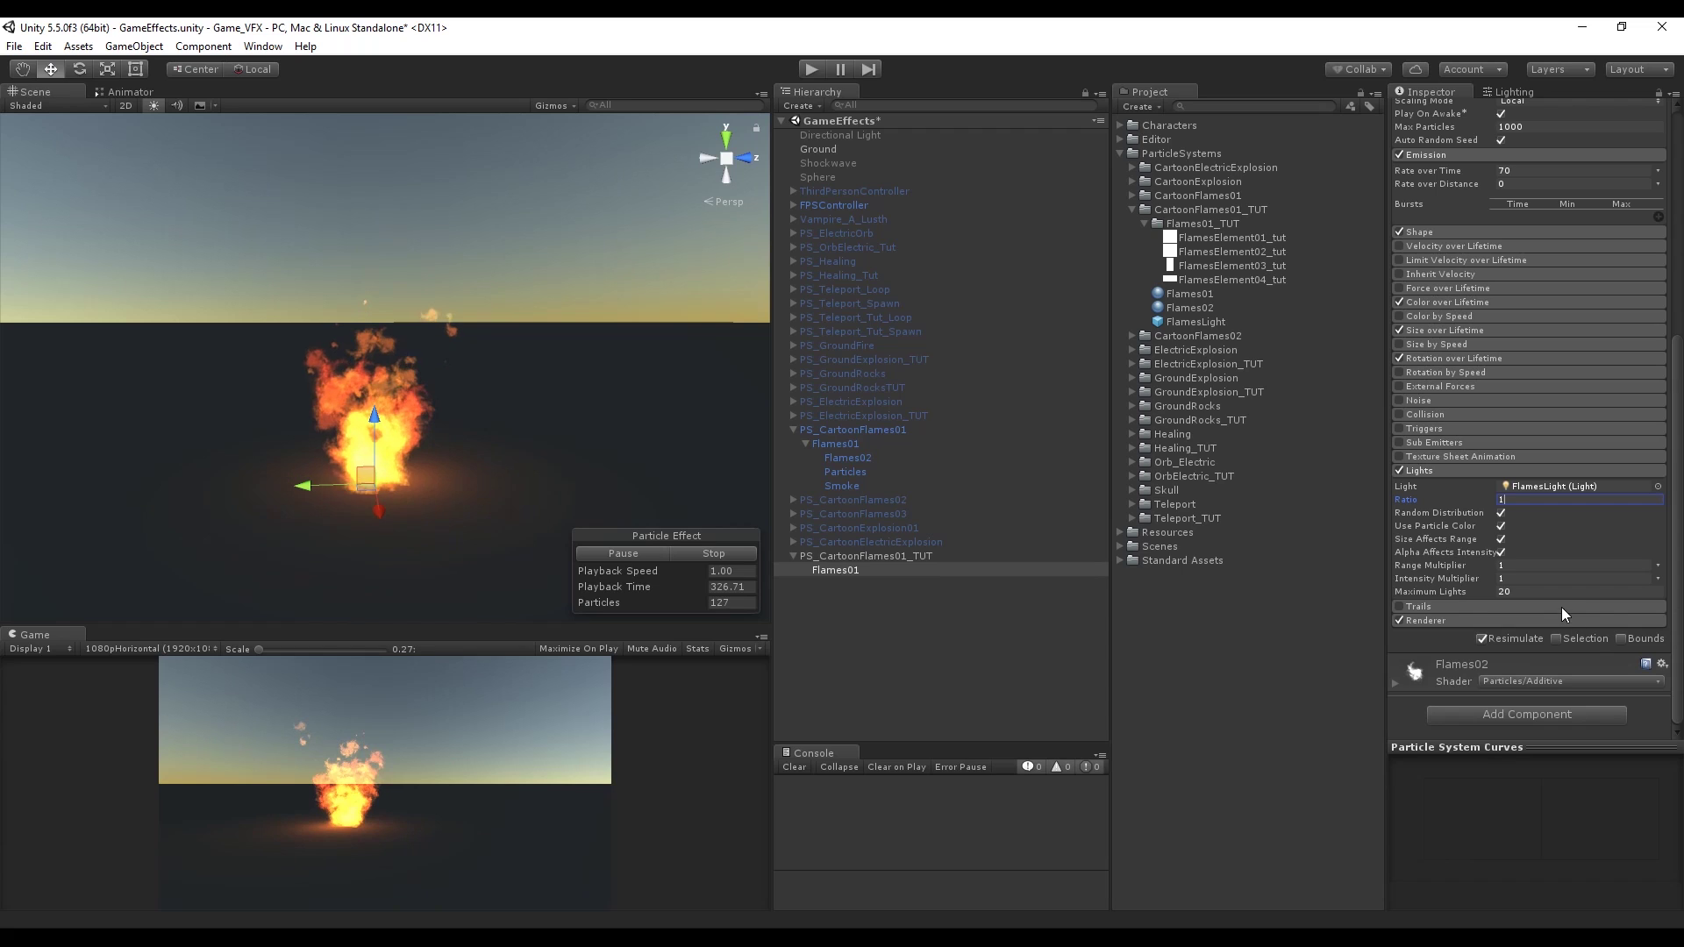
# Step: Try a maximum of 1 light for Flames01, and settle on a maximum of 8
pyautogui.click(1530, 592)
pyautogui.write('1')
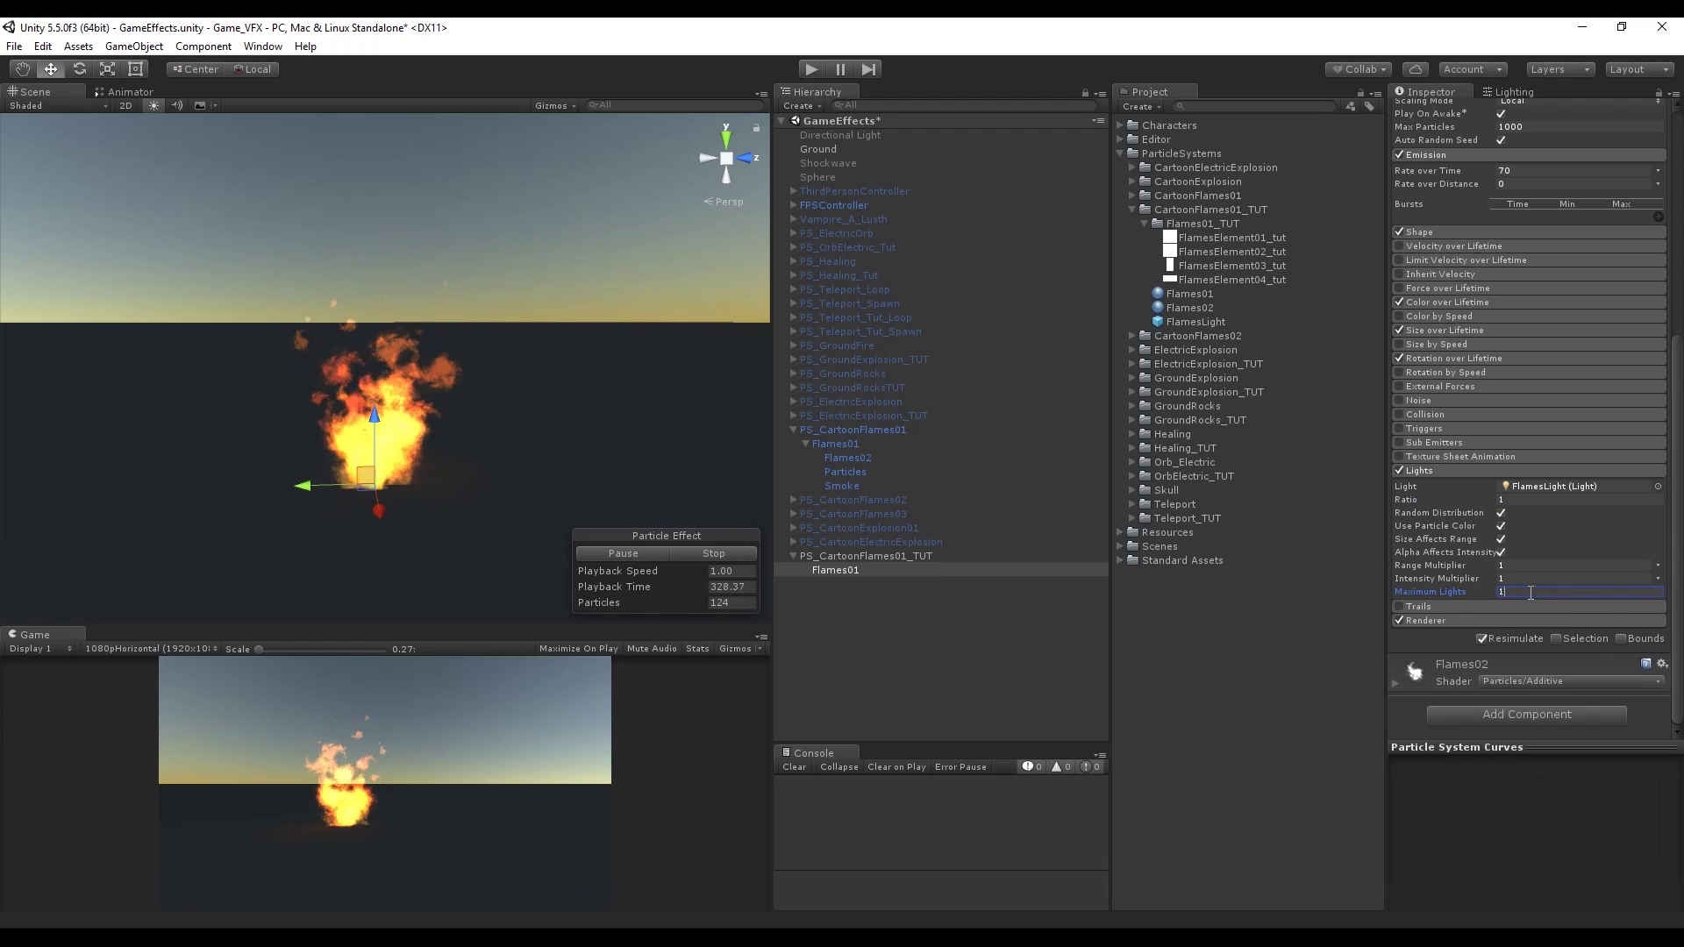
pyautogui.press('Return')
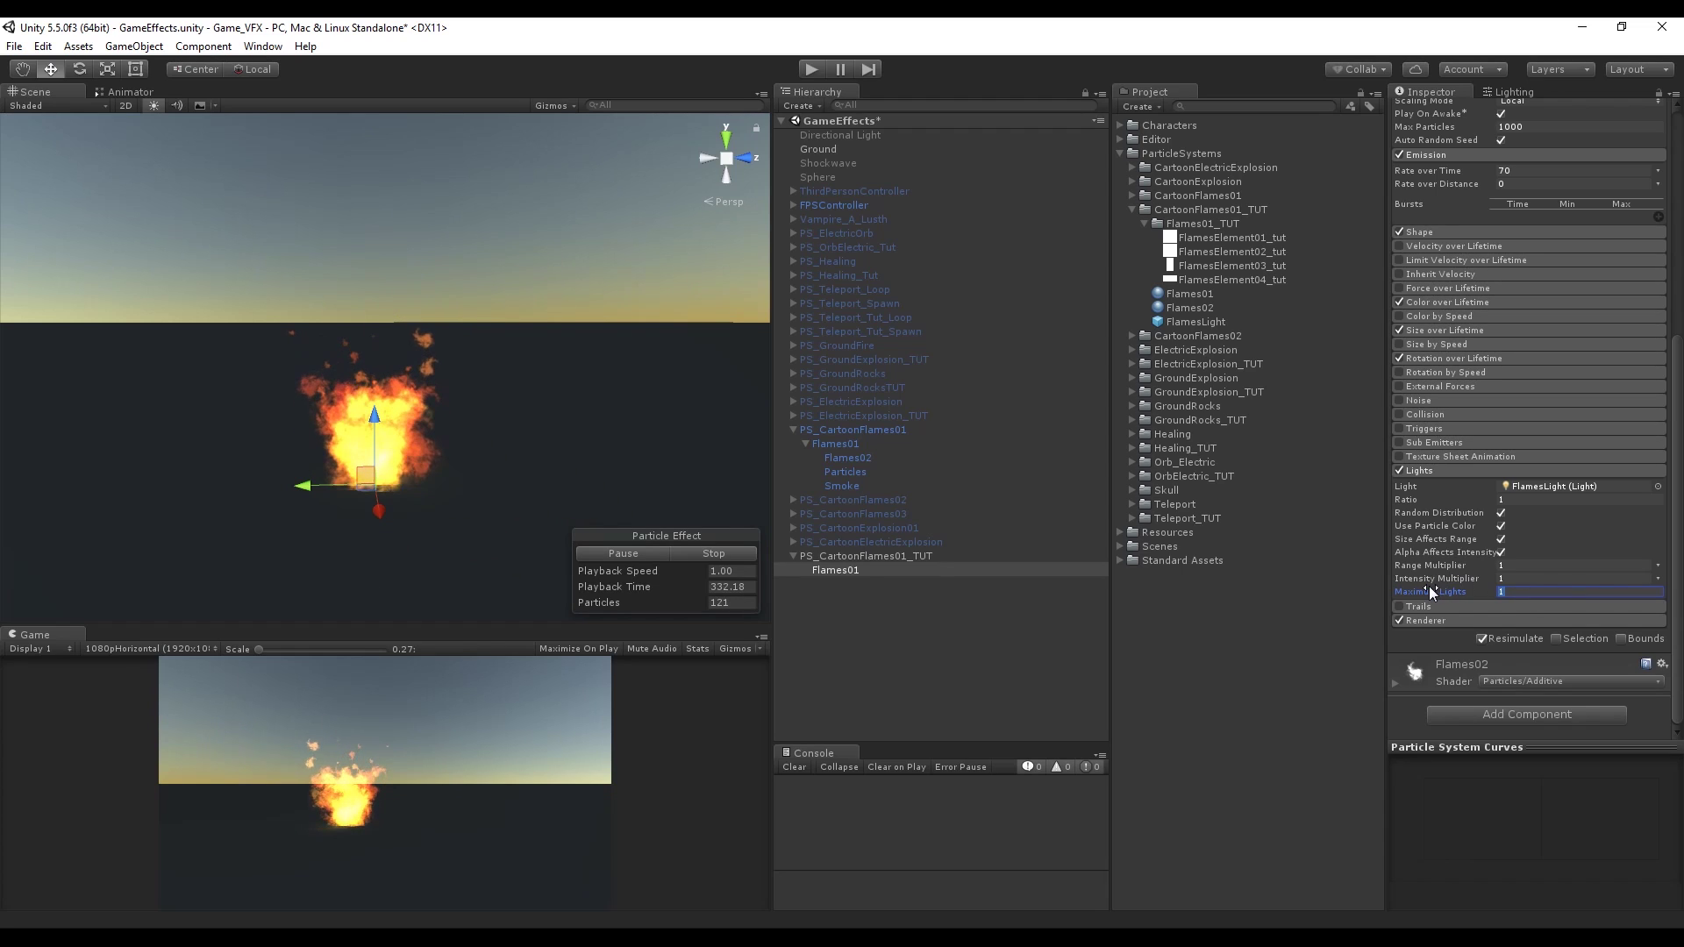
pyautogui.write('8')
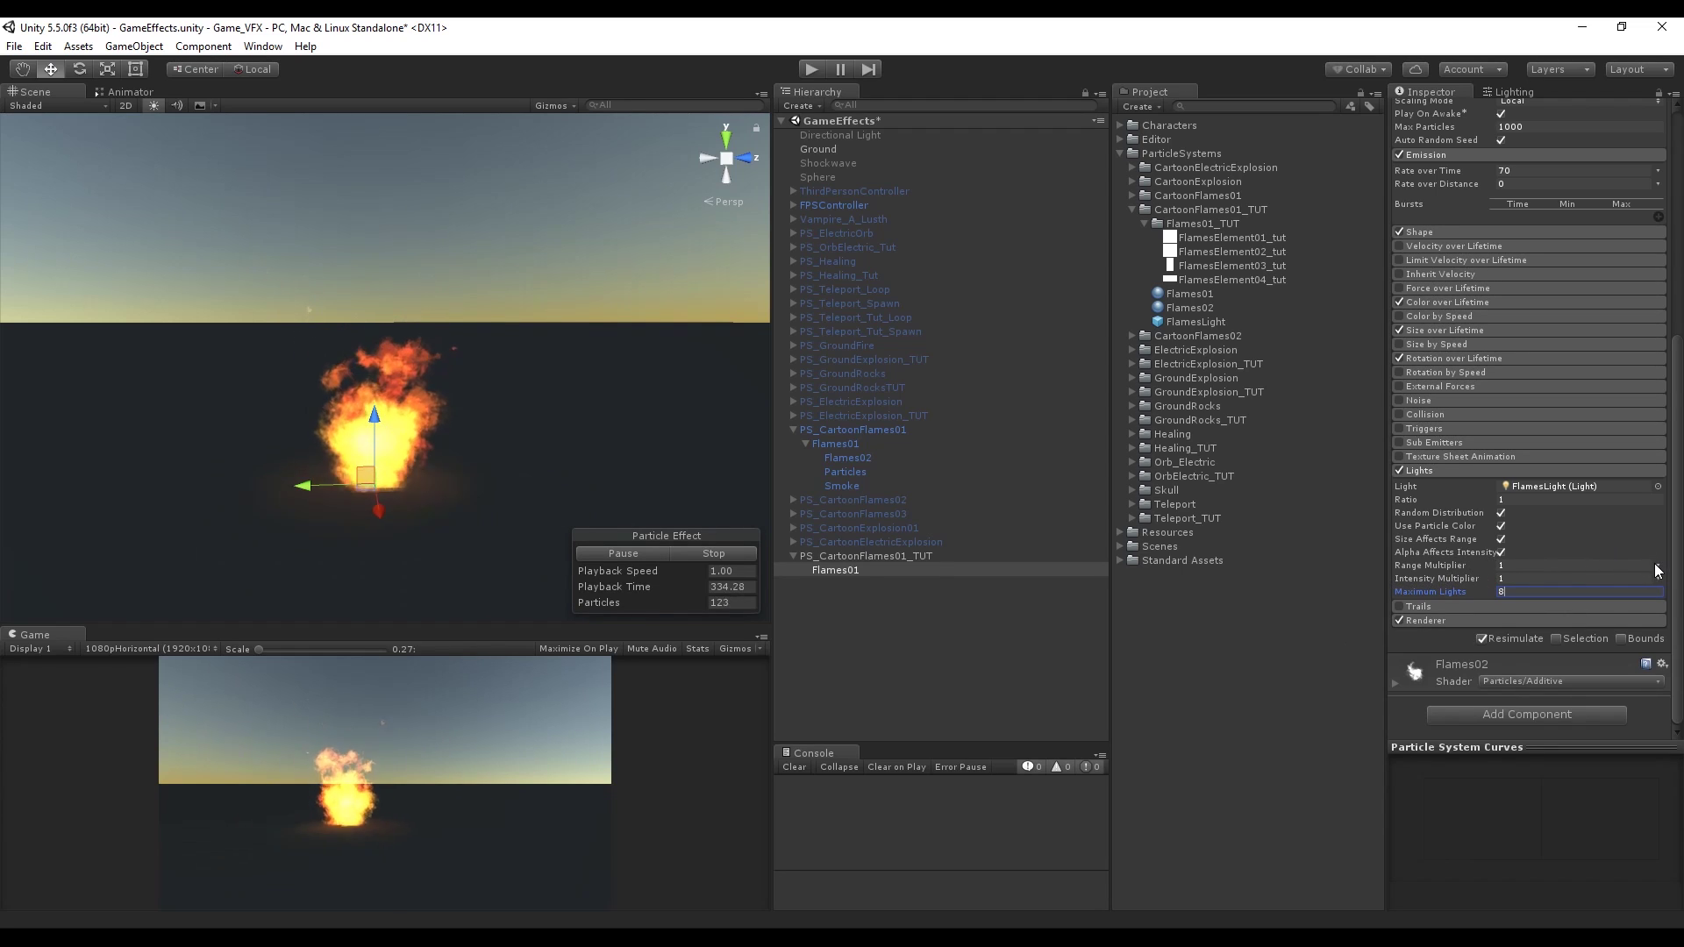
# Step: Make the light range multiplier random between two constants, 0.8 and 2
pyautogui.click(1658, 567)
pyautogui.click(1634, 621)
pyautogui.click(1550, 566)
pyautogui.write('.8')
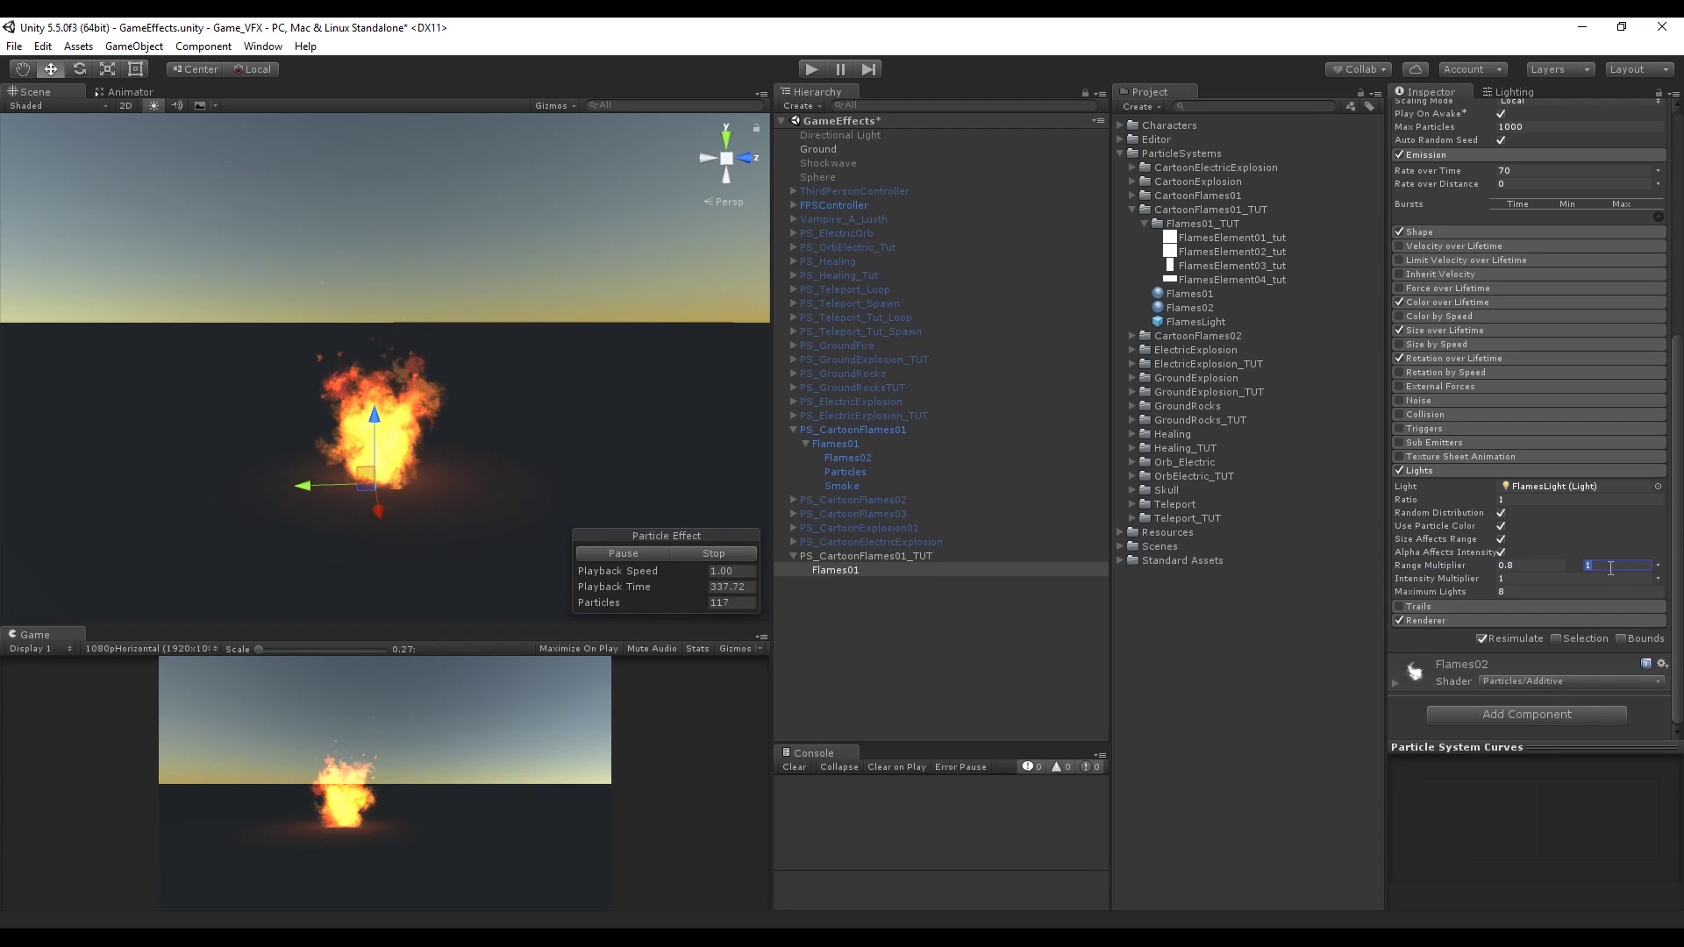
pyautogui.write('2')
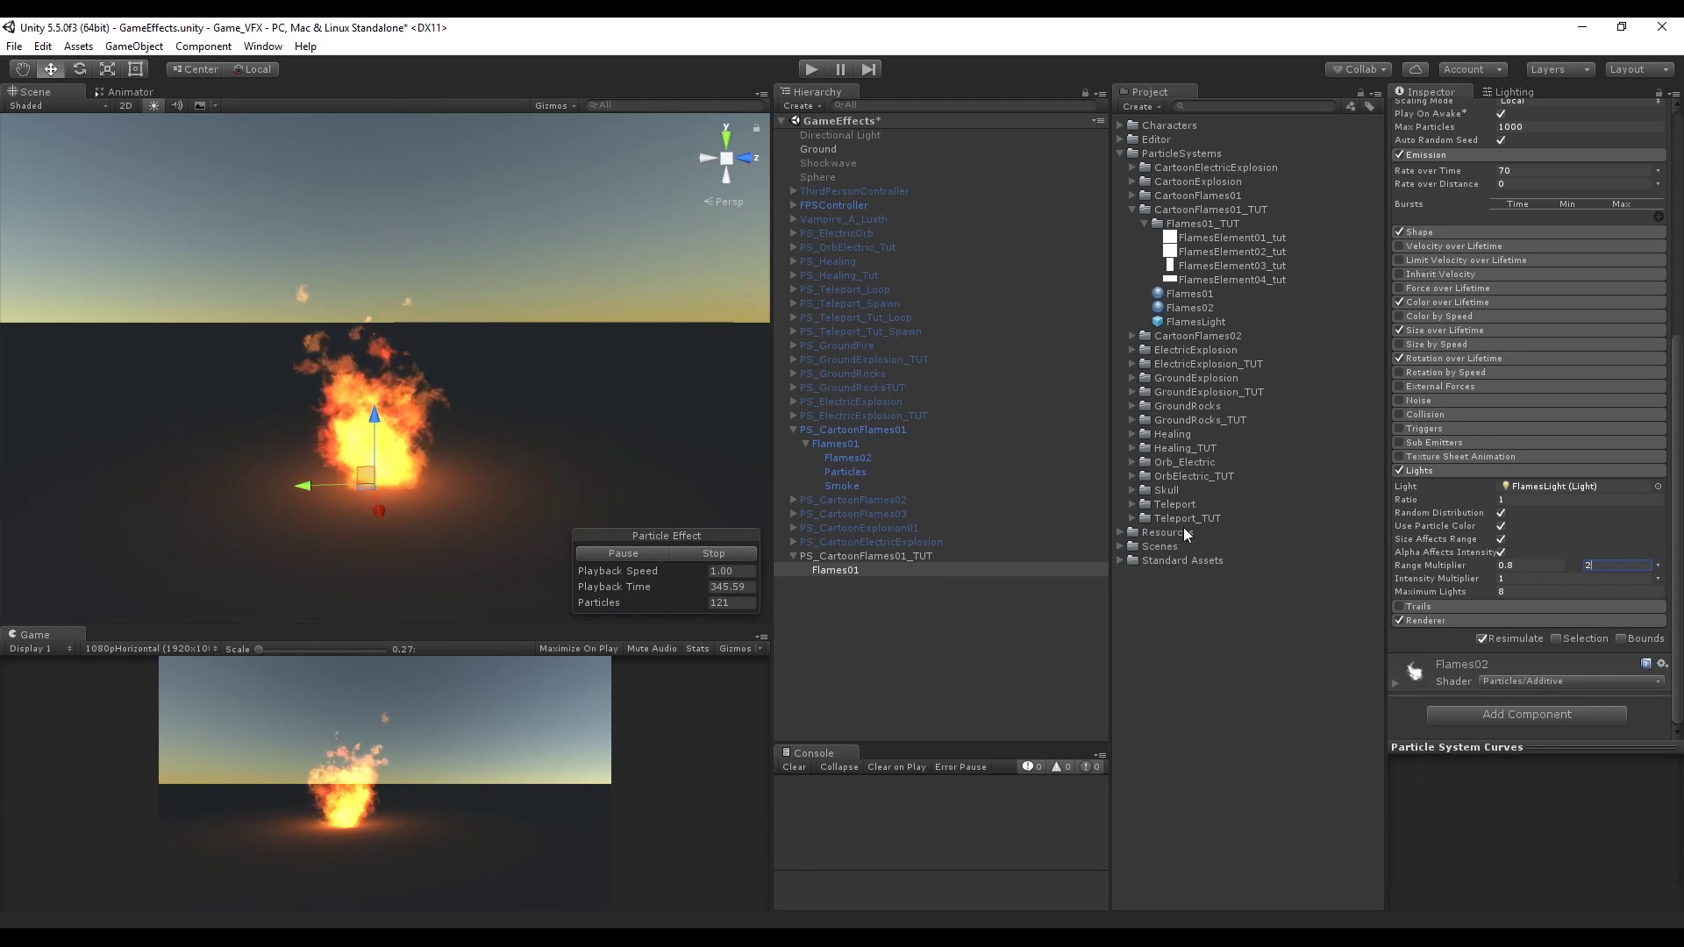
# Step: Try the flame lights with Use Particle Color turned off, and restore the option
pyautogui.click(1501, 526)
pyautogui.click(1502, 526)
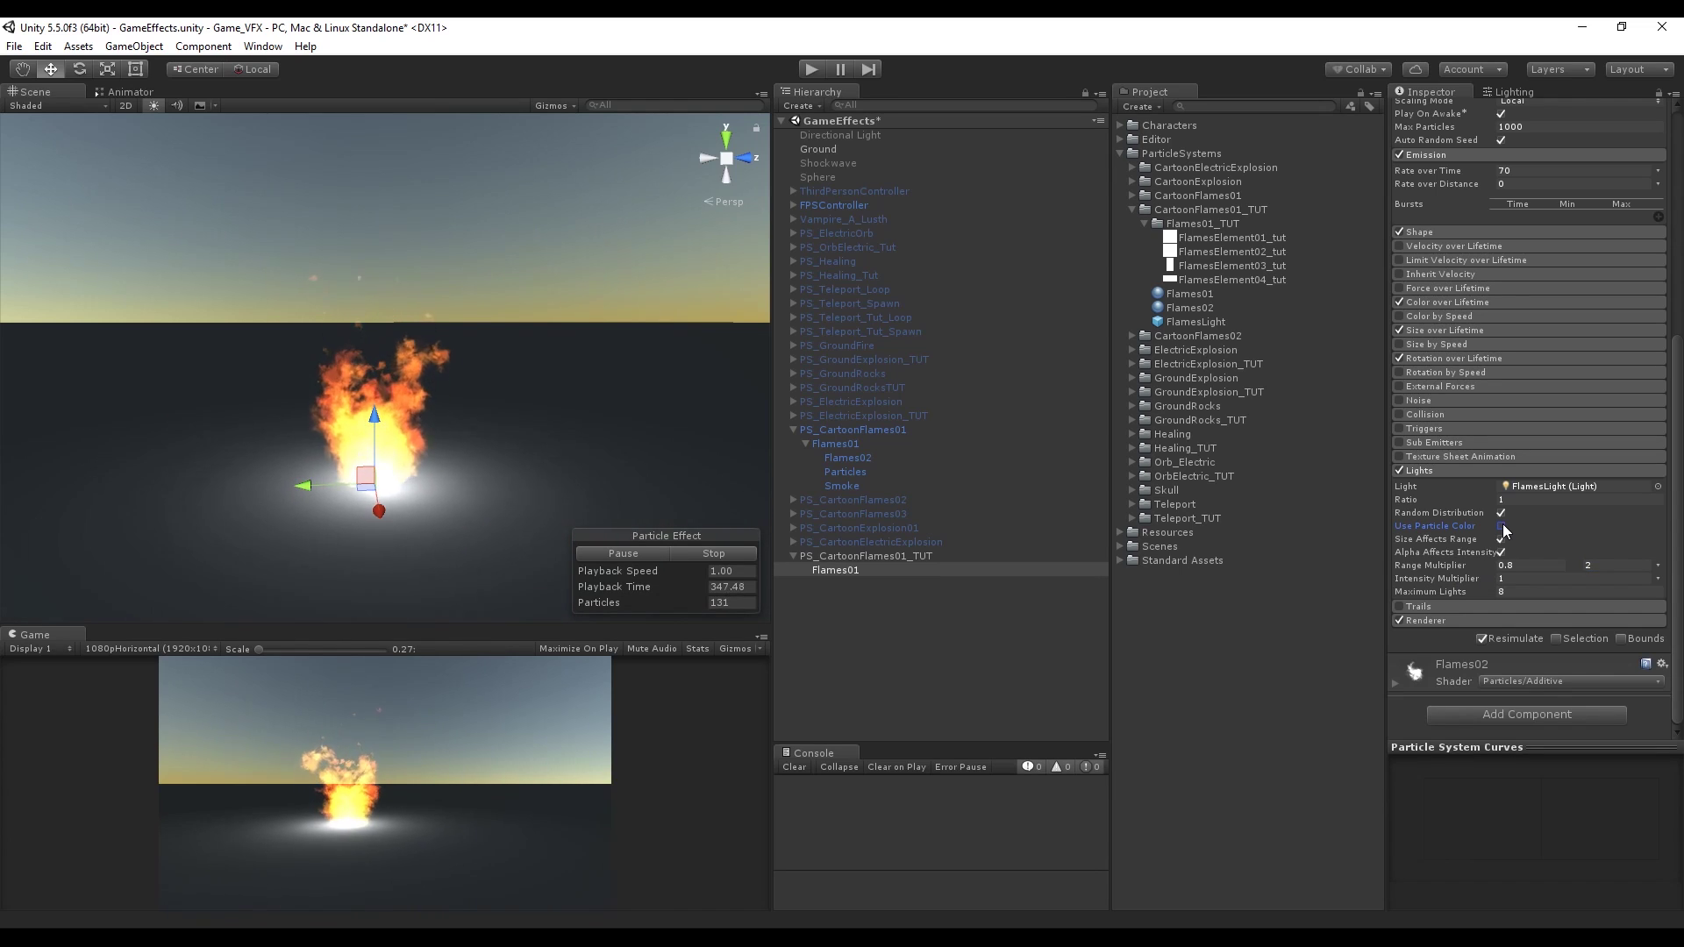
pyautogui.click(1501, 527)
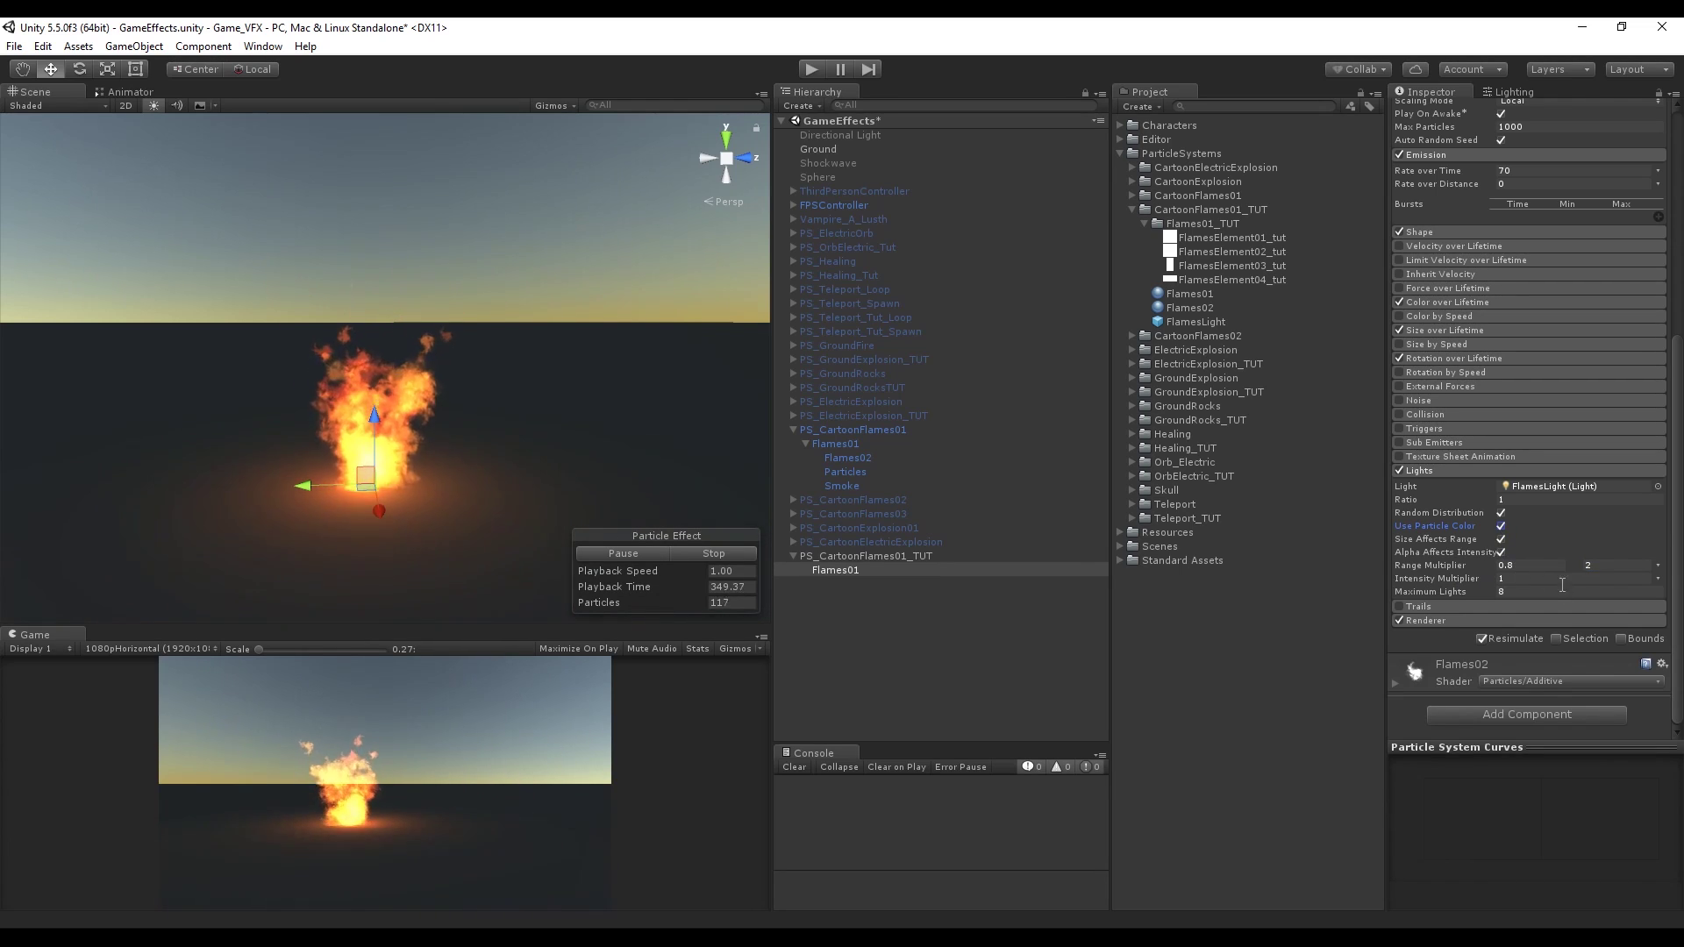
# Step: Make the light intensity multiplier random between two constants, 0.4 and 1, and collapse the Lights module
pyautogui.click(1657, 579)
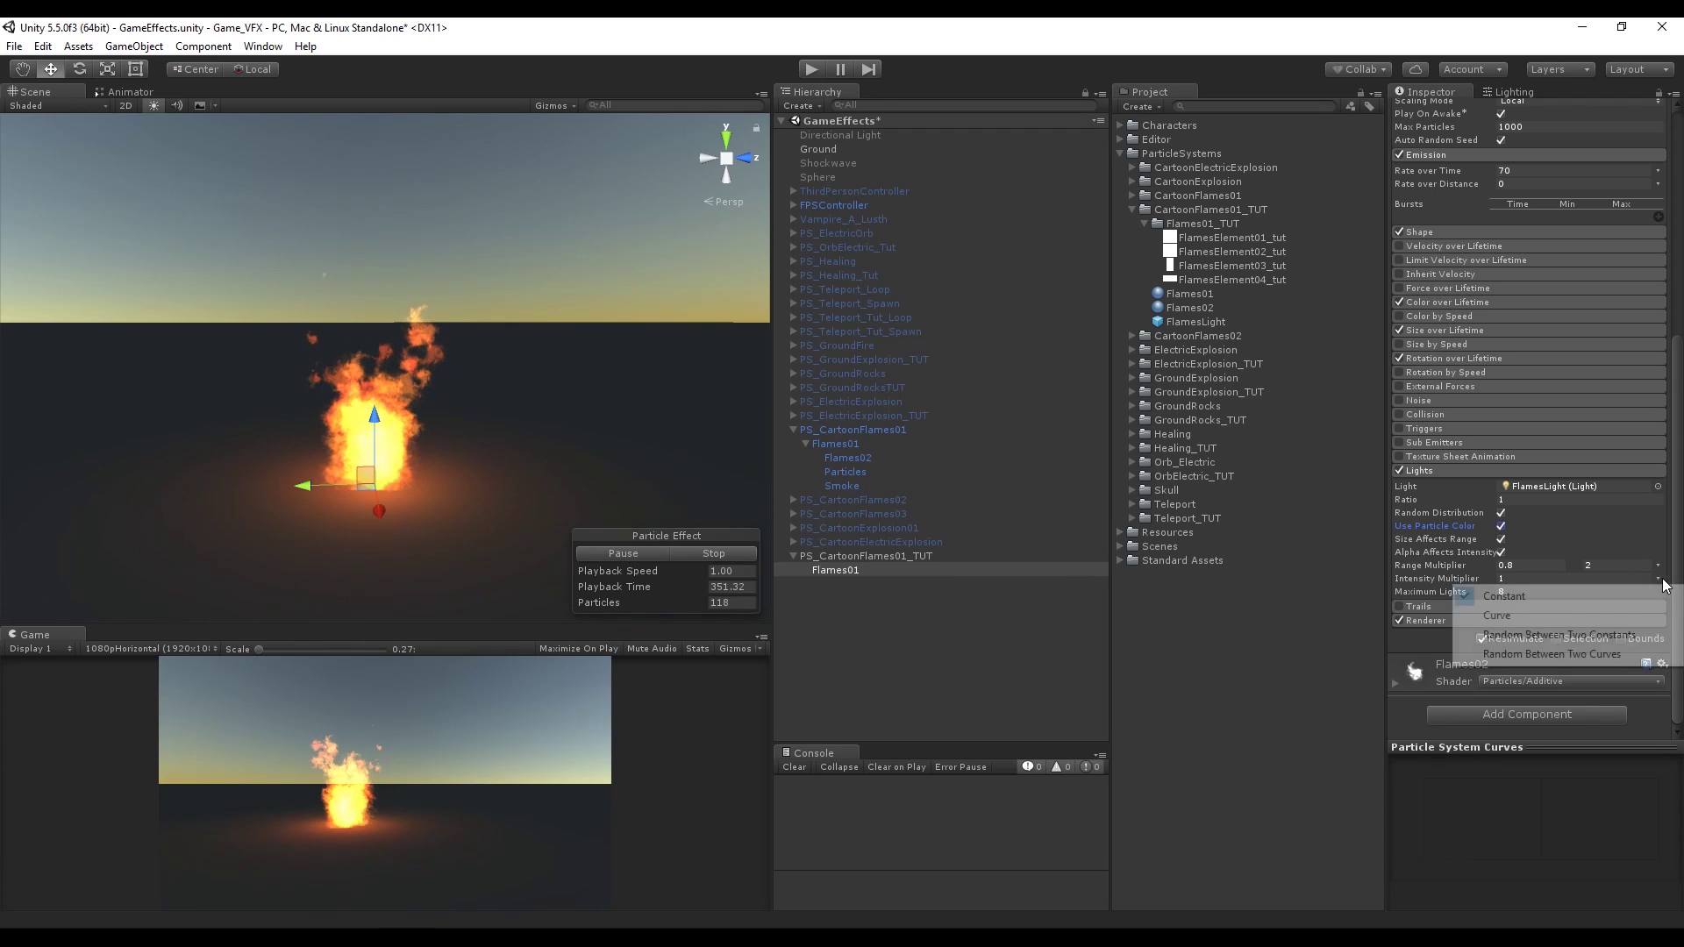
pyautogui.click(1612, 634)
pyautogui.click(1538, 578)
pyautogui.write('.4')
pyautogui.click(1602, 579)
pyautogui.write('.8')
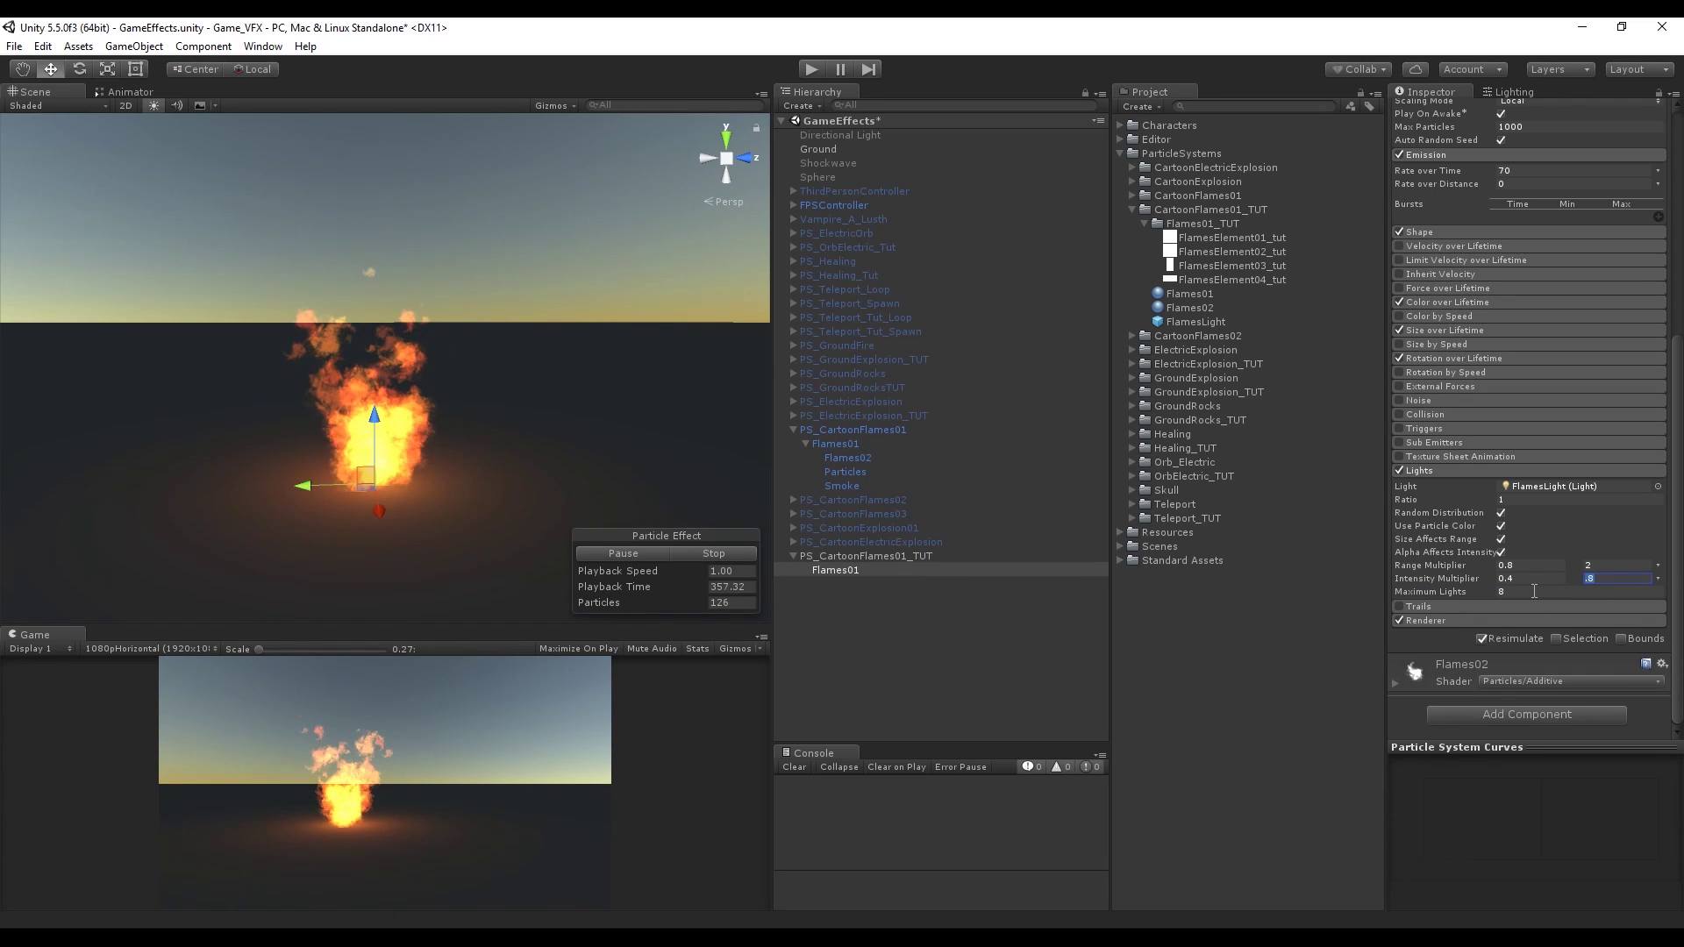
pyautogui.write('1')
pyautogui.click(1444, 468)
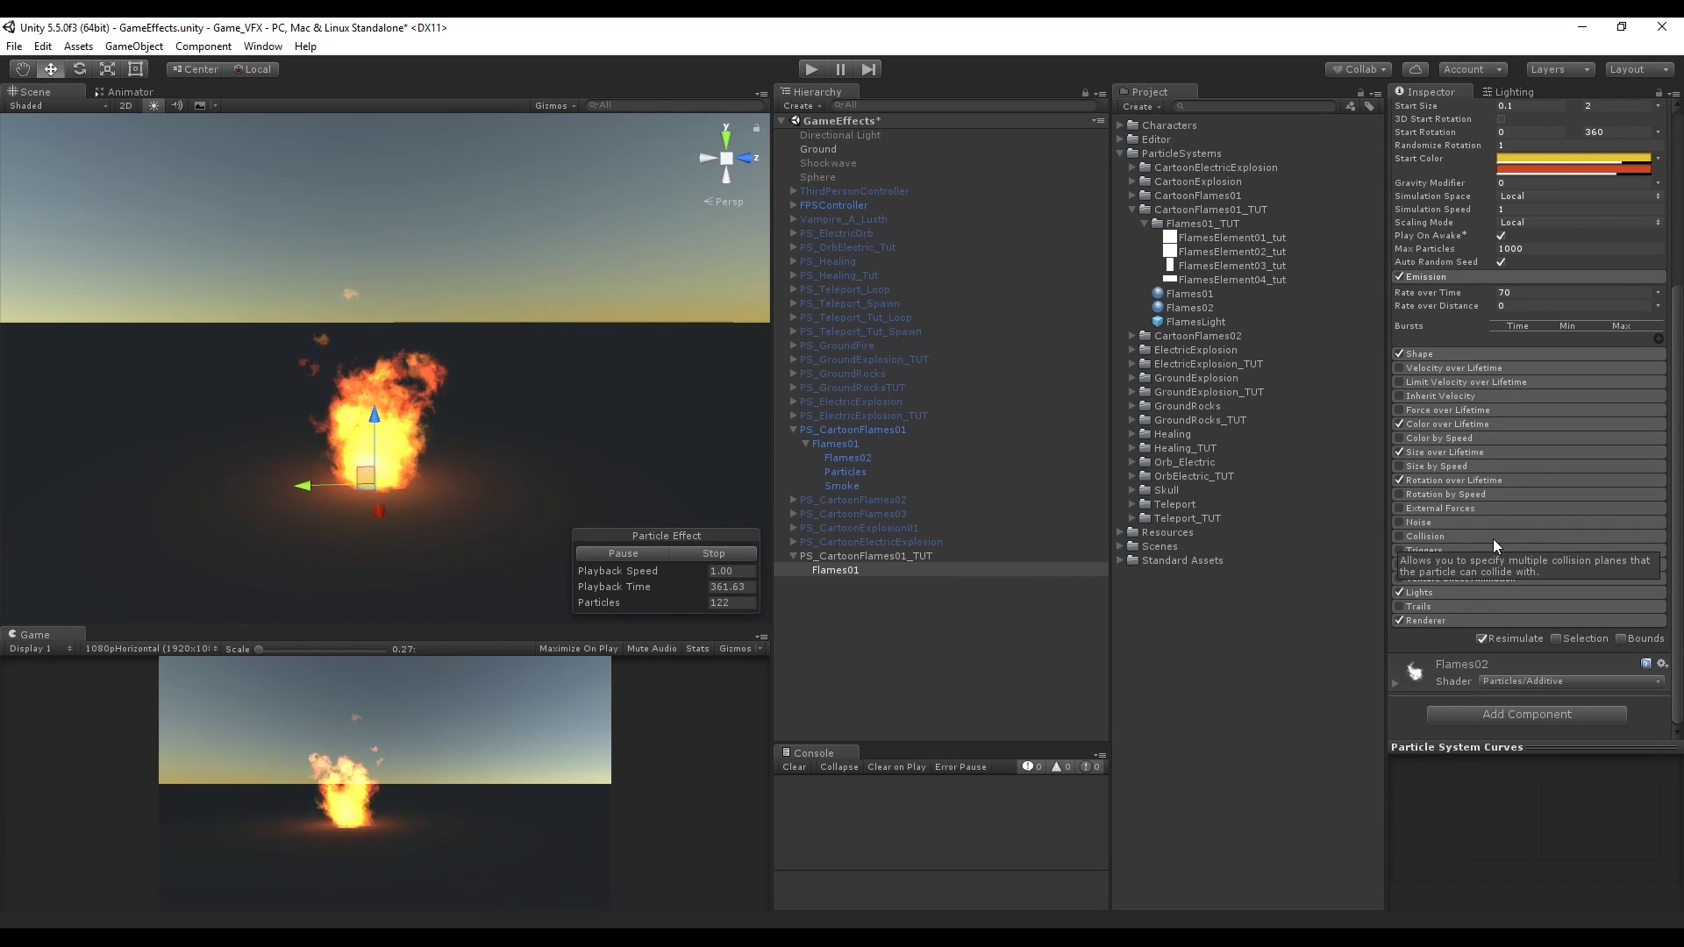
# Step: Duplicate the Flames01 particle system as Flames002 and move the copy out of its parent to the scene root
pyautogui.click(869, 566)
pyautogui.hotkey('ctrl', 'd')
pyautogui.click(882, 584)
pyautogui.write('Flames02')
pyautogui.press('Return')
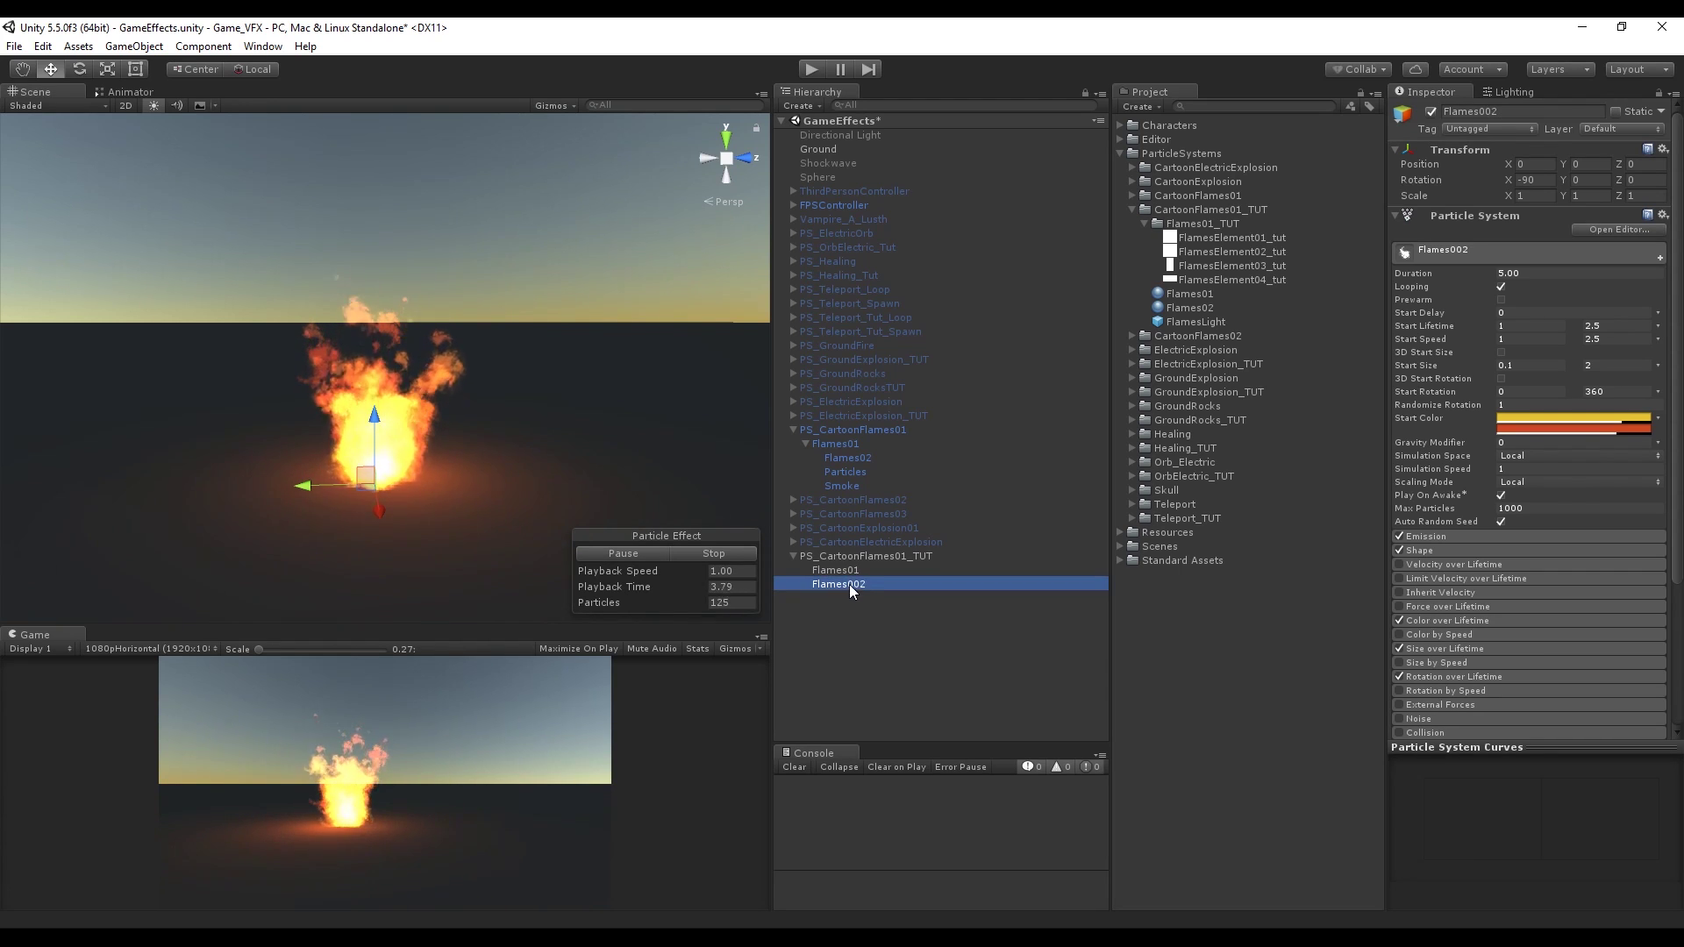
pyautogui.moveTo(849, 582); pyautogui.dragTo(1187, 293)
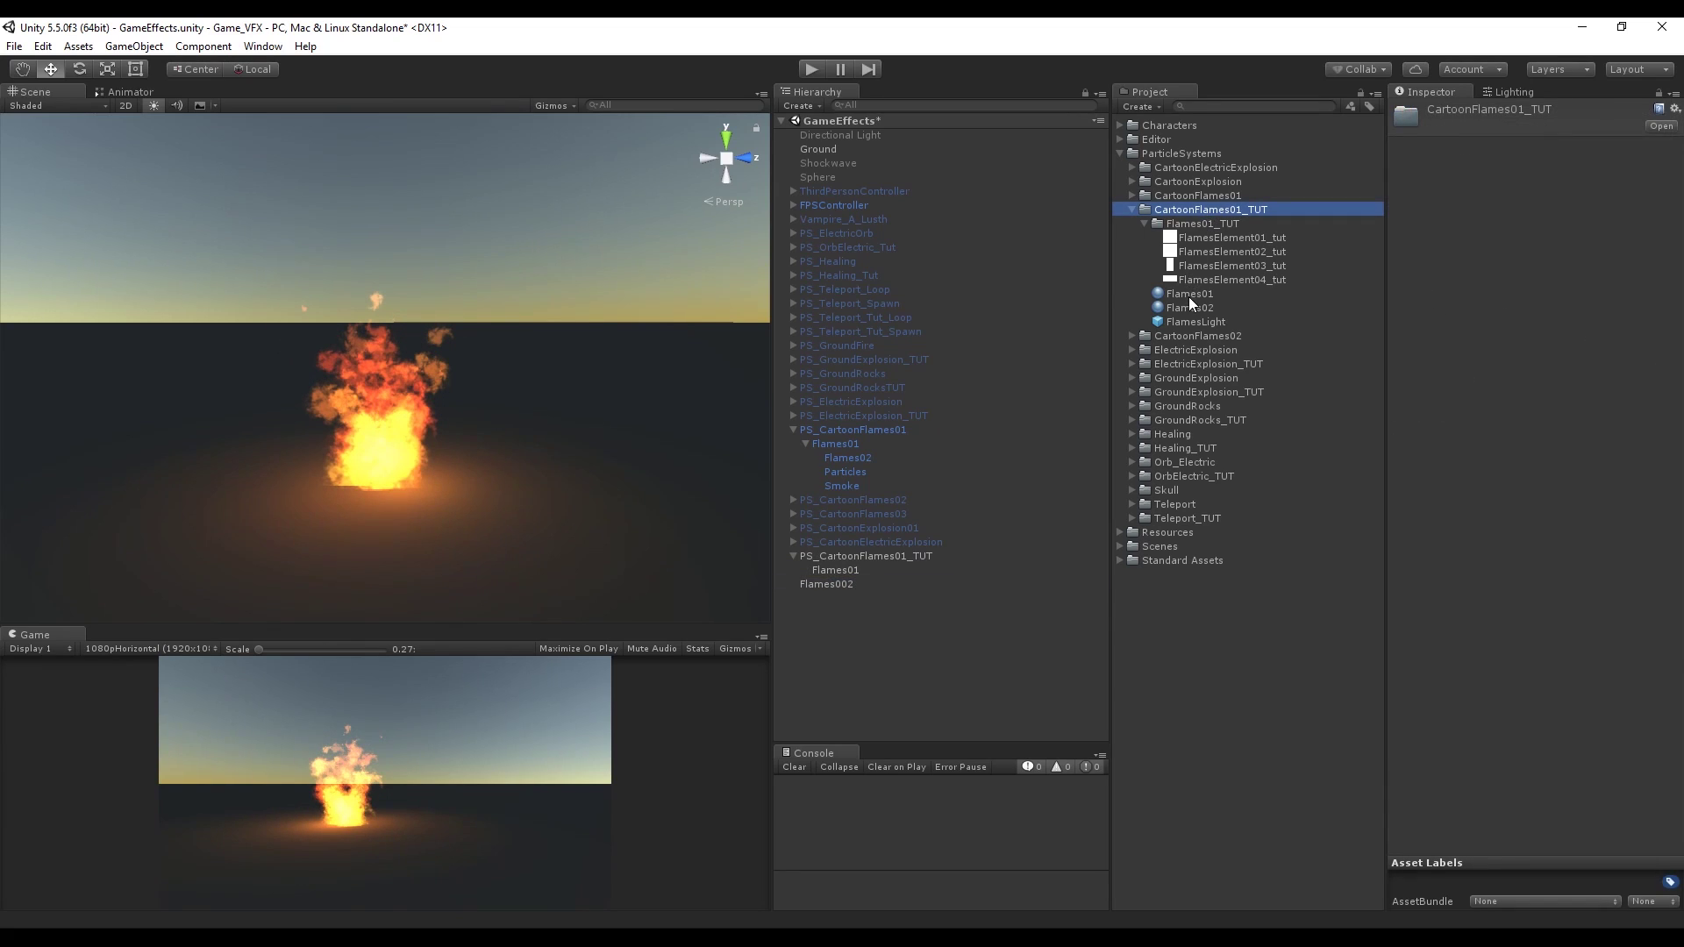
# Step: Create a Flames04 material from Flames02 with a different flame texture and apply it to Flames002
pyautogui.click(1191, 303)
pyautogui.hotkey('ctrl', 'd')
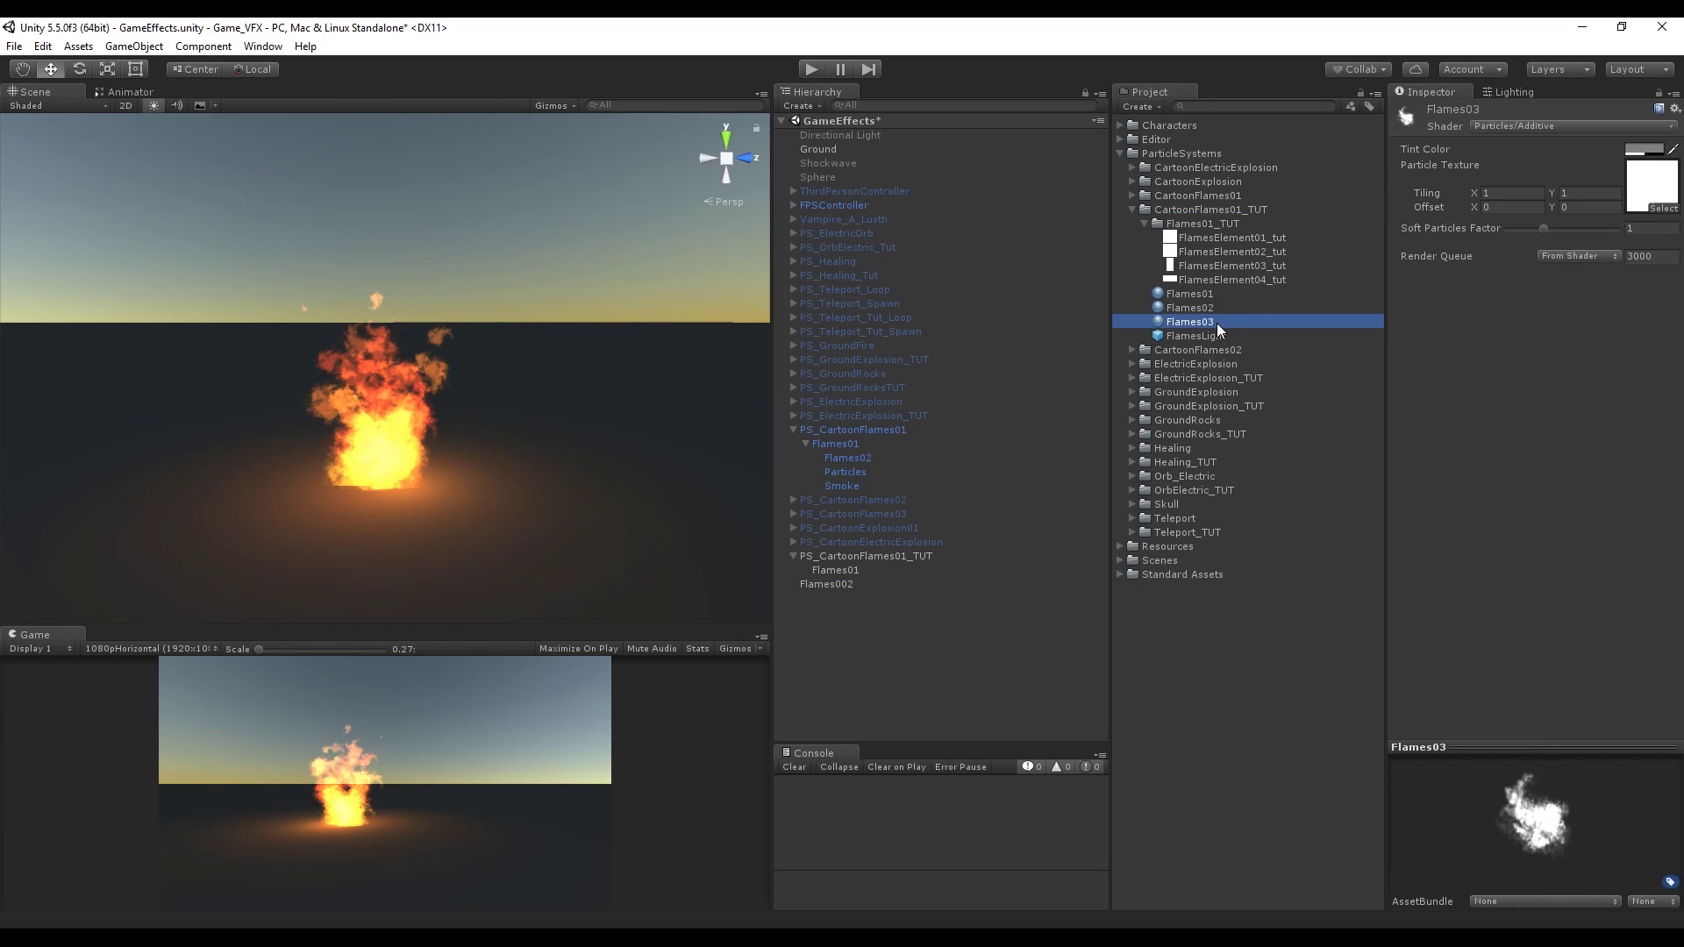
pyautogui.click(1217, 323)
pyautogui.write('4')
pyautogui.press('Return')
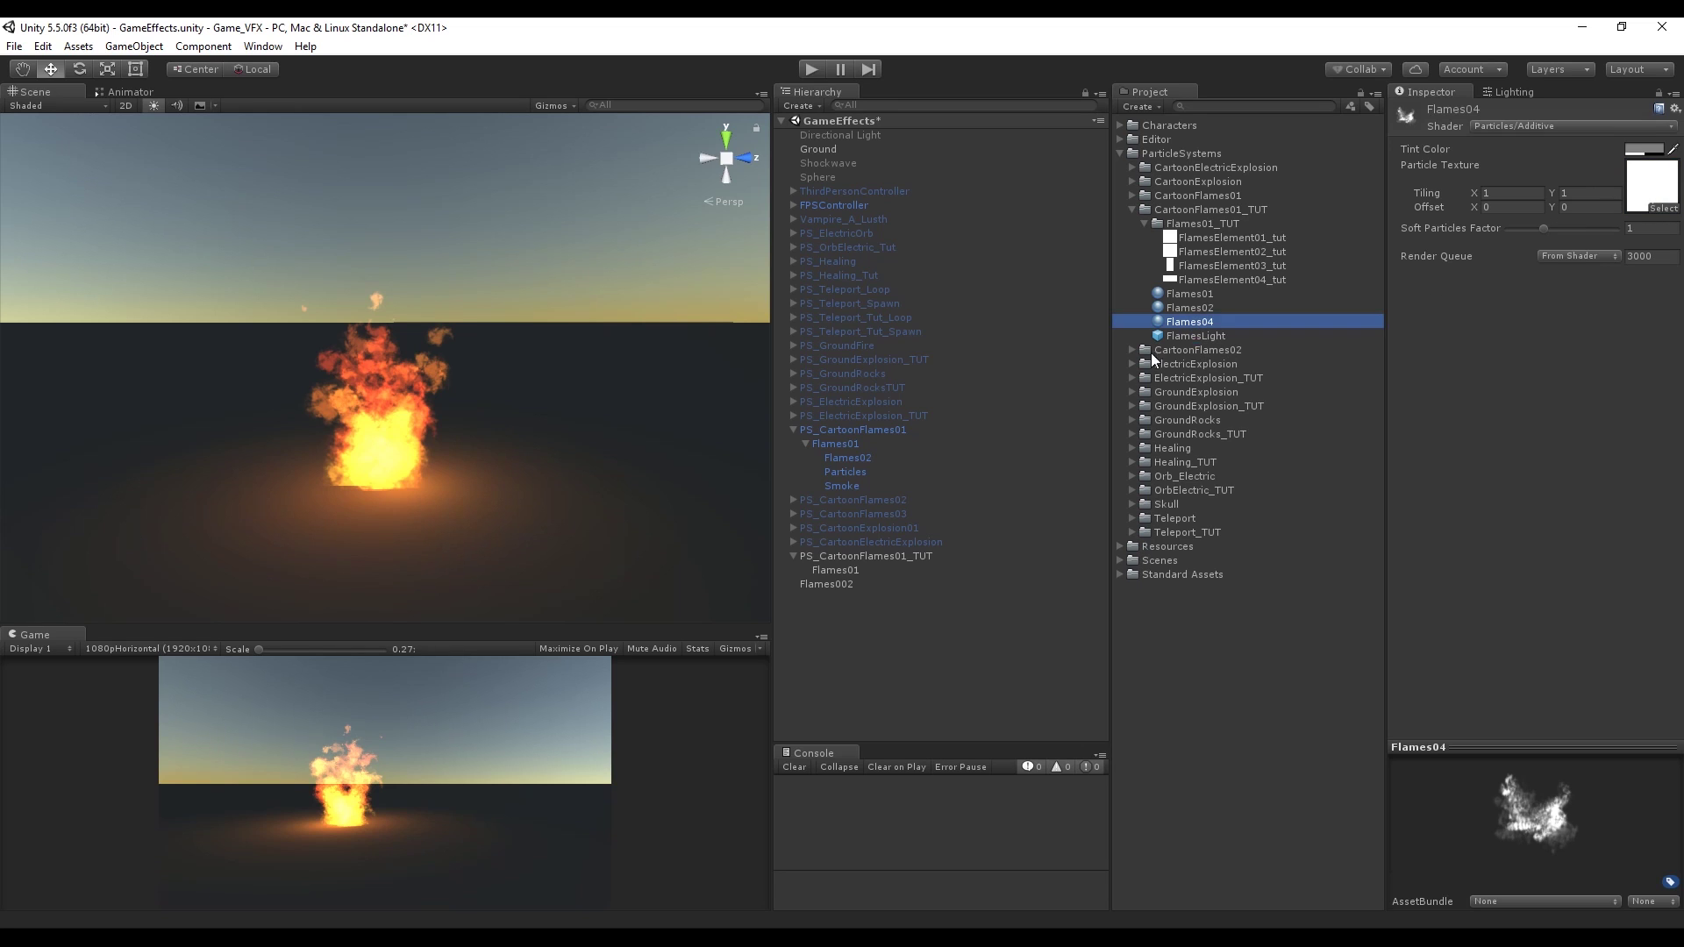
pyautogui.moveTo(831, 586); pyautogui.dragTo(831, 586)
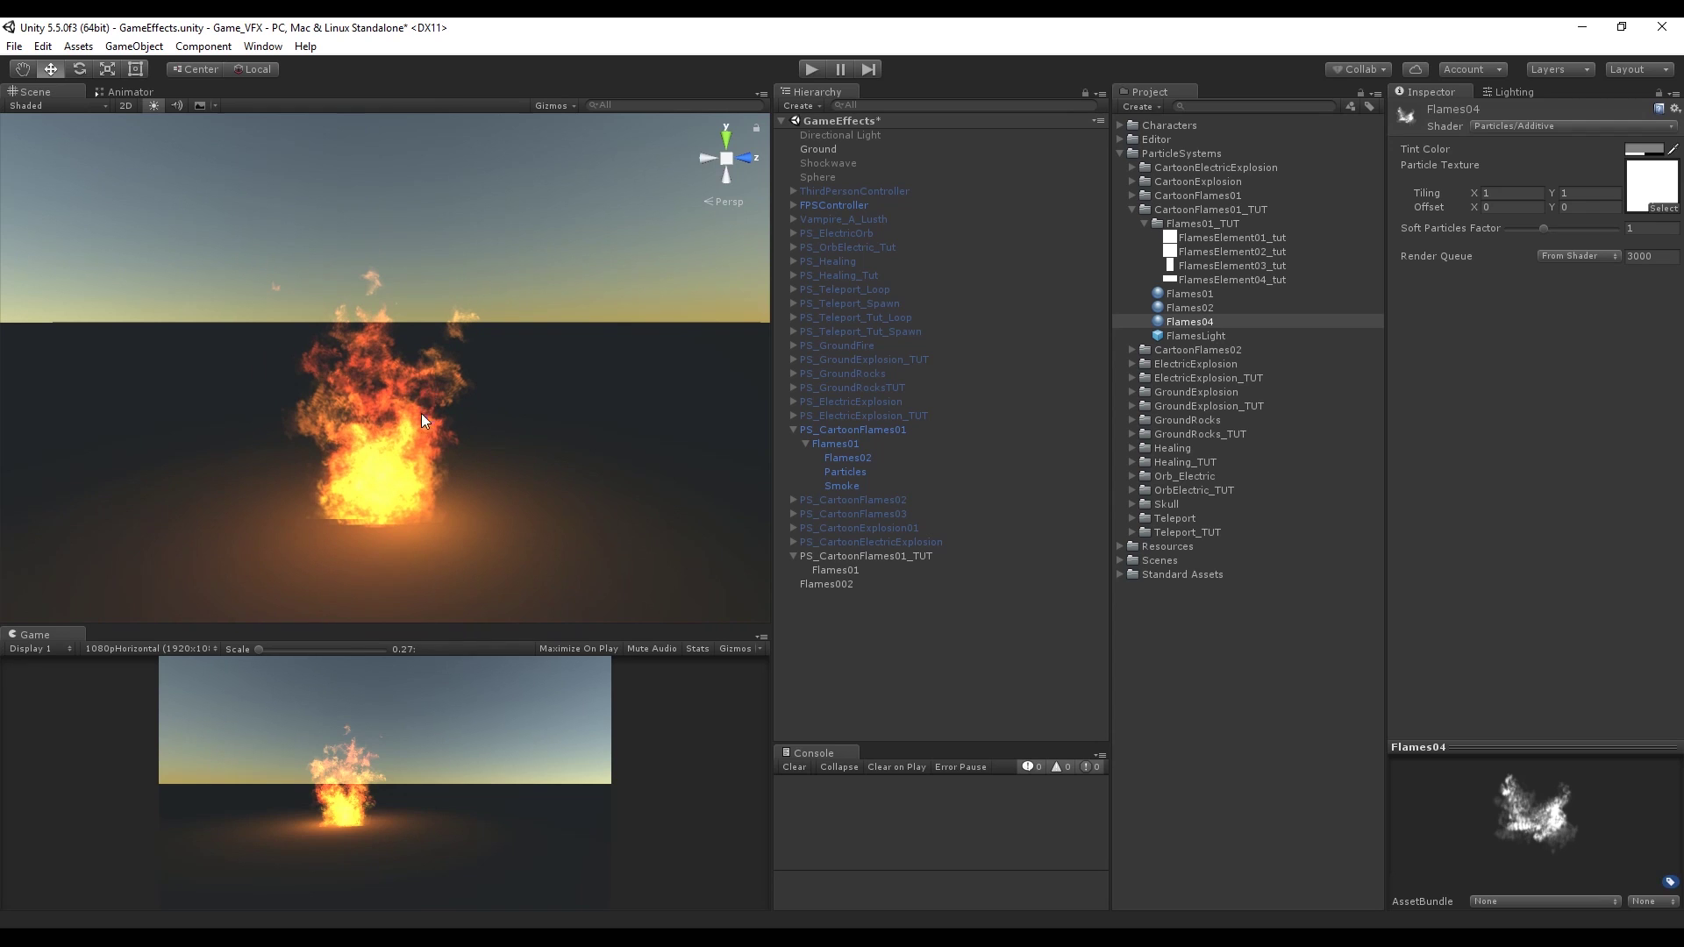
# Step: Check the finished Flames02 particle system for reference and set the start size of Flames002 to 0.01 and 1
pyautogui.click(825, 585)
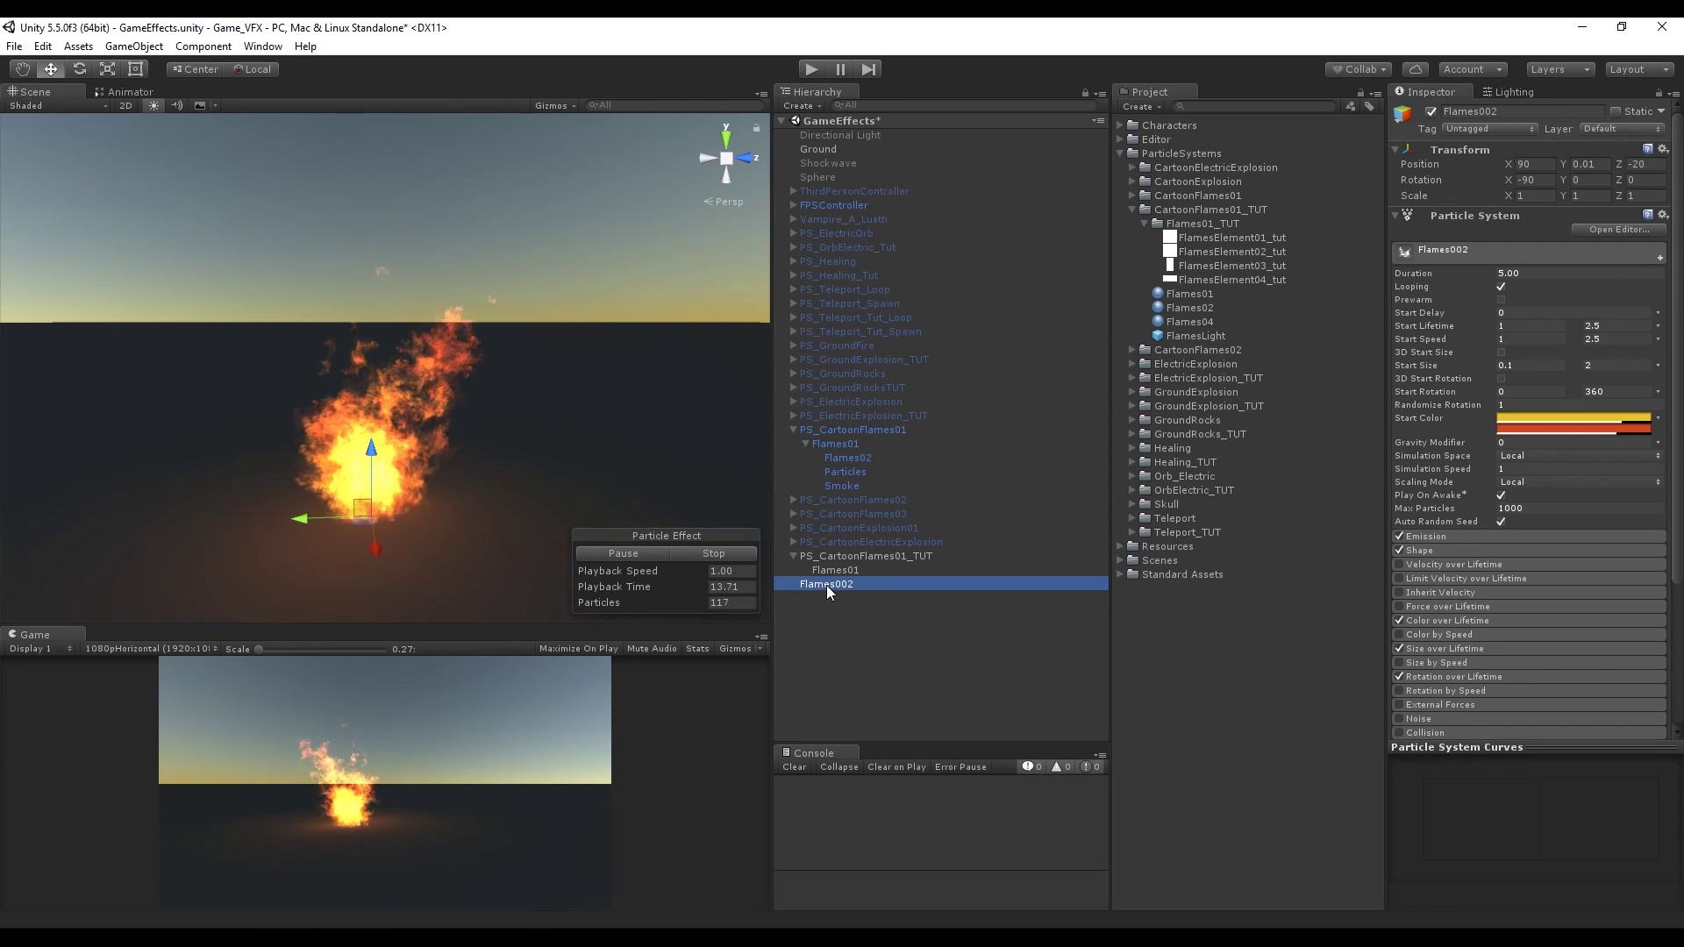
pyautogui.keyDown('ctrl'); pyautogui.click(847, 458); pyautogui.keyUp('ctrl')
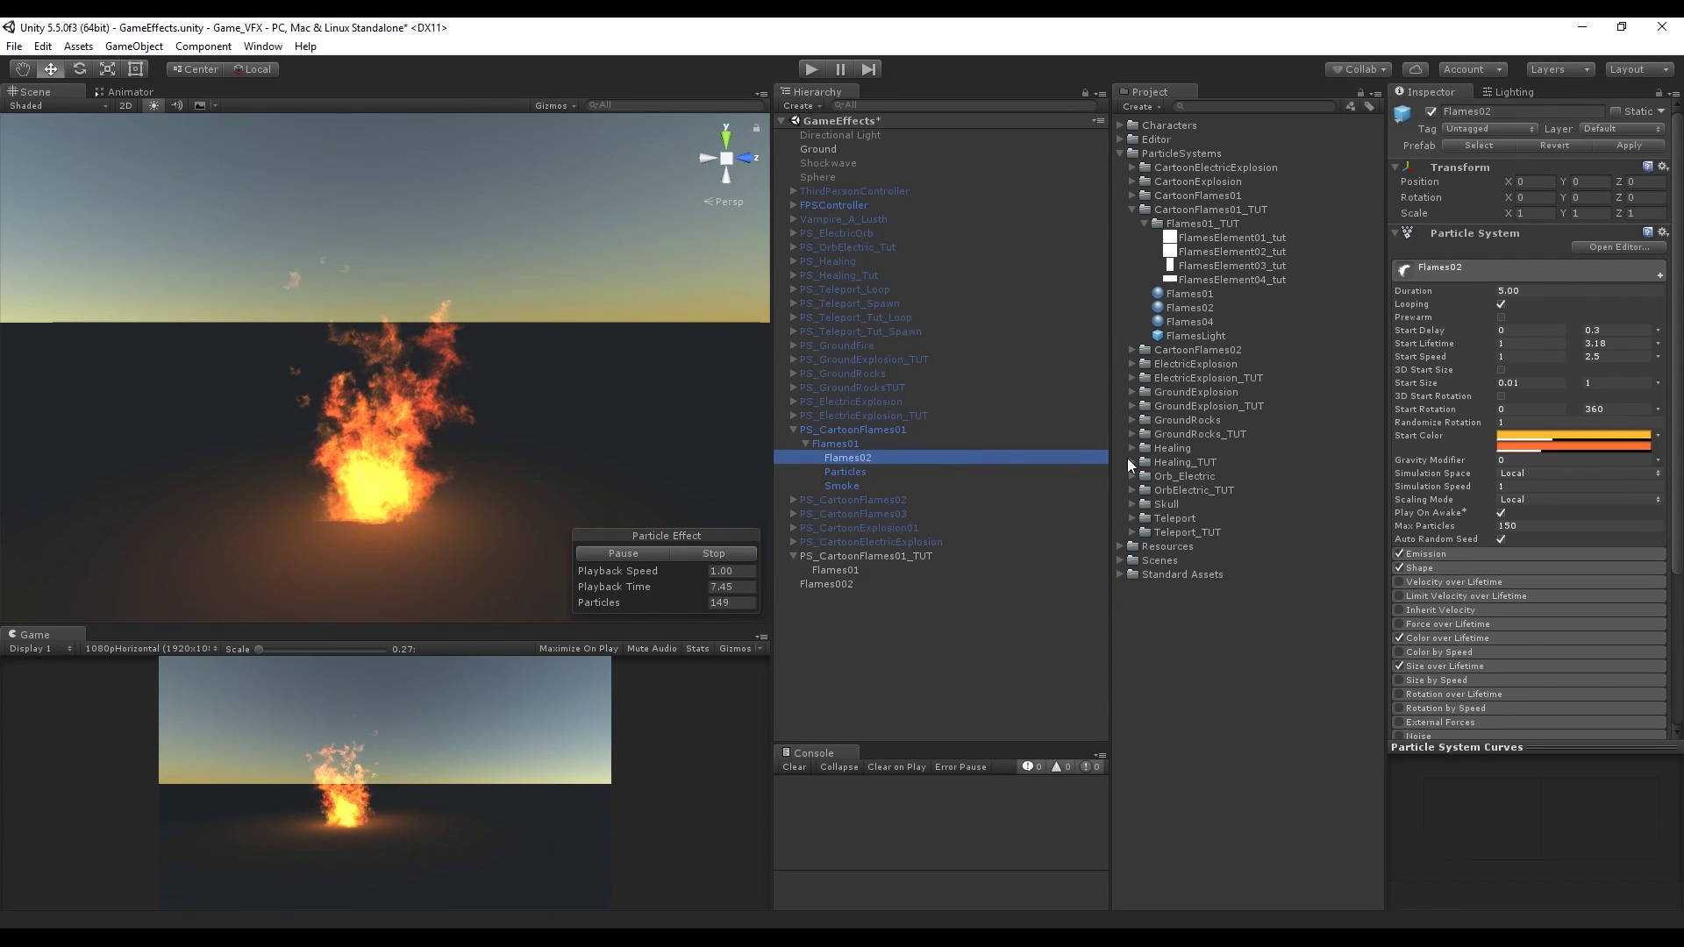
pyautogui.scroll(-3, 1472, 355)
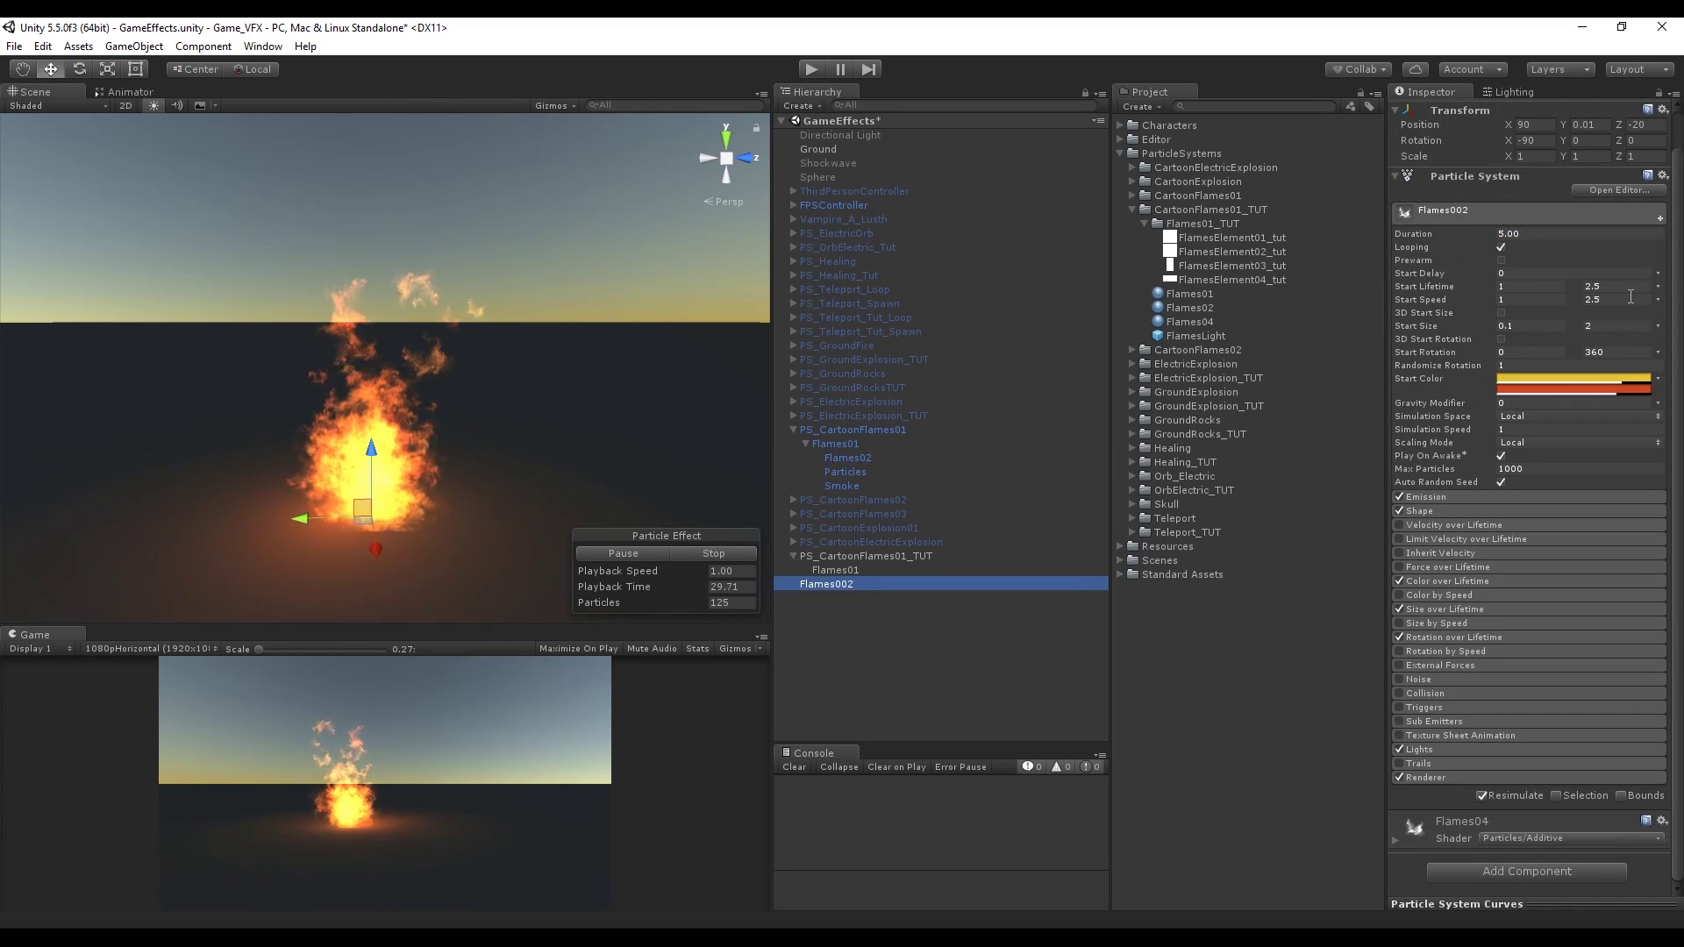
pyautogui.click(1530, 327)
pyautogui.write('0.01')
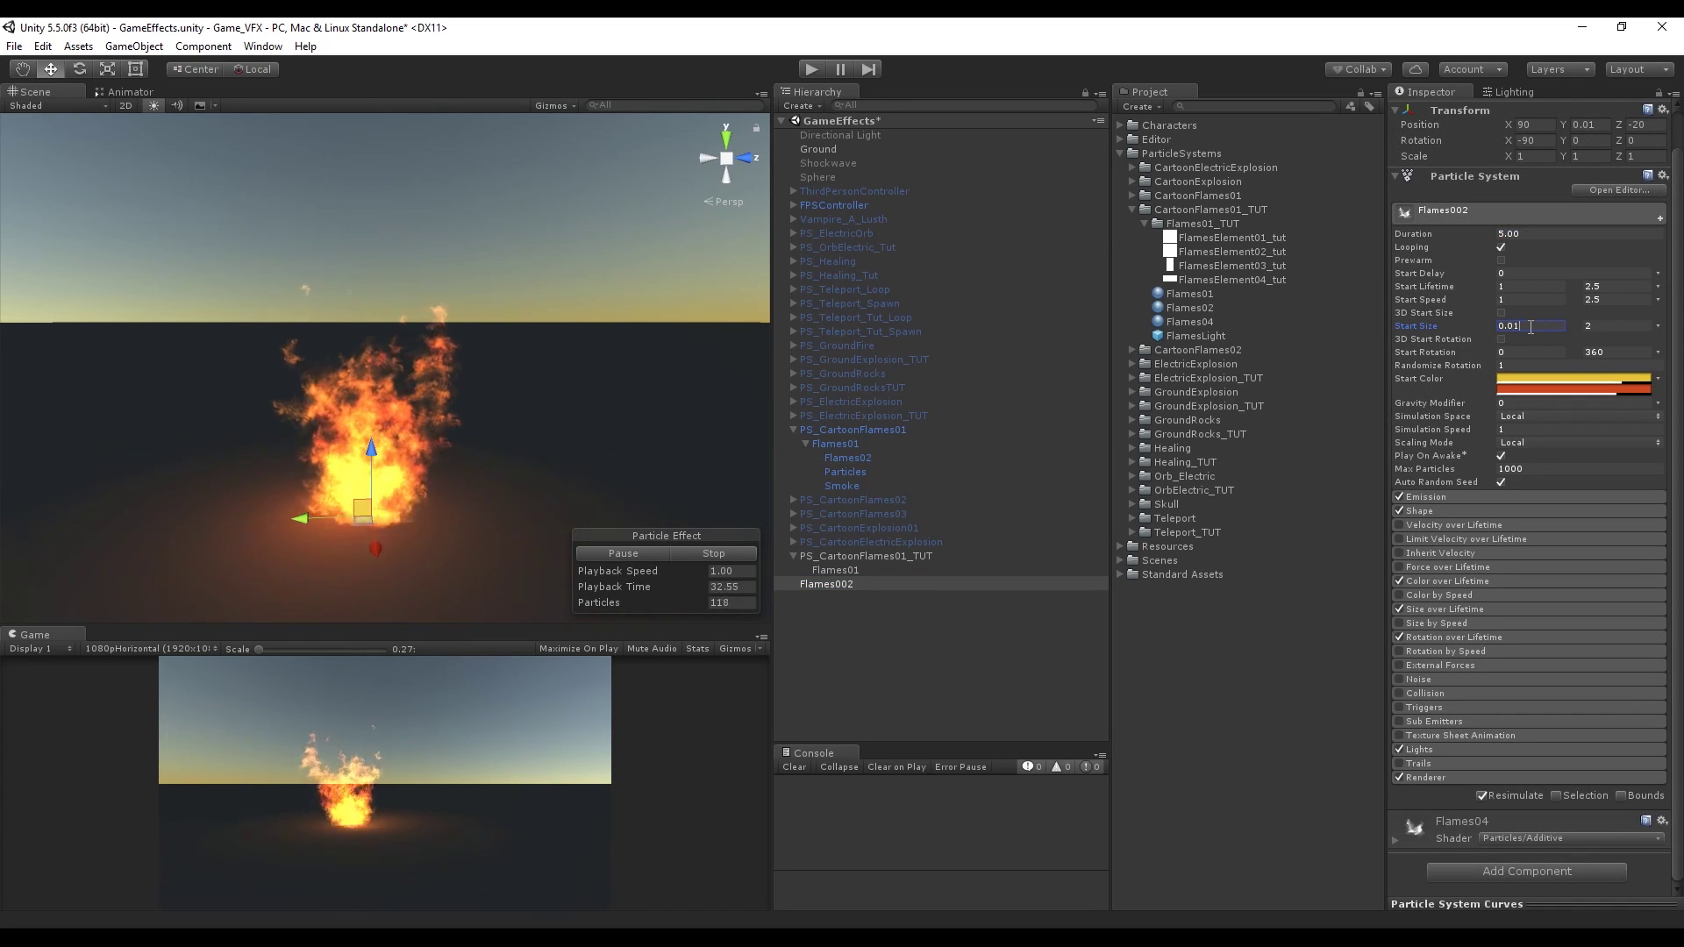
pyautogui.press('Tab')
pyautogui.write('1')
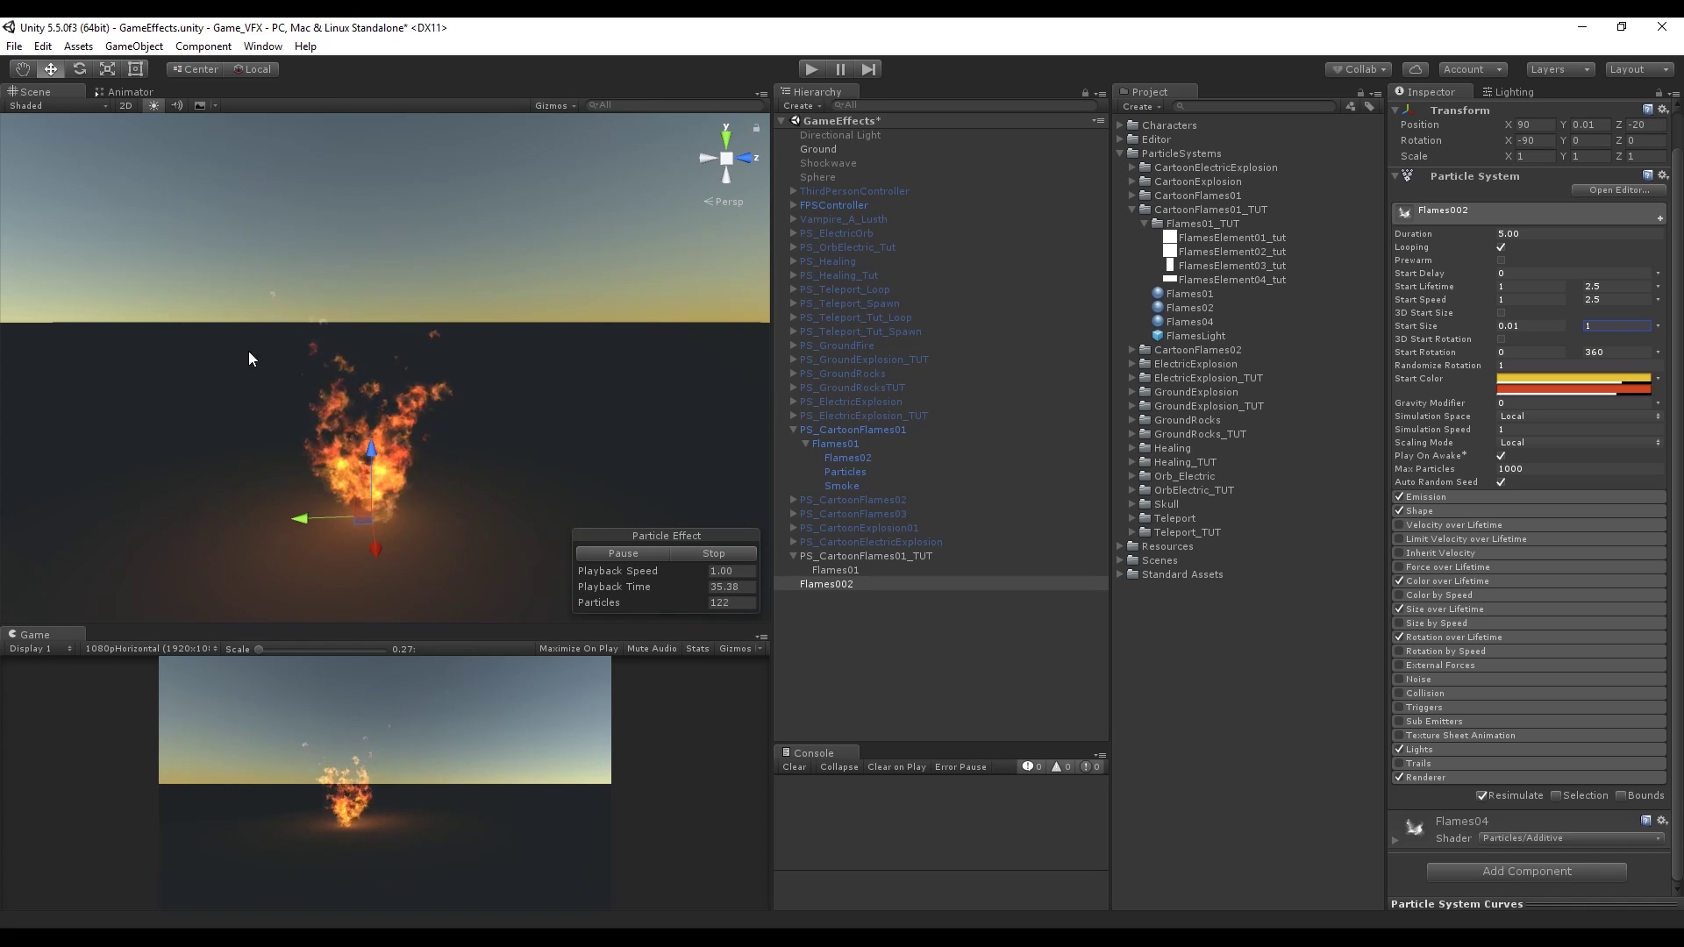
# Step: Set the emission cone radius of Flames002 to 0.84 in its Shape module
pyautogui.click(1475, 509)
pyautogui.click(1520, 553)
pyautogui.write('0.57')
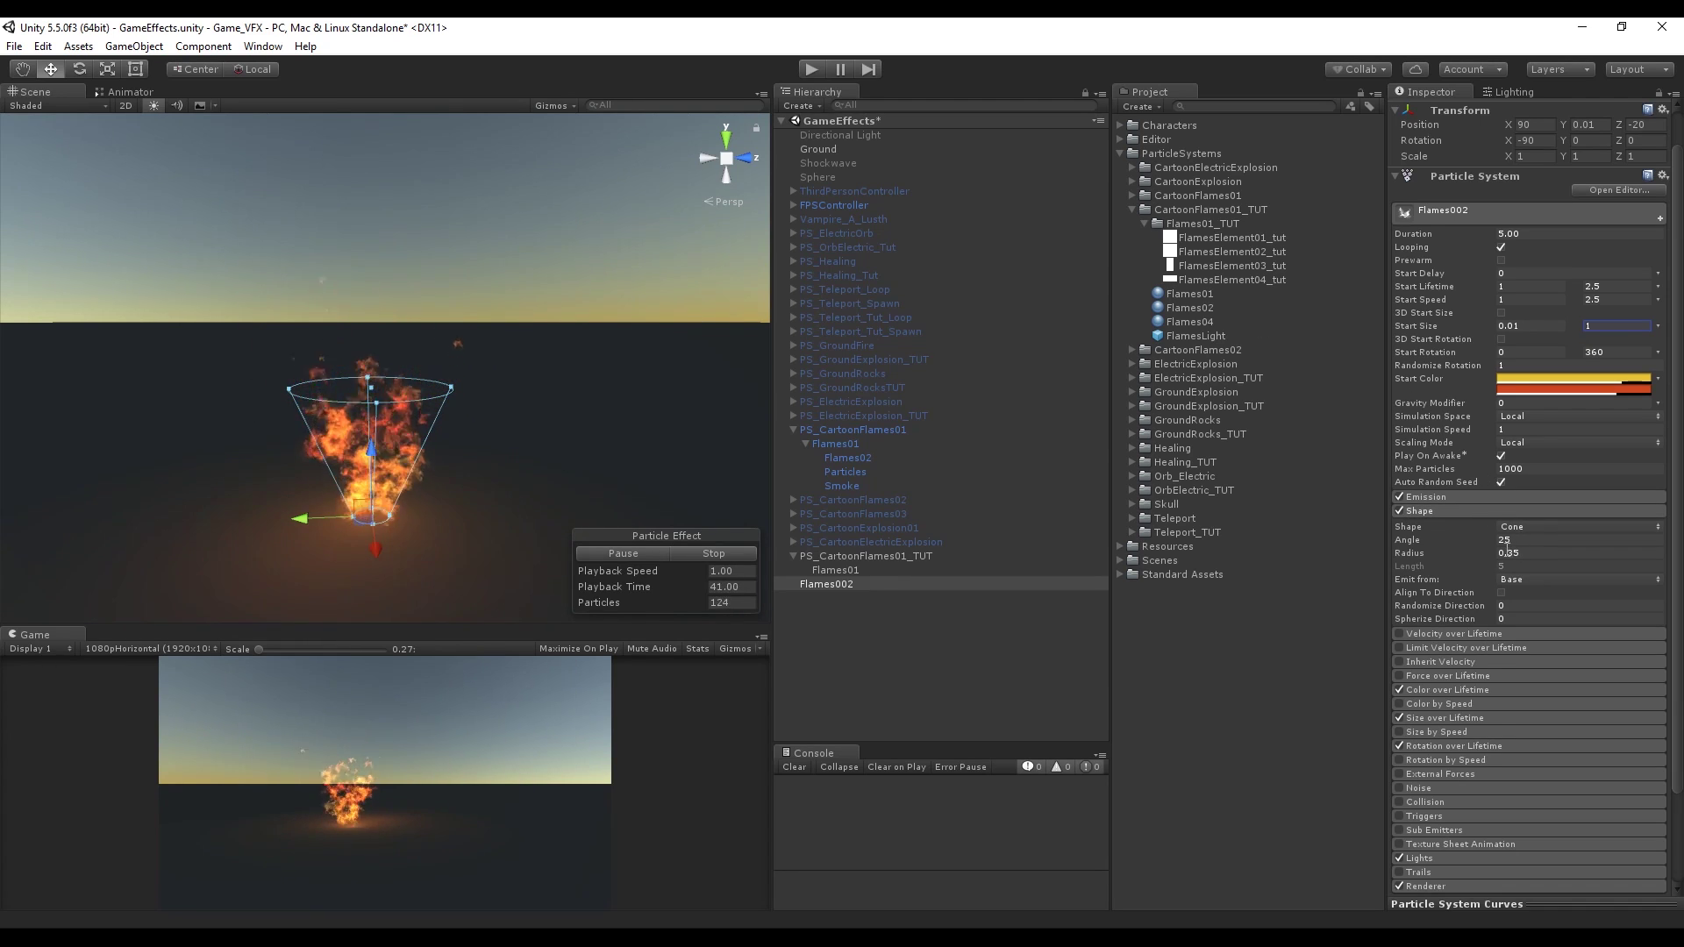
pyautogui.press('BackSpace')
pyautogui.press('BackSpace')
pyautogui.write('84')
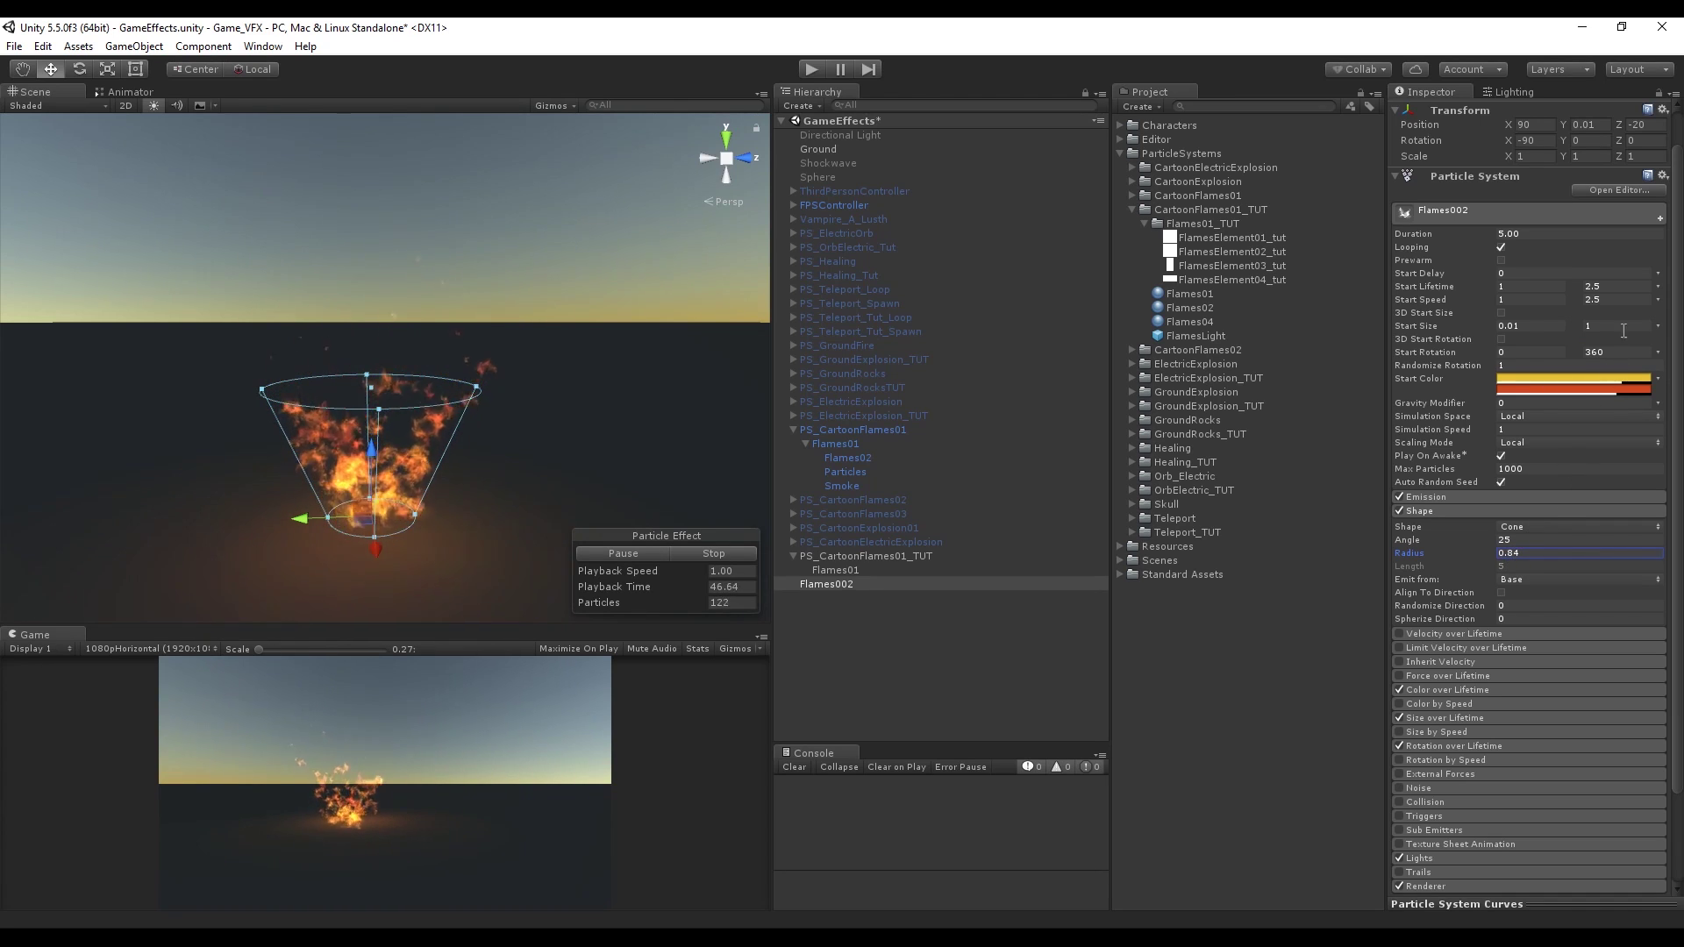
# Step: Set the maximum start lifetime of Flames002 to 3.1 and make it a child of the tutorial's Flames01
pyautogui.click(1622, 283)
pyautogui.write('3.1')
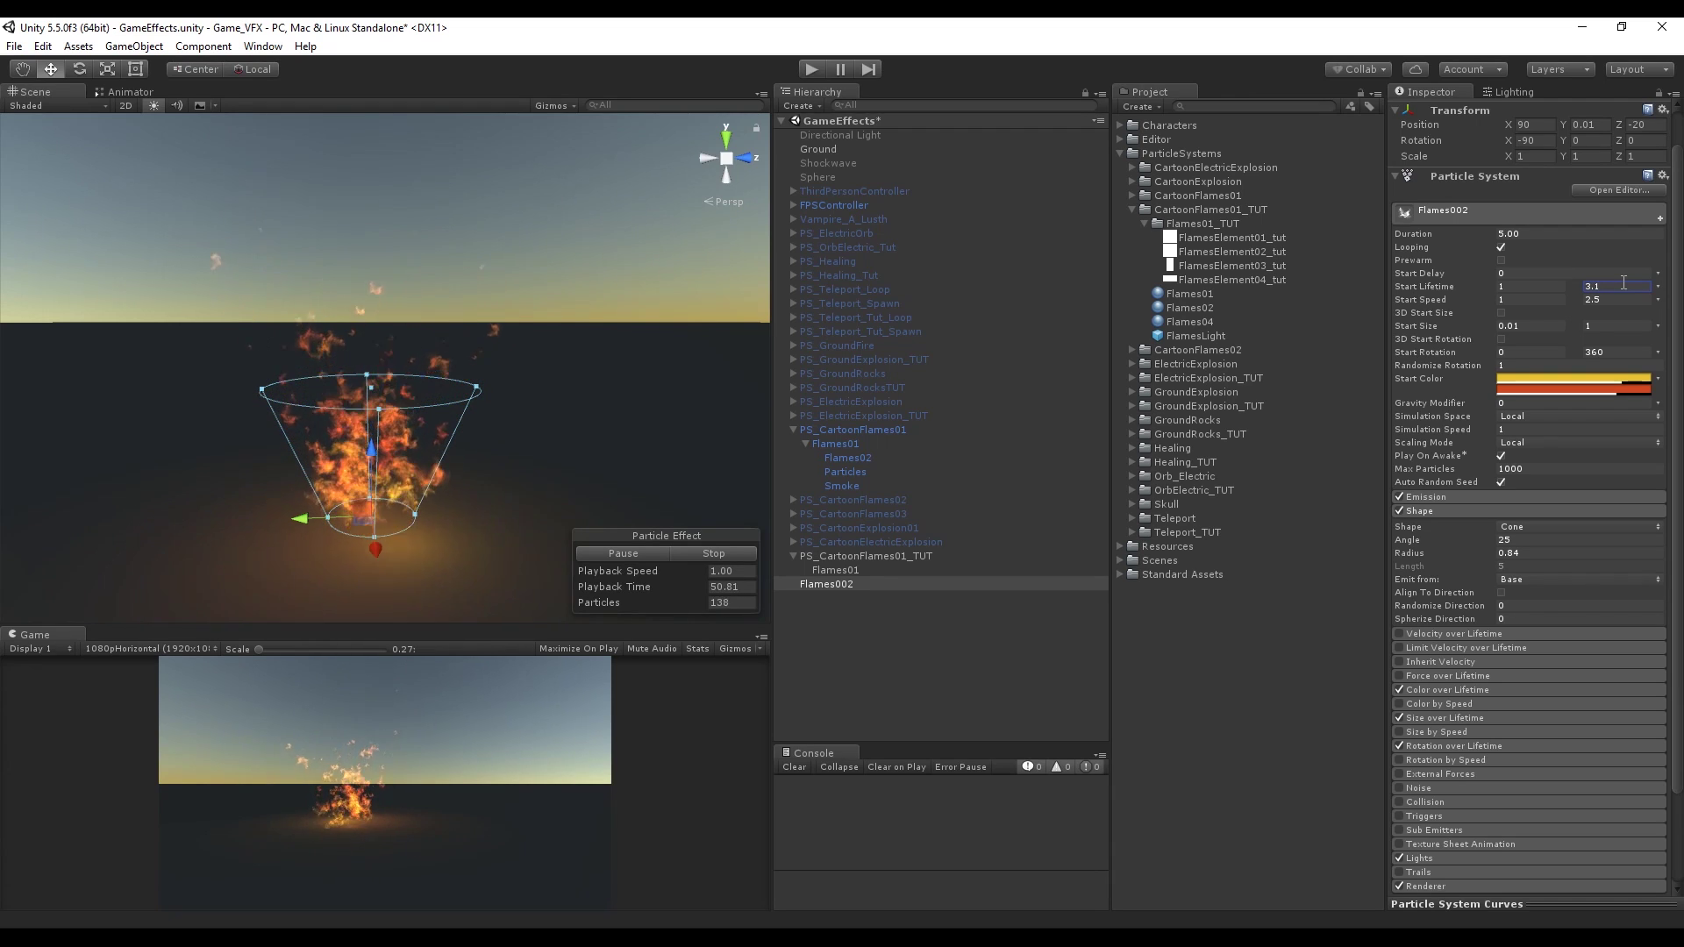
pyautogui.moveTo(840, 582); pyautogui.dragTo(854, 568)
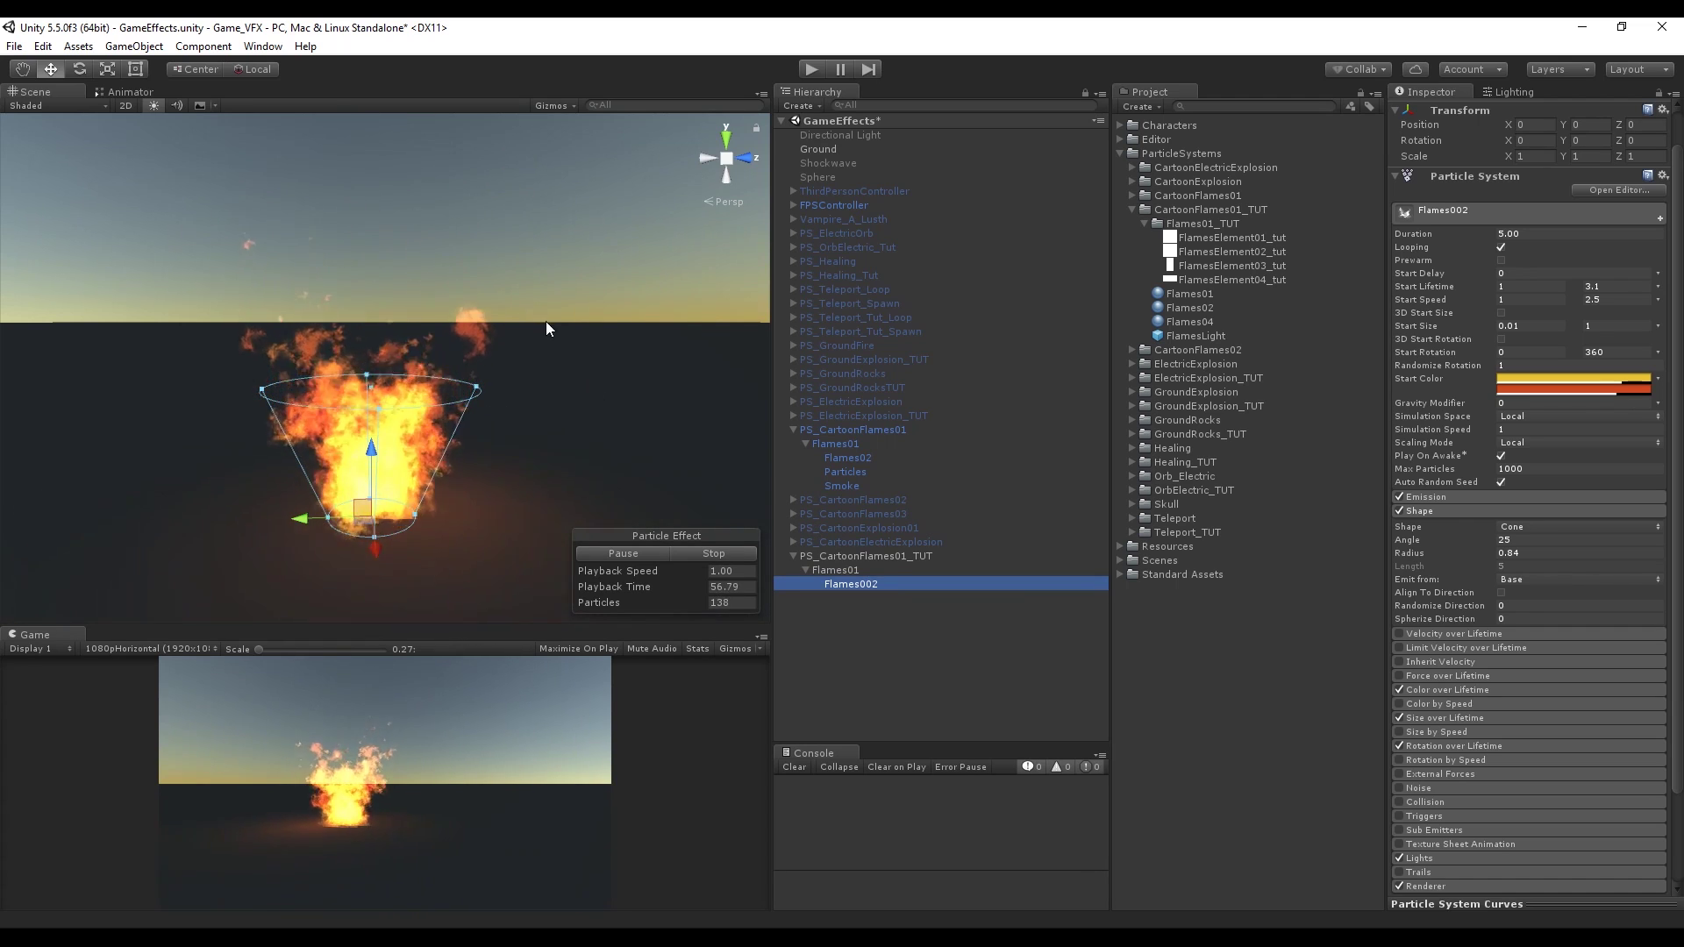
# Step: Lower the opacity of both start colors of Flames002 and turn off its Lights module
pyautogui.click(1500, 383)
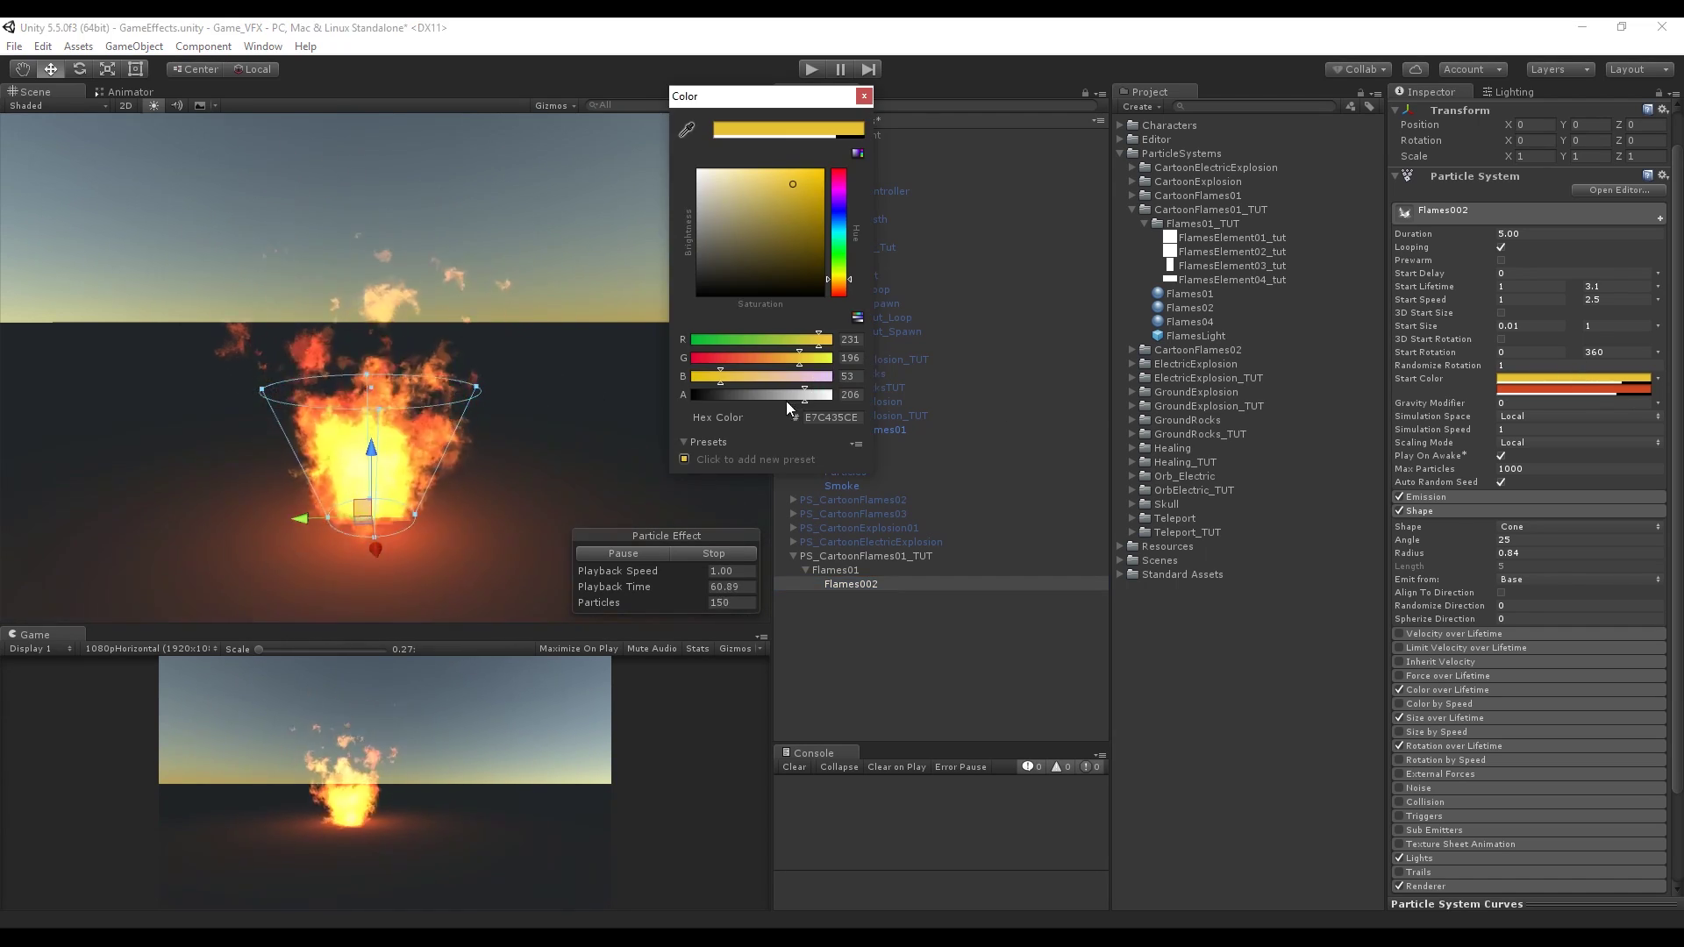
pyautogui.moveTo(804, 394); pyautogui.dragTo(725, 393)
pyautogui.click(1423, 260)
pyautogui.click(1574, 389)
pyautogui.click(864, 96)
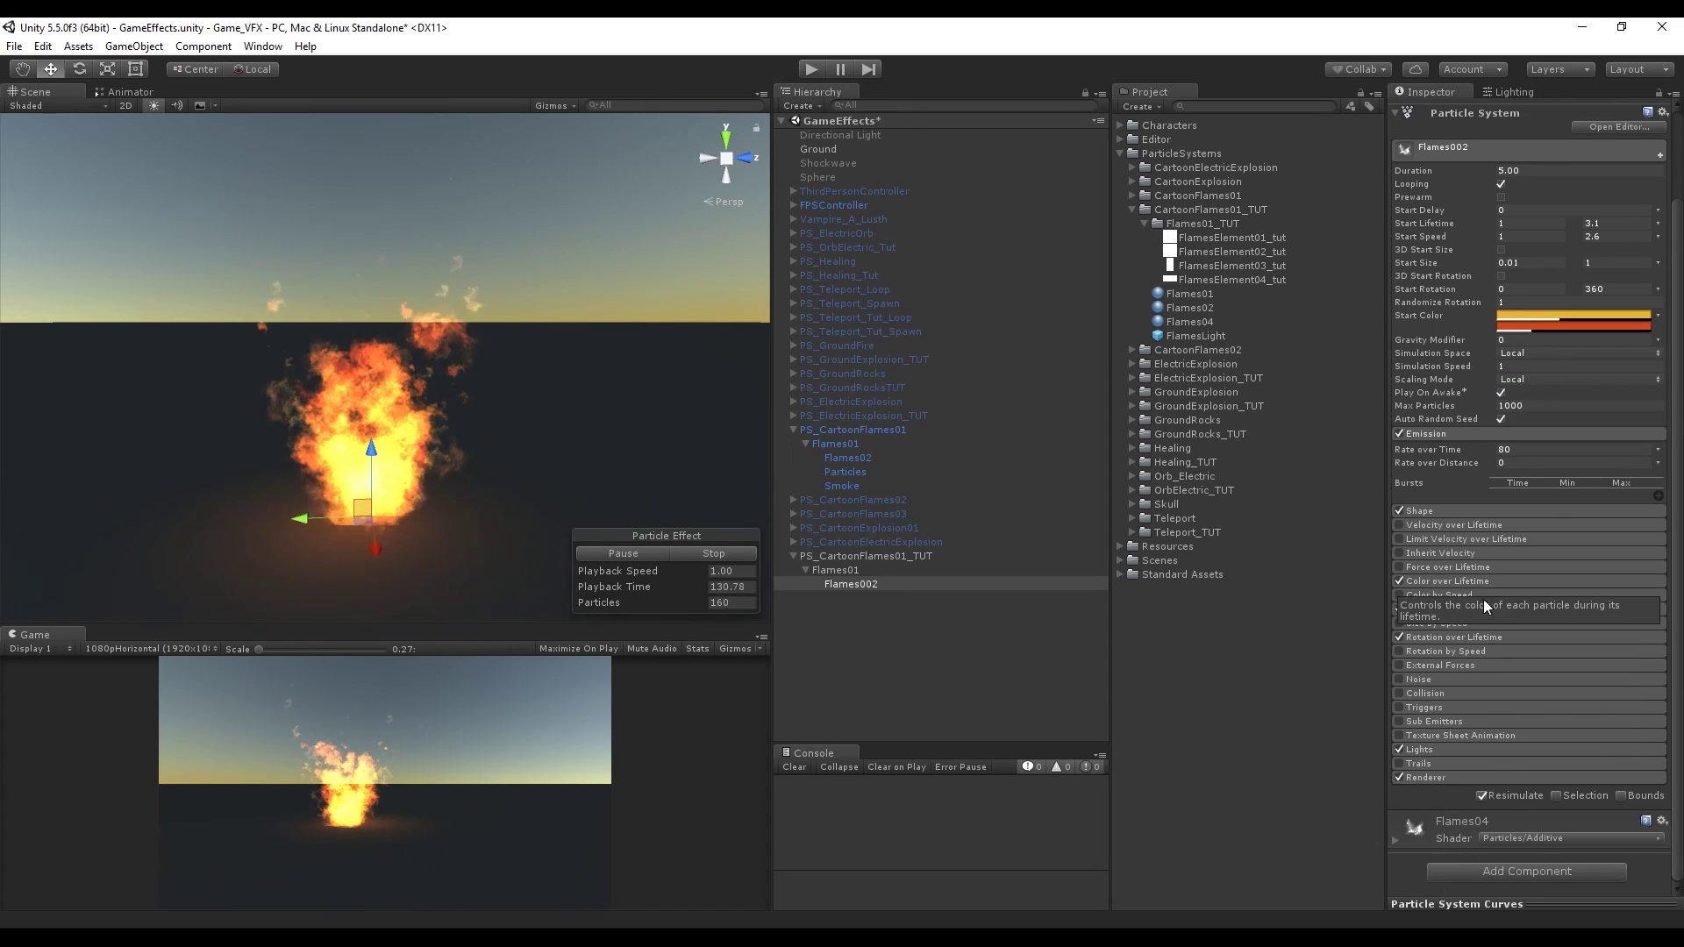
pyautogui.click(1398, 749)
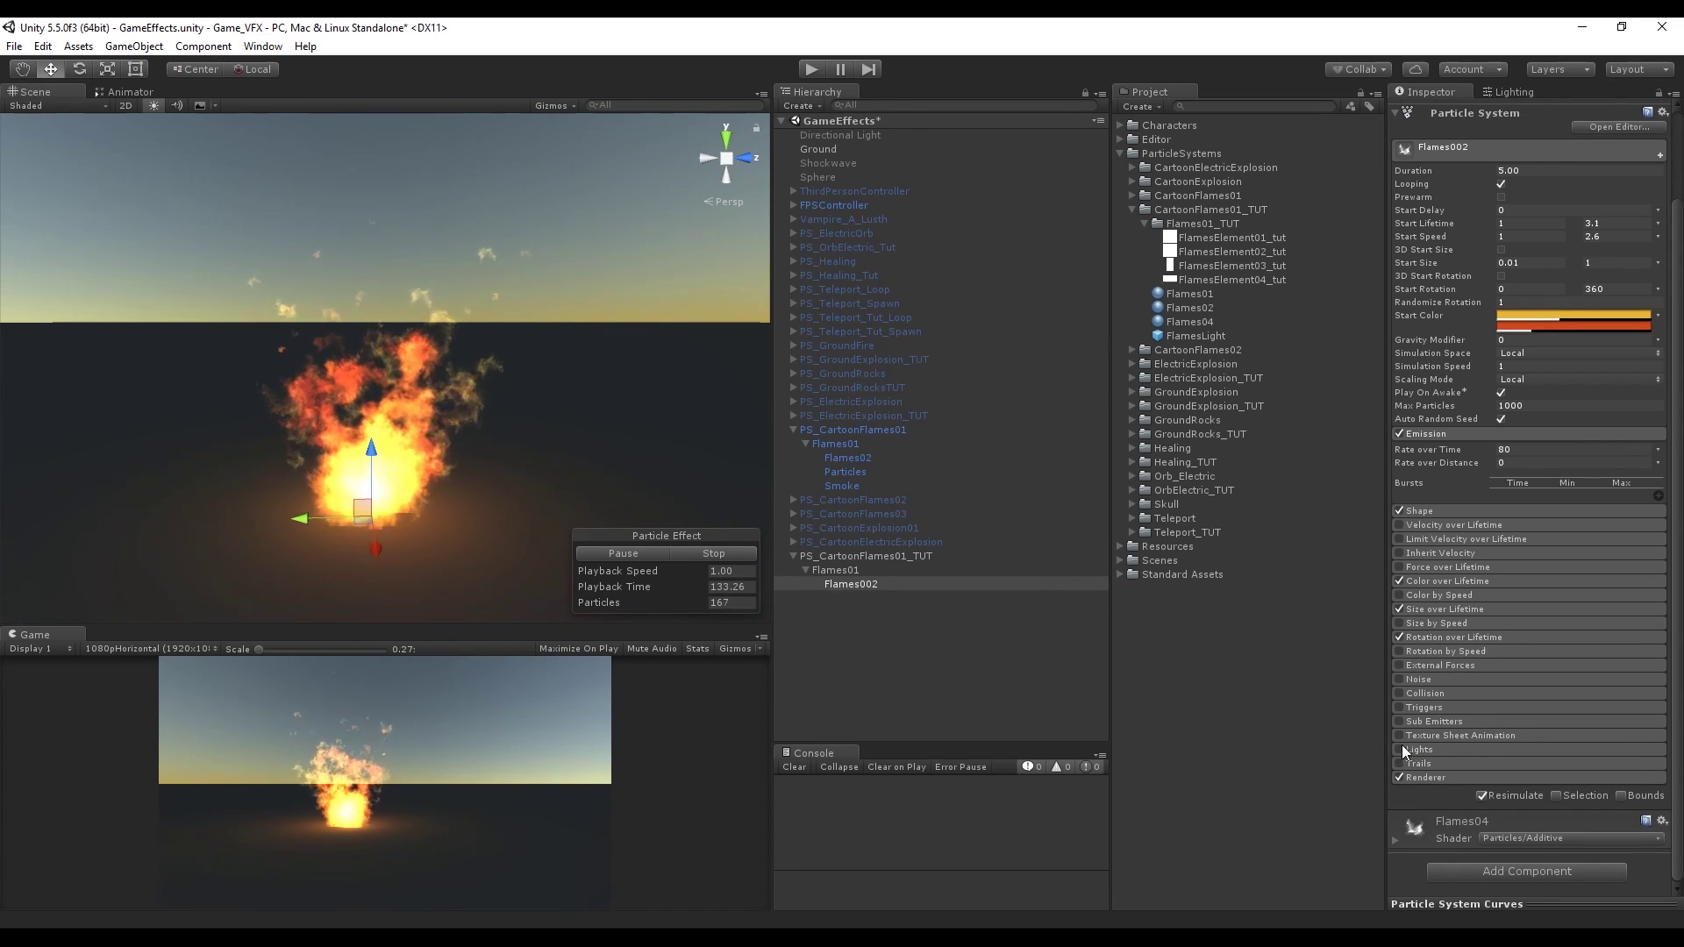
pyautogui.click(1450, 777)
pyautogui.click(1450, 777)
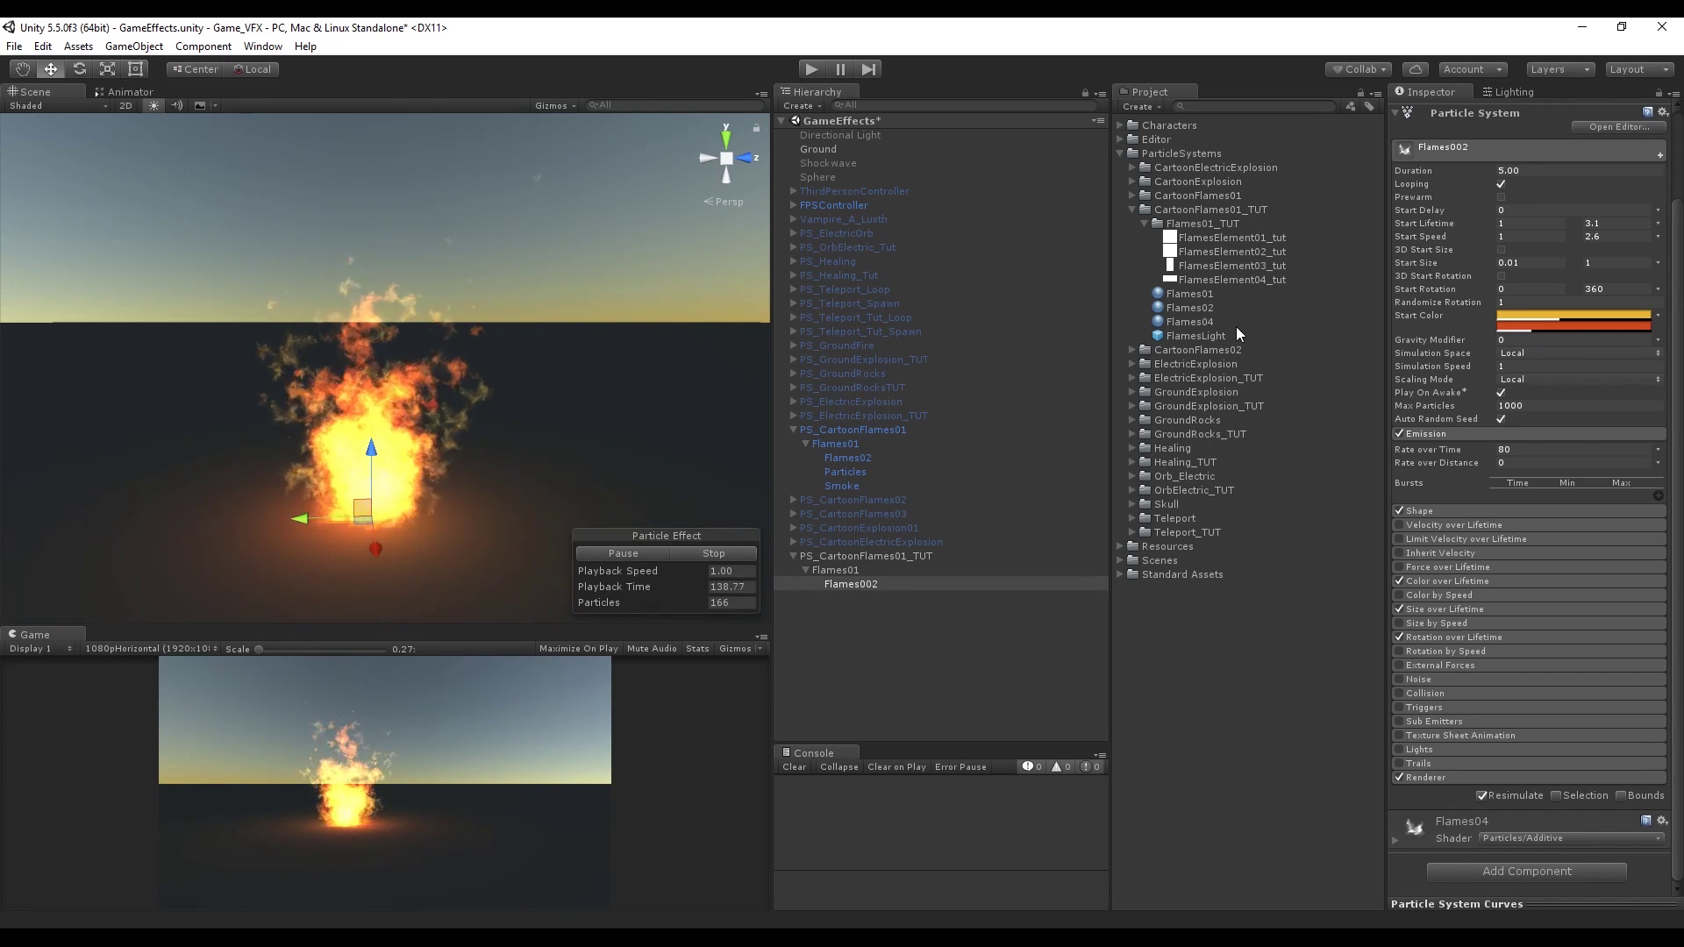
# Step: Duplicate the Flames002 particle system and rename the copy Smoke
pyautogui.click(833, 619)
pyautogui.click(850, 584)
pyautogui.hotkey('ctrl', 'd')
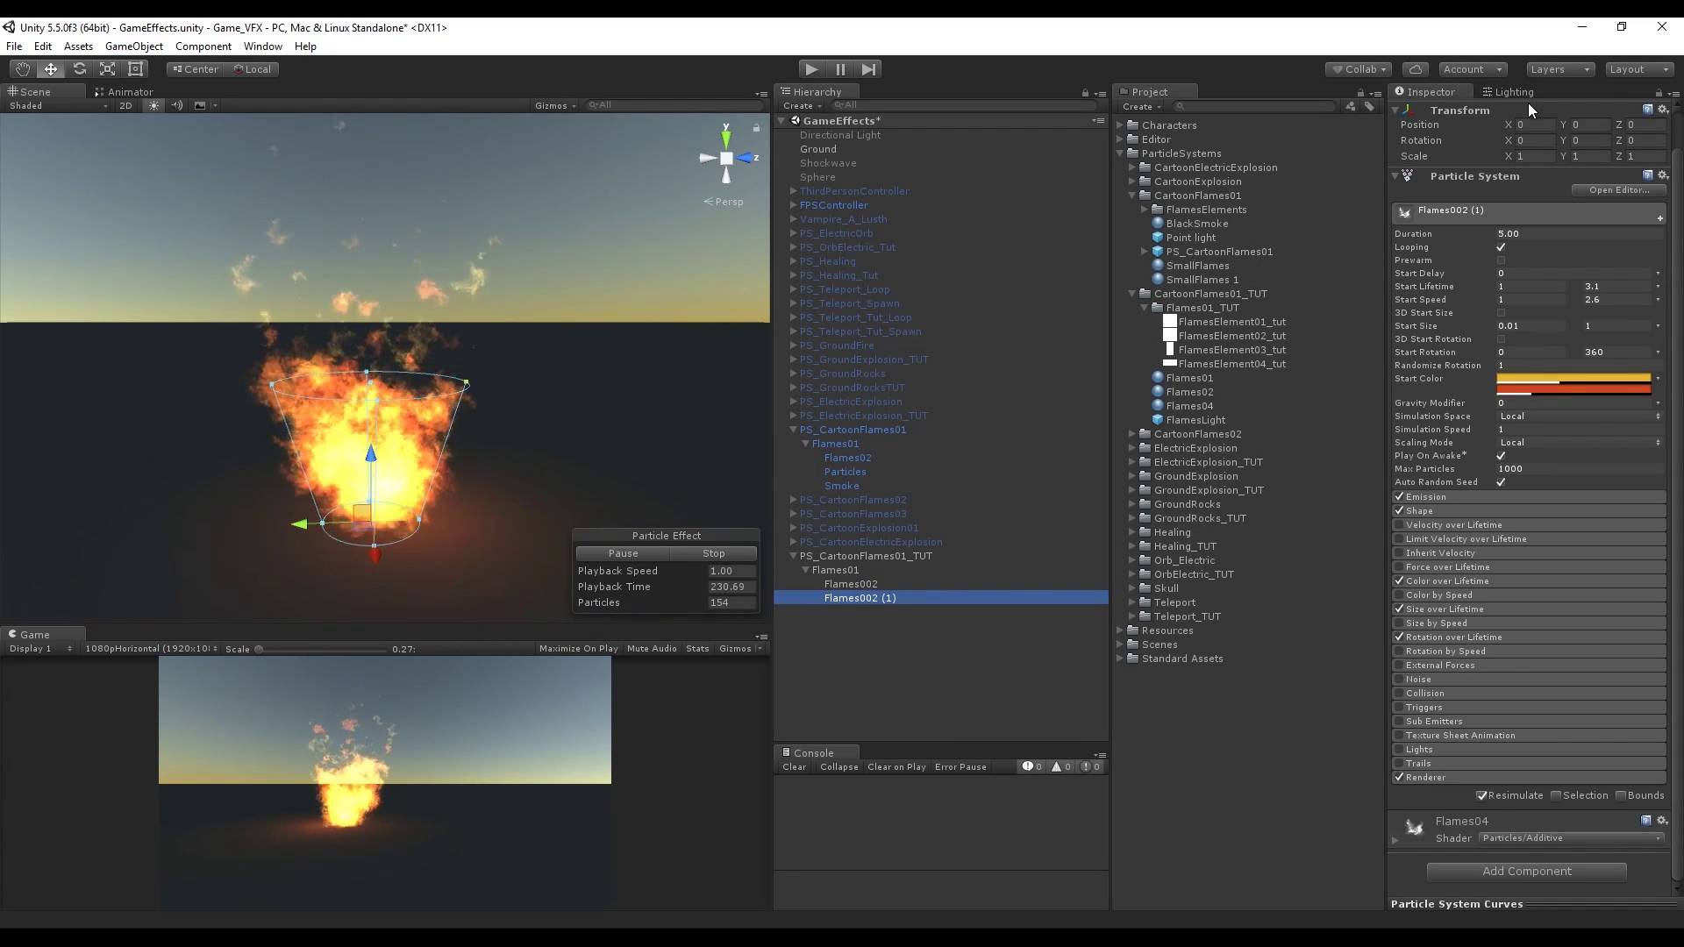
pyautogui.click(1522, 112)
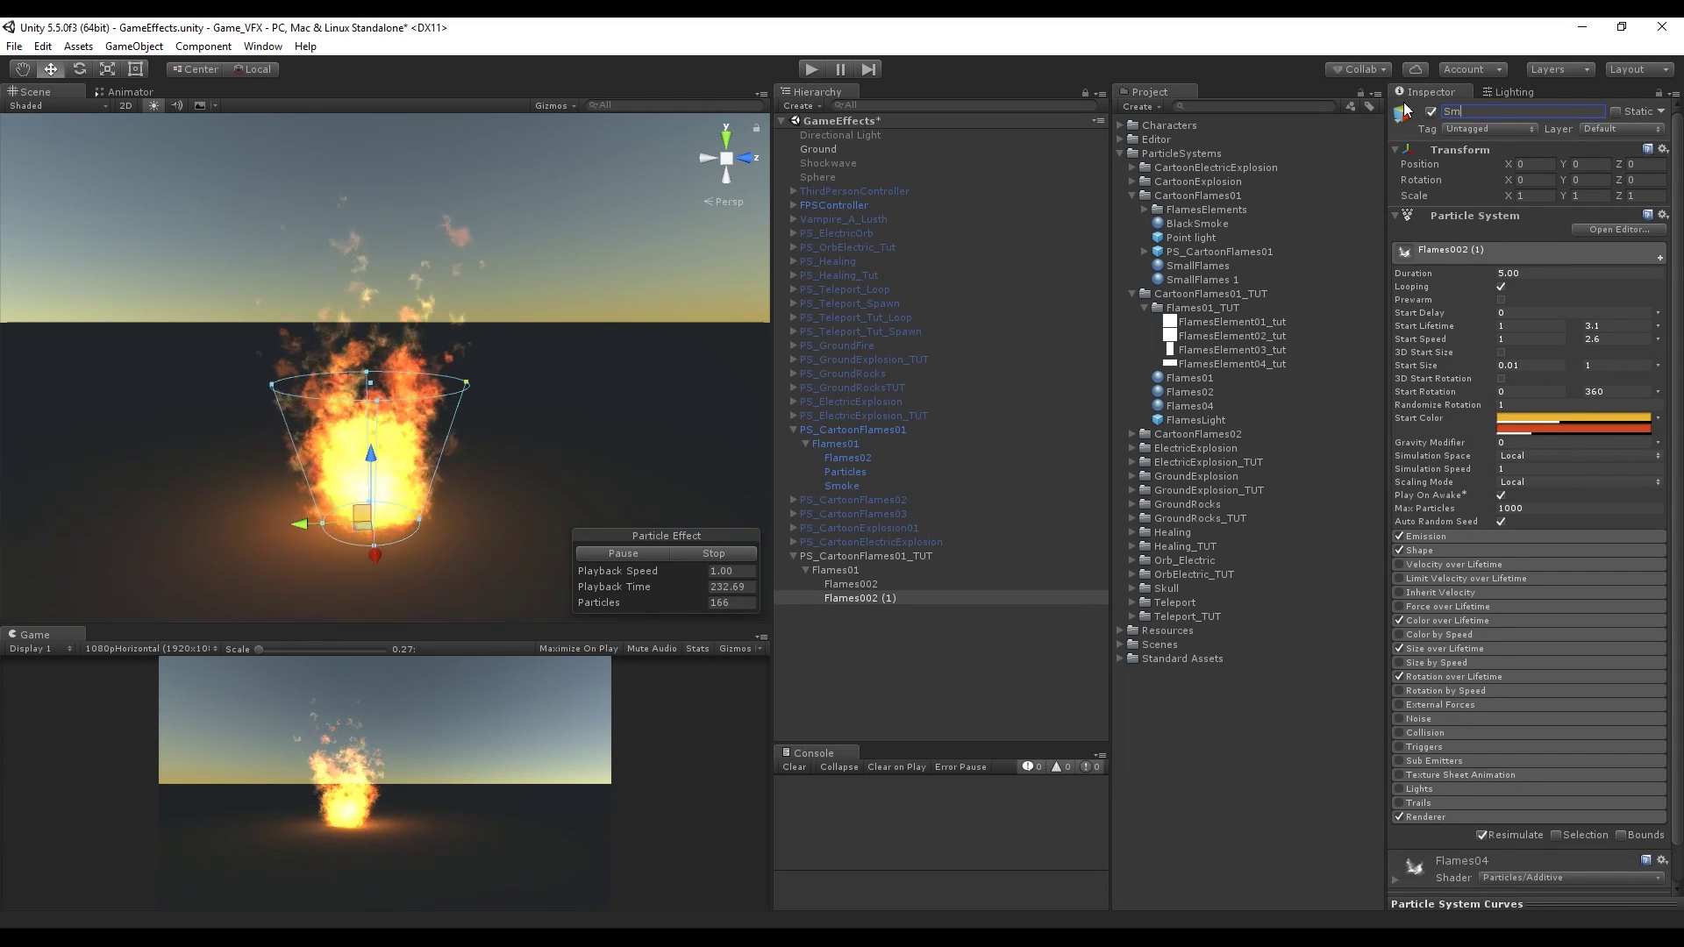
# Step: Create a material named Smoke in the CartoonFlames01_TUT folder and set its shader to Particles/Alpha Blended
pyautogui.click(1193, 208)
pyautogui.rightClick(1201, 211)
pyautogui.moveTo(1331, 220)
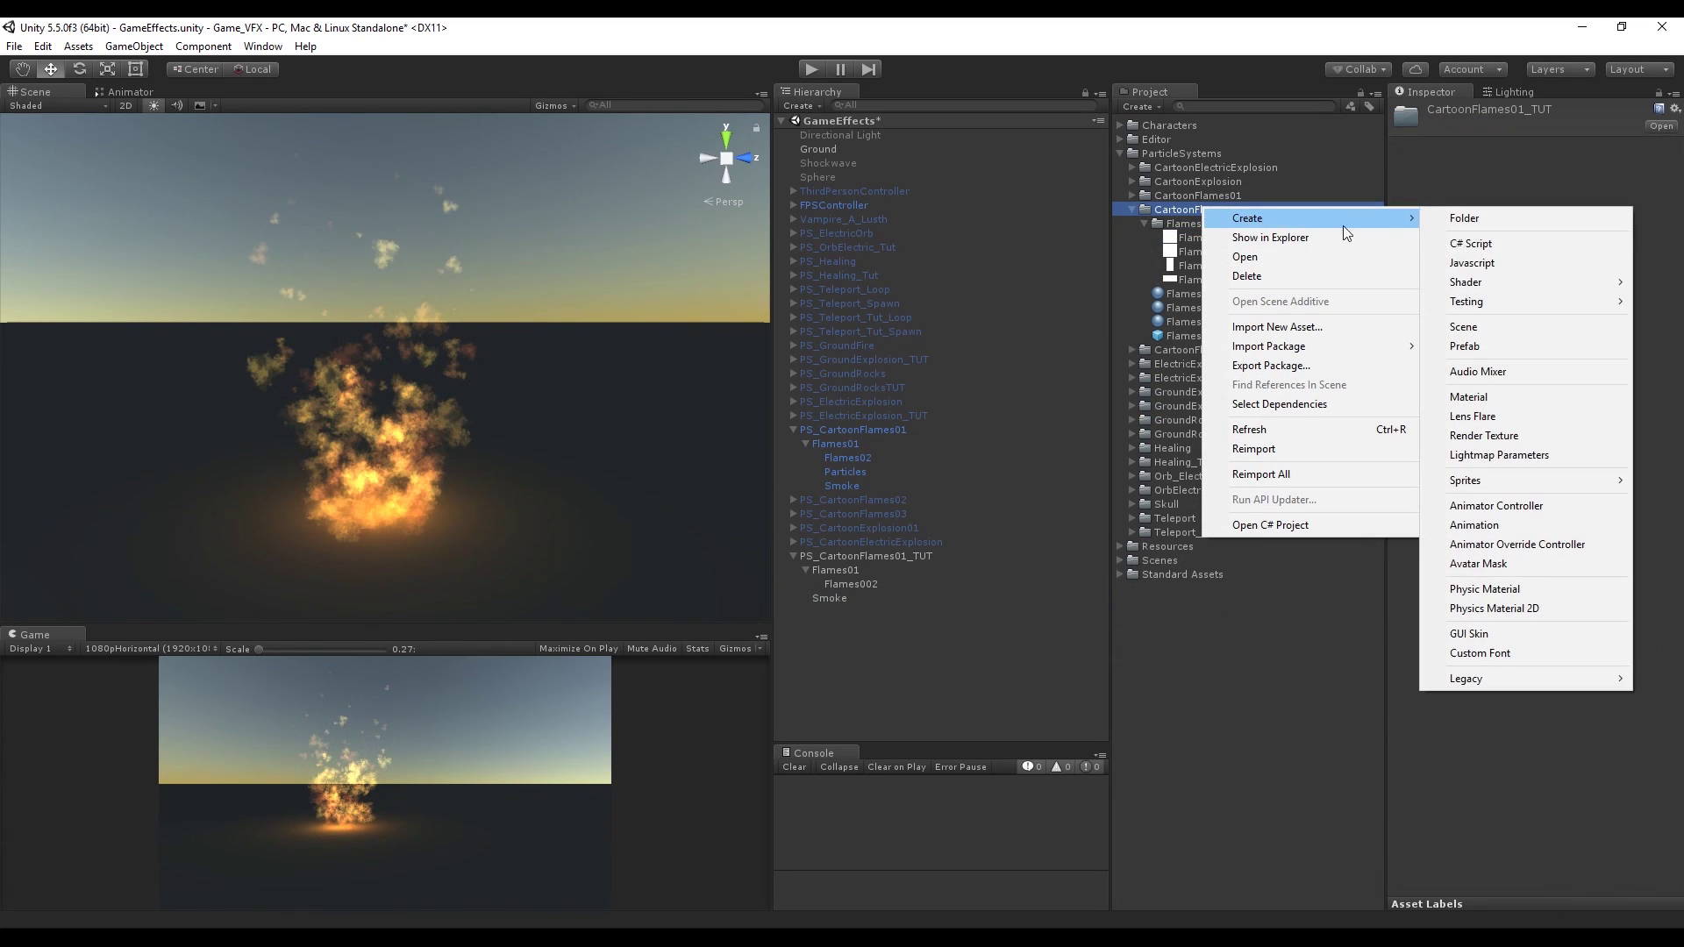
pyautogui.click(1523, 401)
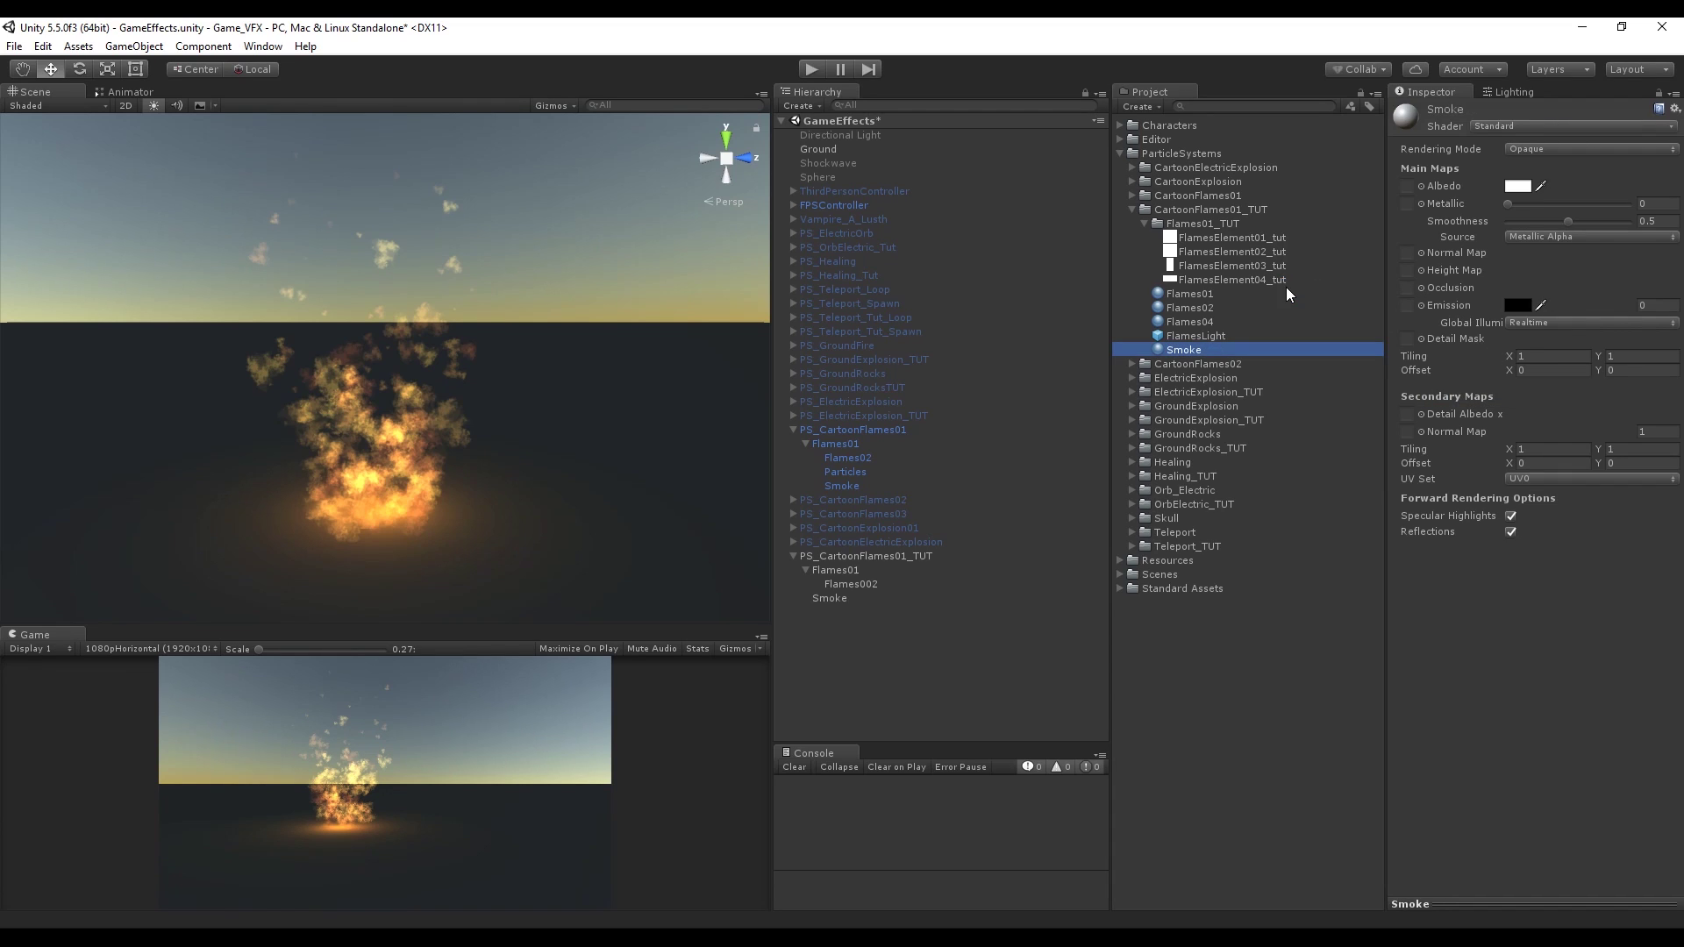
pyautogui.click(1517, 127)
pyautogui.moveTo(1560, 265)
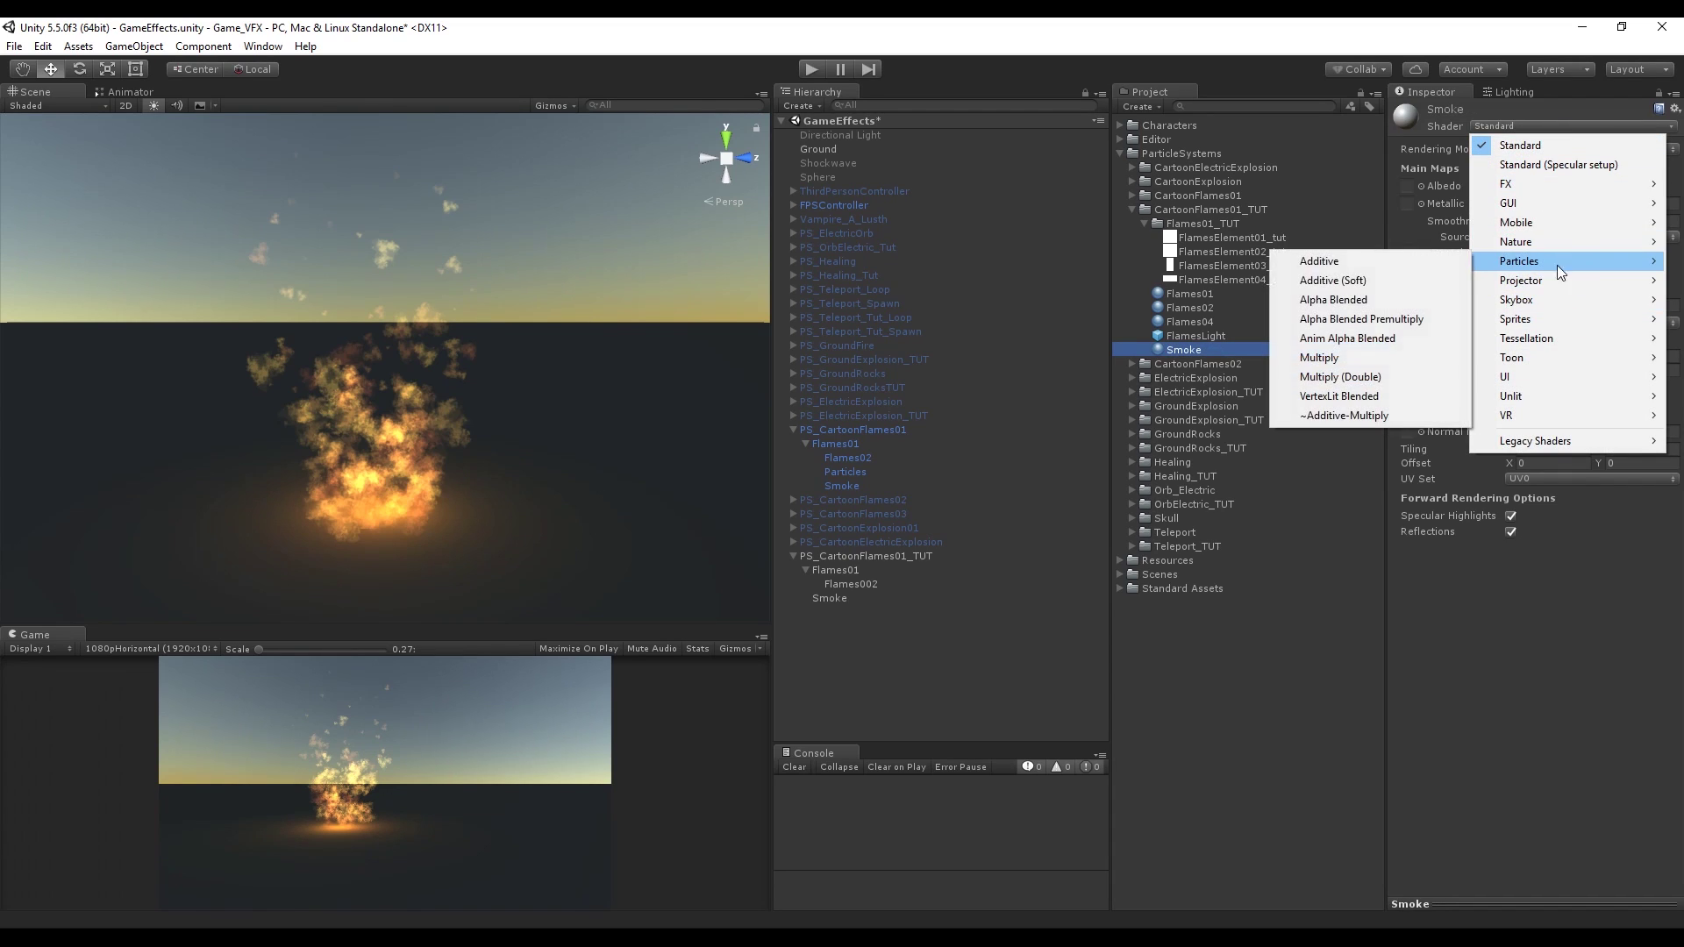
pyautogui.click(1348, 300)
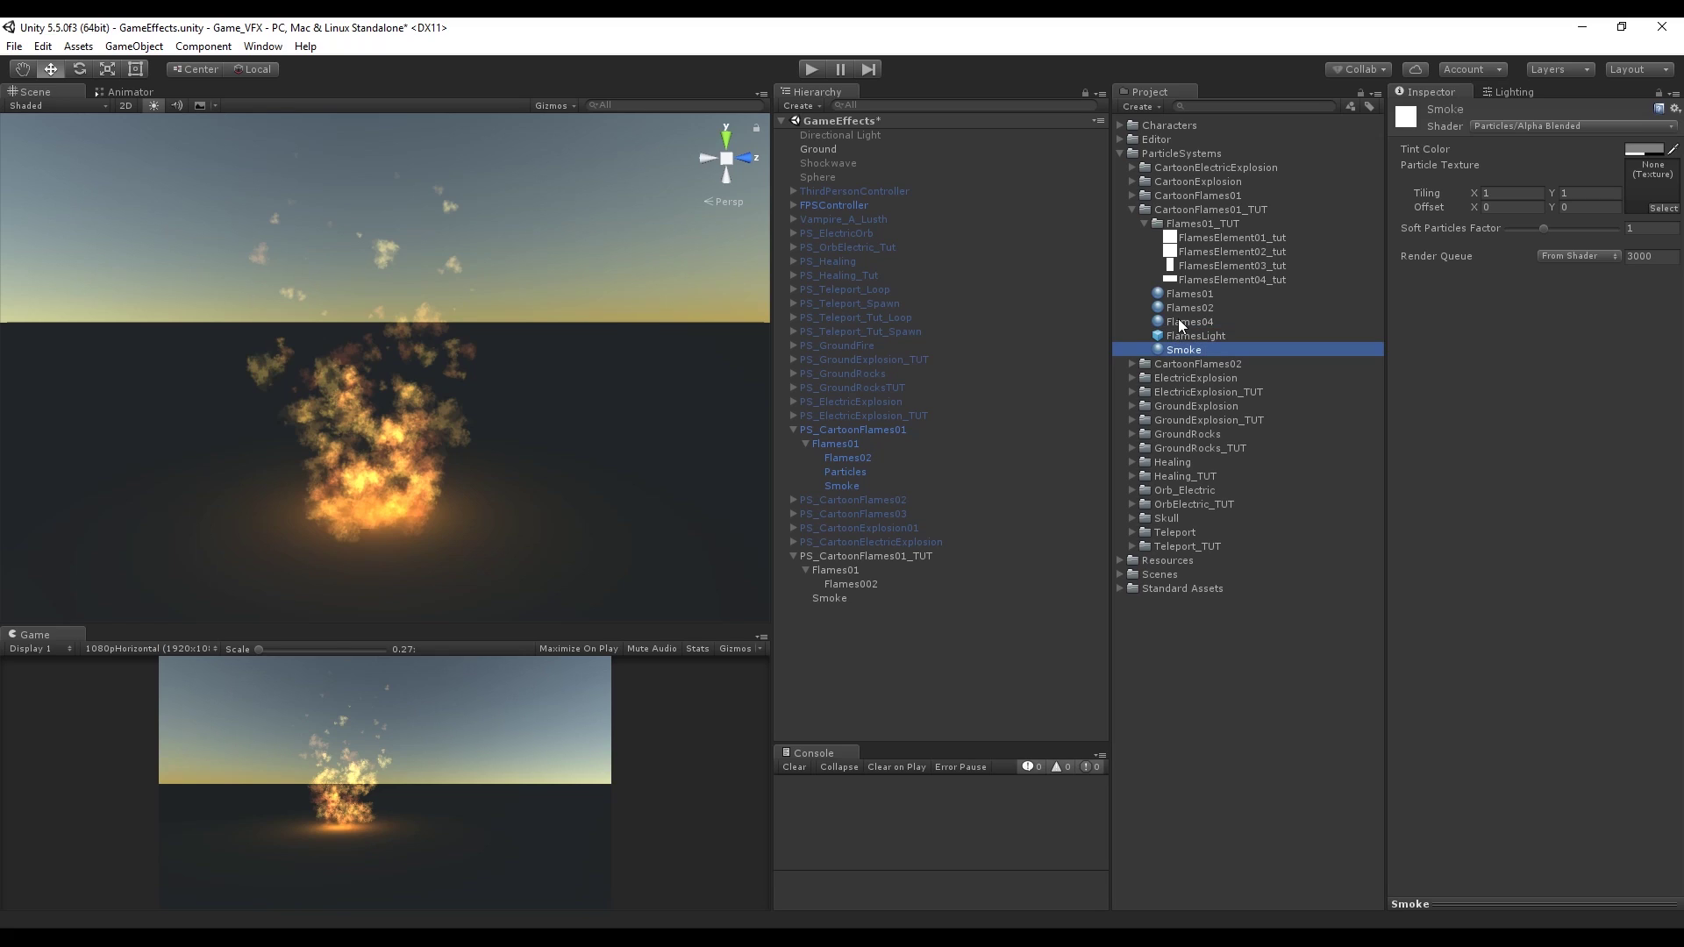
# Step: Assign FlamesElement01_tut as the Smoke material's particle texture and apply the material to the Smoke particle system
pyautogui.moveTo(1196, 237); pyautogui.dragTo(1598, 169)
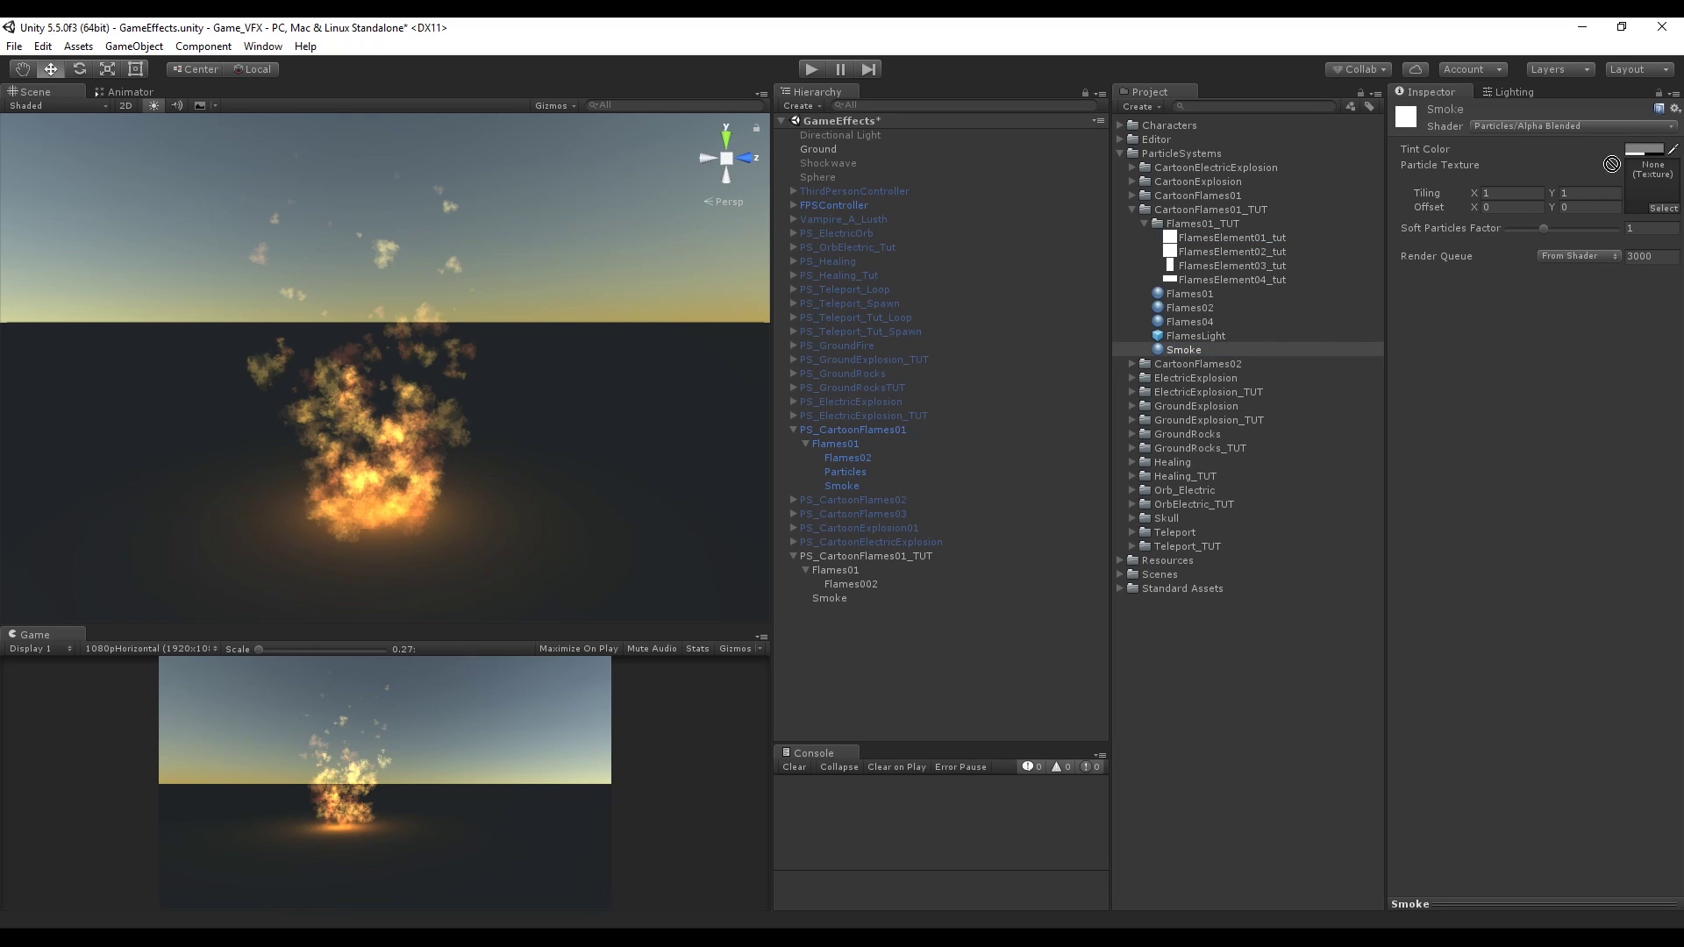
pyautogui.moveTo(1186, 351); pyautogui.dragTo(824, 596)
pyautogui.click(825, 594)
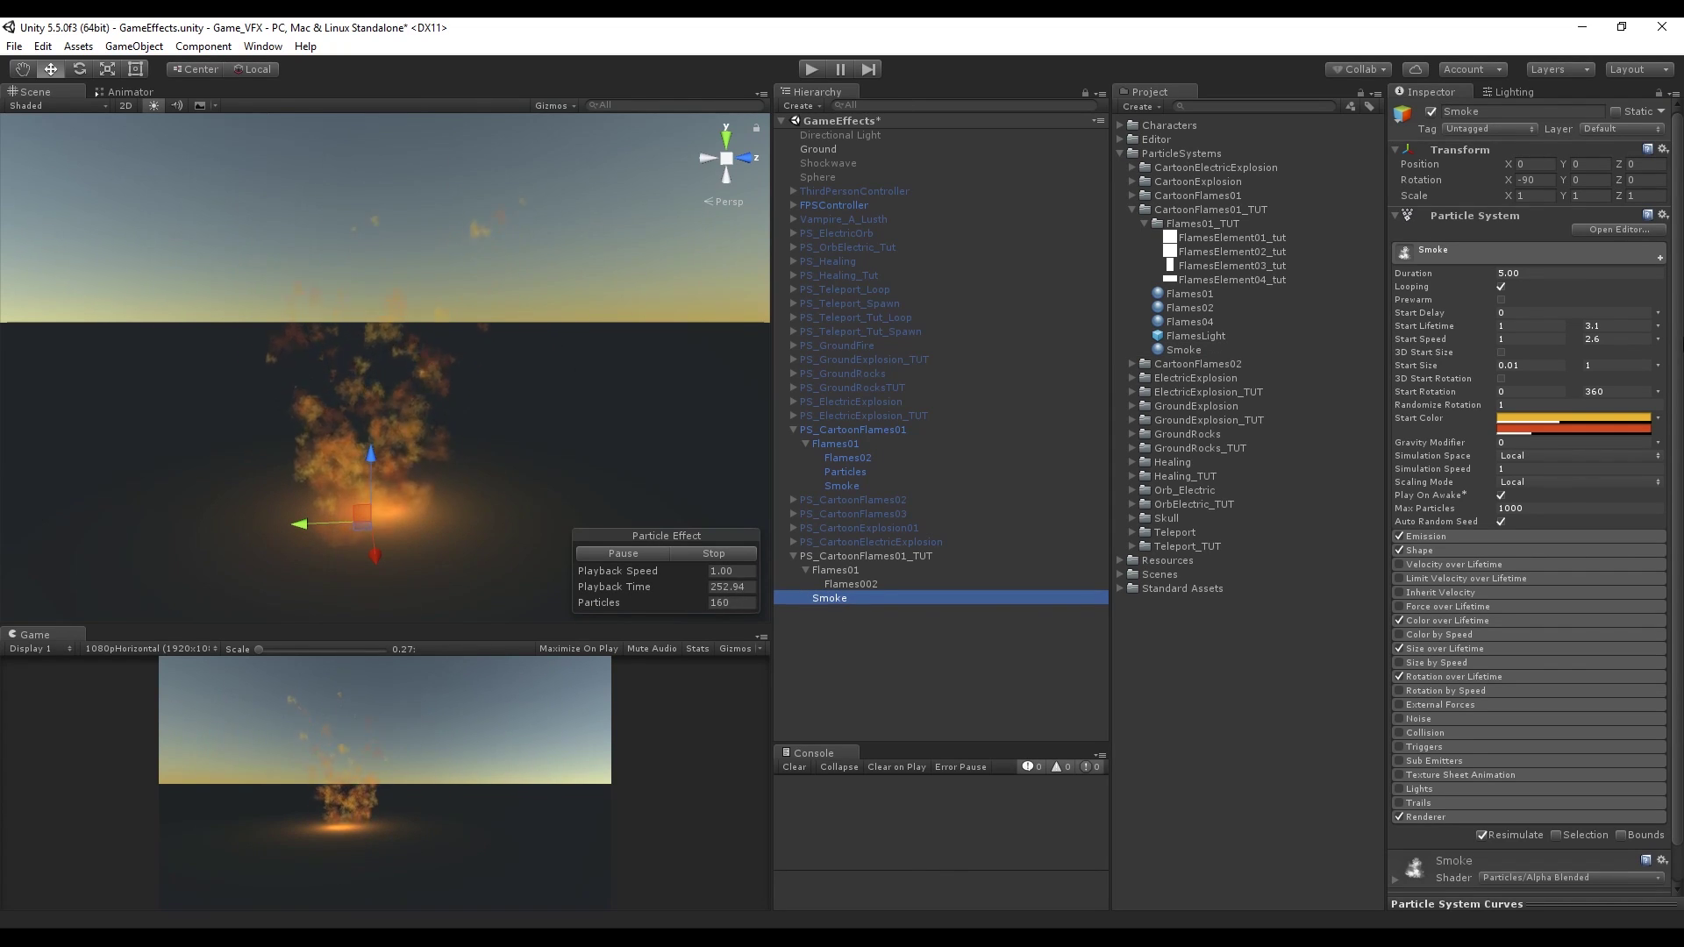
# Step: Switch the start color of Smoke to a single white color with an alpha of 208
pyautogui.click(1657, 418)
pyautogui.click(1633, 431)
pyautogui.click(1620, 418)
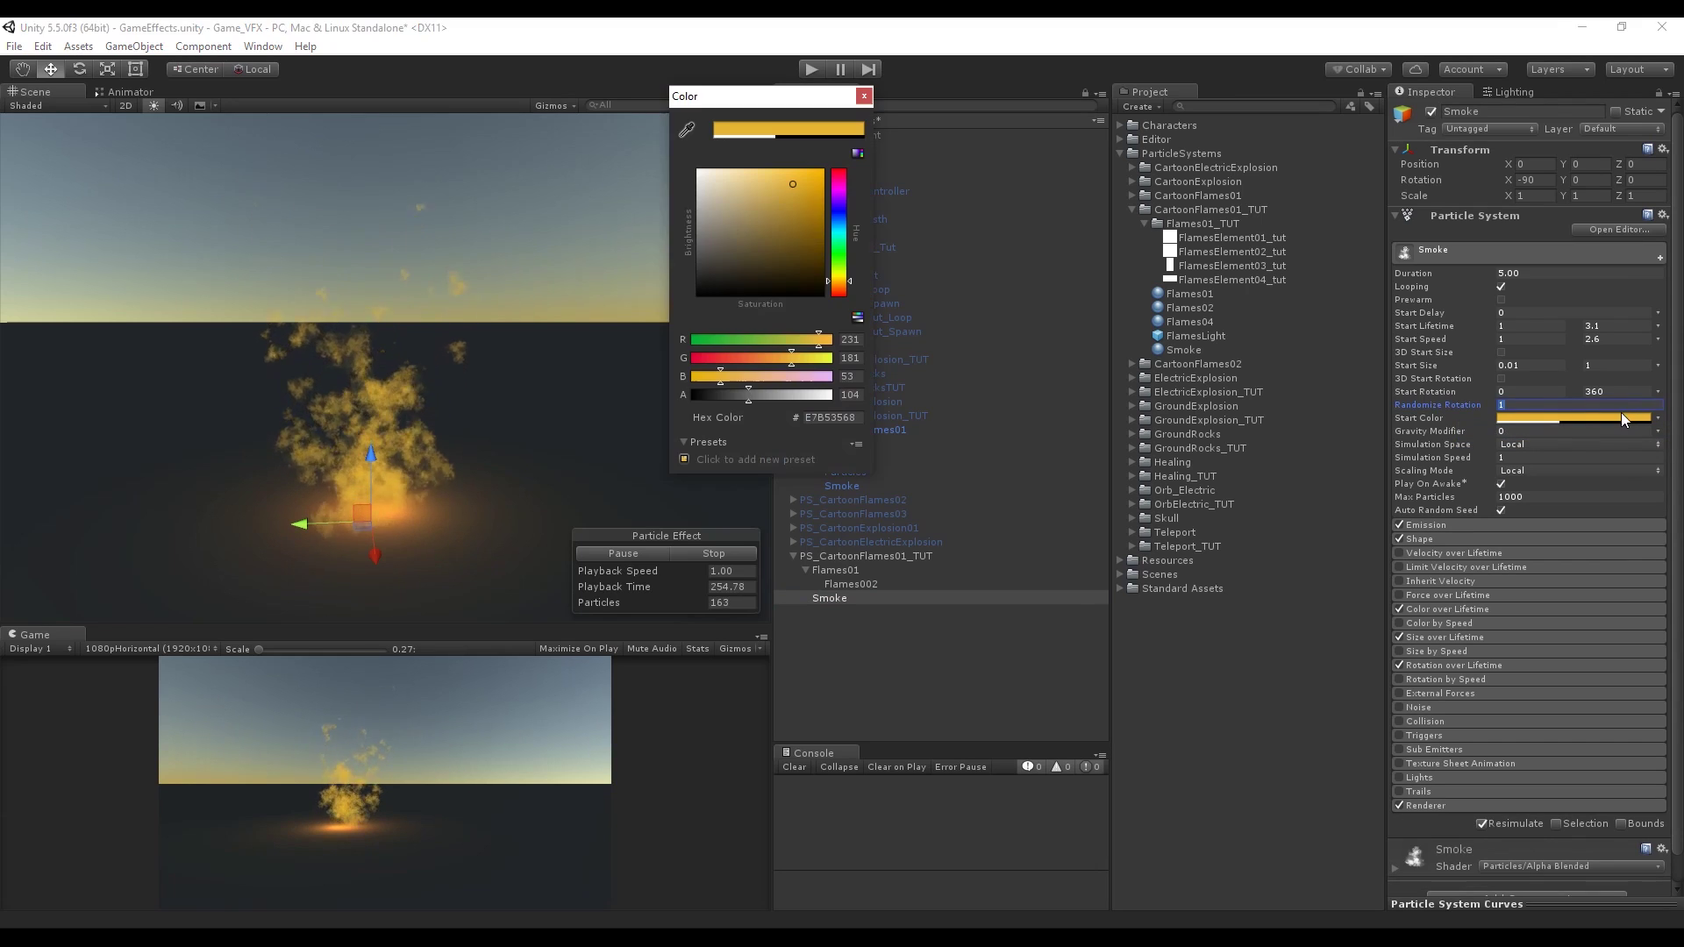
pyautogui.moveTo(807, 198); pyautogui.dragTo(619, 76)
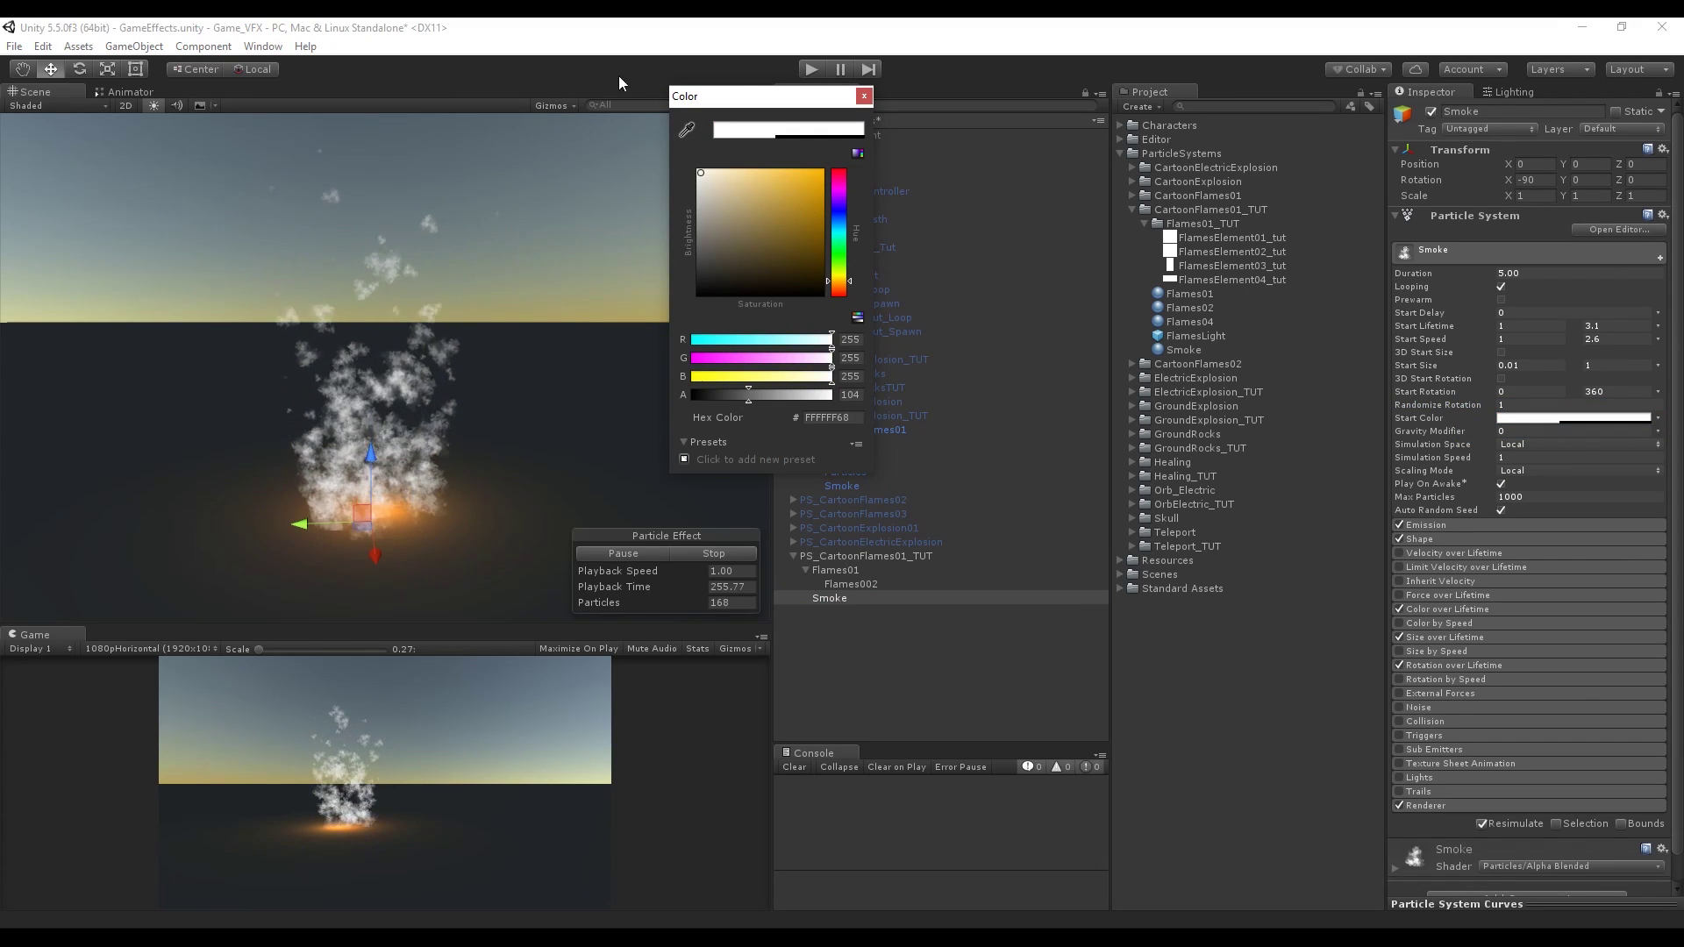
pyautogui.click(864, 96)
pyautogui.click(1621, 419)
pyautogui.moveTo(748, 394); pyautogui.dragTo(806, 397)
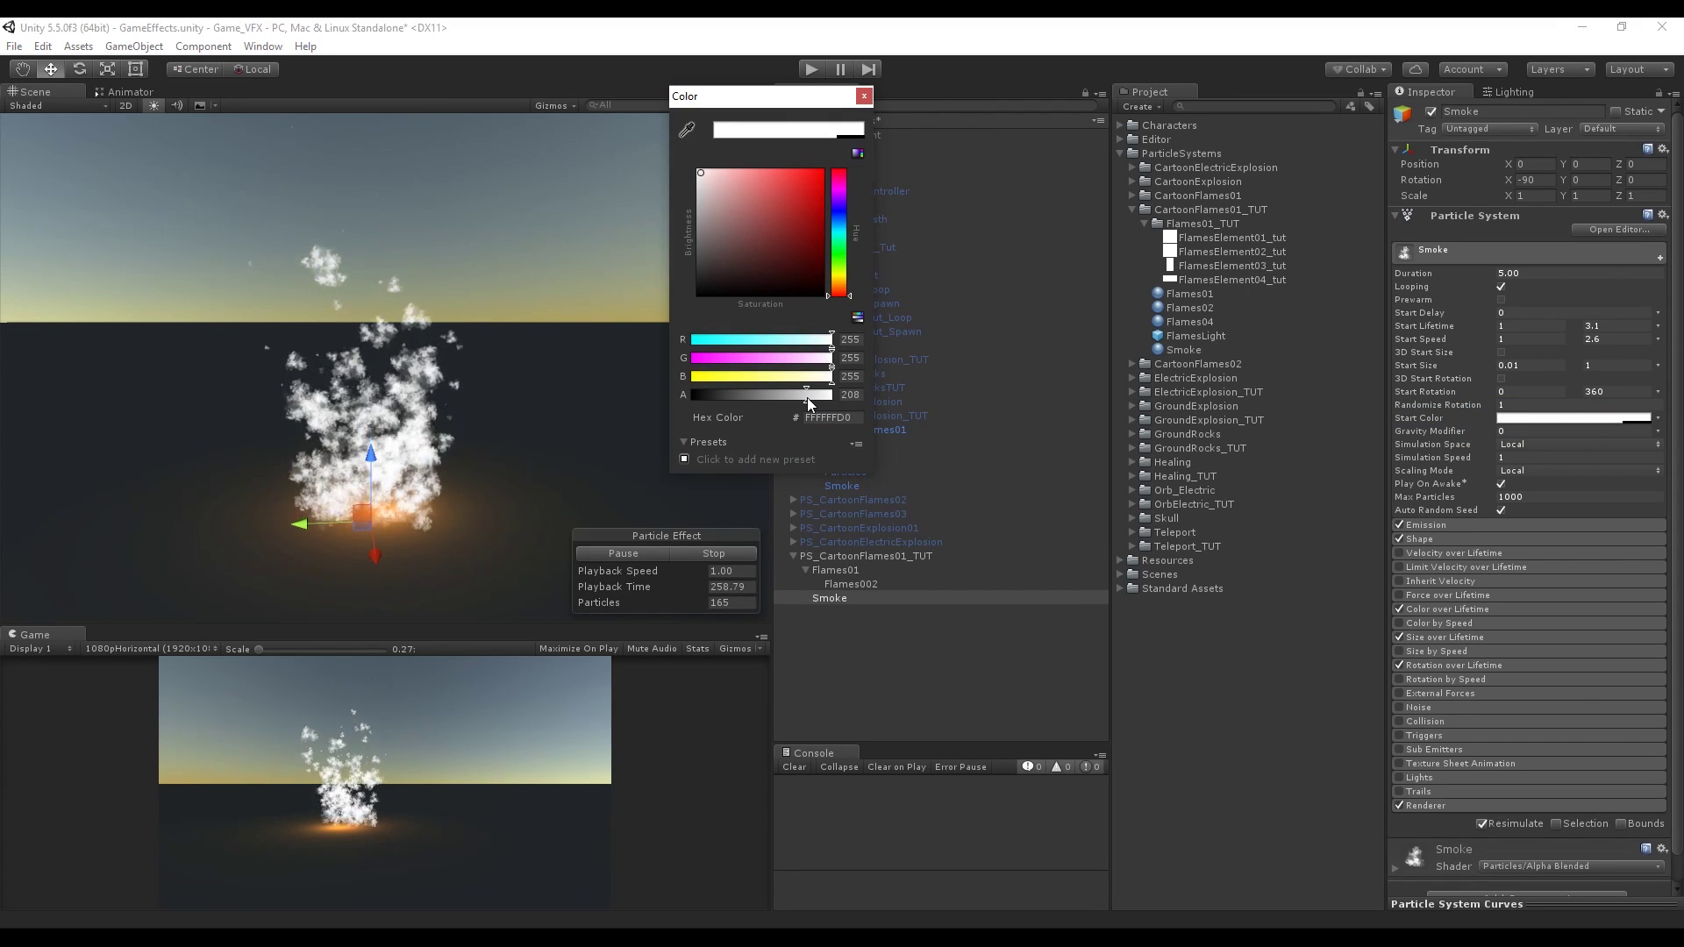
pyautogui.click(864, 96)
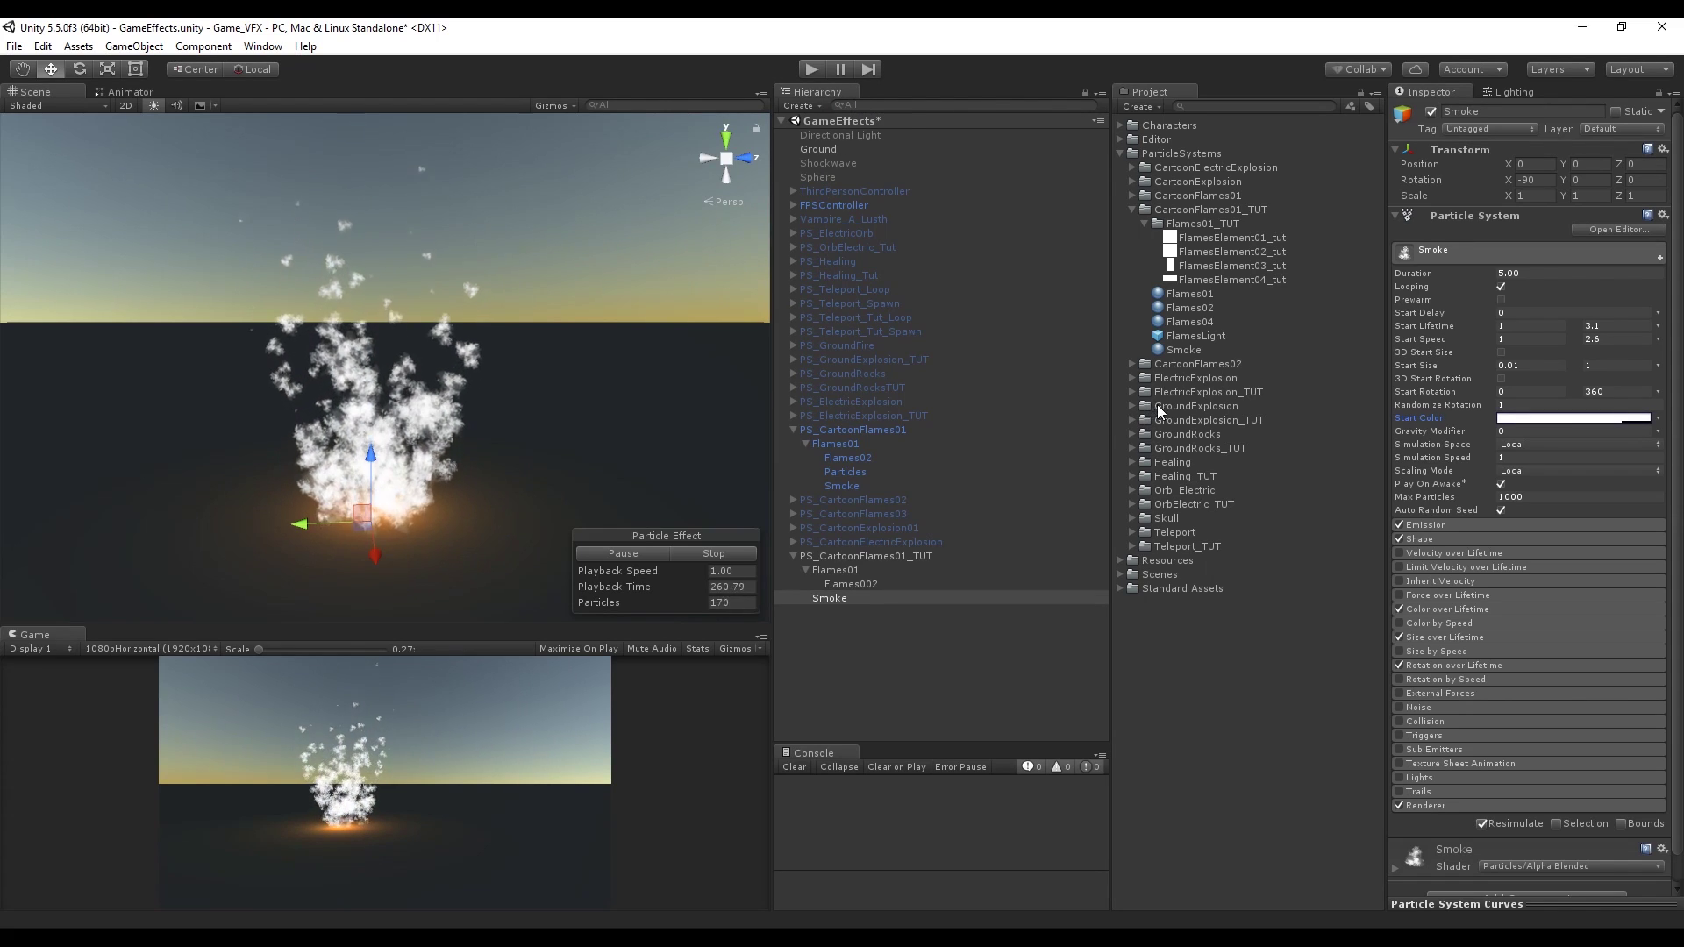
# Step: Apply the saved fire-to-black gradient preset to Smoke's Color over Lifetime module
pyautogui.scroll(-2, 1544, 545)
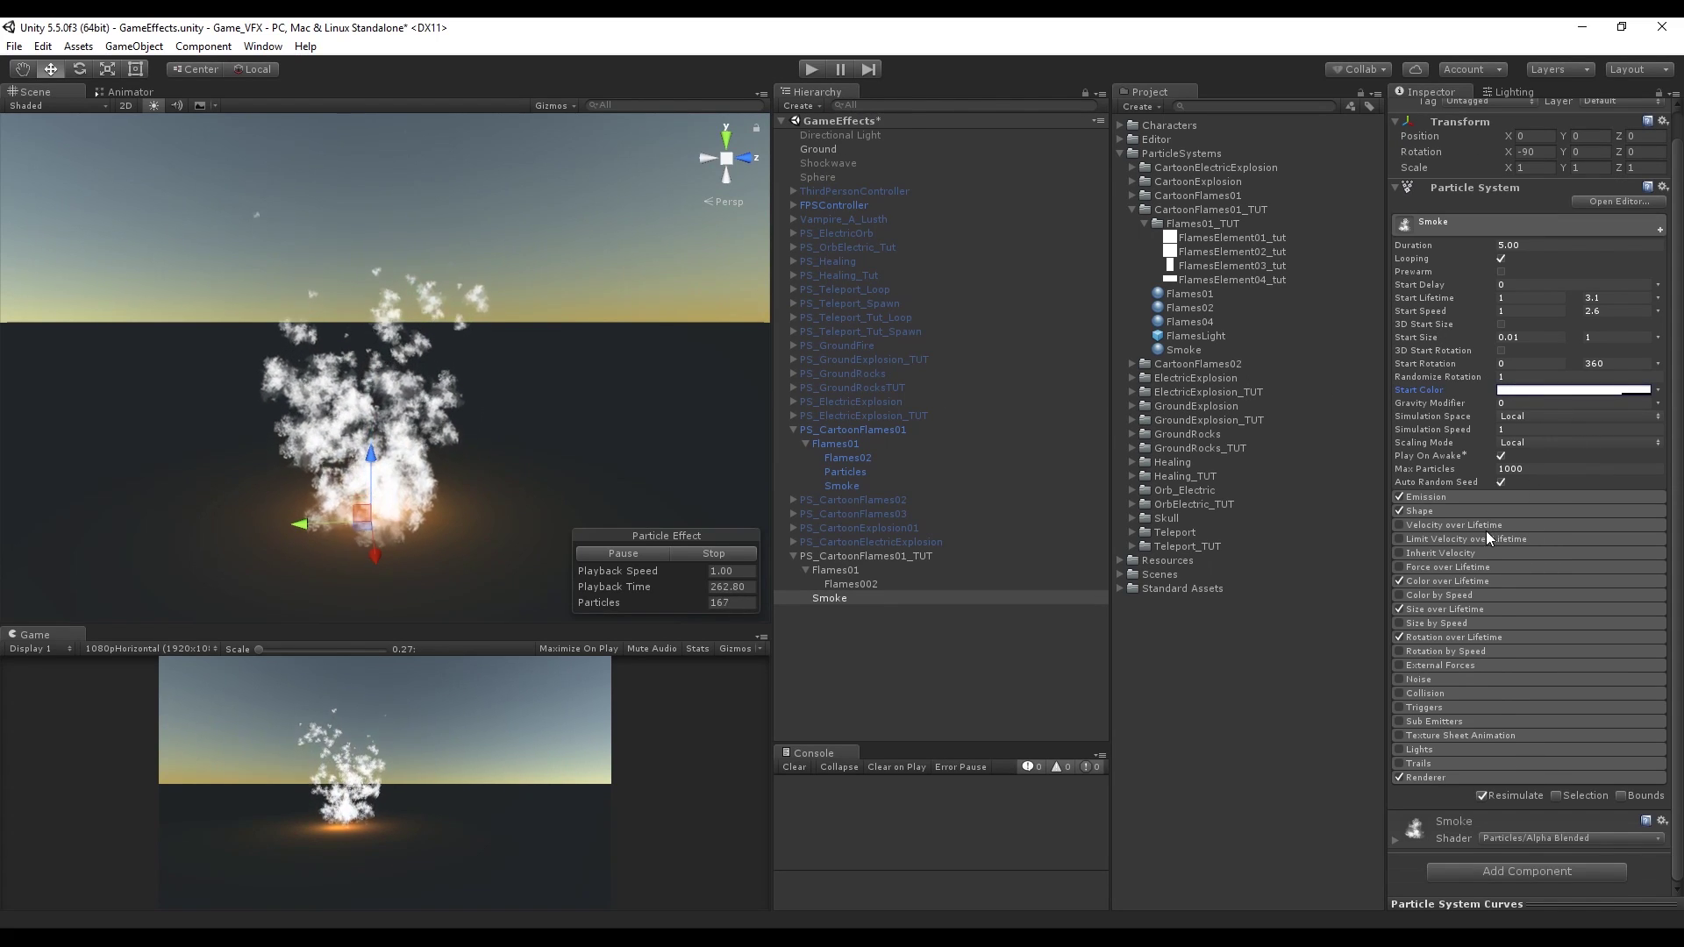
pyautogui.click(1456, 581)
pyautogui.scroll(-1, 1543, 582)
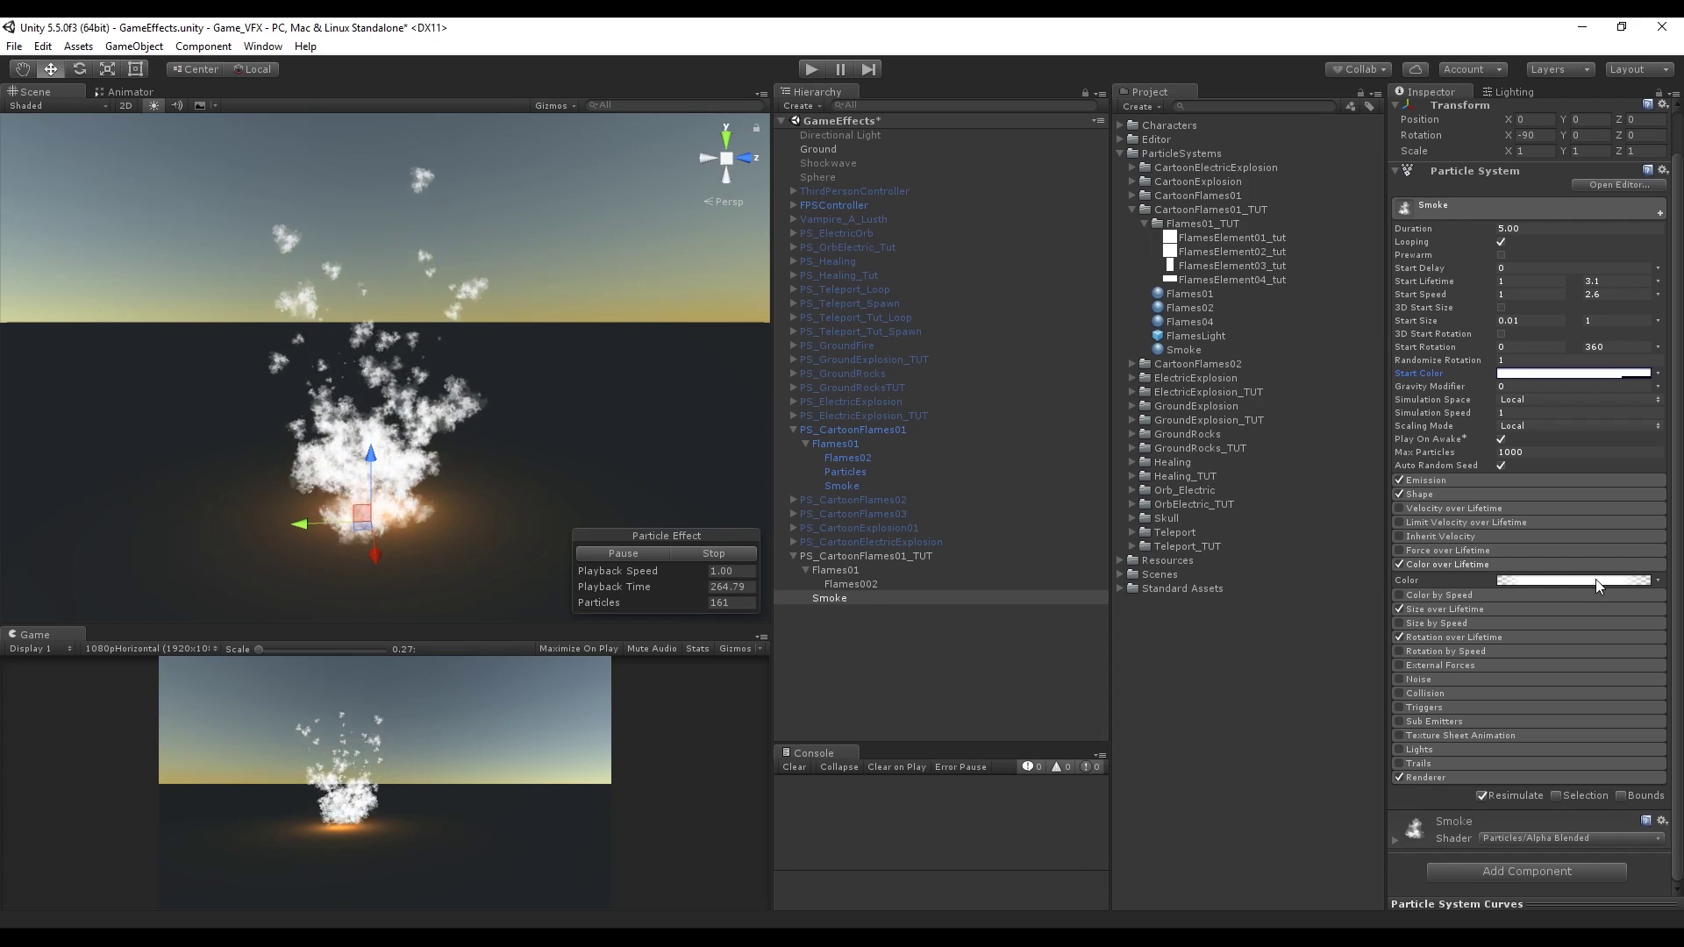
pyautogui.click(1596, 579)
pyautogui.click(1182, 412)
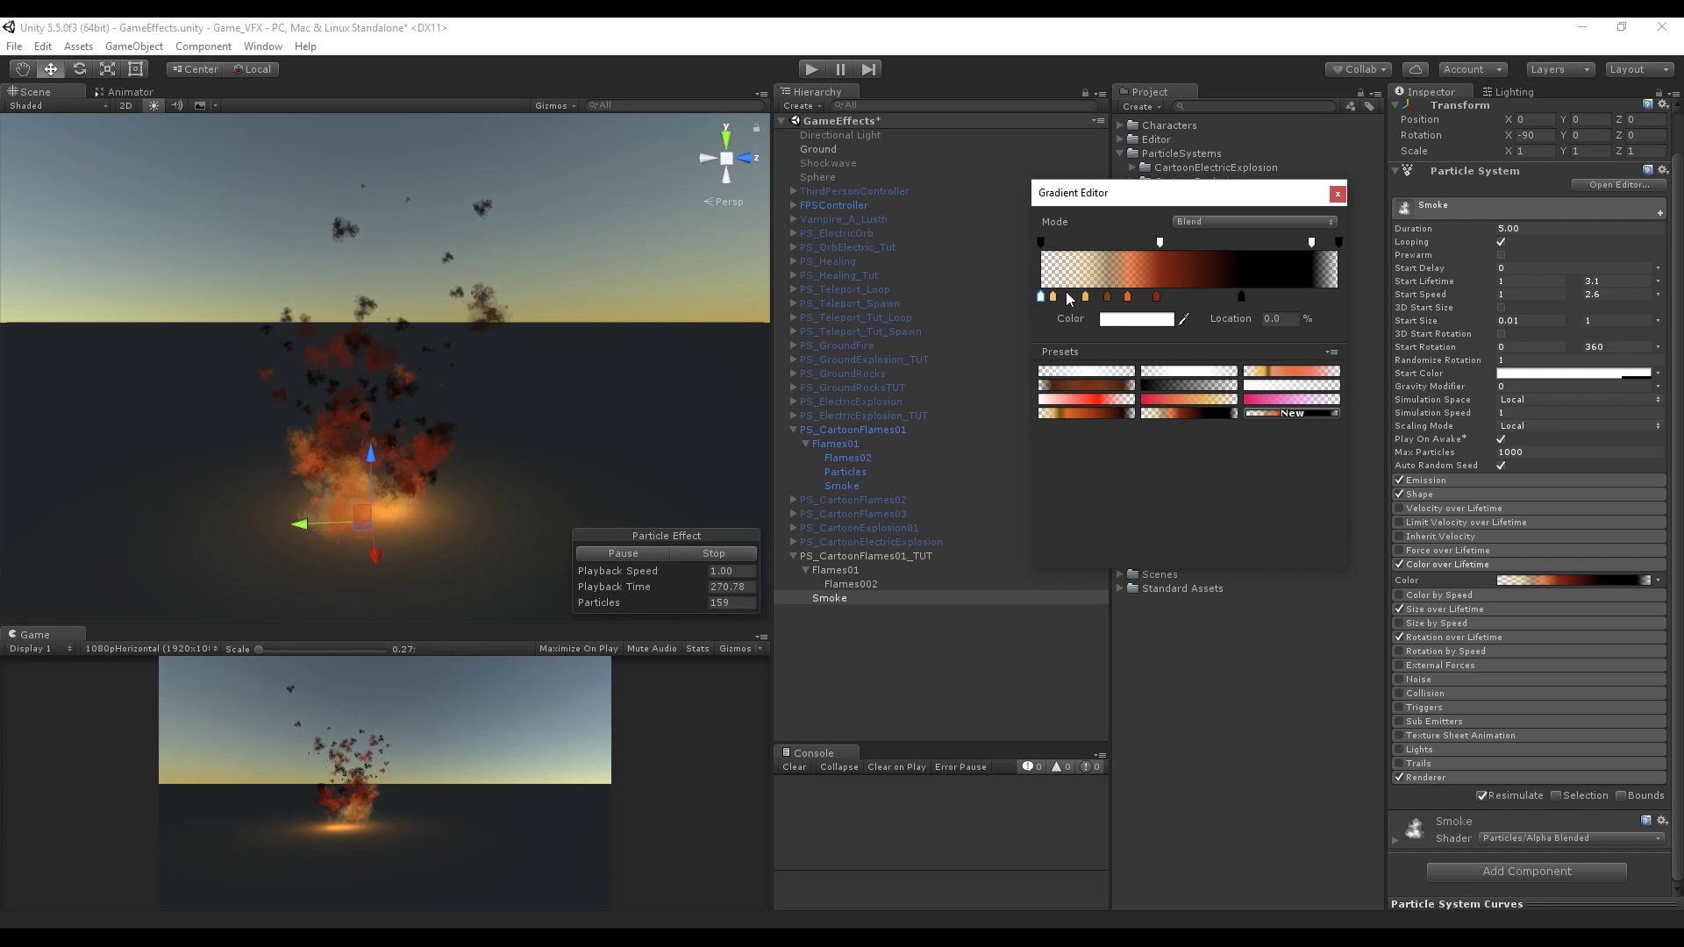
# Step: Shift the gradient's first opaque alpha key to about the middle and keep the transparent key at the start
pyautogui.moveTo(1158, 240); pyautogui.dragTo(1142, 240)
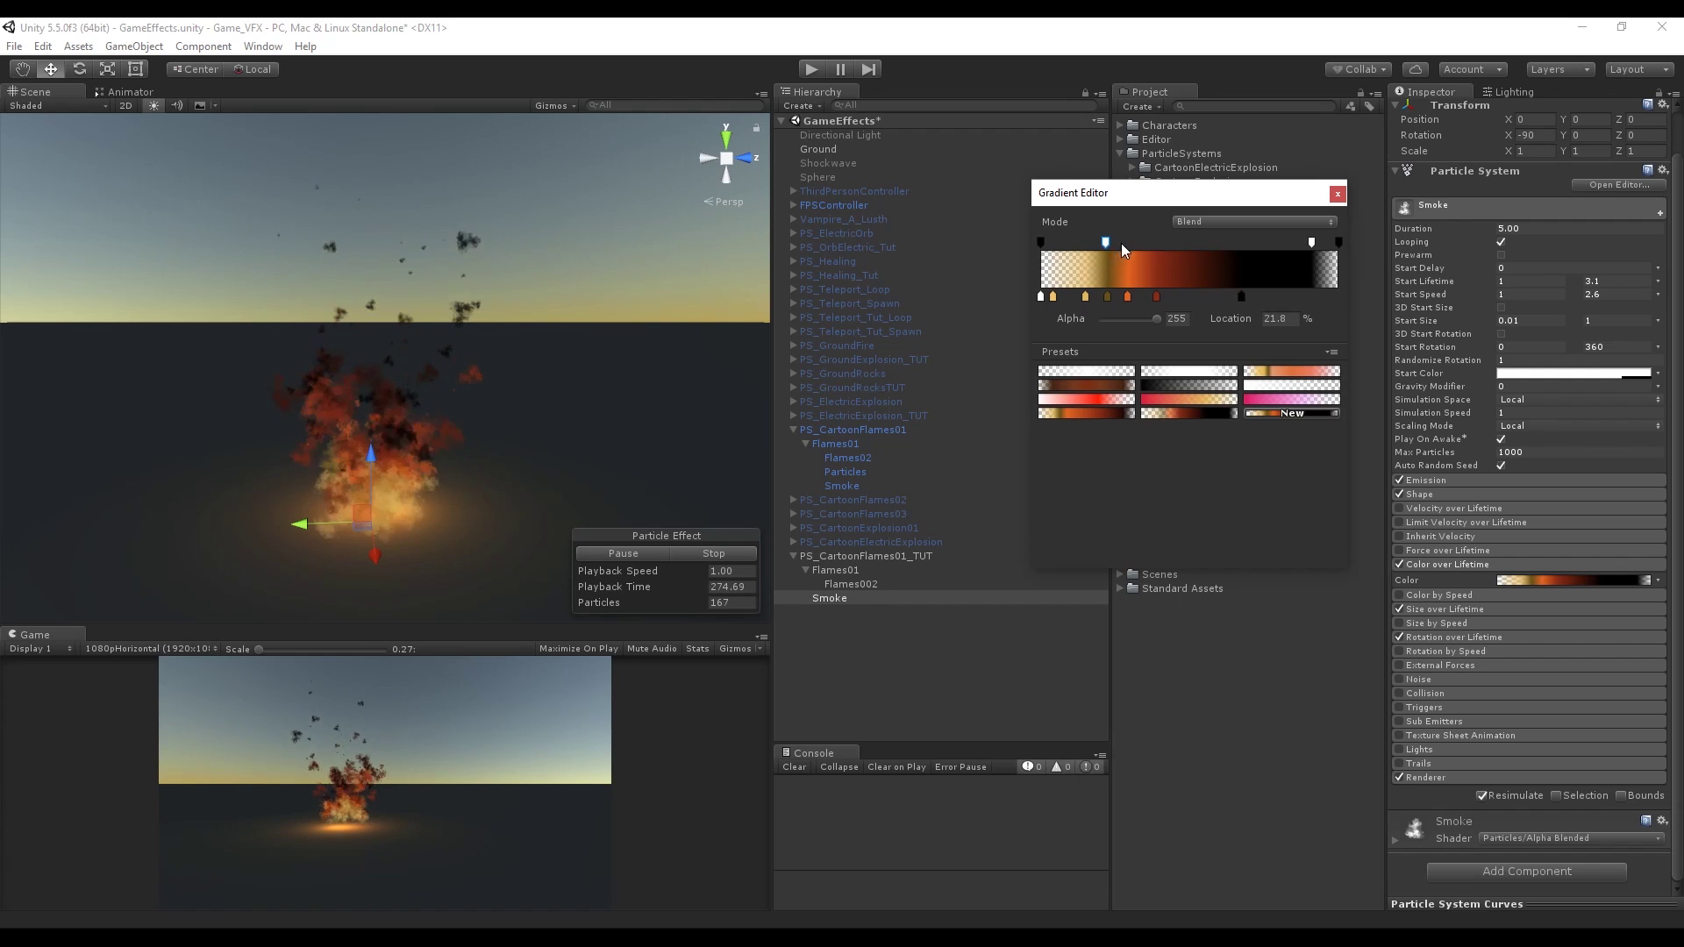
pyautogui.moveTo(1166, 244); pyautogui.dragTo(1186, 243)
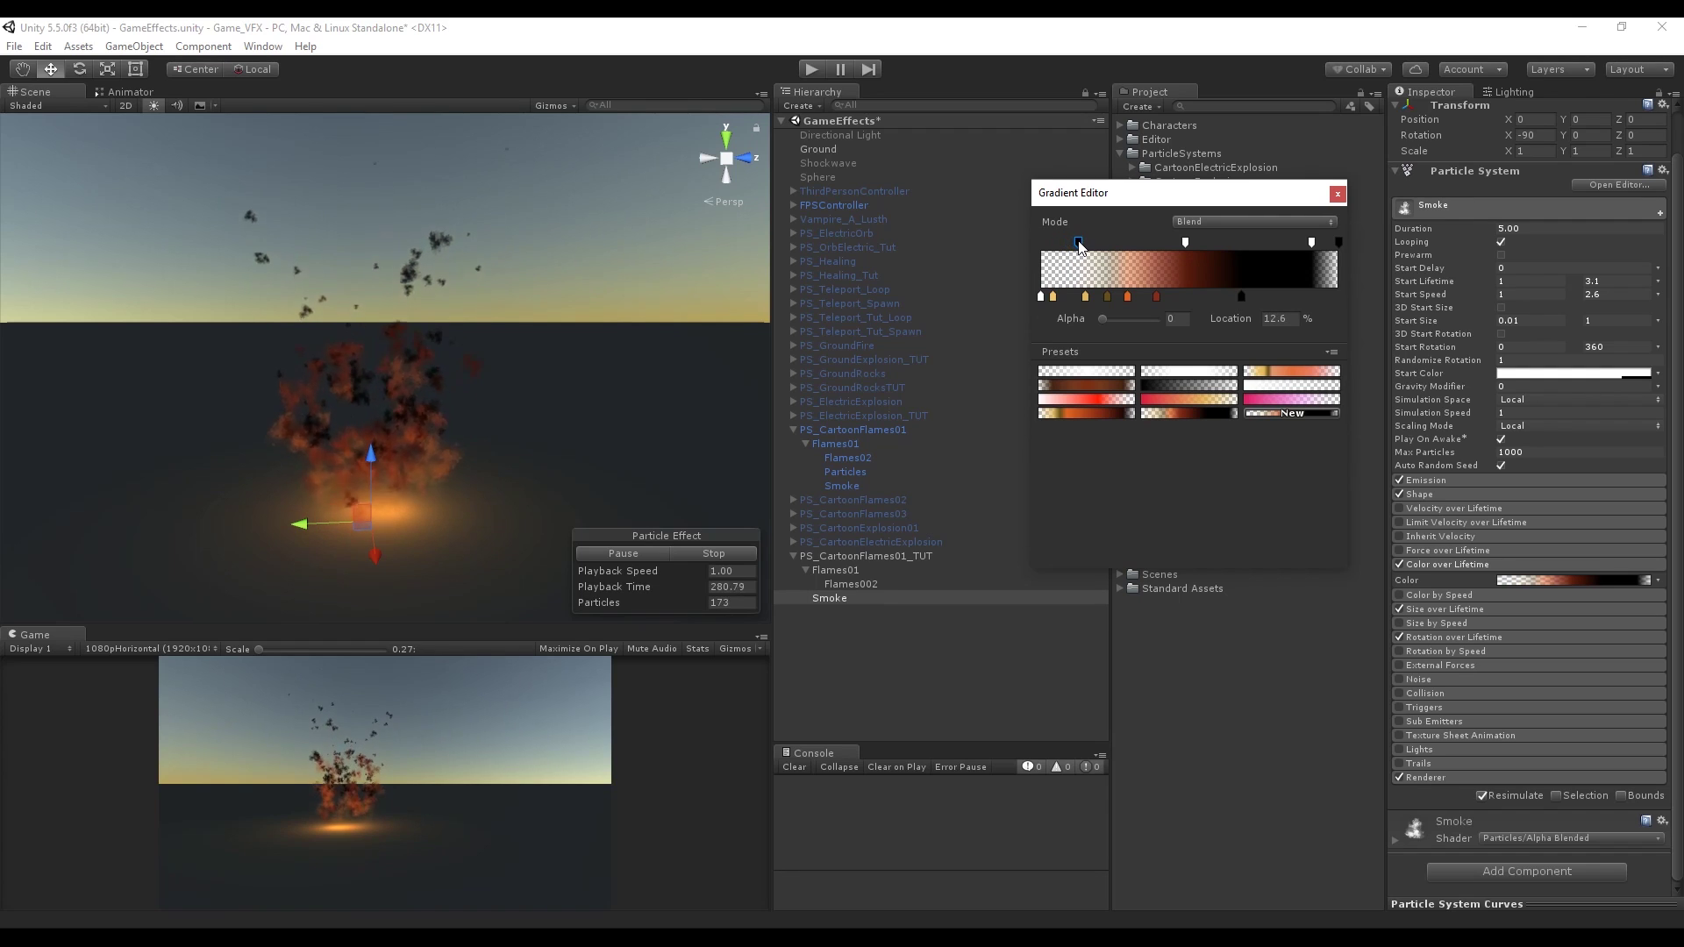
pyautogui.moveTo(1102, 245); pyautogui.dragTo(1038, 247)
pyautogui.click(1337, 195)
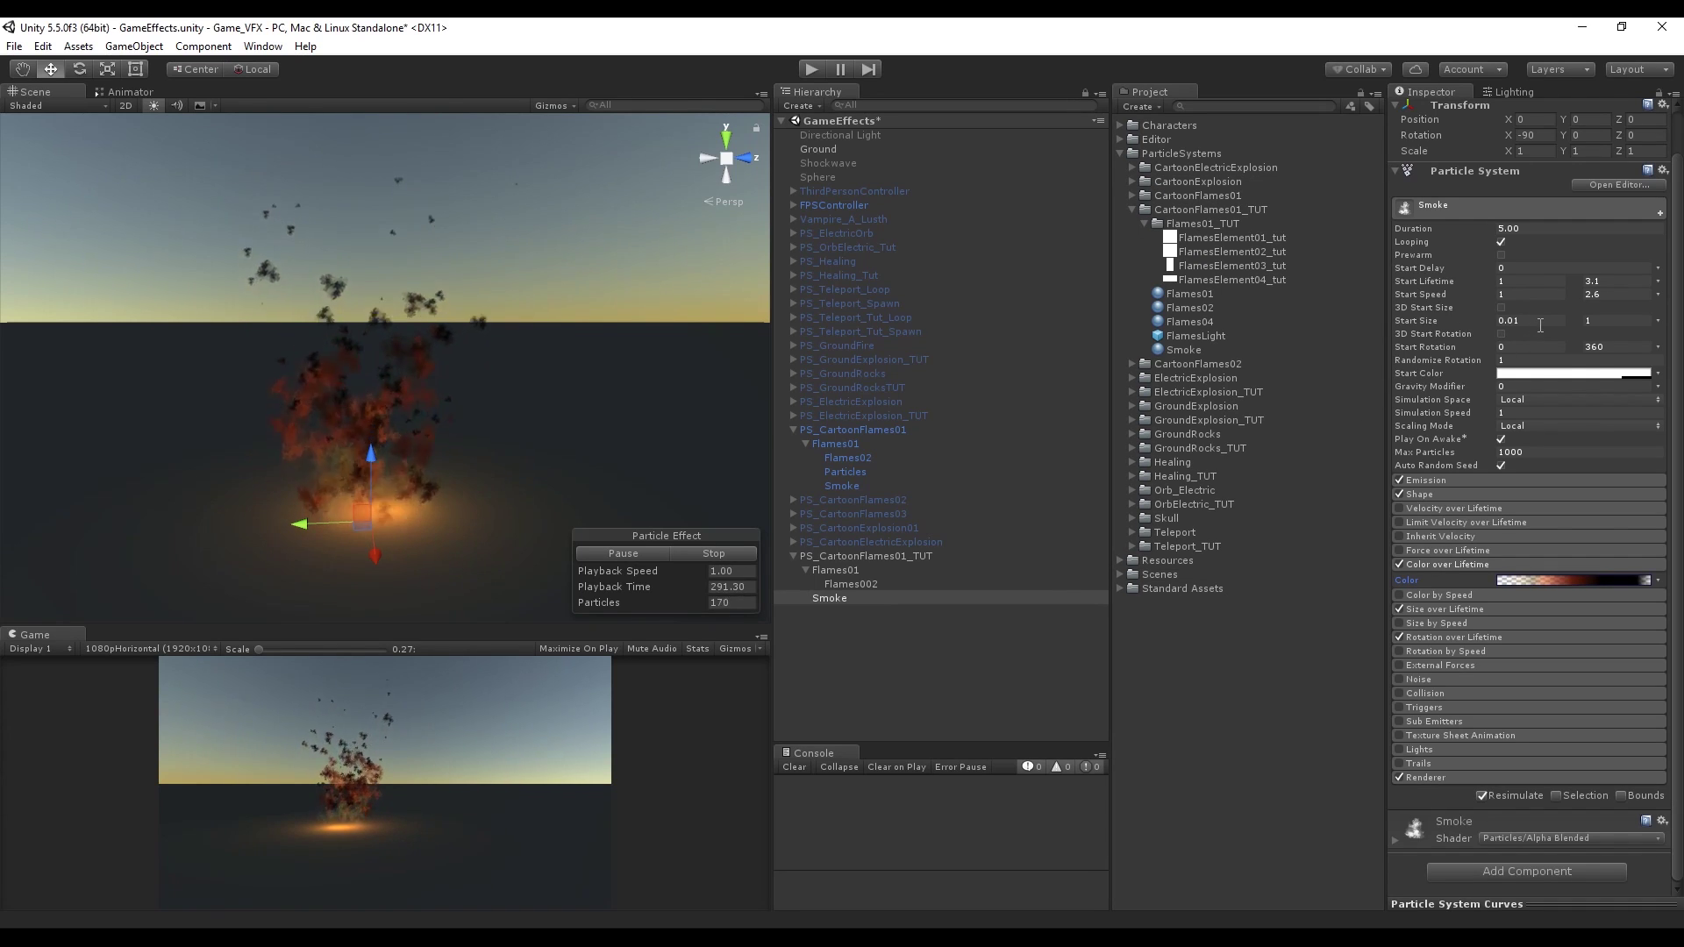
# Step: Set the start size range of Smoke to 2 and 4
pyautogui.write('2')
pyautogui.press('Tab')
pyautogui.write('4')
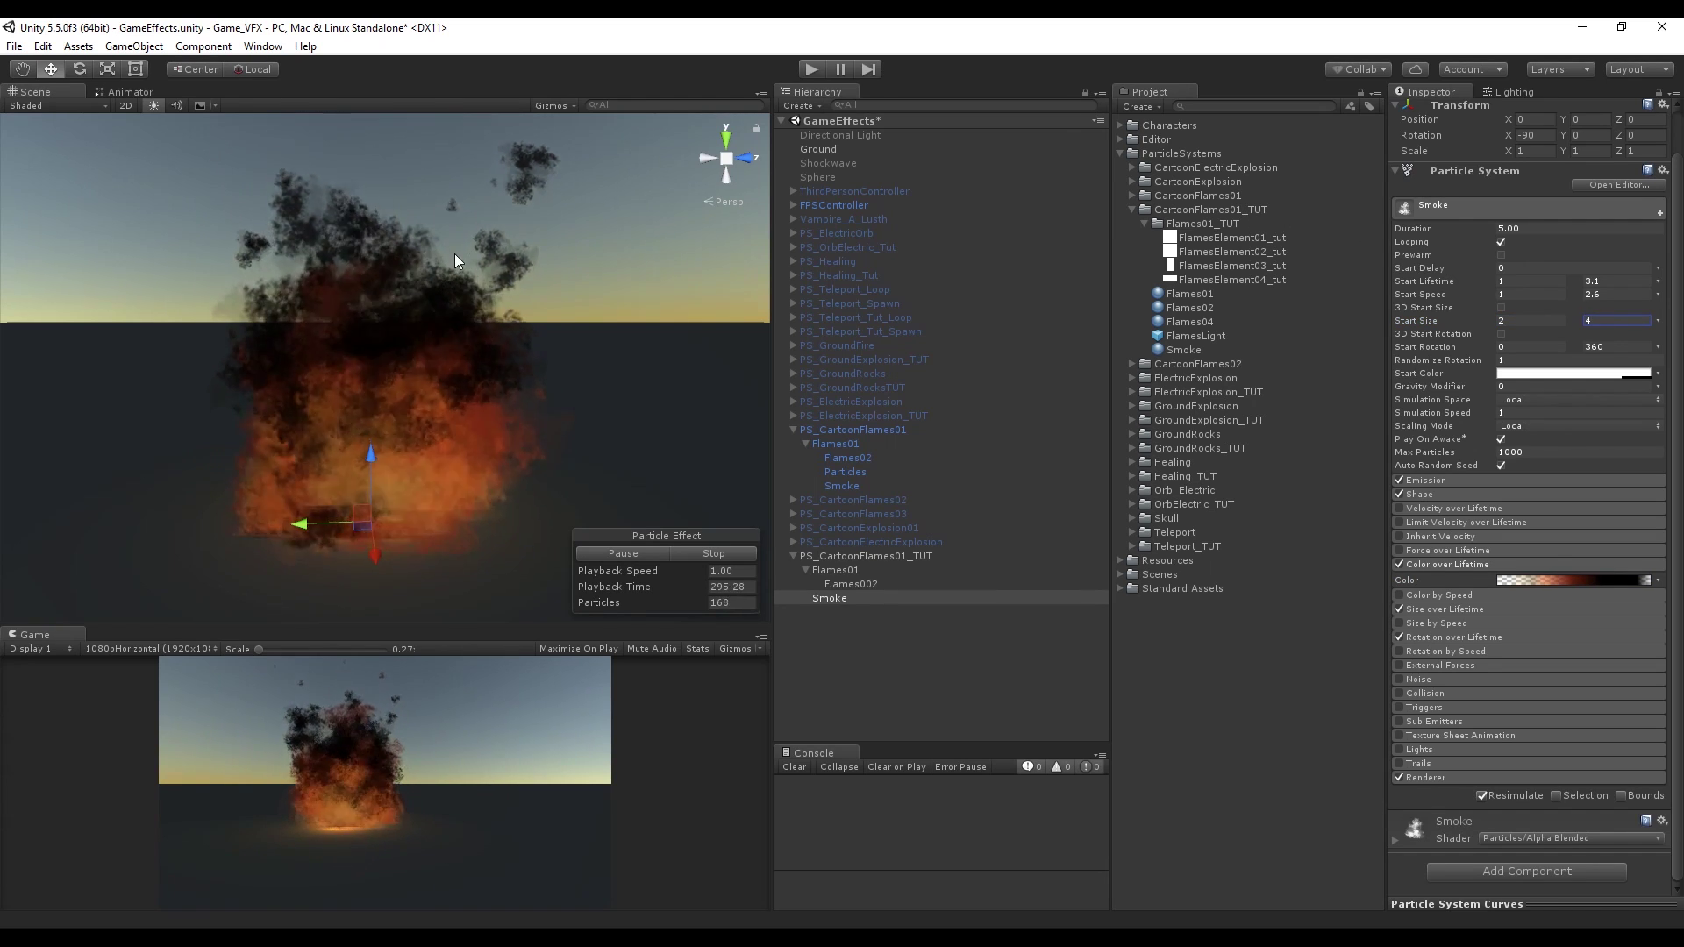
# Step: Set Smoke's maximum start lifetime to 4 and its maximum start speed to 2
pyautogui.click(1630, 281)
pyautogui.write('4')
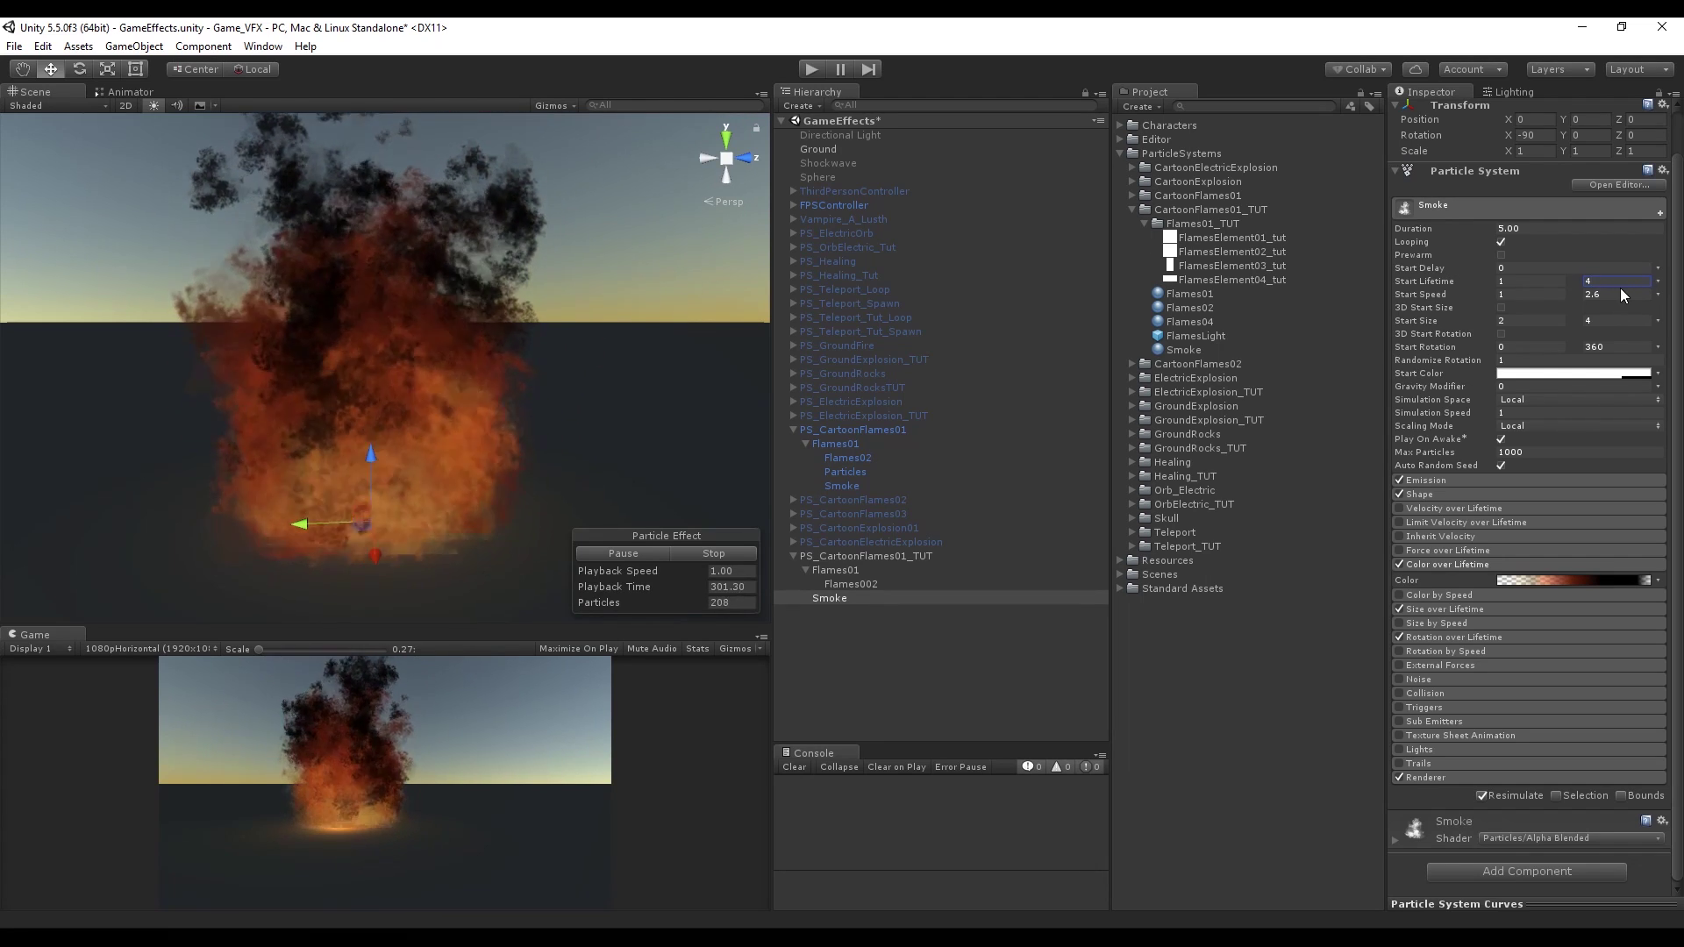
pyautogui.click(1619, 291)
pyautogui.write('2')
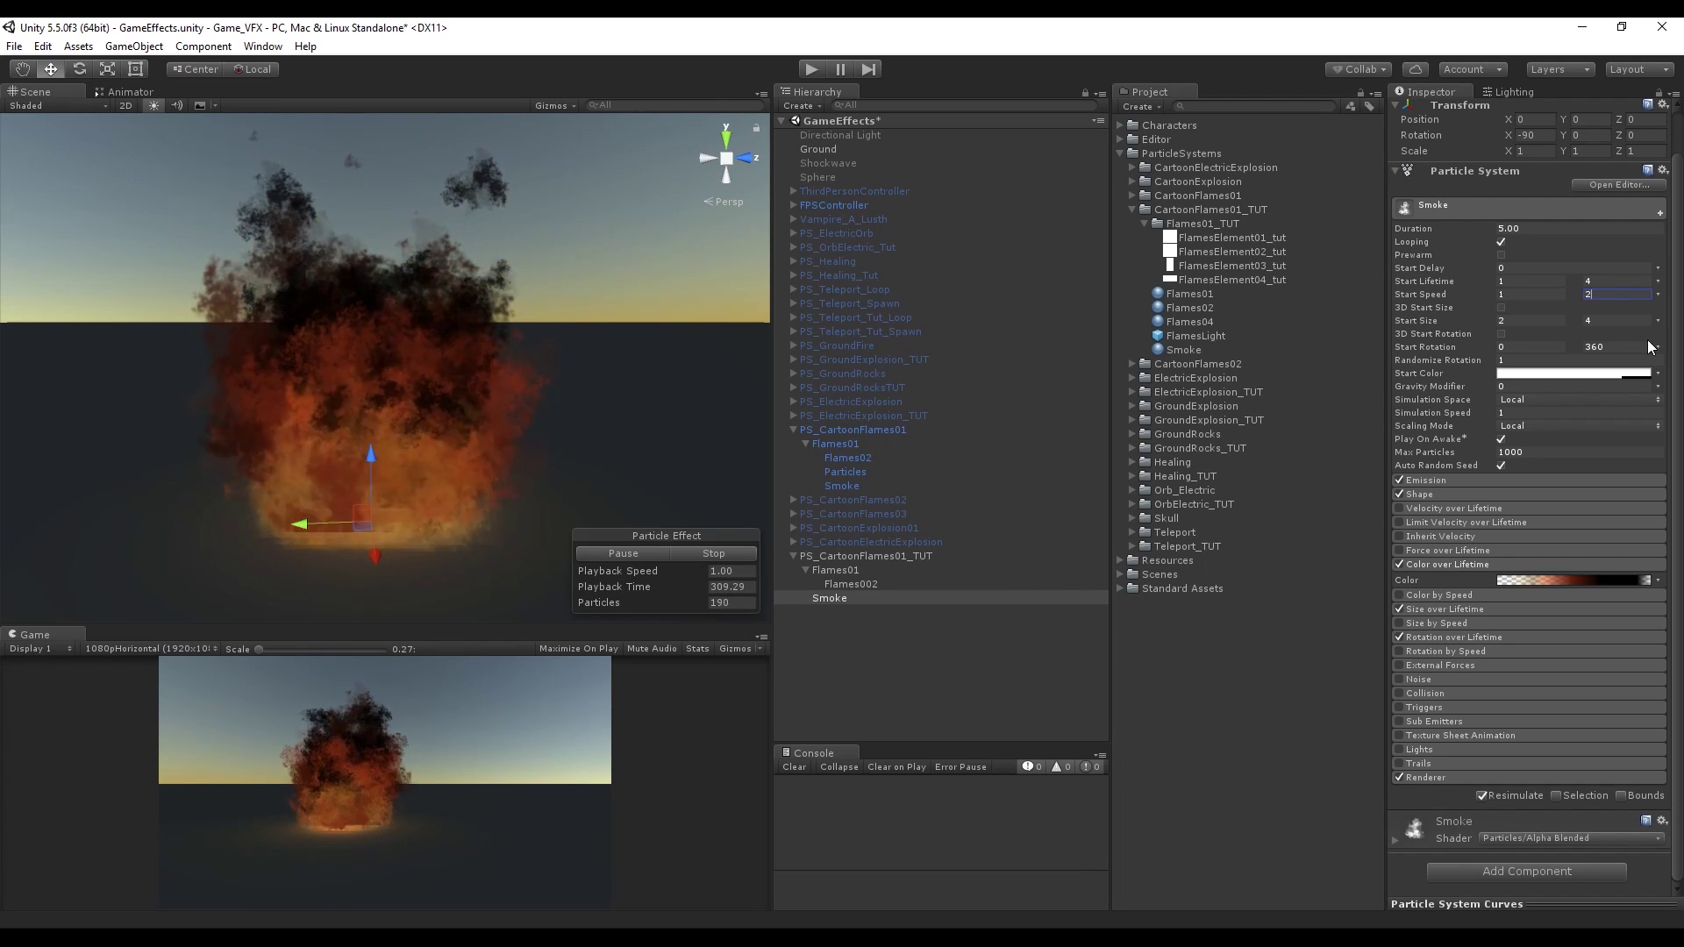
# Step: Set the emission rate over time of Smoke to 100
pyautogui.click(1557, 482)
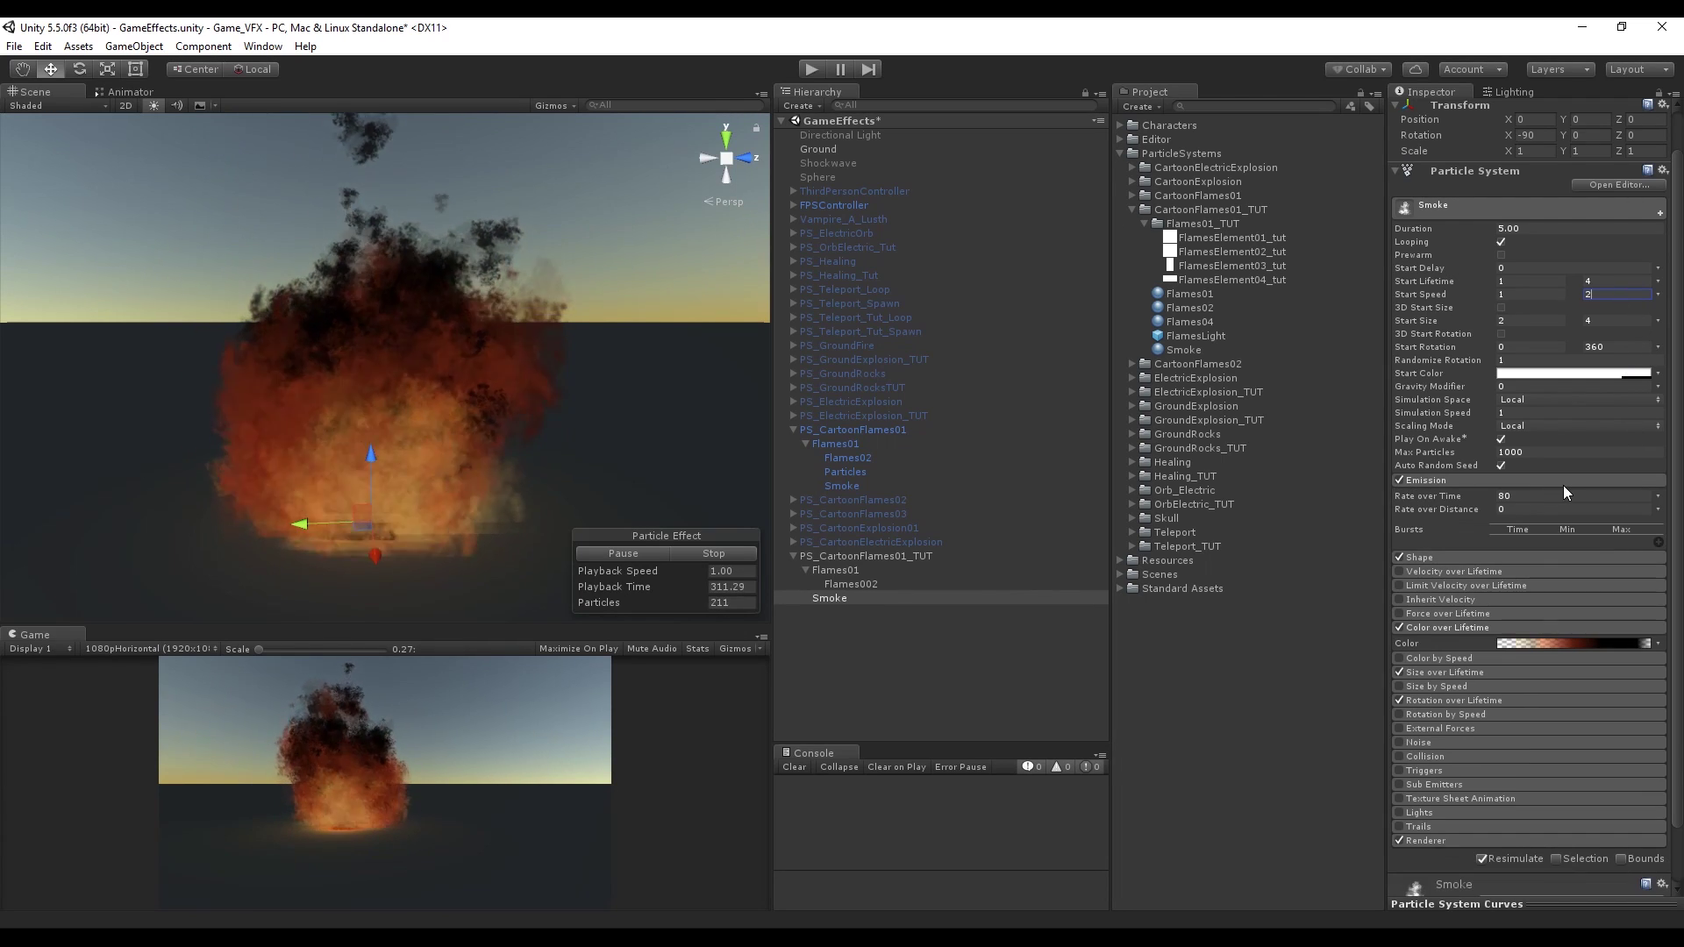
pyautogui.click(1548, 493)
pyautogui.write('100')
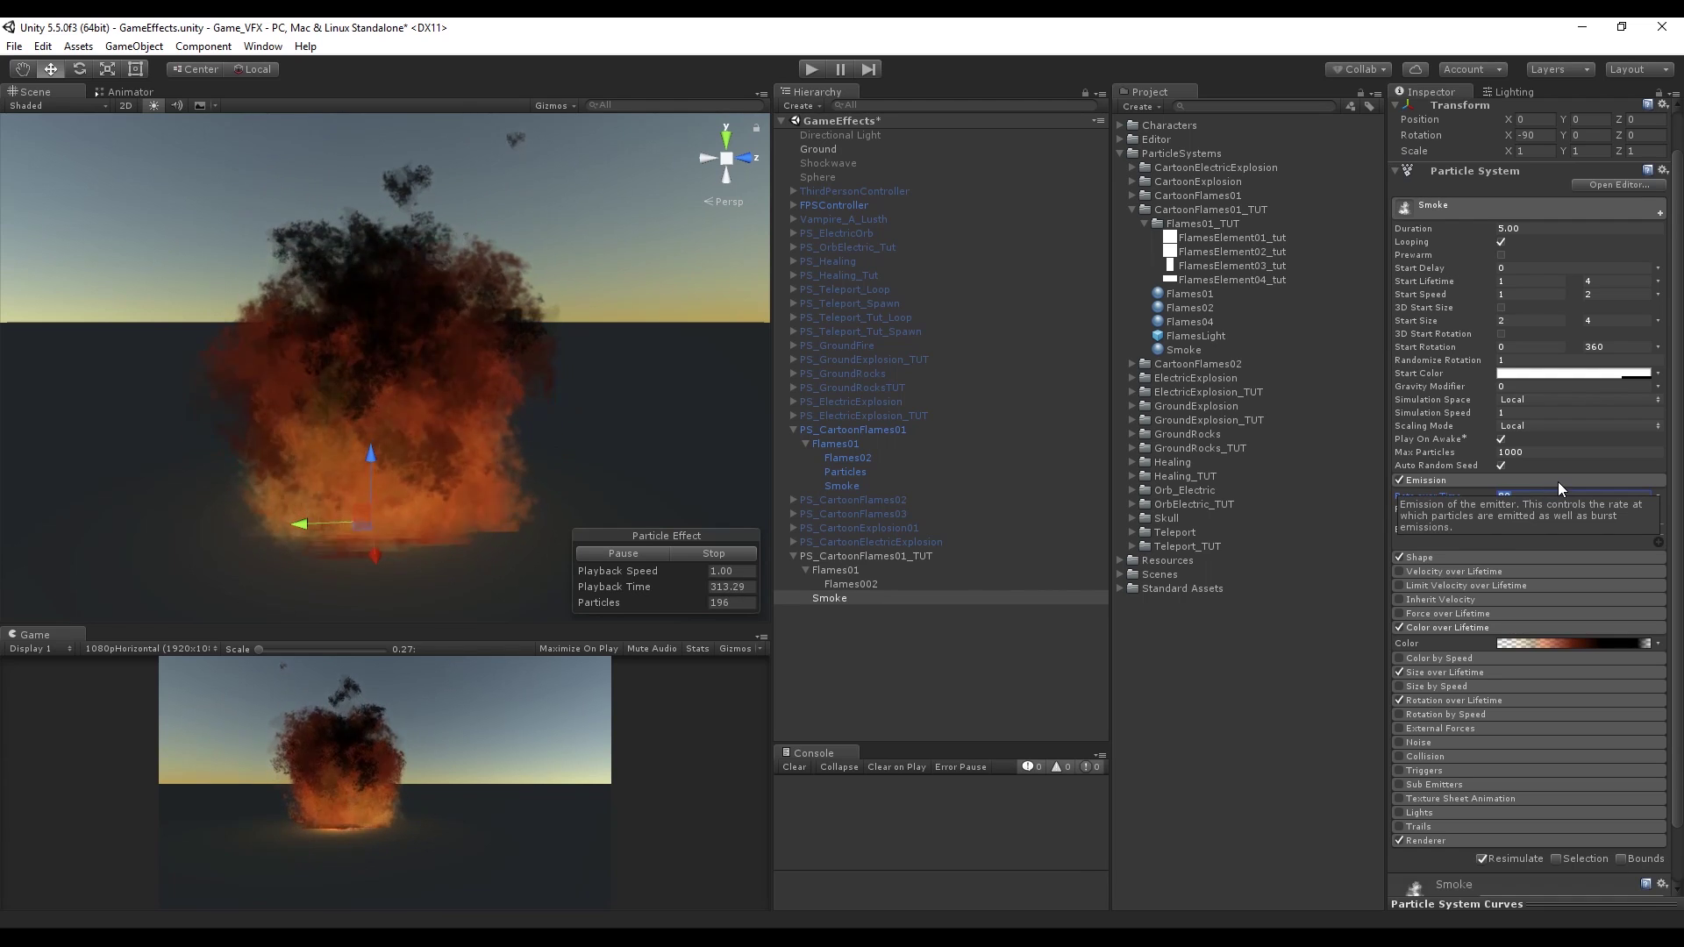
pyautogui.click(1558, 481)
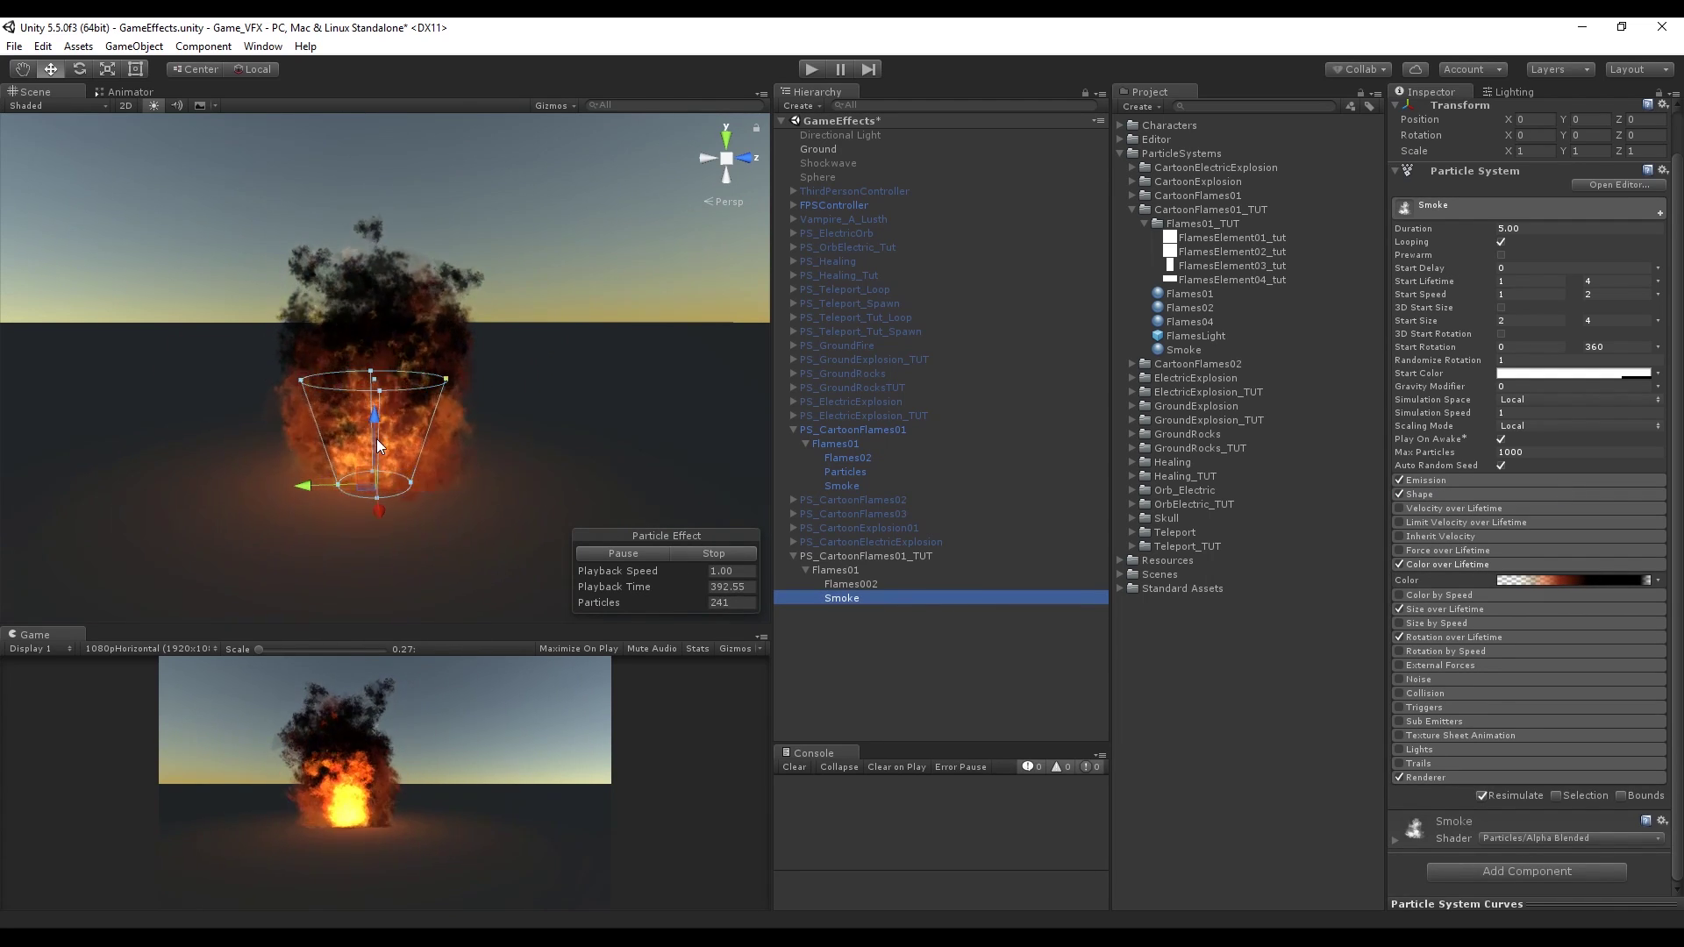
# Step: Raise the Smoke particle system above the base of the flames to a Z position of 1.66
pyautogui.moveTo(370, 433); pyautogui.dragTo(387, 368)
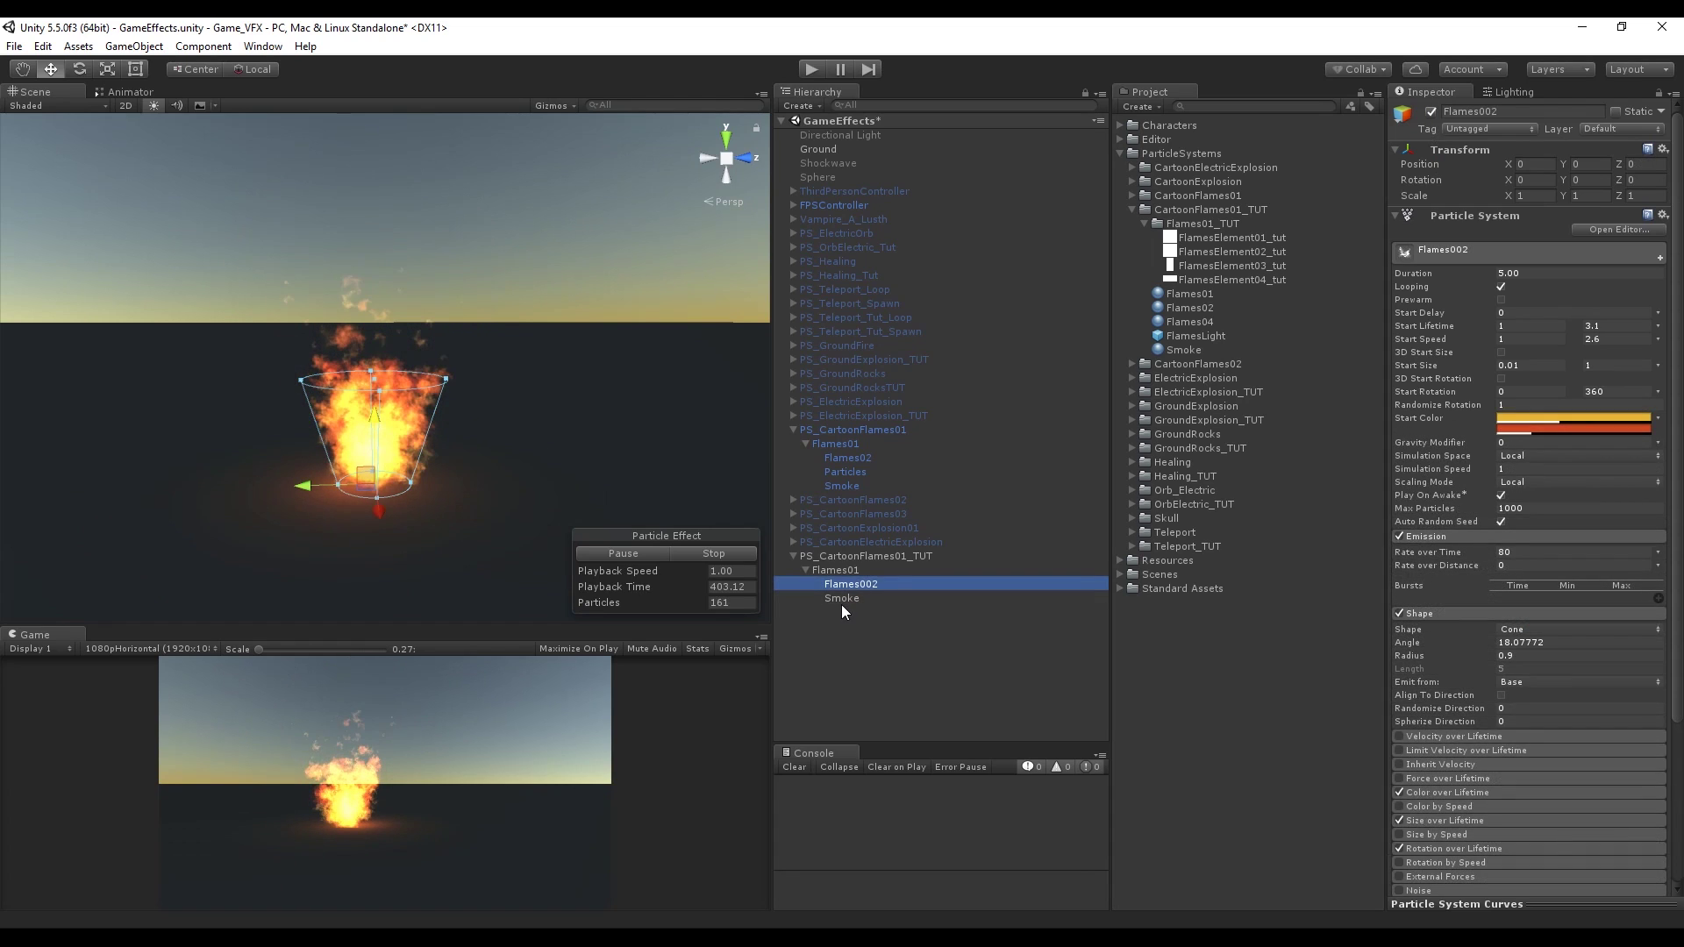
pyautogui.click(839, 608)
pyautogui.click(844, 599)
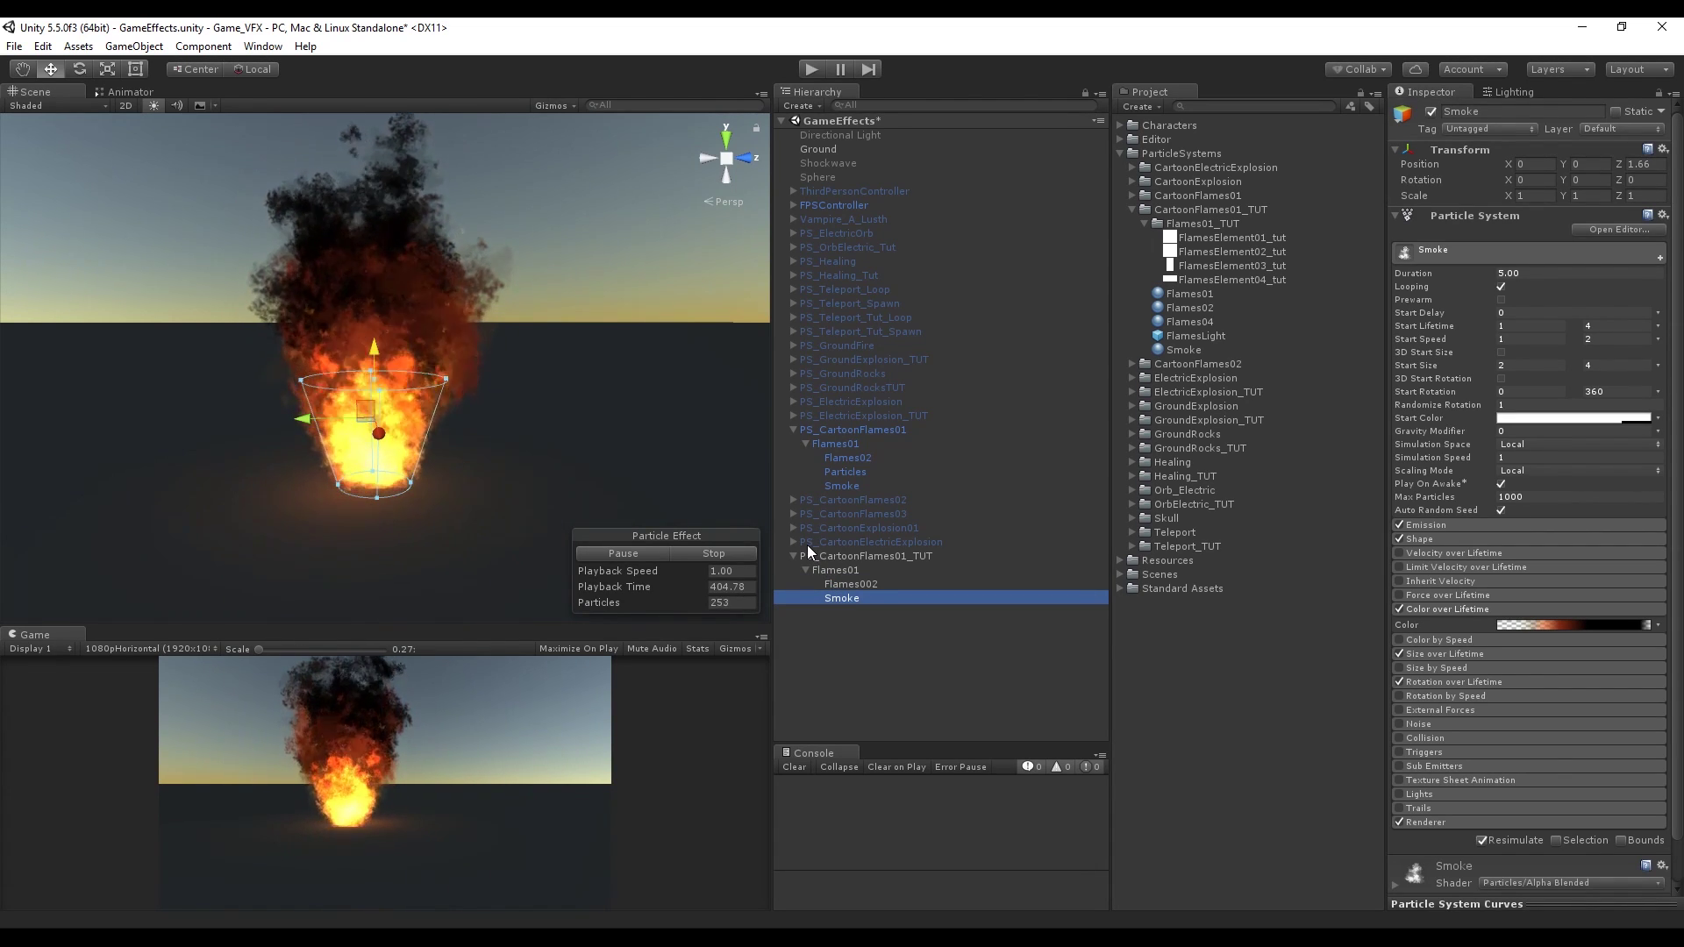
# Step: Try a render queue of 3001 on the Smoke material
pyautogui.scroll(-2, 1543, 607)
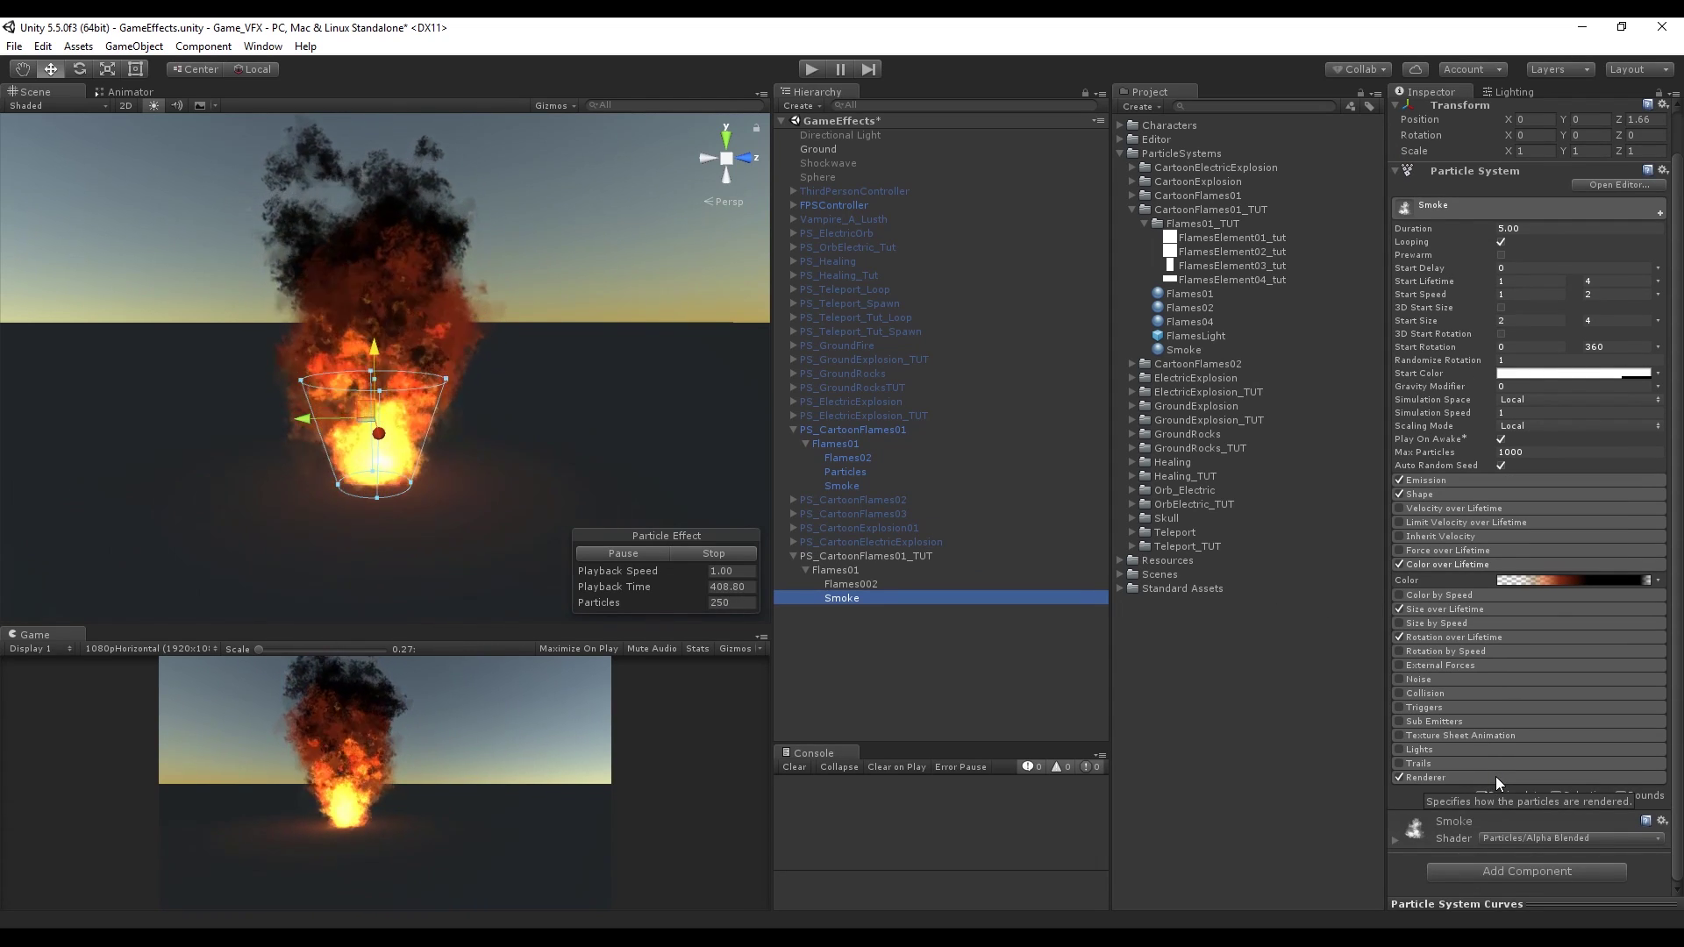
pyautogui.click(1399, 842)
pyautogui.click(1636, 843)
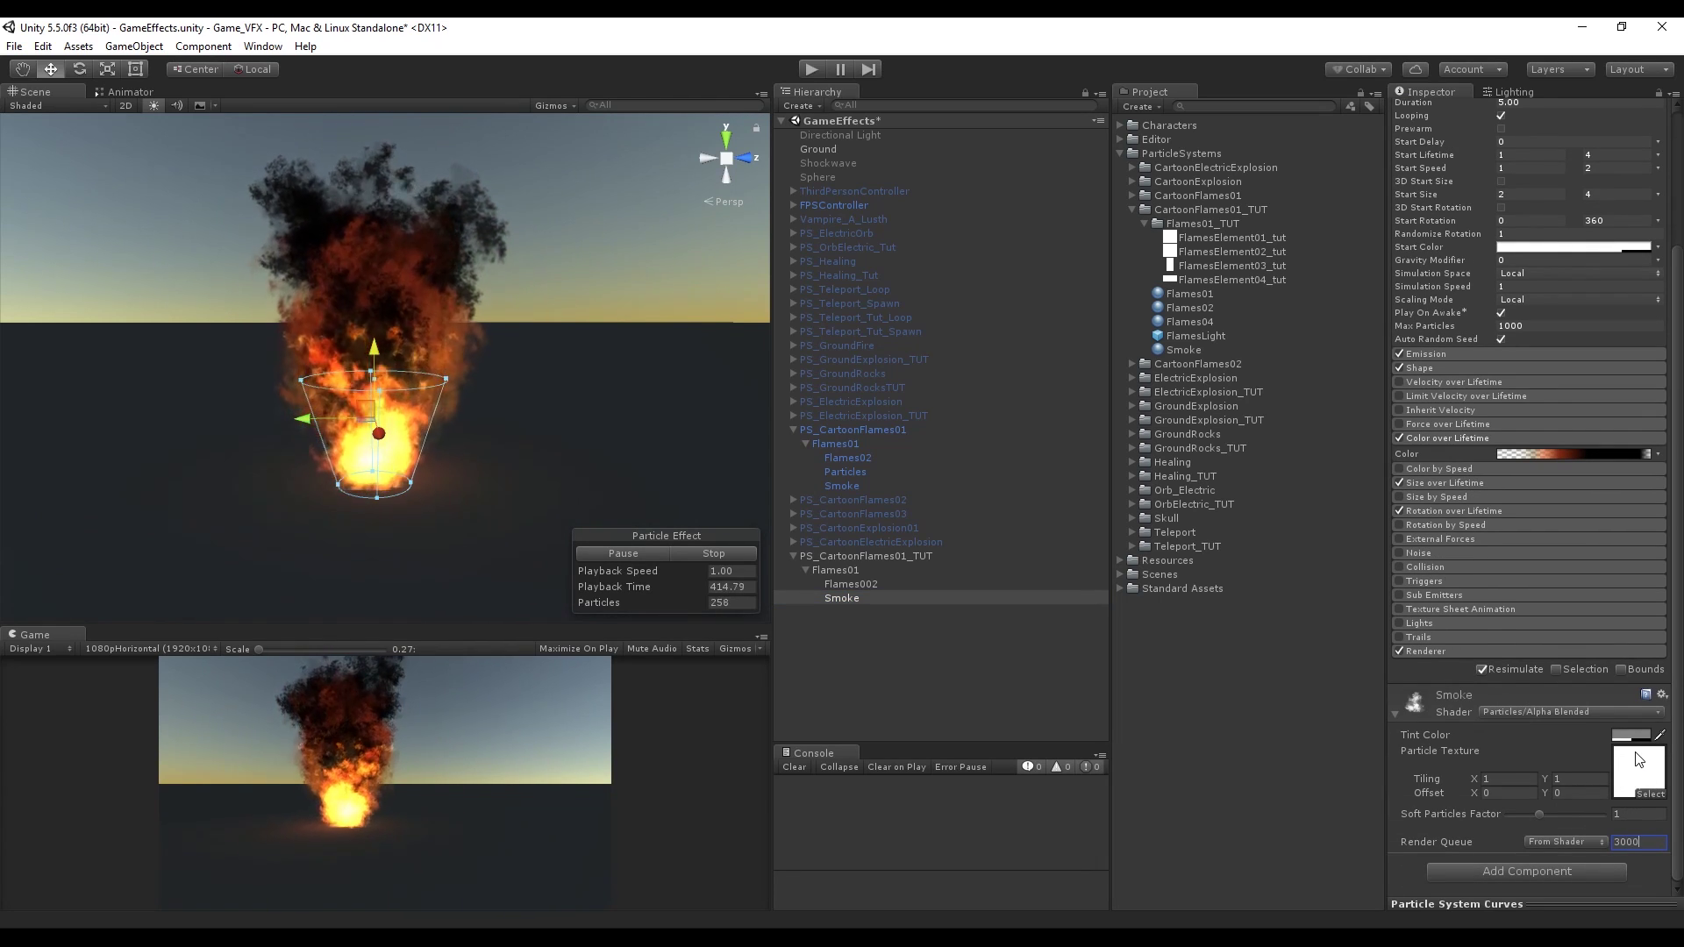
pyautogui.press('BackSpace')
pyautogui.write('1')
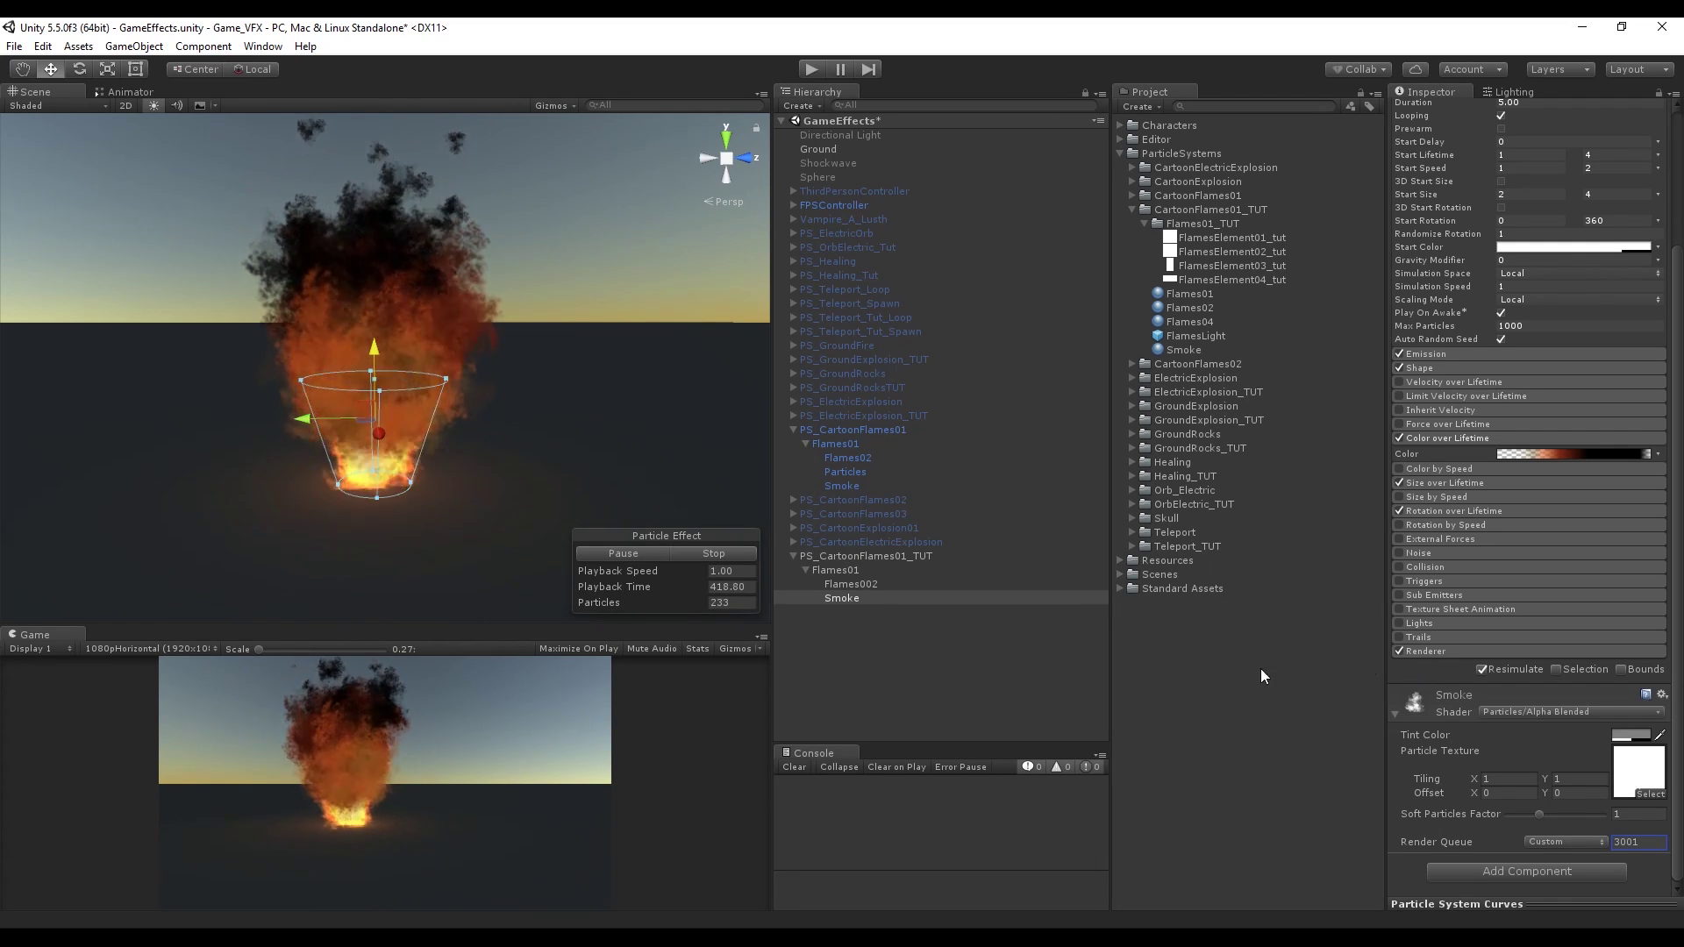
# Step: Set the render queue of the Smoke material to 2900
pyautogui.press('BackSpace')
pyautogui.press('BackSpace')
pyautogui.press('BackSpace')
pyautogui.press('BackSpace')
pyautogui.write('2999')
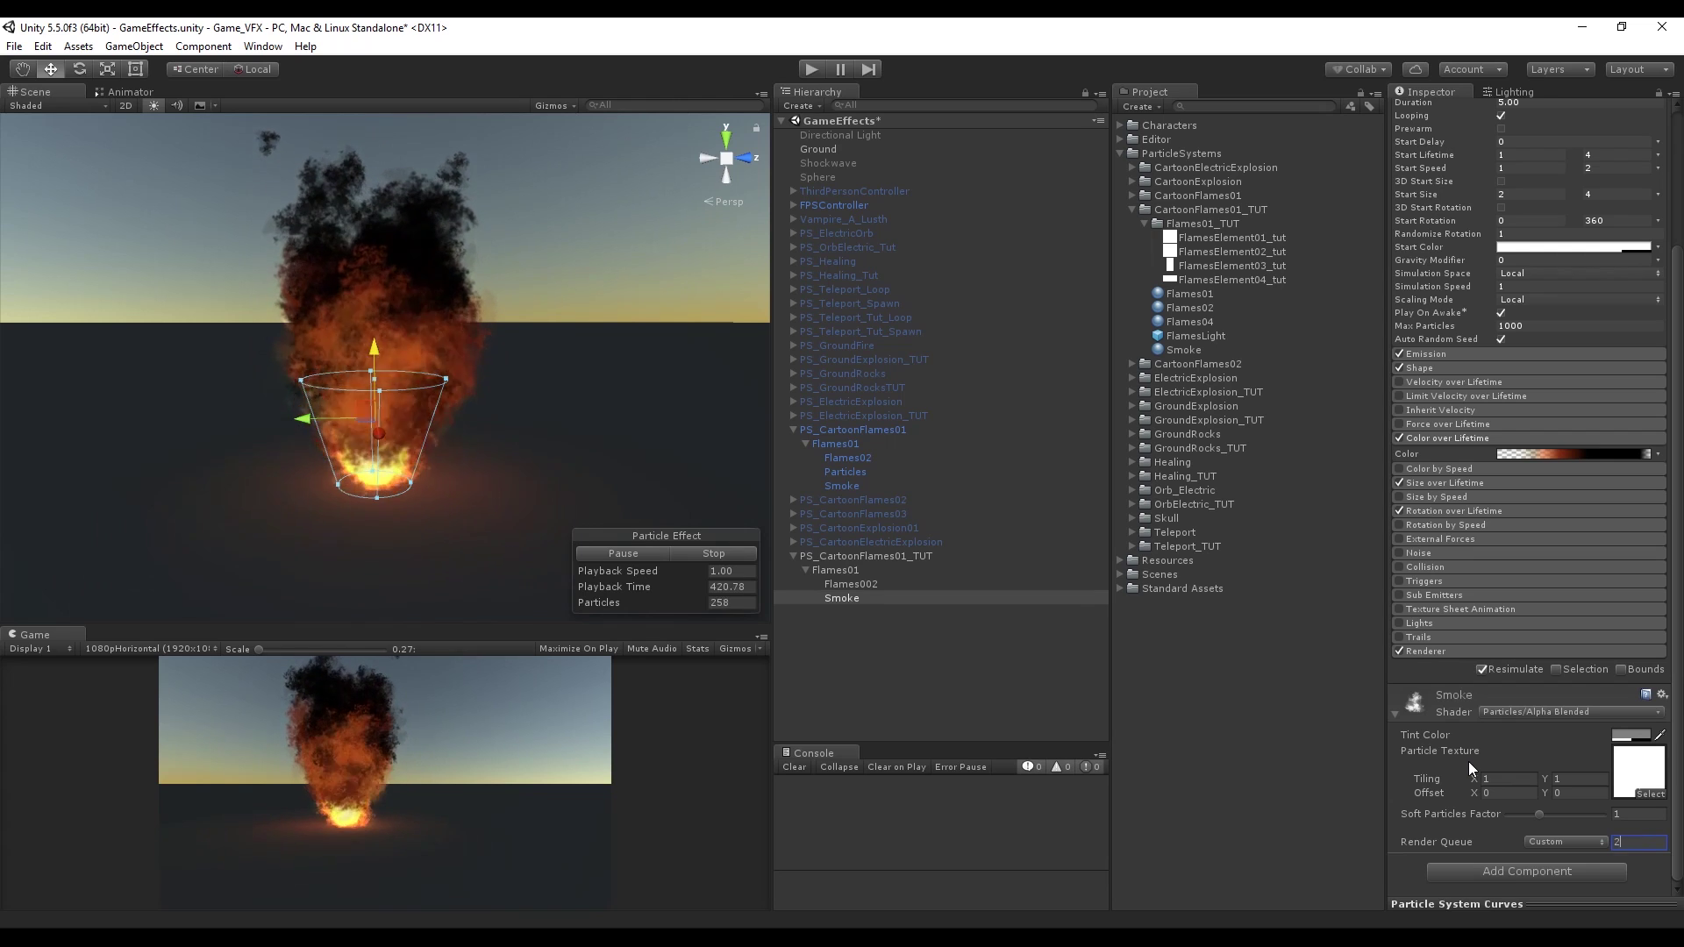
pyautogui.press('BackSpace')
pyautogui.press('BackSpace')
pyautogui.write('0')
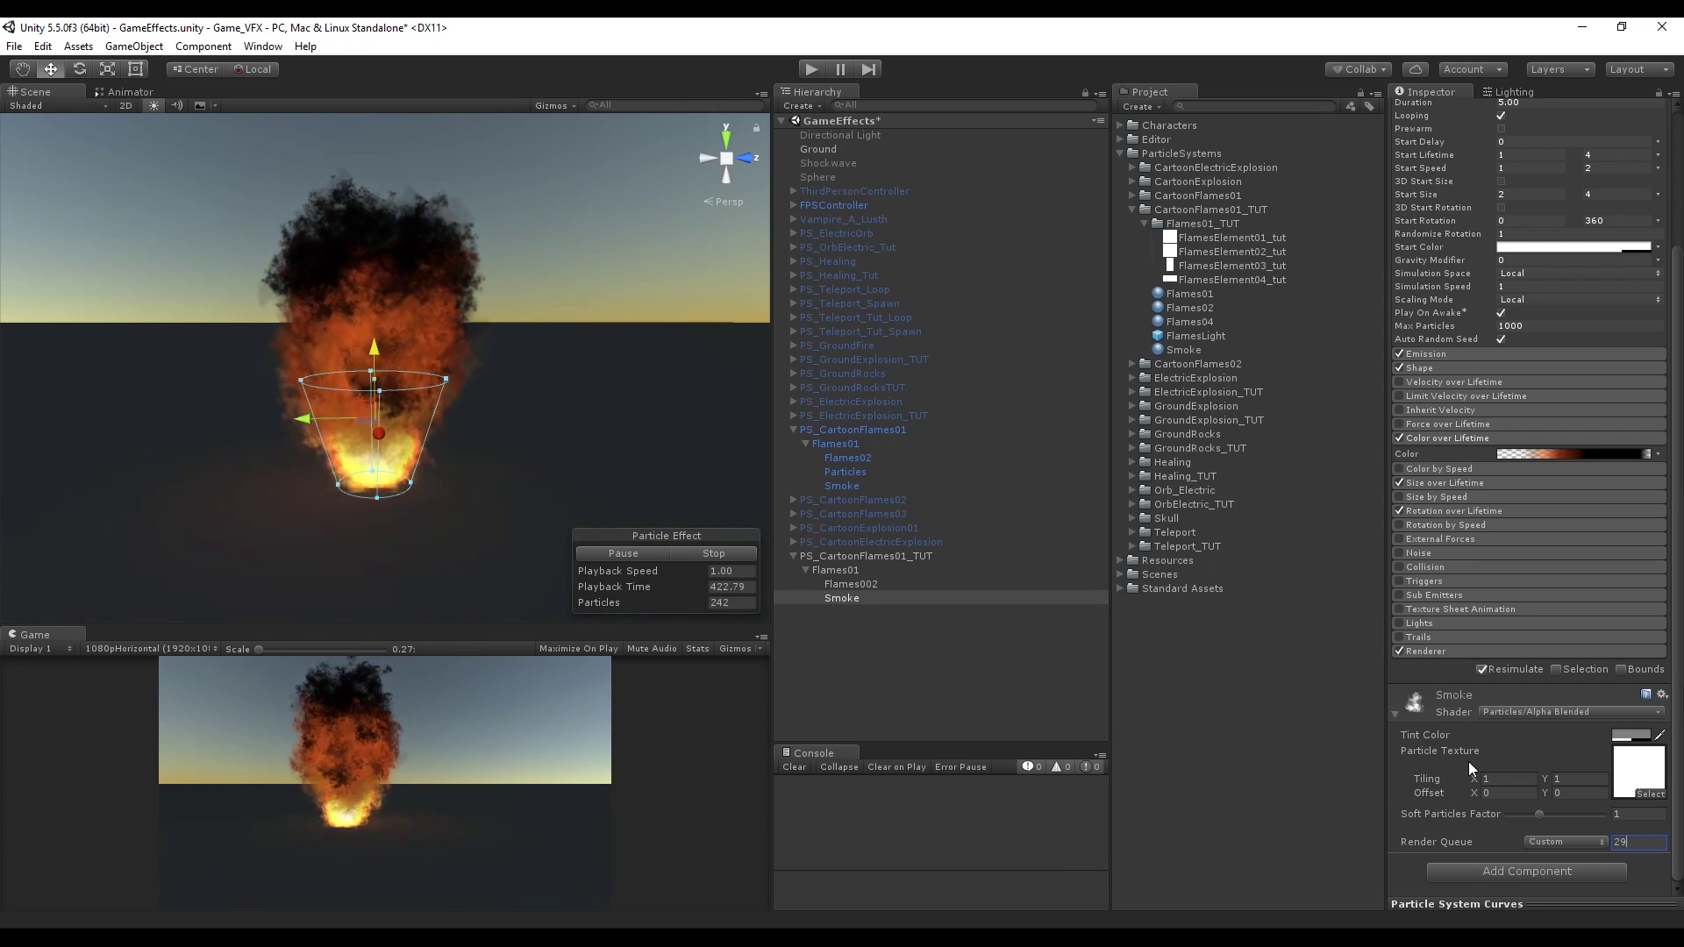
pyautogui.write('0')
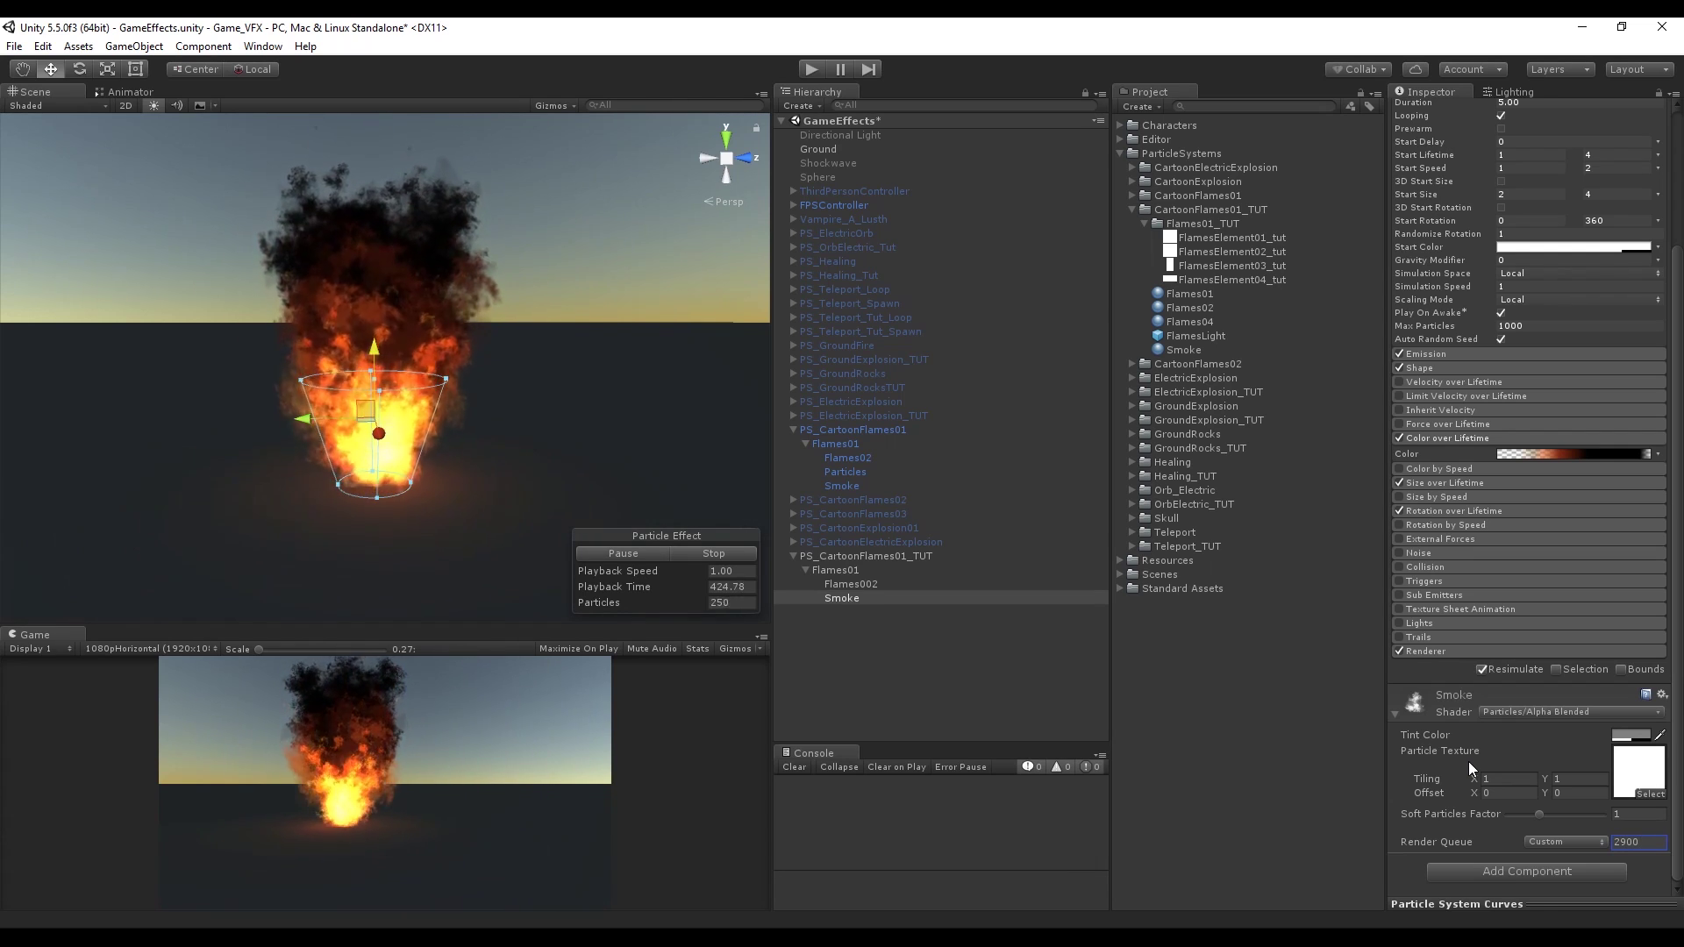
# Step: Compare the render queue of the Flames04 material on Flames002 with that of the Smoke material
pyautogui.click(846, 585)
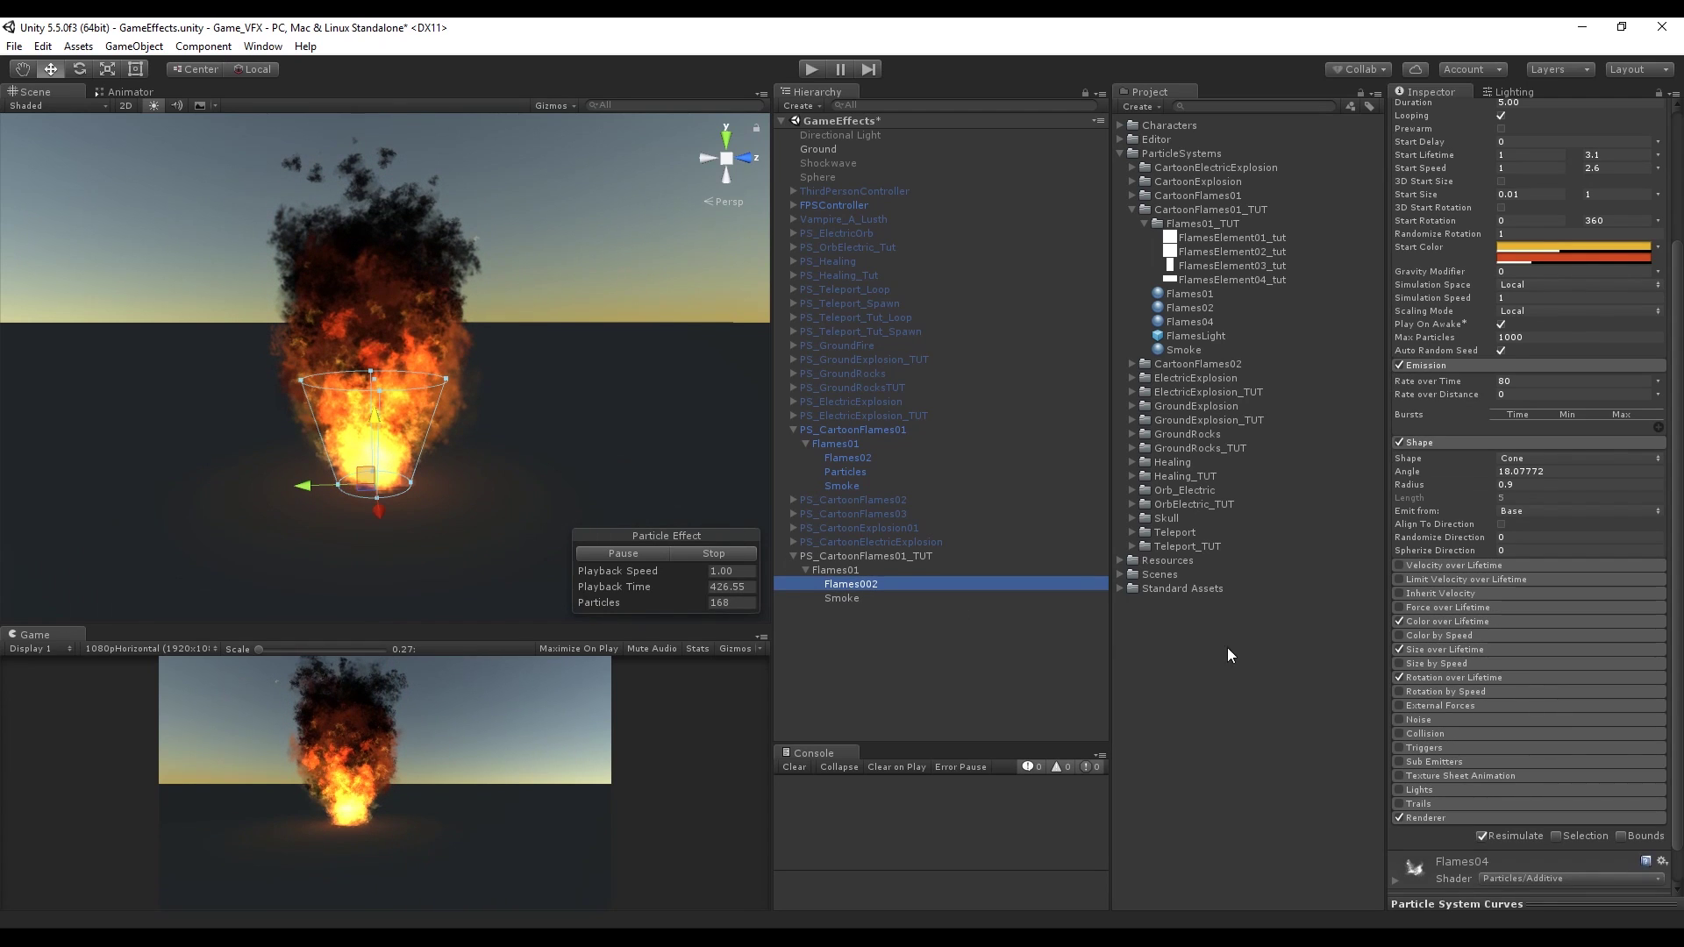
pyautogui.click(1461, 819)
pyautogui.scroll(-5, 1490, 789)
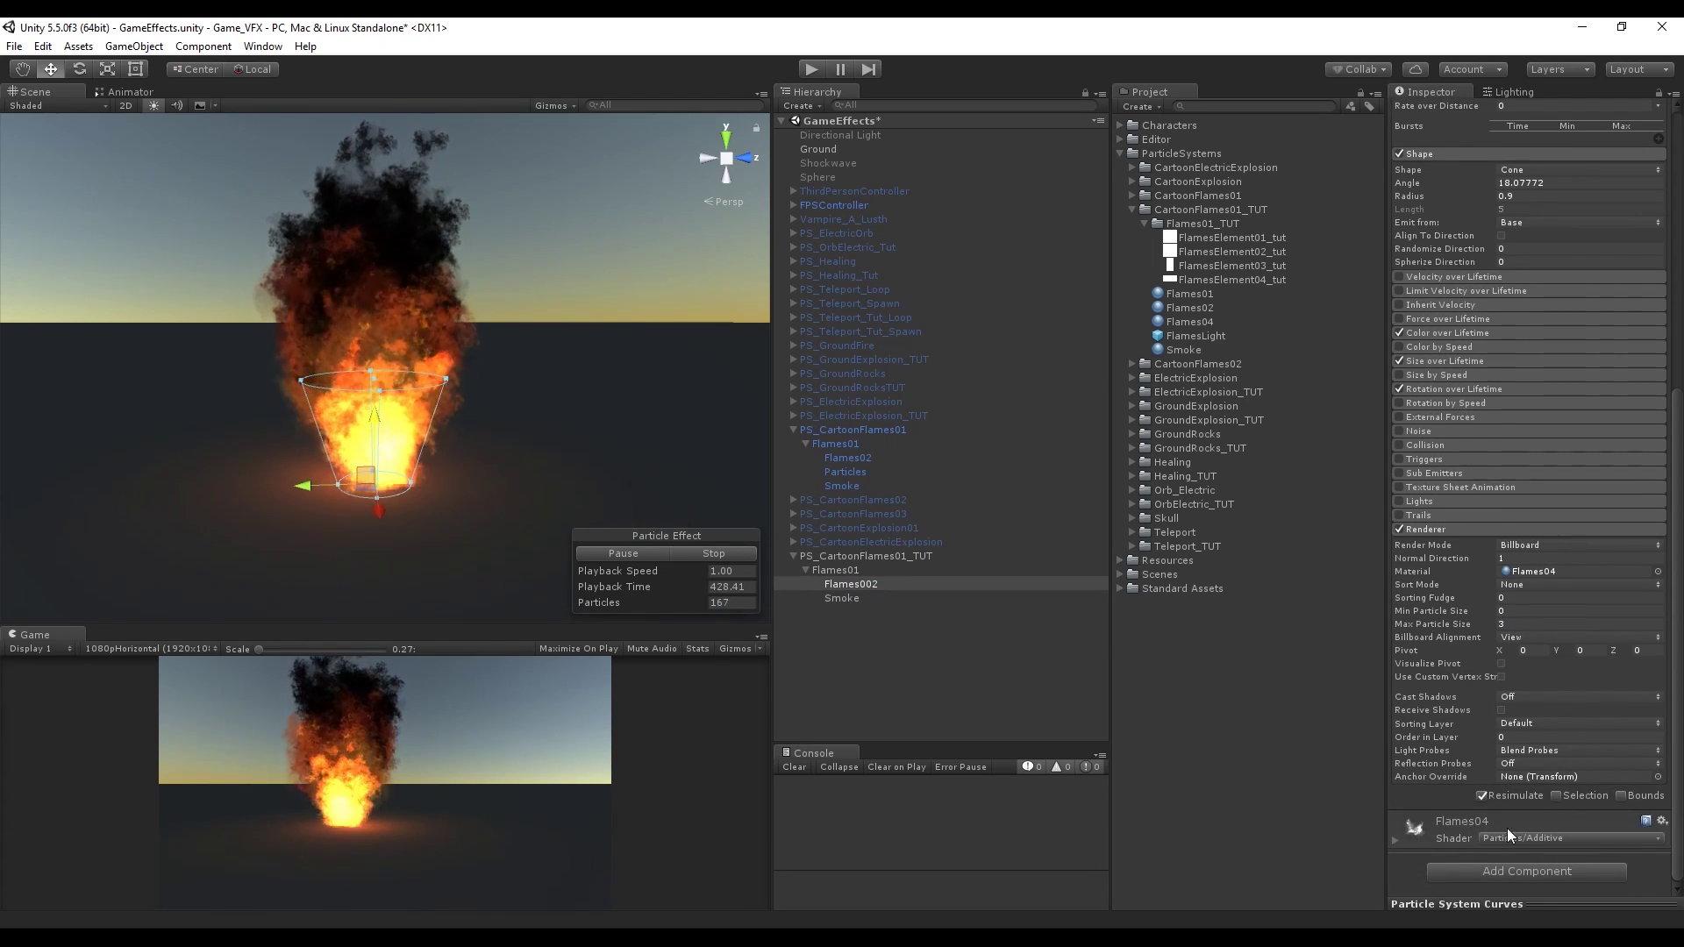
pyautogui.click(1395, 841)
pyautogui.scroll(-3, 1403, 790)
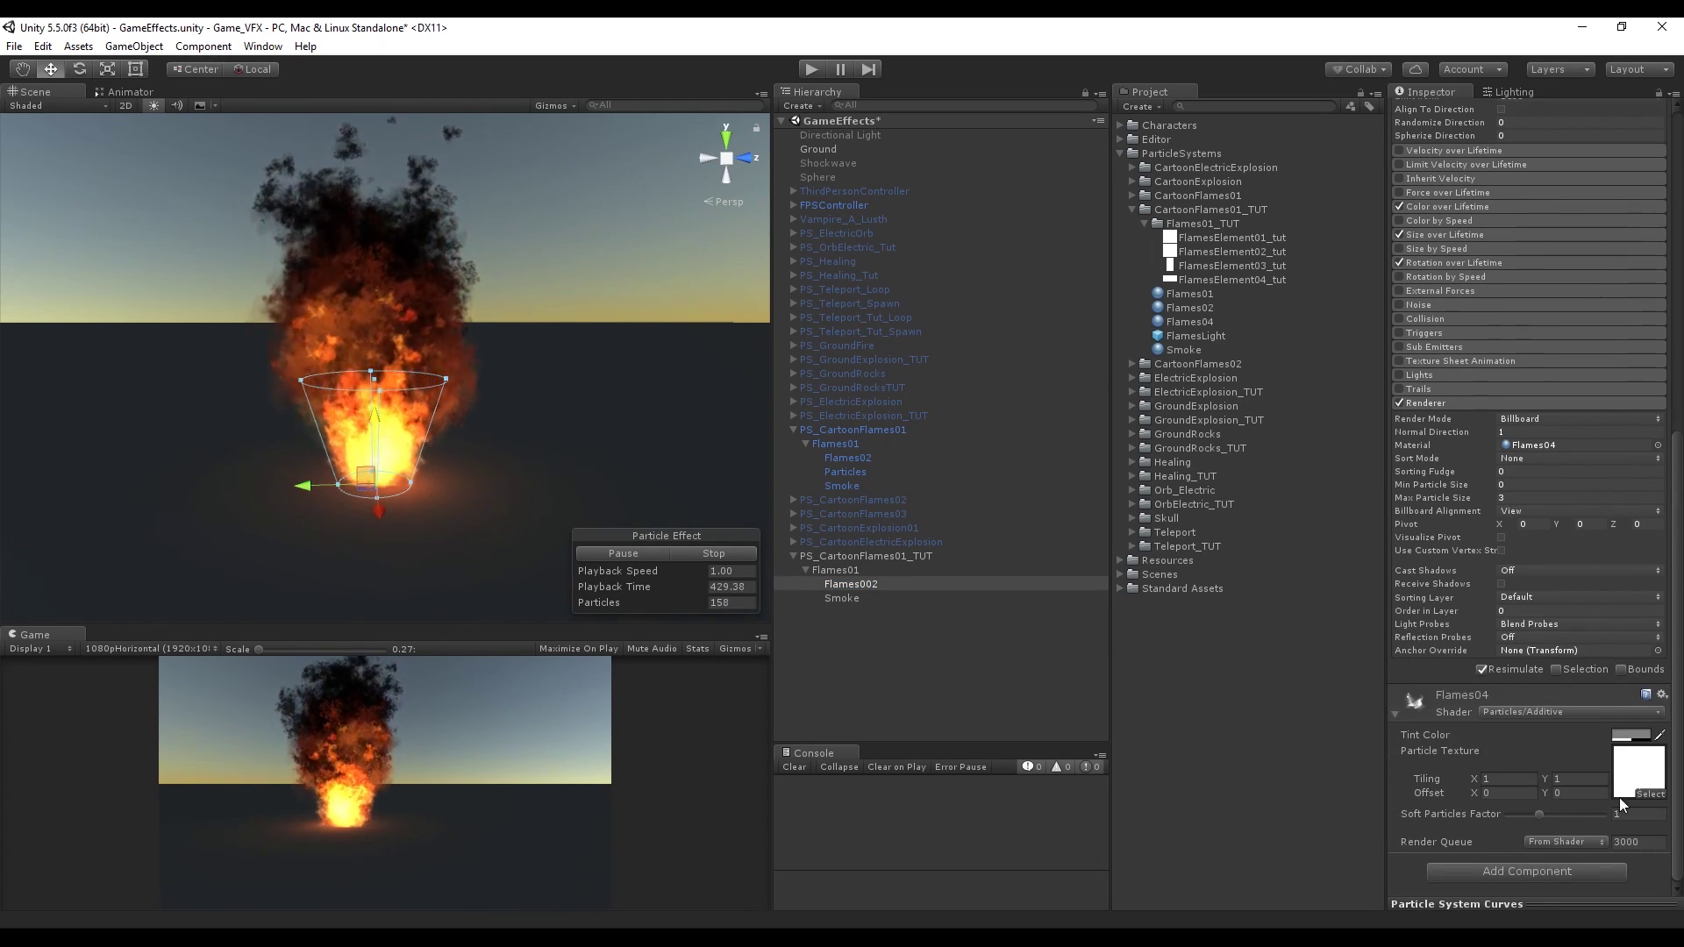
pyautogui.click(1398, 713)
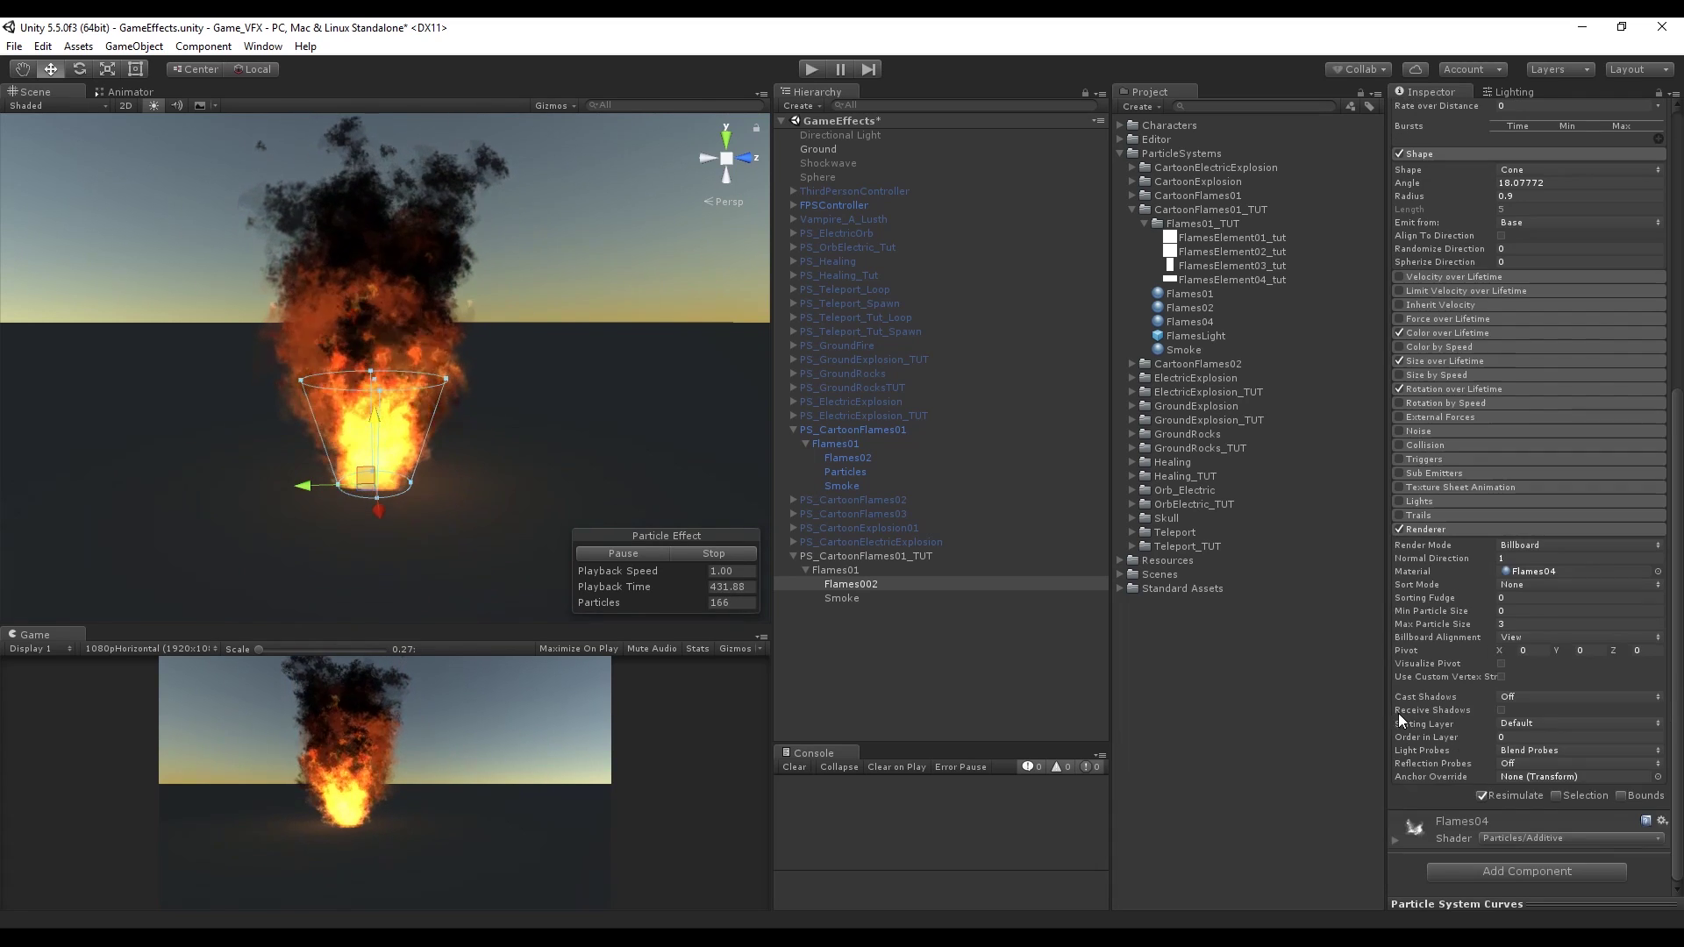
pyautogui.click(1431, 517)
pyautogui.click(844, 597)
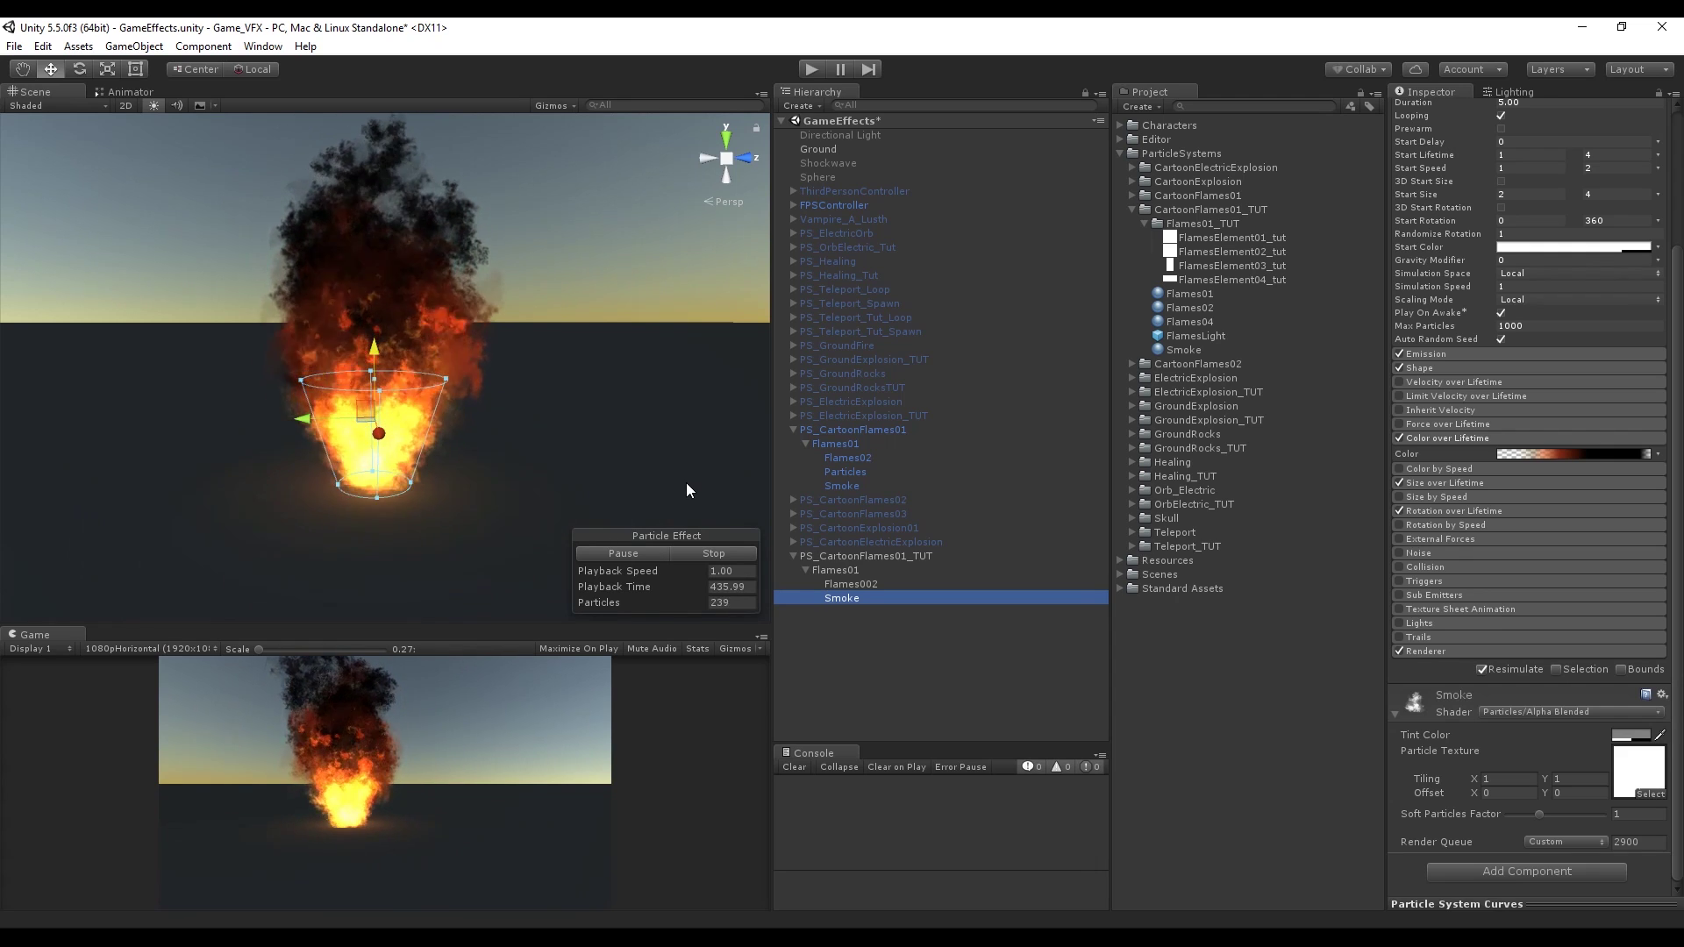
pyautogui.click(868, 582)
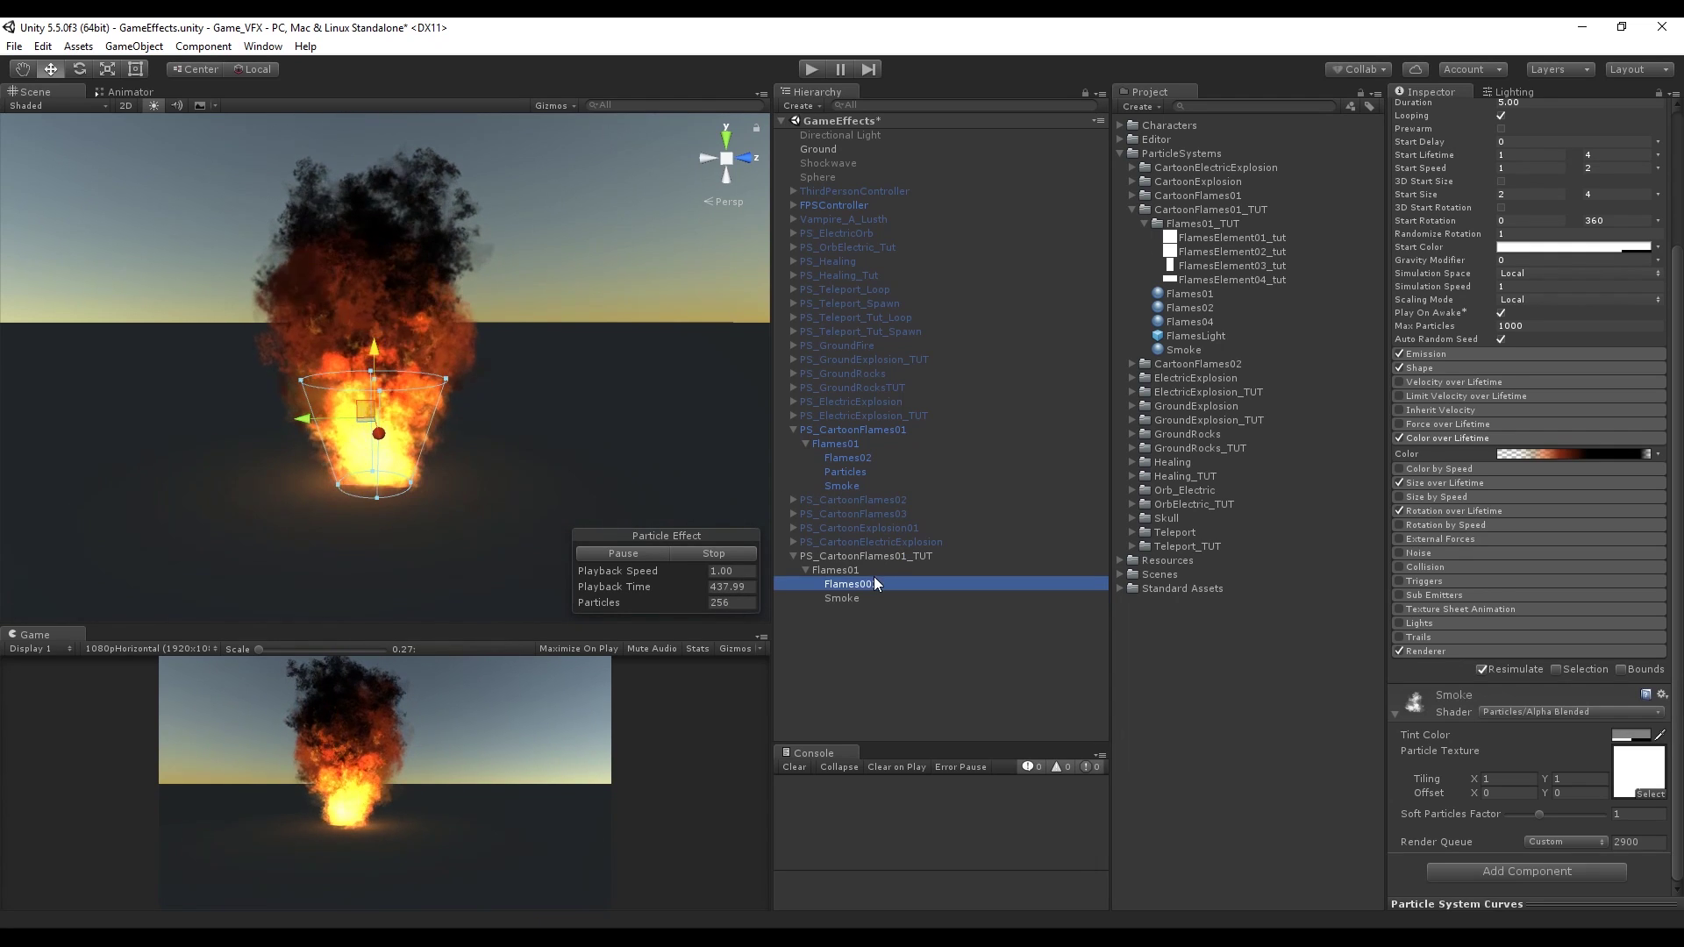
pyautogui.click(844, 598)
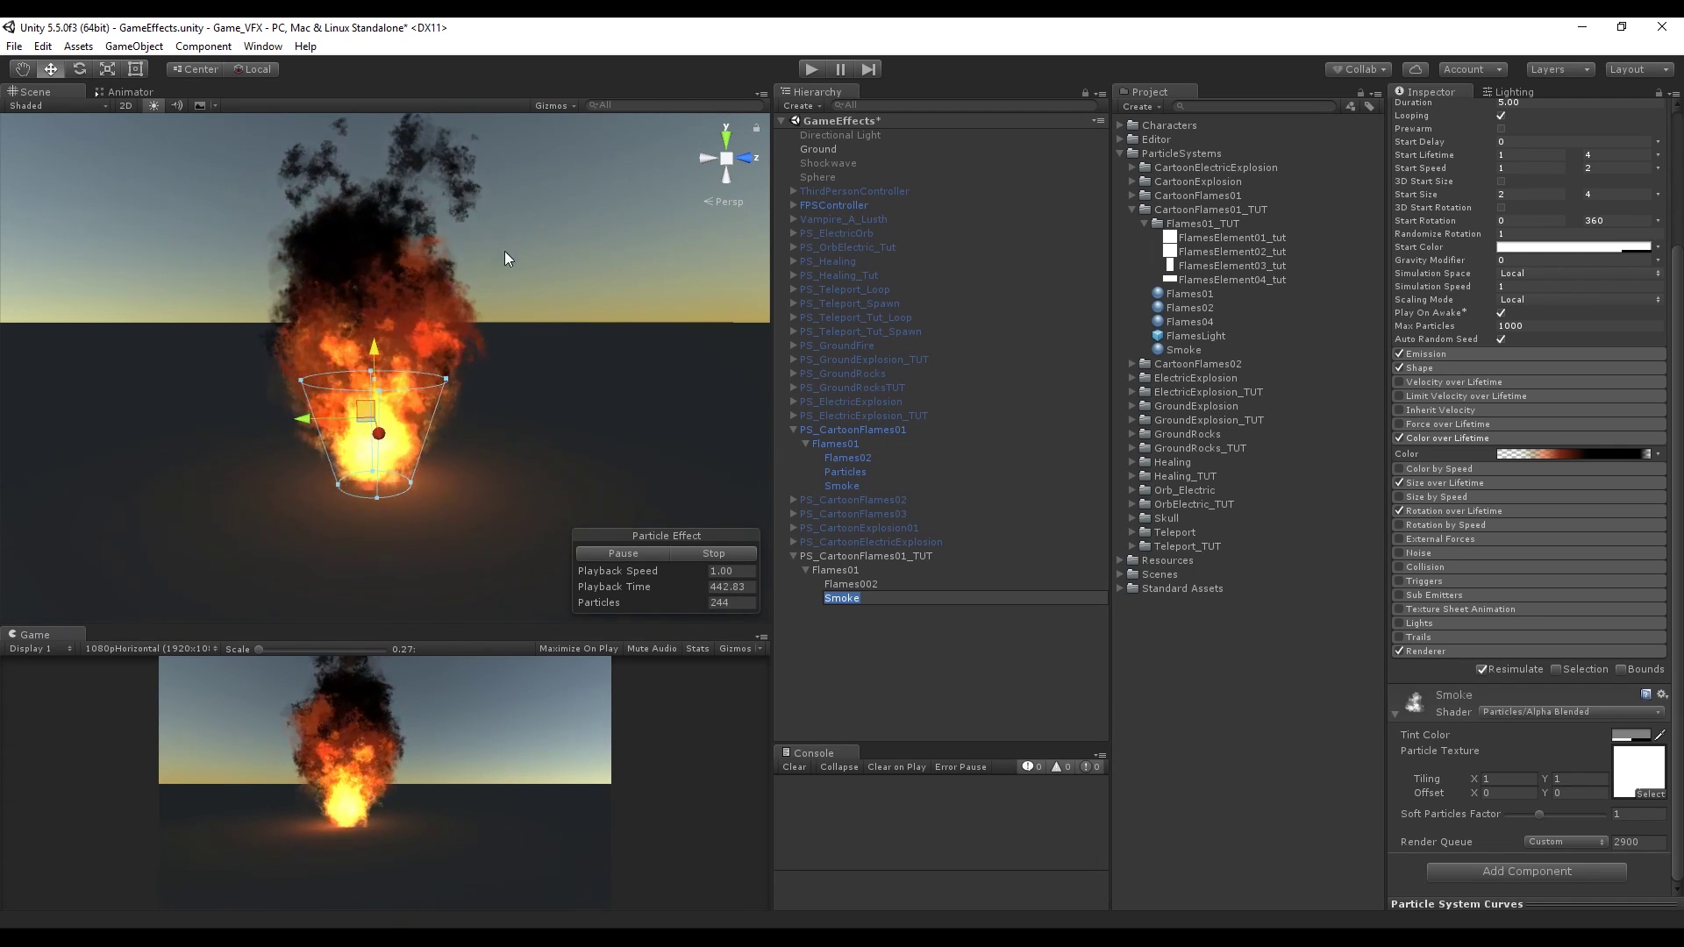
# Step: Set the start delay of the Smoke particle system to 0.5 and restart the effect preview
pyautogui.click(851, 600)
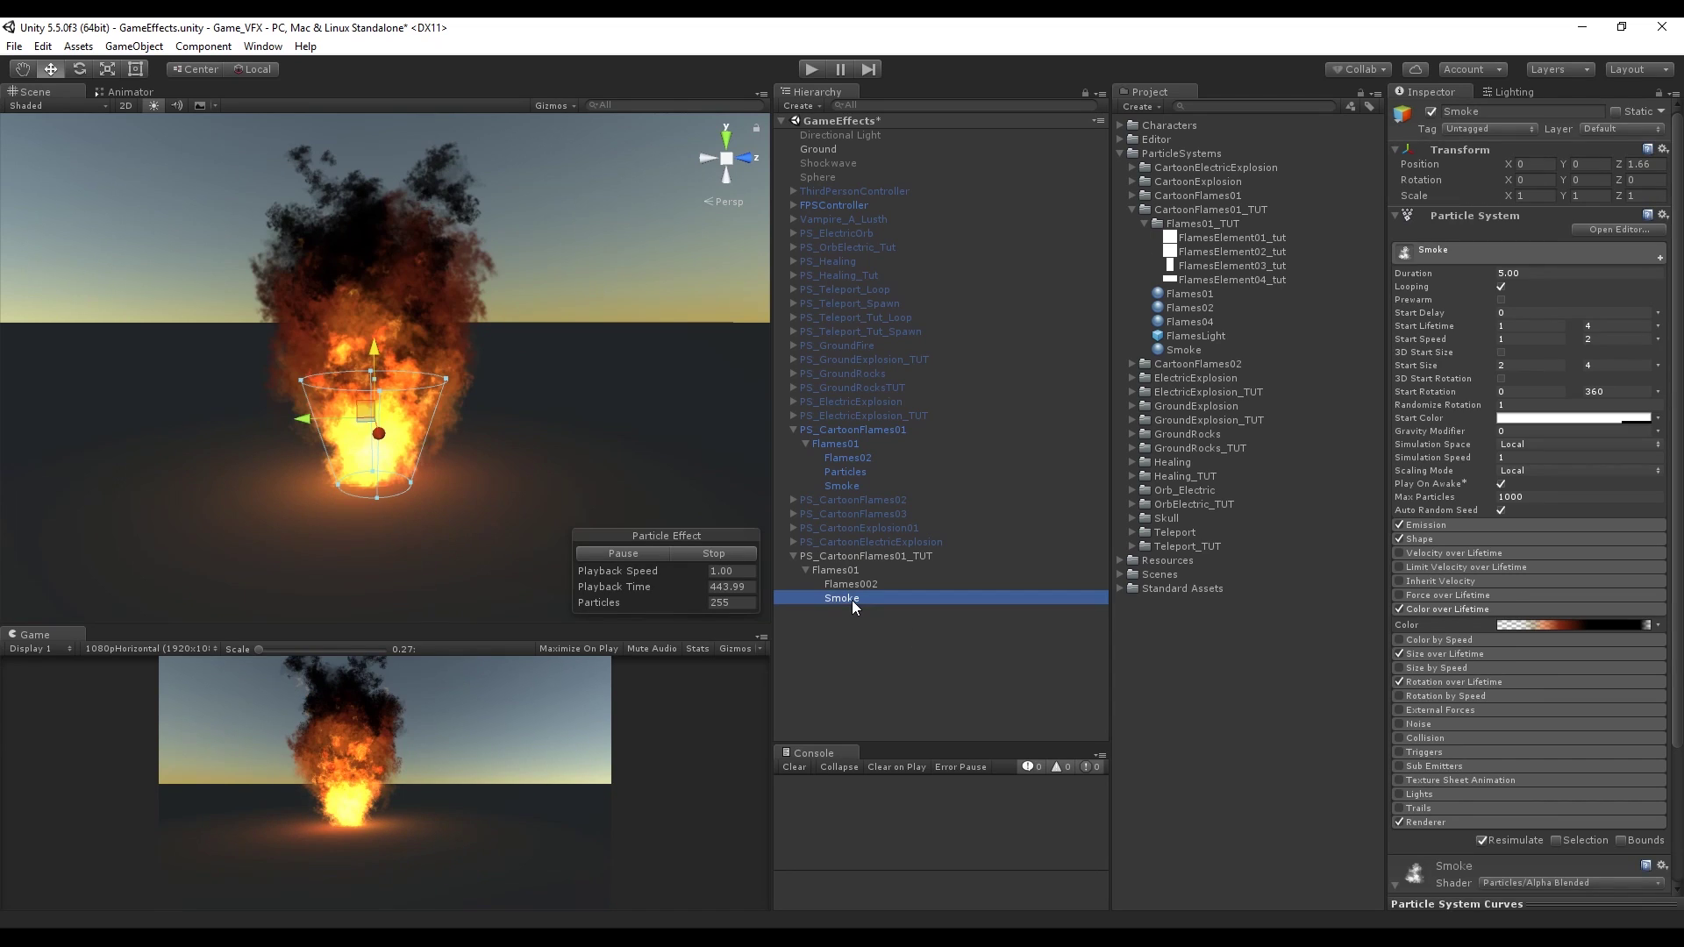
pyautogui.press('f')
pyautogui.click(1523, 313)
pyautogui.write('.5')
pyautogui.click(708, 551)
pyautogui.click(653, 558)
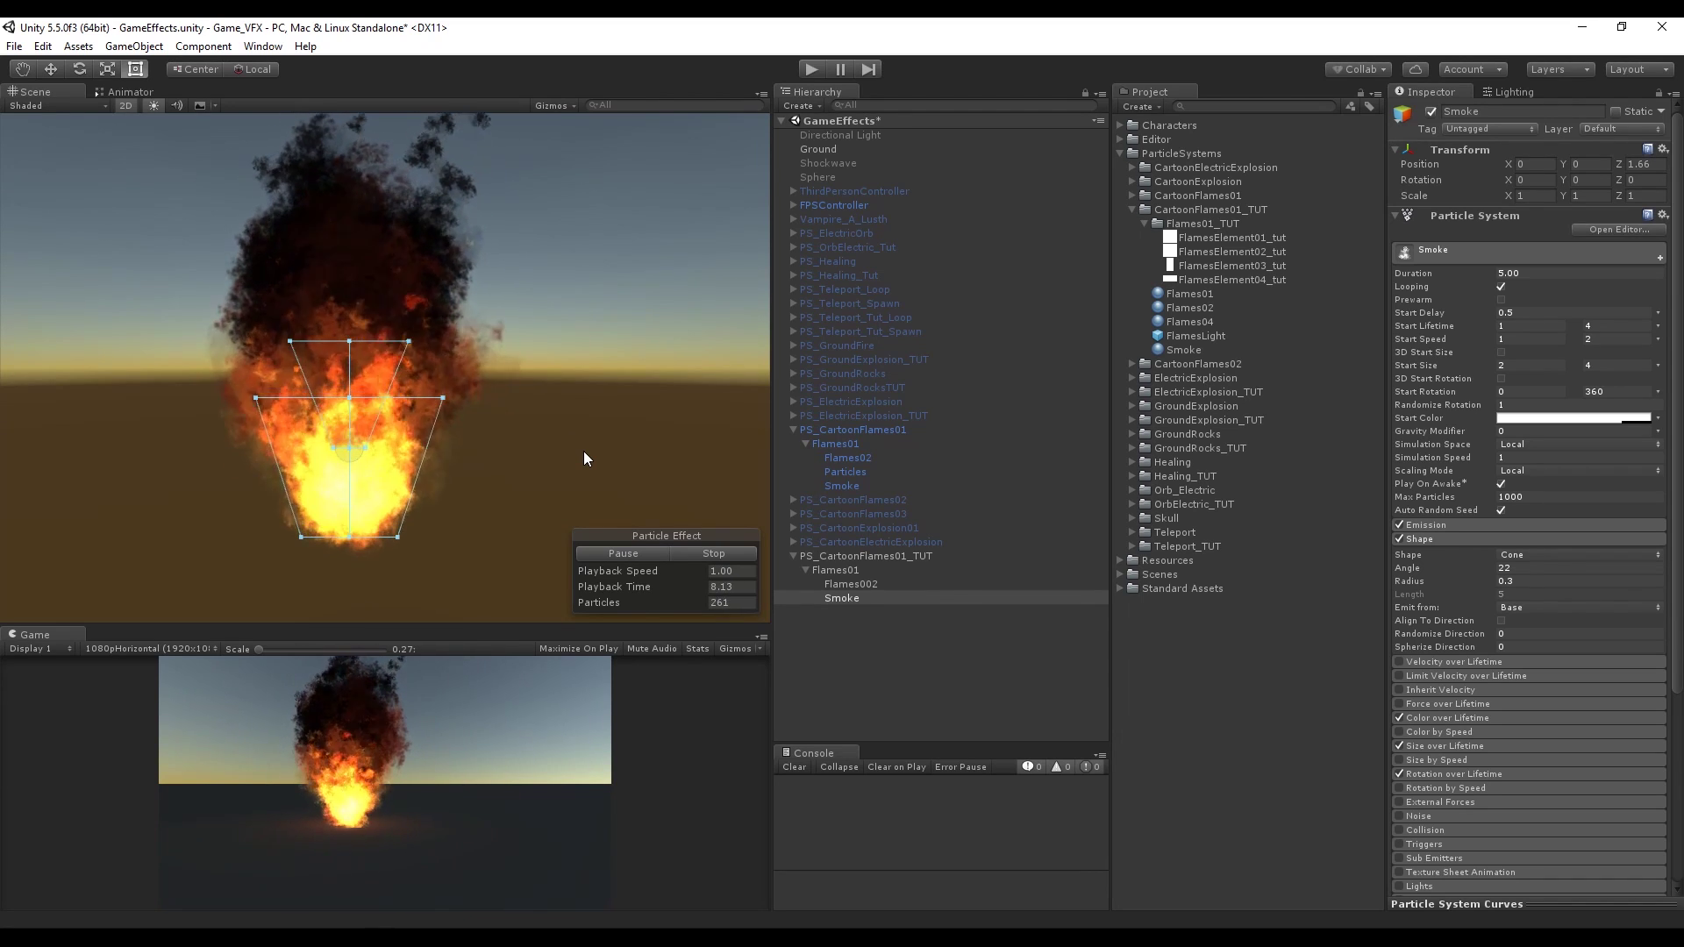
# Step: Add a new particle system as a child of PS_CartoonFlames01_TUT
pyautogui.rightClick(838, 570)
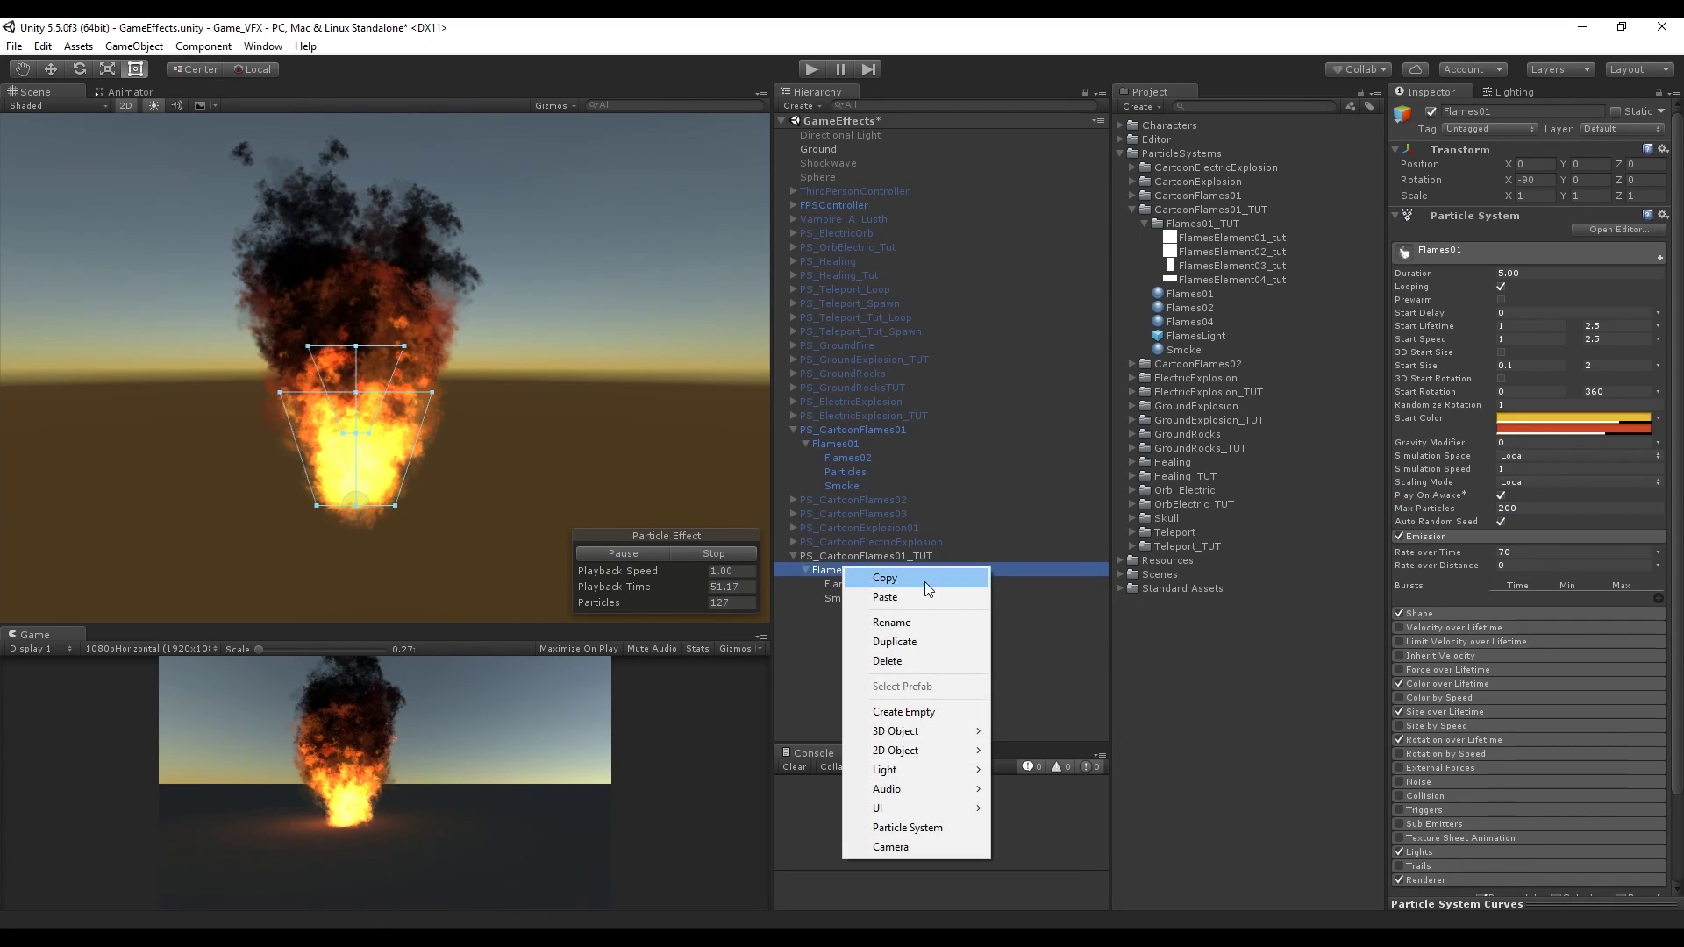
pyautogui.click(796, 666)
pyautogui.click(865, 553)
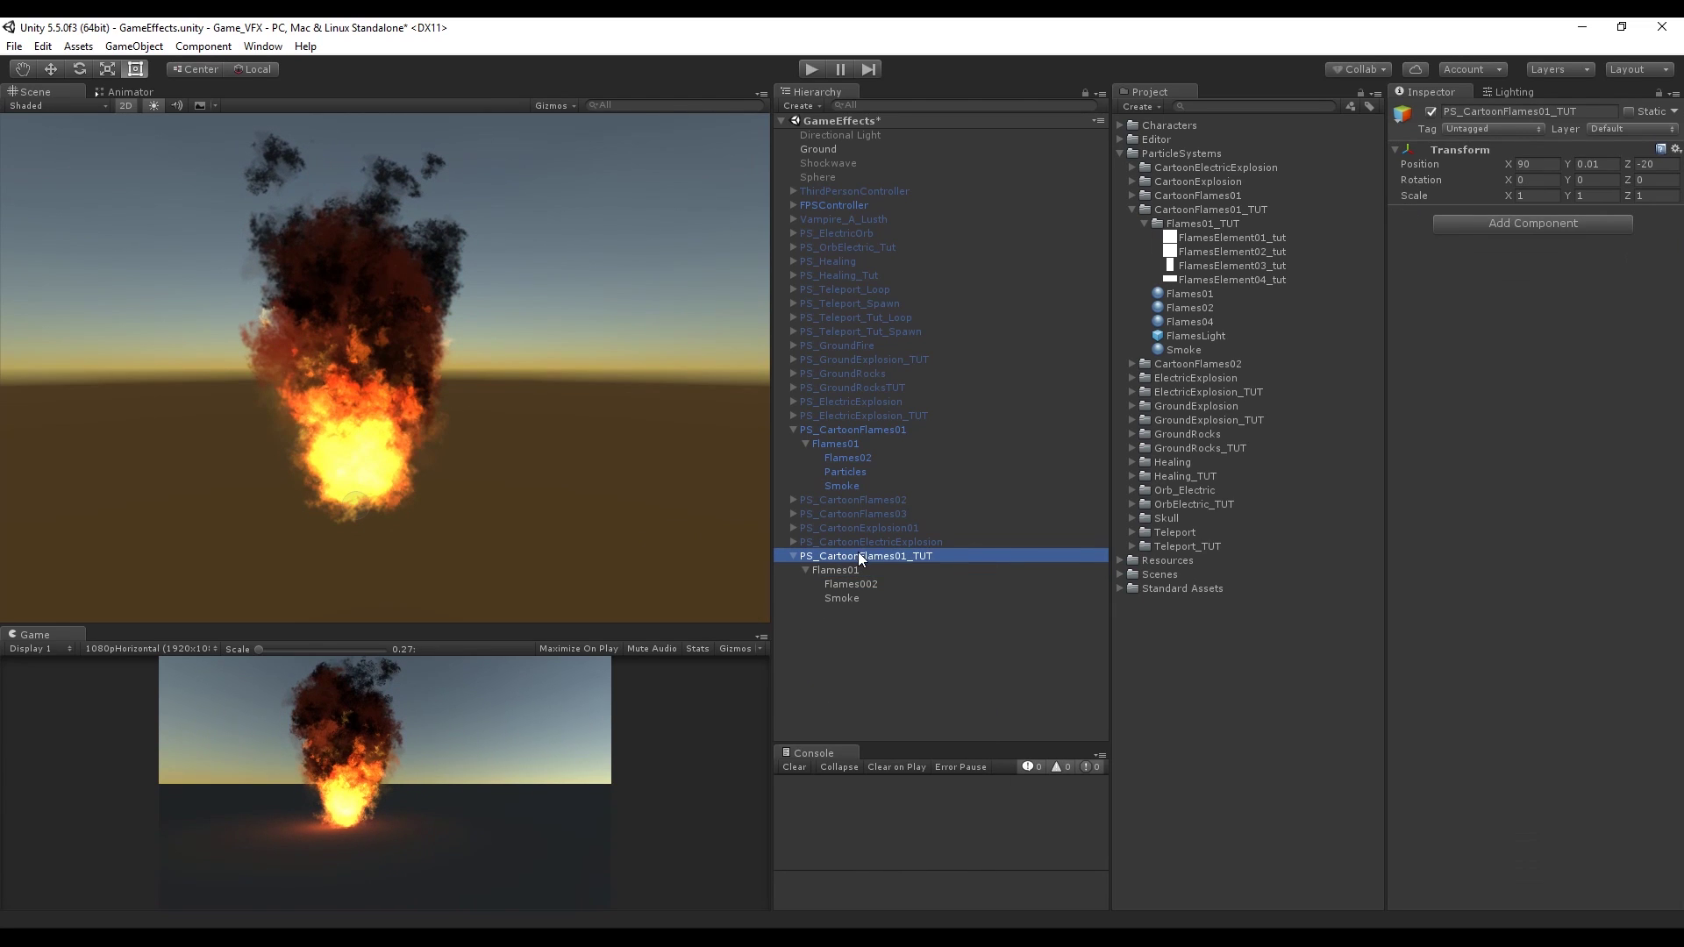
pyautogui.rightClick(858, 554)
pyautogui.click(935, 812)
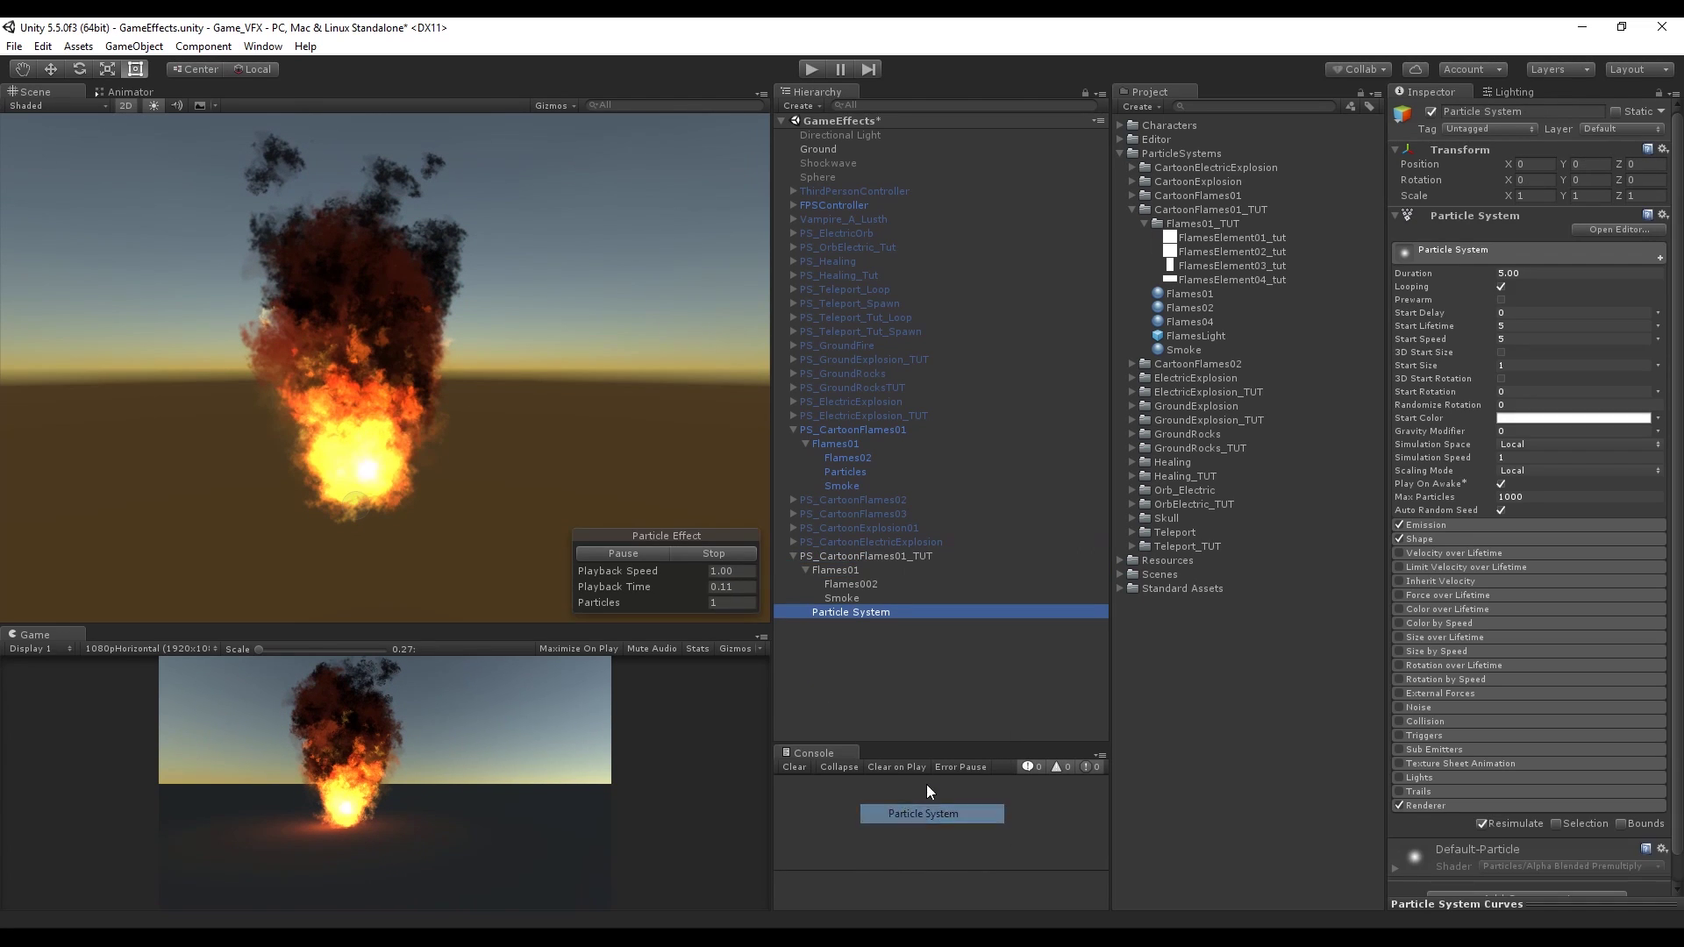
# Step: Set the X rotation of the new particle system to -90 so it emits upward
pyautogui.click(851, 570)
pyautogui.click(739, 553)
pyautogui.click(873, 612)
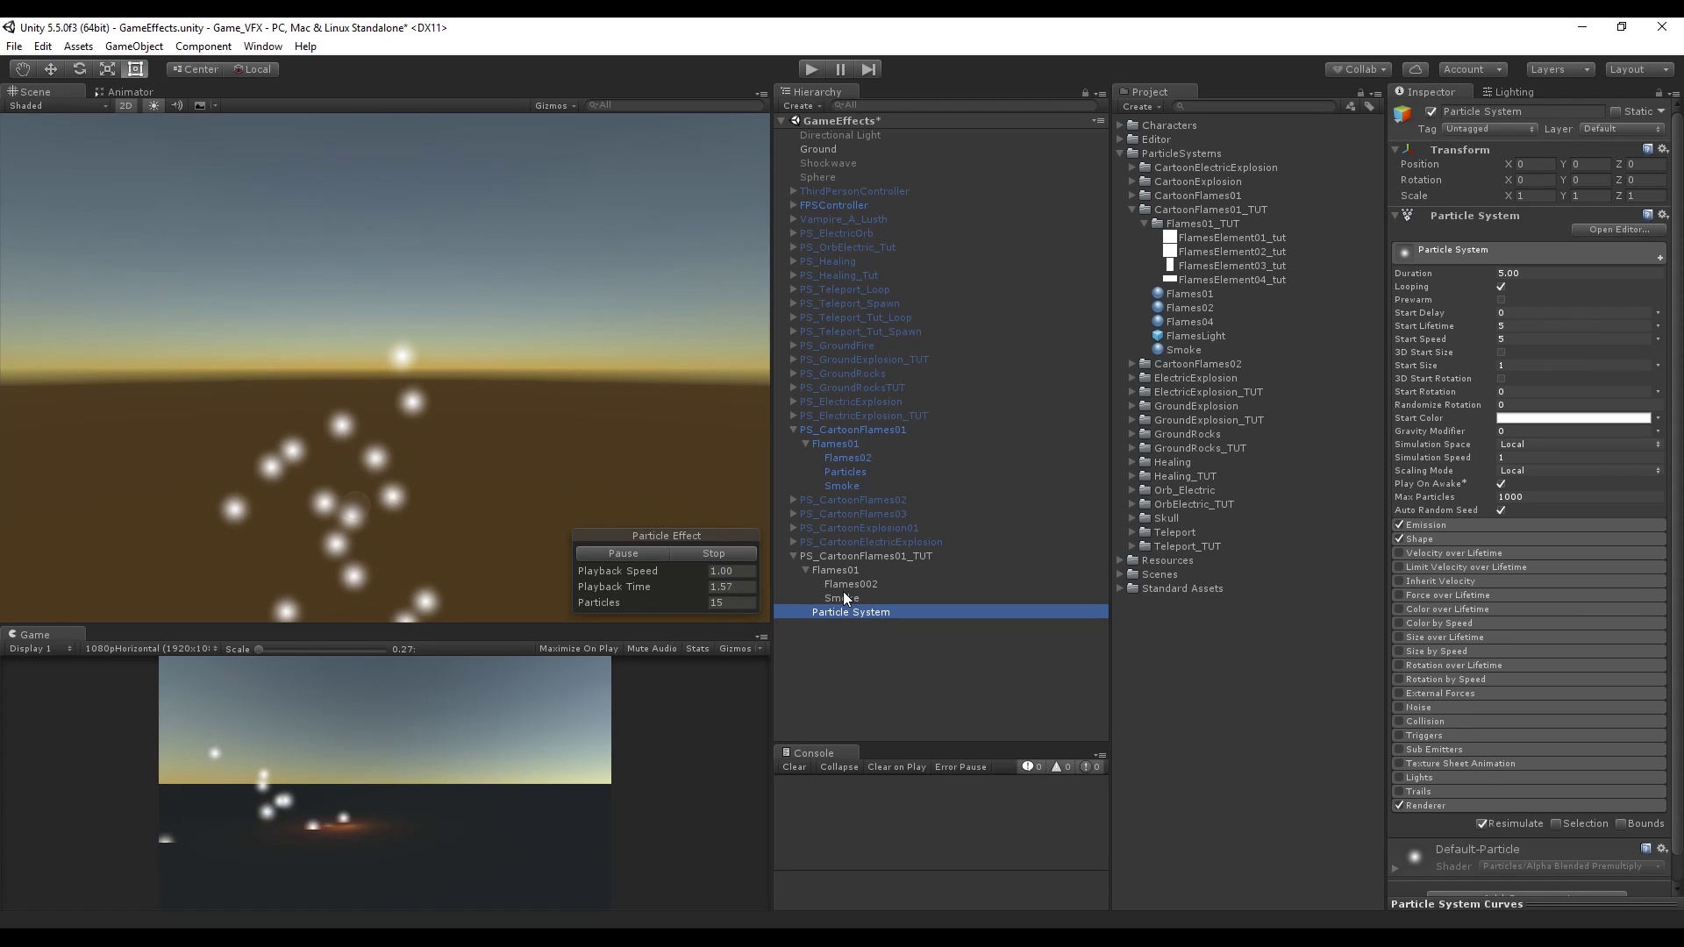
pyautogui.click(1533, 179)
pyautogui.write('-90')
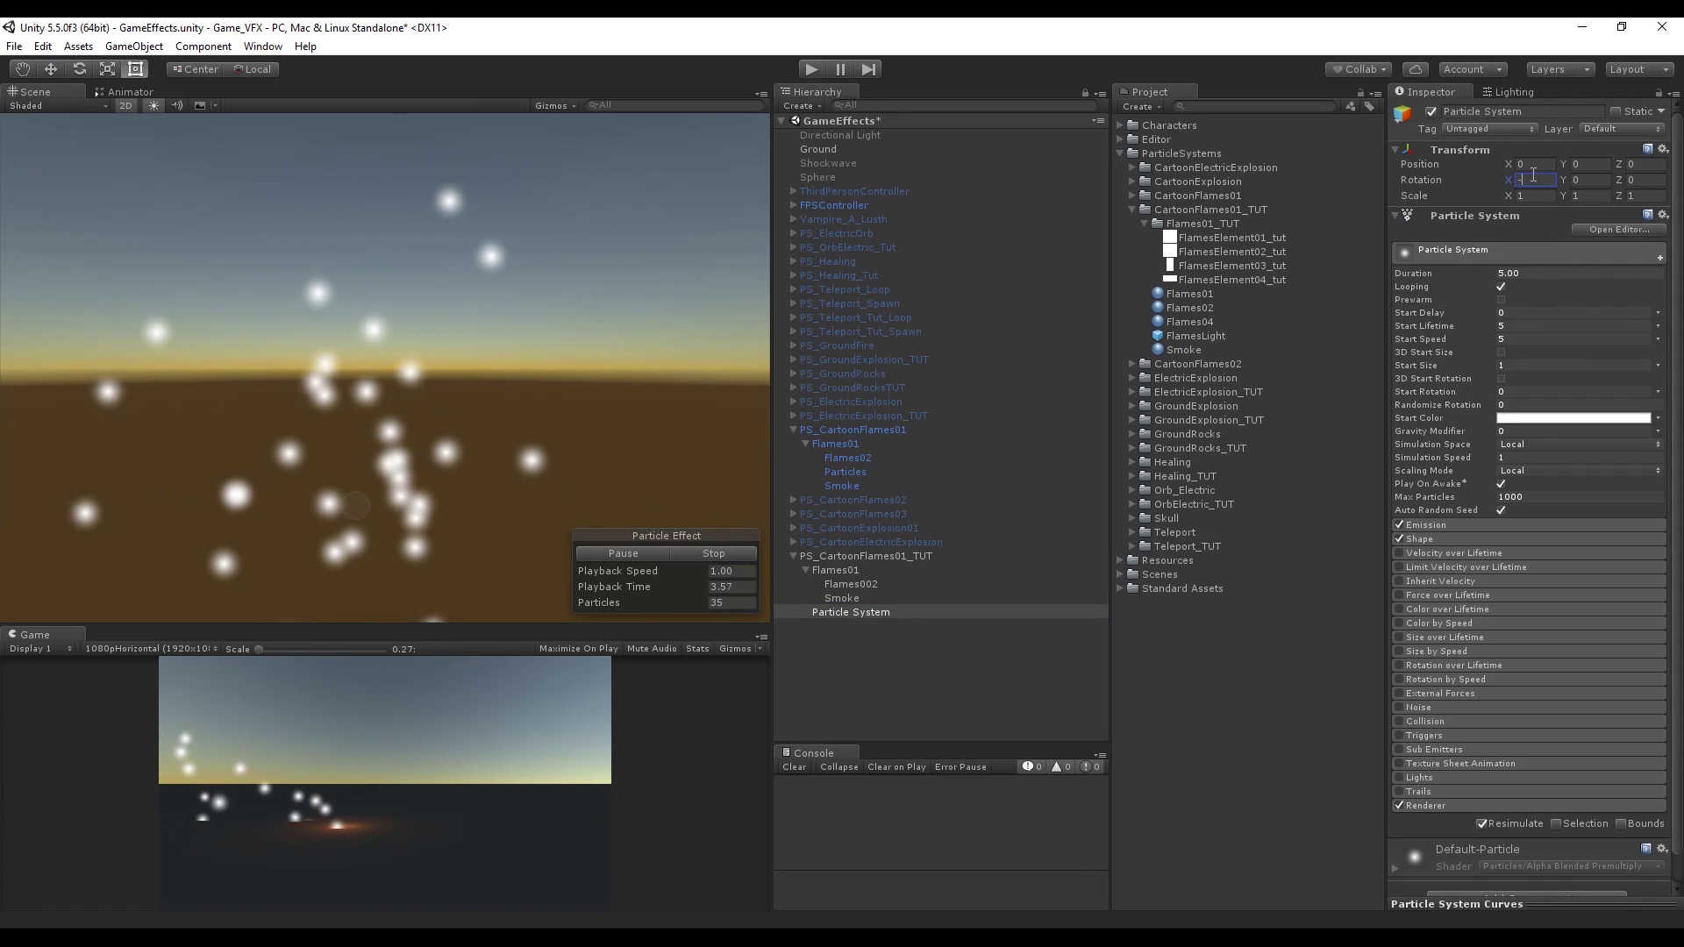
pyautogui.click(270, 240)
# Step: Set the new particle system's start lifetime to random between two constants, 0.7 and 4
pyautogui.click(1658, 338)
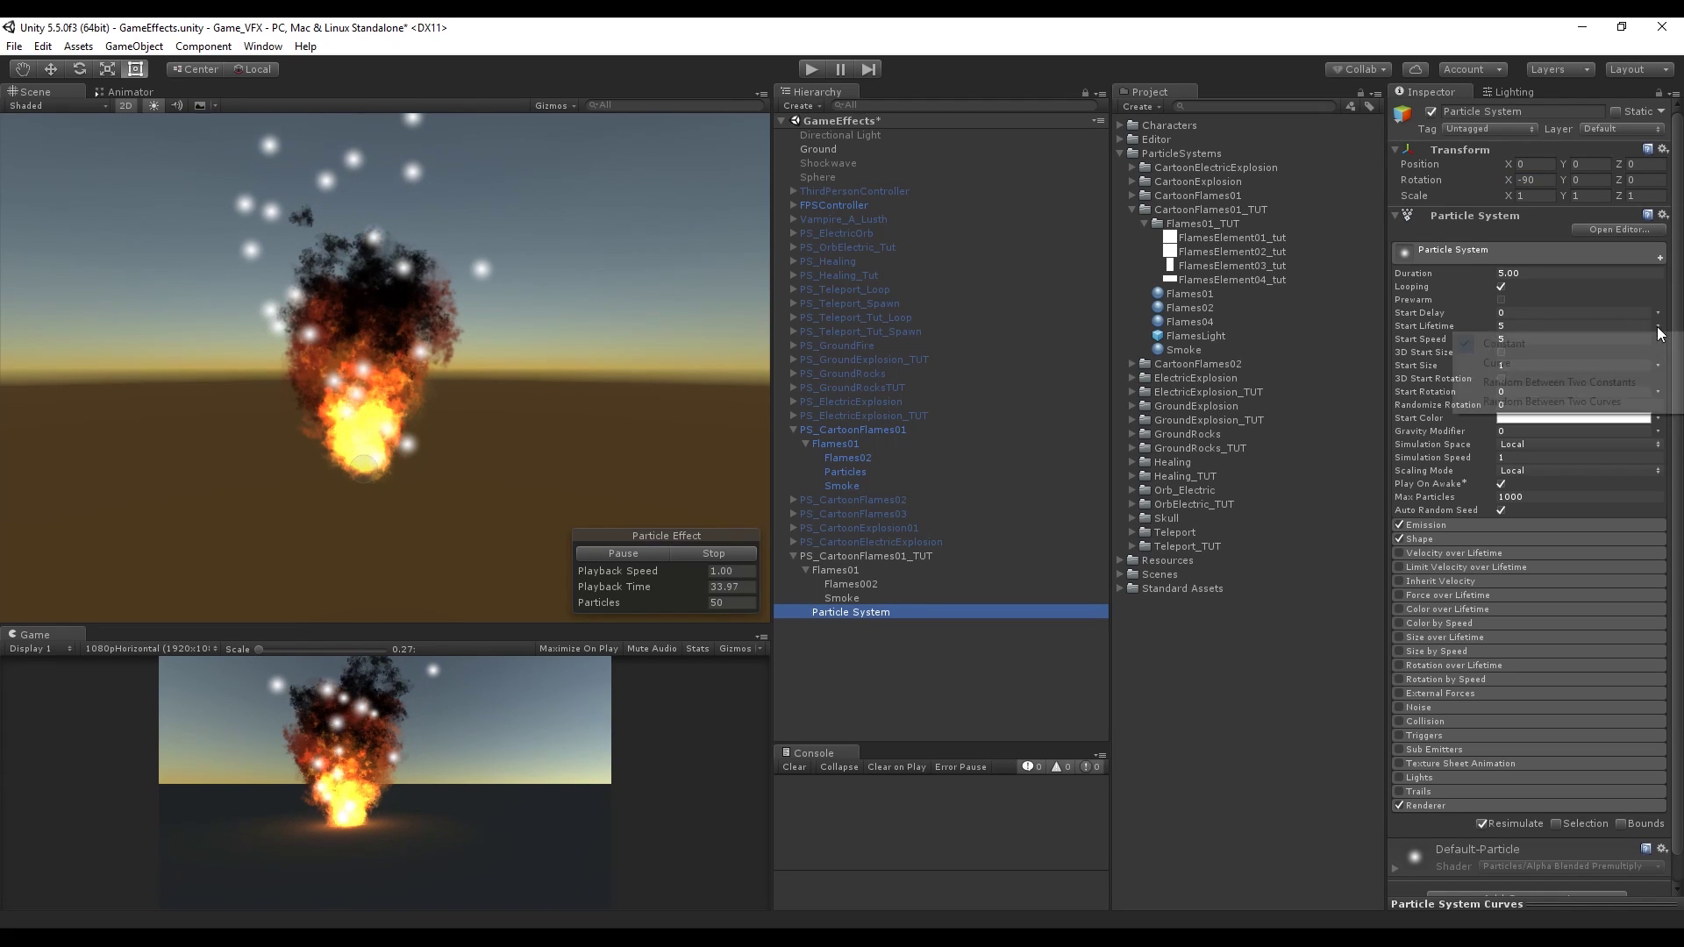
pyautogui.click(1610, 383)
pyautogui.click(1550, 327)
pyautogui.write('.7')
pyautogui.click(1610, 327)
pyautogui.write('4')
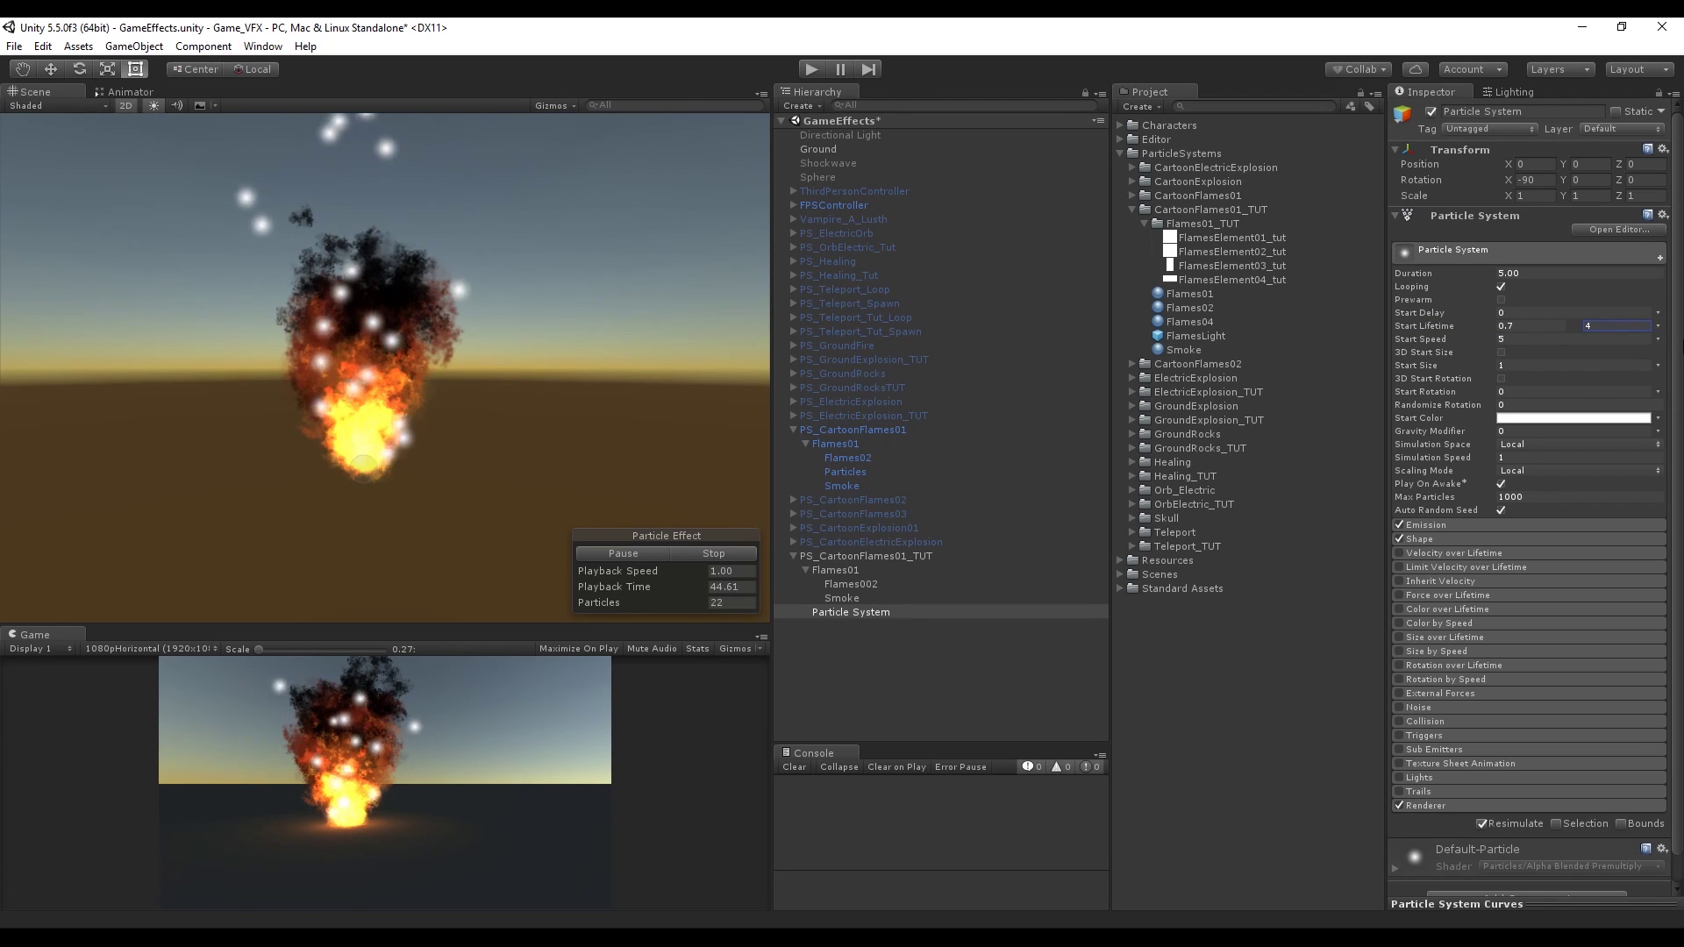
# Step: Make the new particle system's start size random between two constants, 0.01 and 0.4
pyautogui.click(1658, 365)
pyautogui.click(1570, 421)
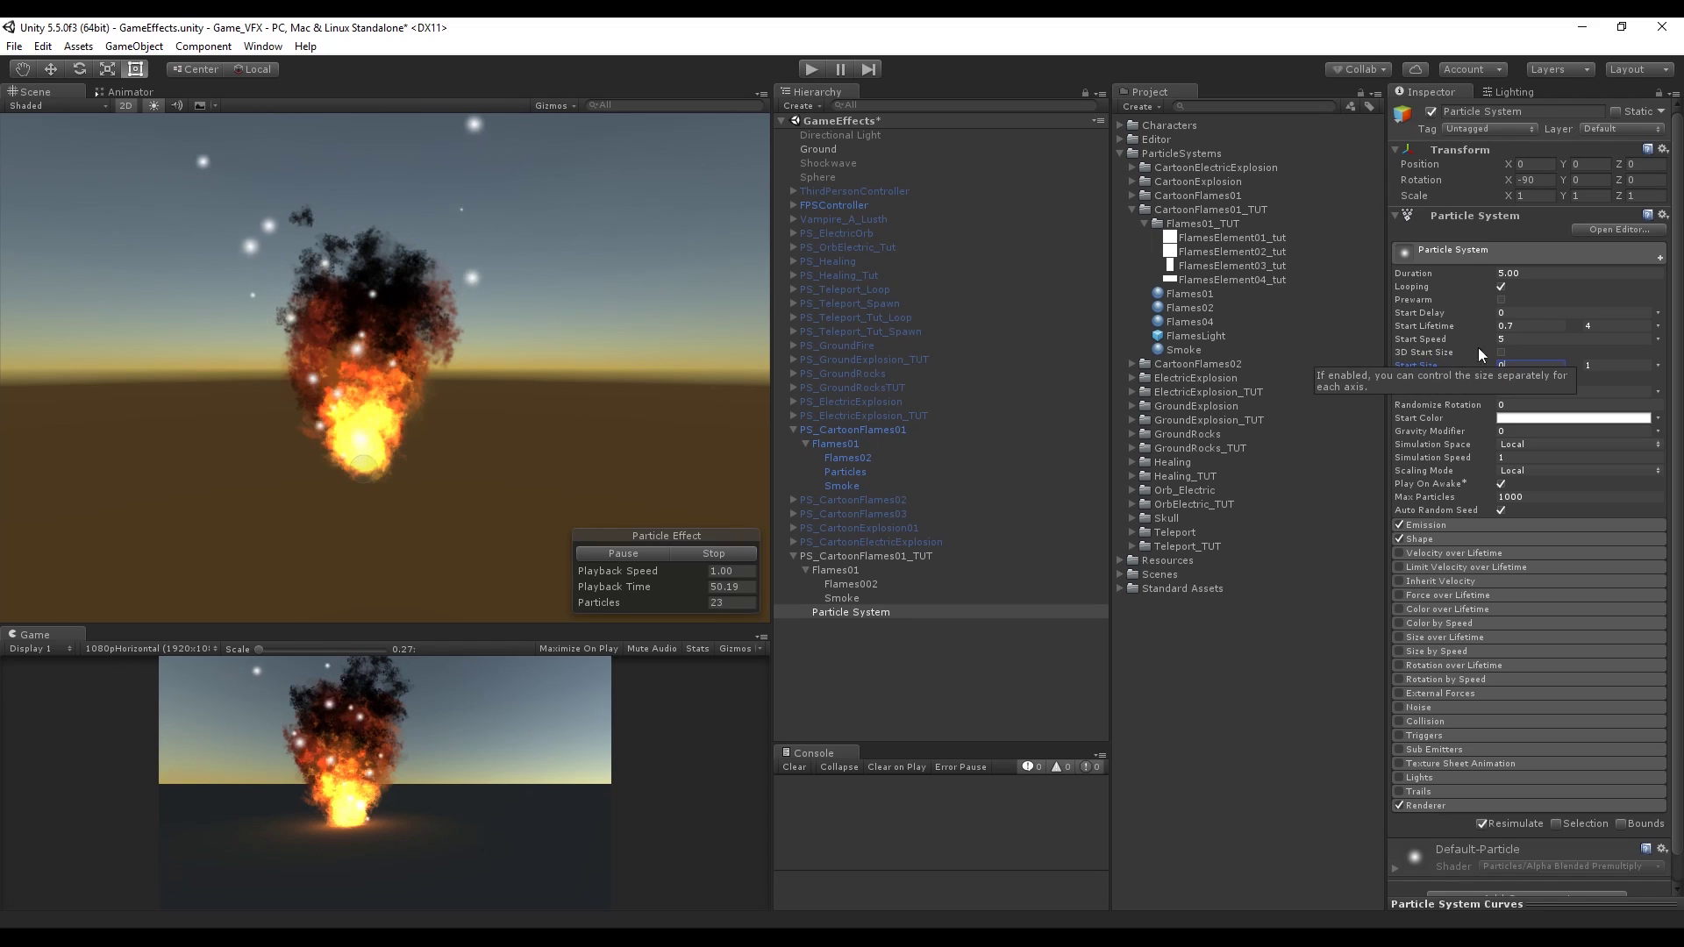
pyautogui.press('BackSpace')
pyautogui.write('01')
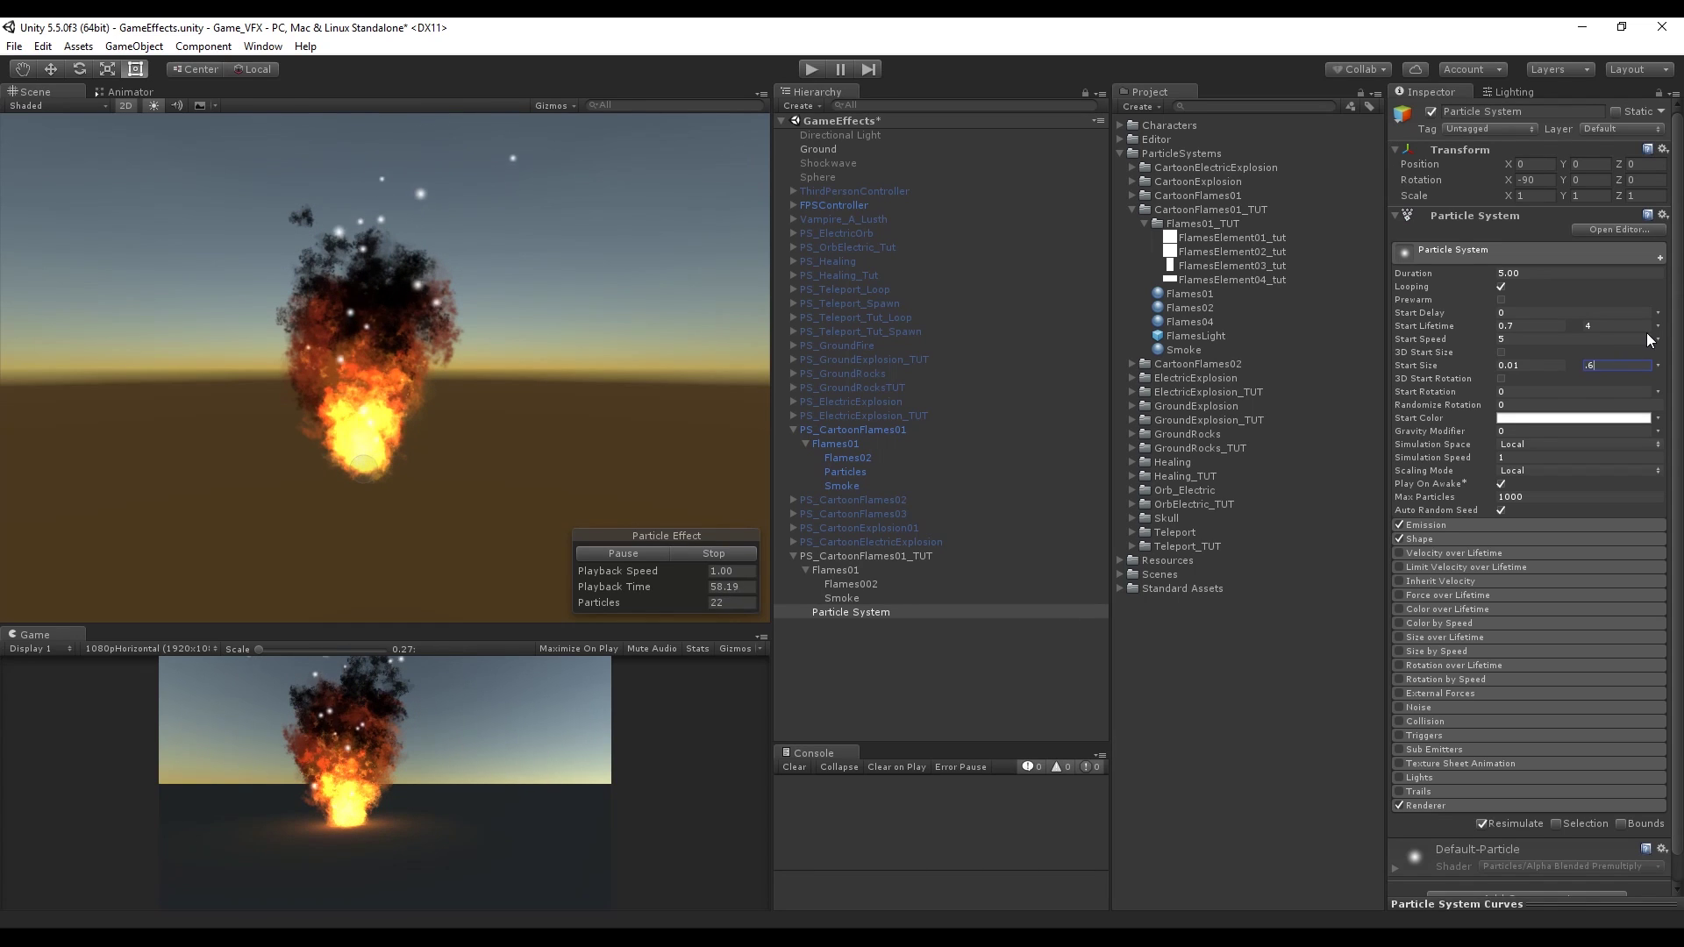
pyautogui.write('0.4')
# Step: Widen the new particle system's emission cone to an angle of 38 and a radius of 1.1
pyautogui.click(1420, 539)
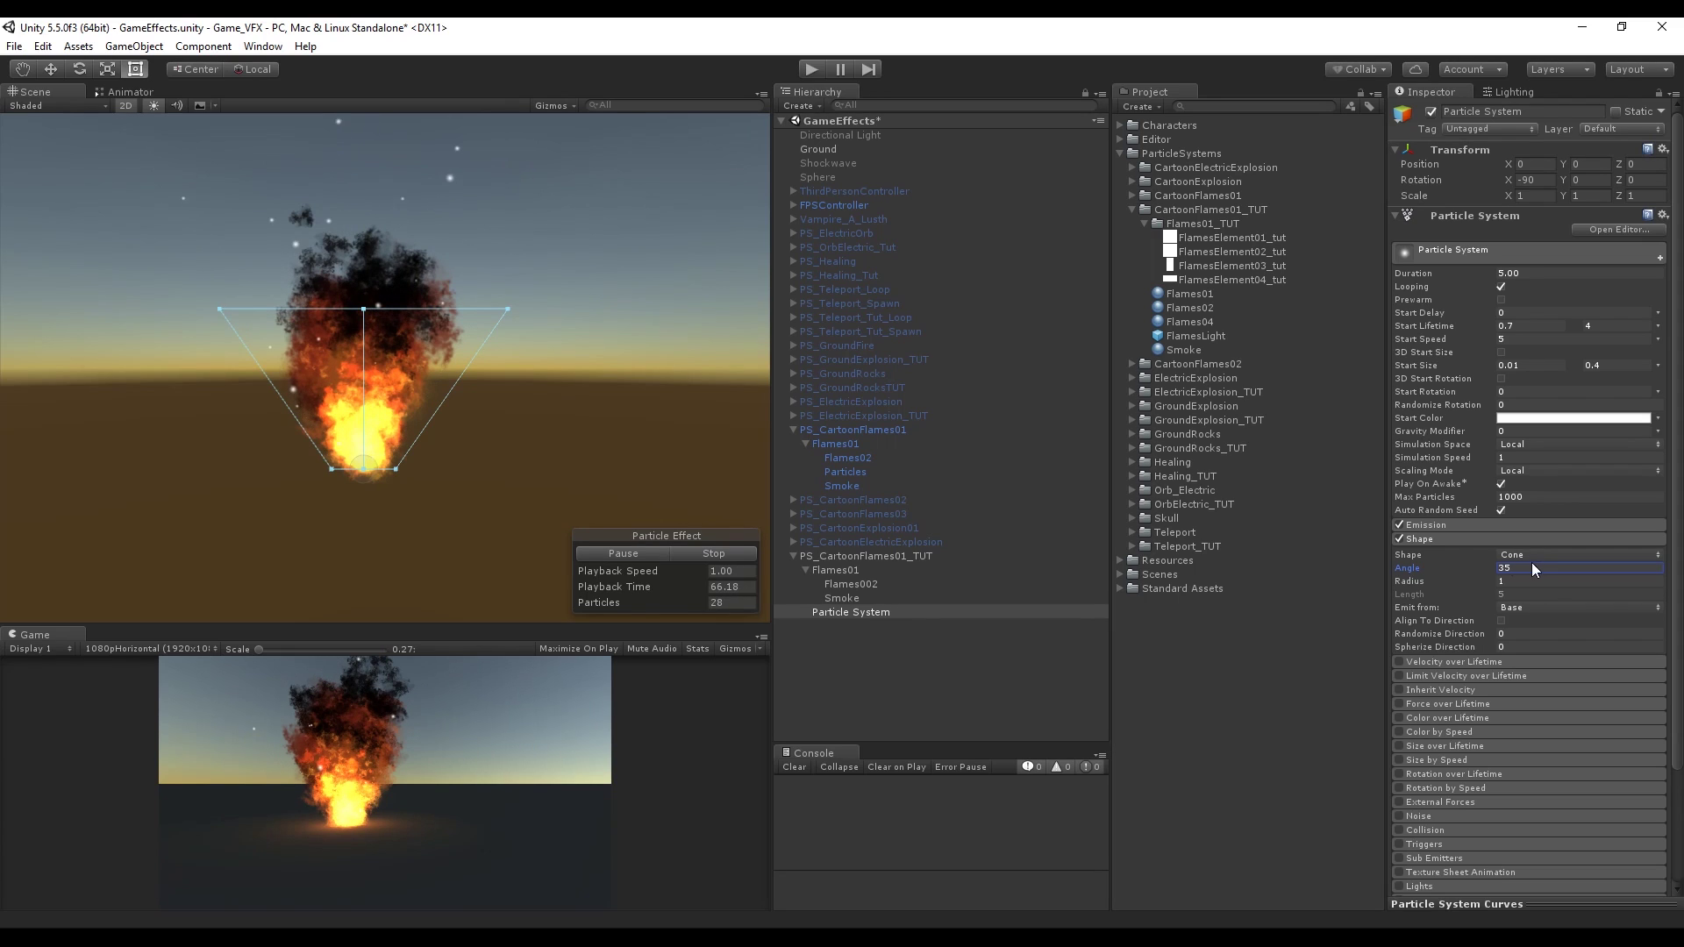
pyautogui.moveTo(1454, 561); pyautogui.dragTo(1503, 524)
# Step: Set the new particle system's emission rate over time to 100 and its maximum particles to 150
pyautogui.click(1503, 524)
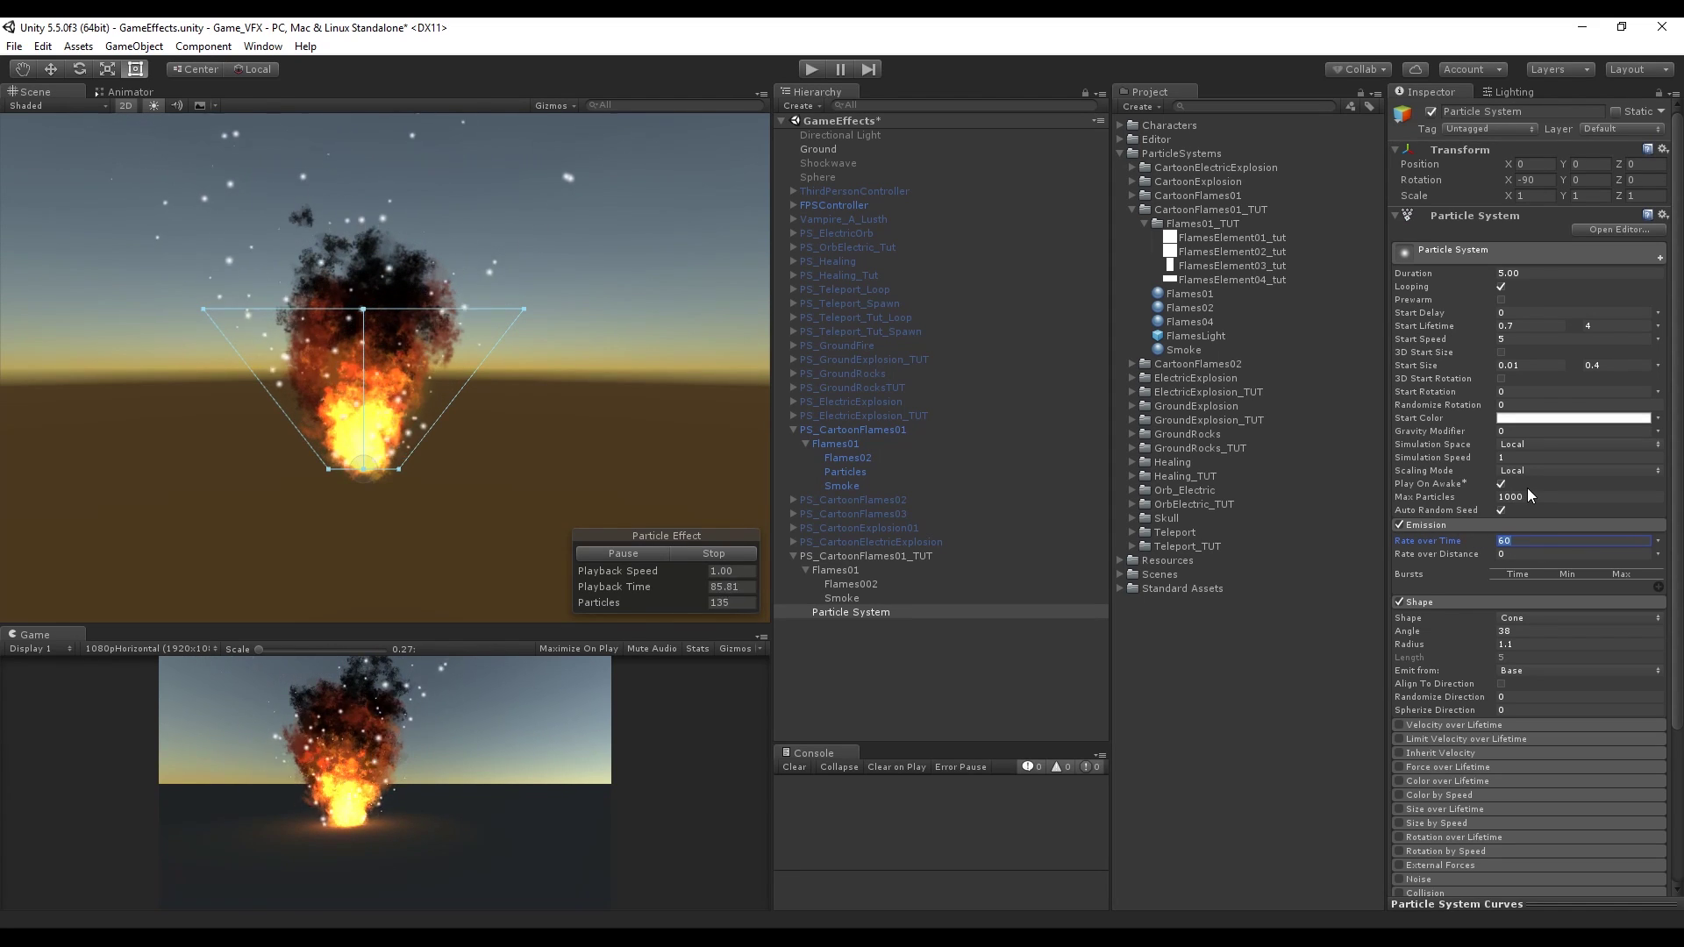
pyautogui.write('50')
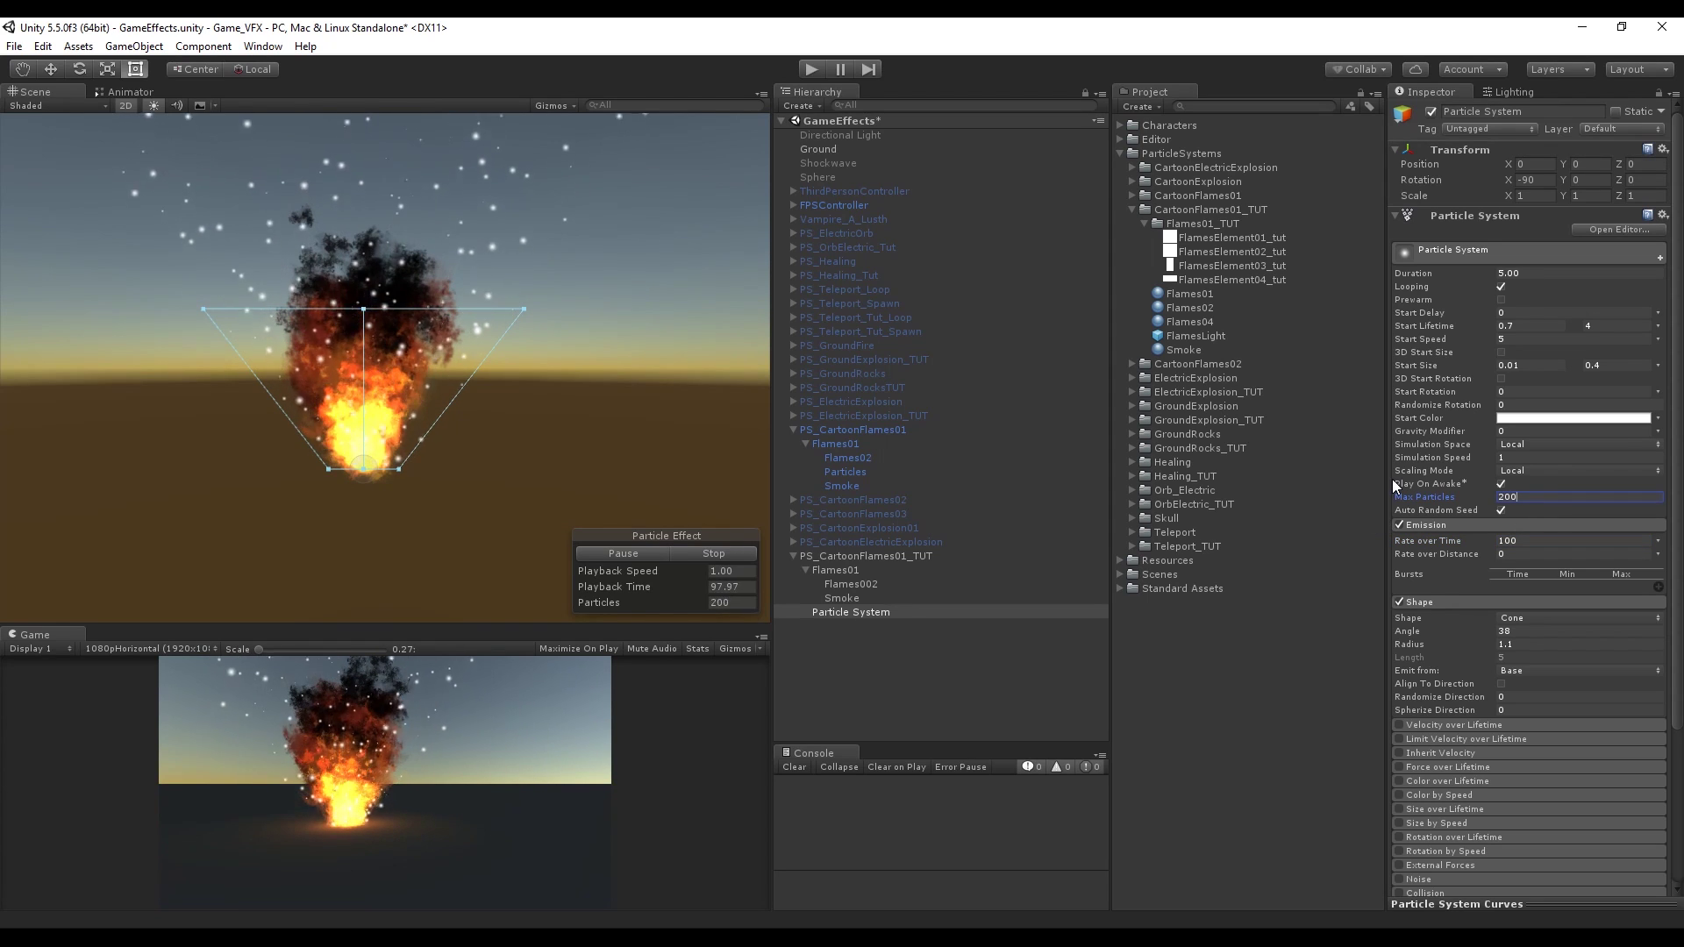
pyautogui.write('150')
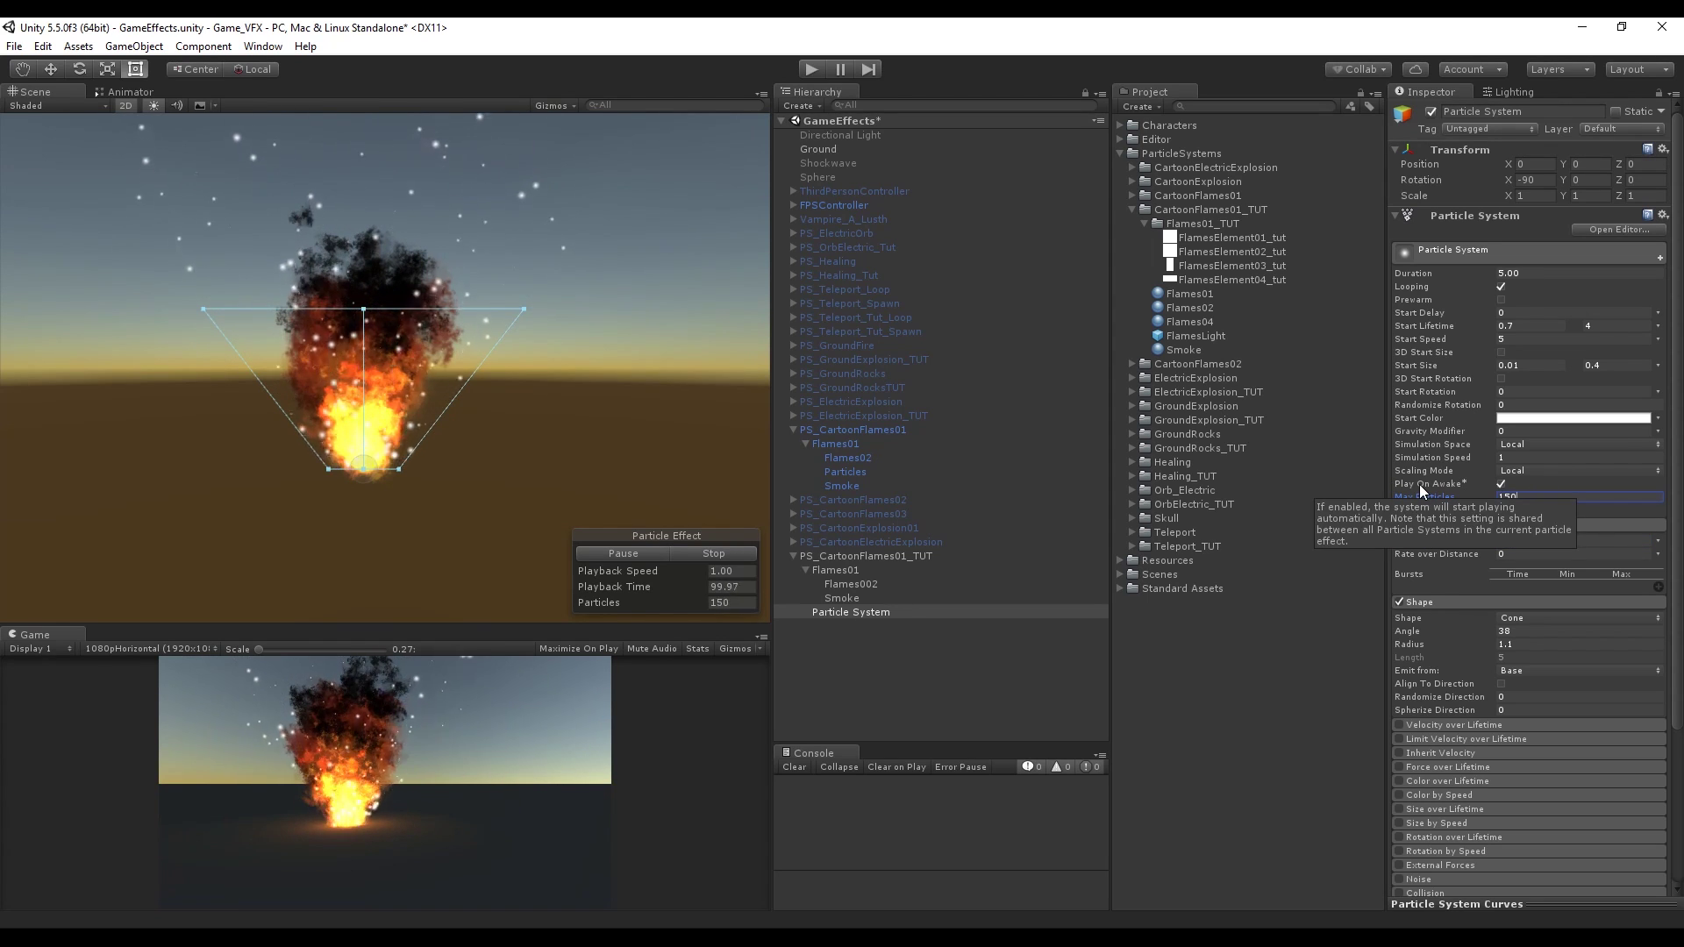
pyautogui.click(1455, 524)
pyautogui.click(1485, 538)
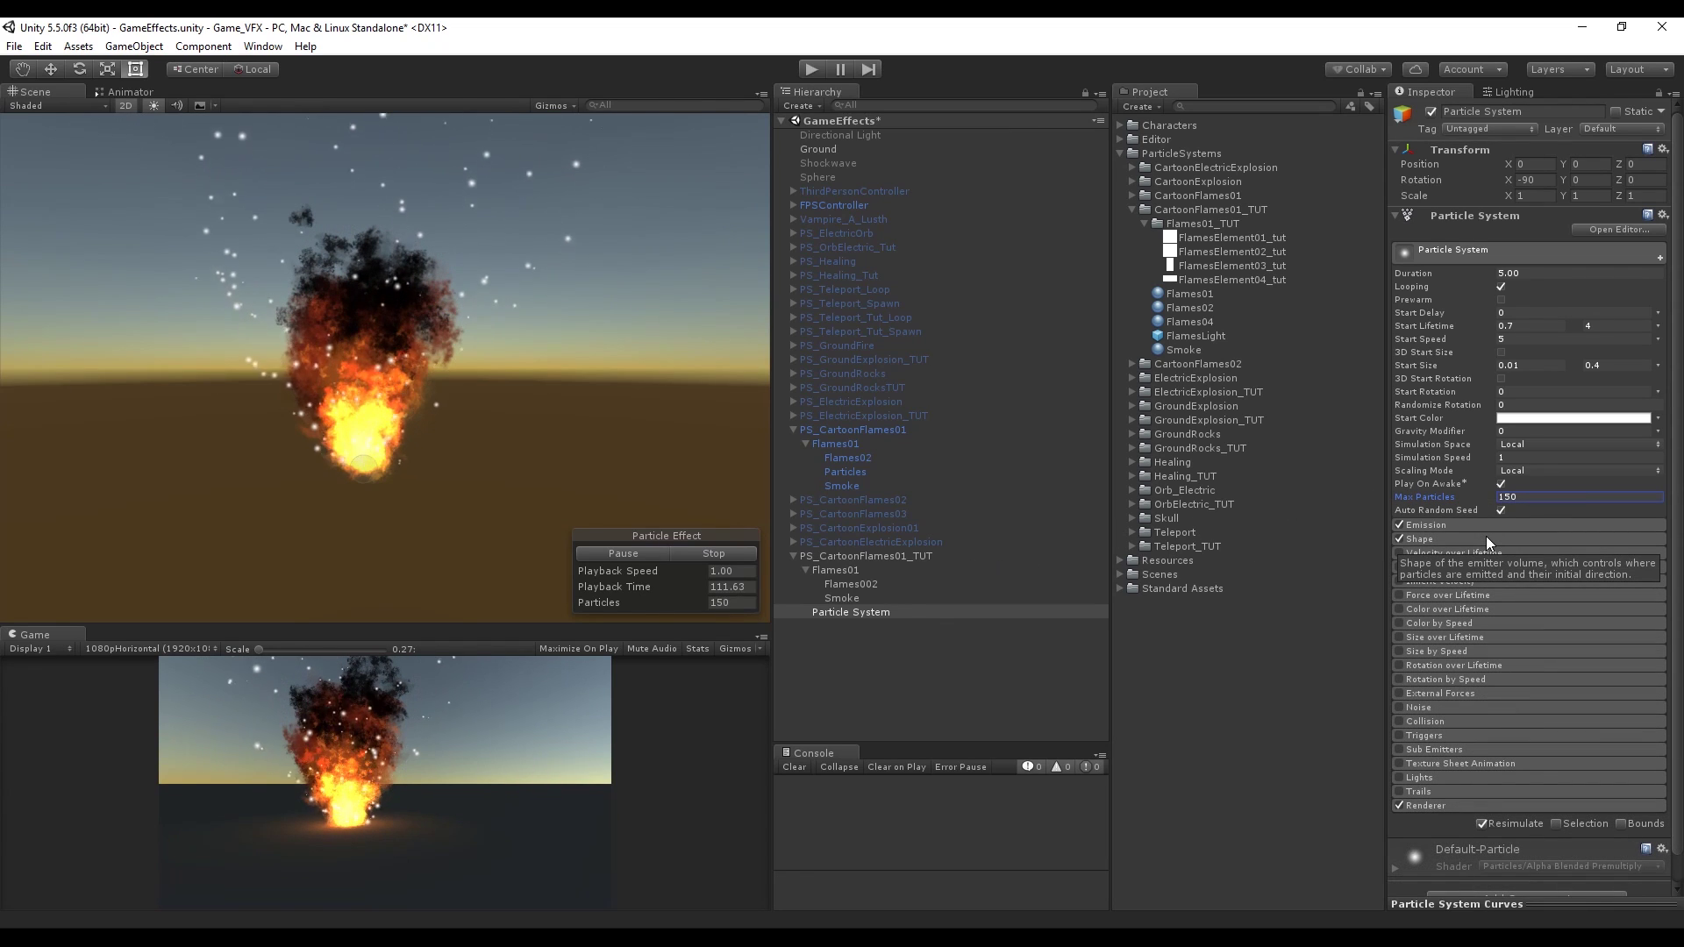
# Step: Enable Velocity over Lifetime as random between two constants, using 2 and -2 for X and Y and 2 as the first Z value
pyautogui.click(1425, 554)
pyautogui.click(1399, 553)
pyautogui.click(1658, 568)
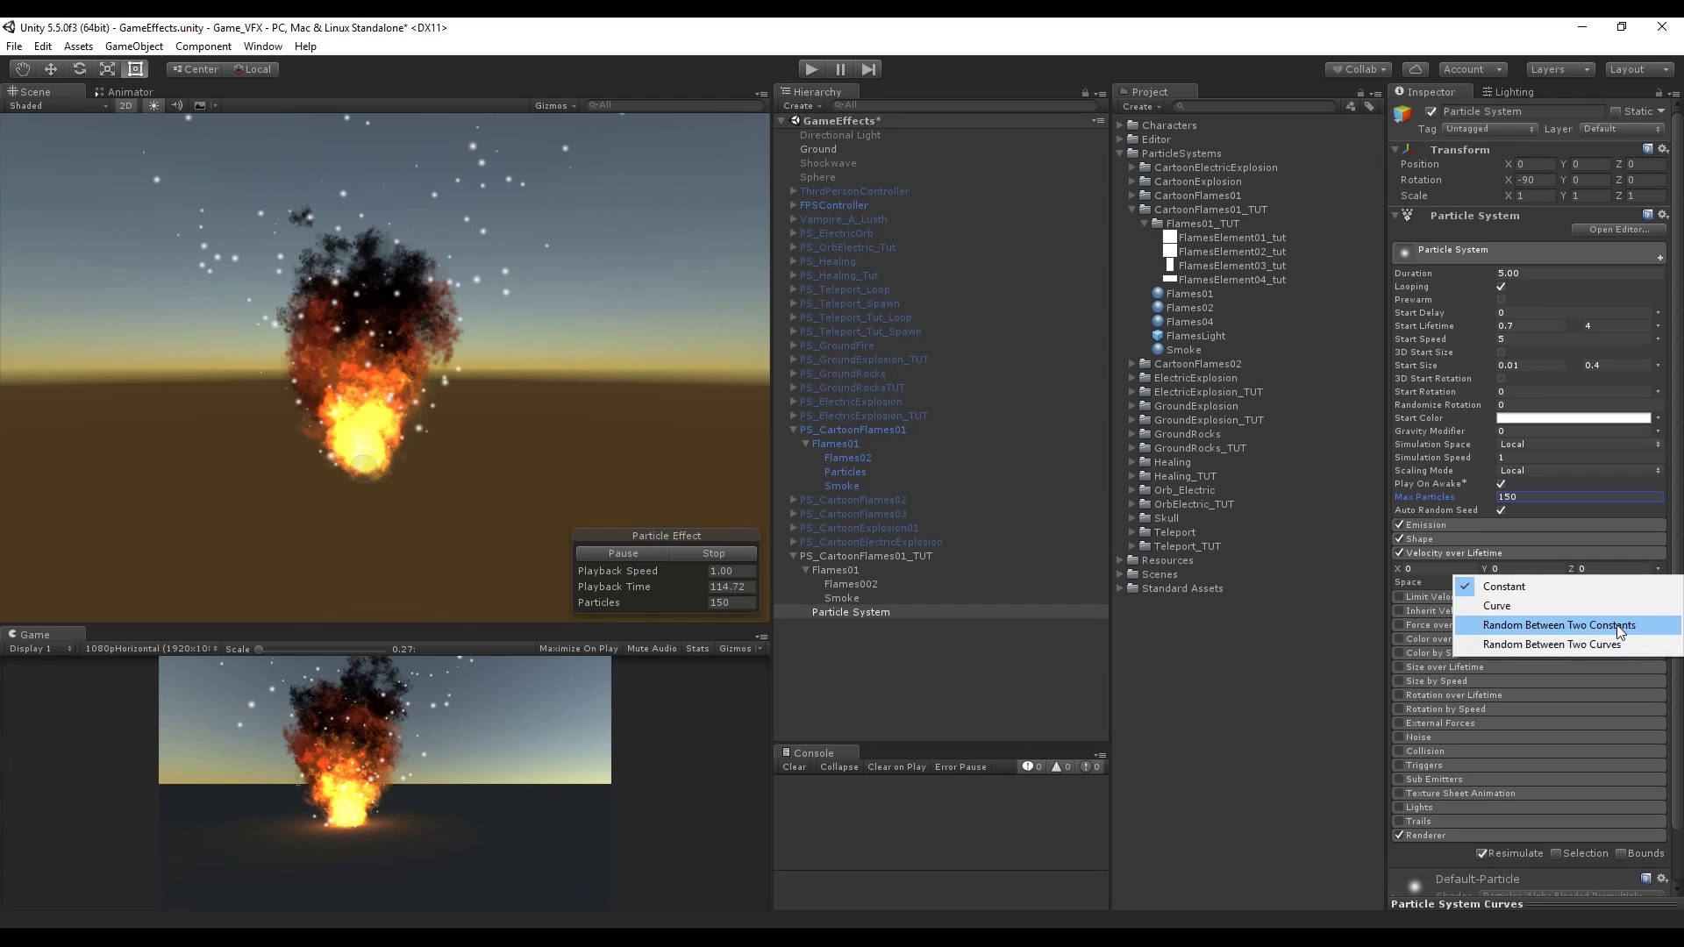
pyautogui.click(1617, 626)
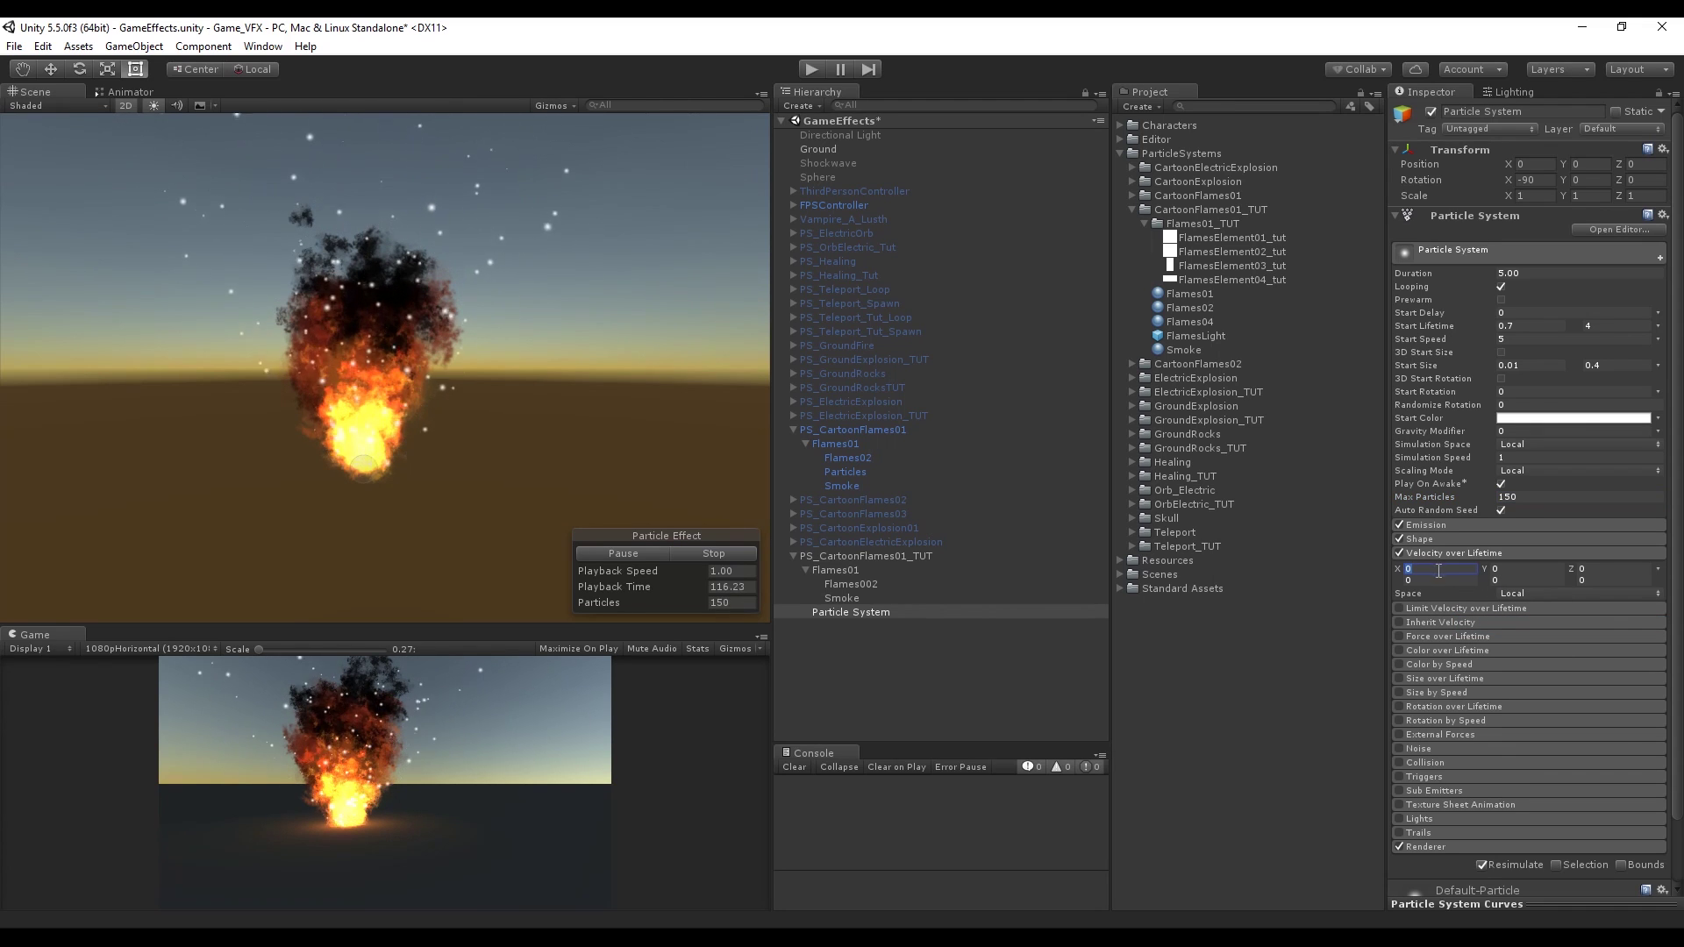
pyautogui.click(1456, 579)
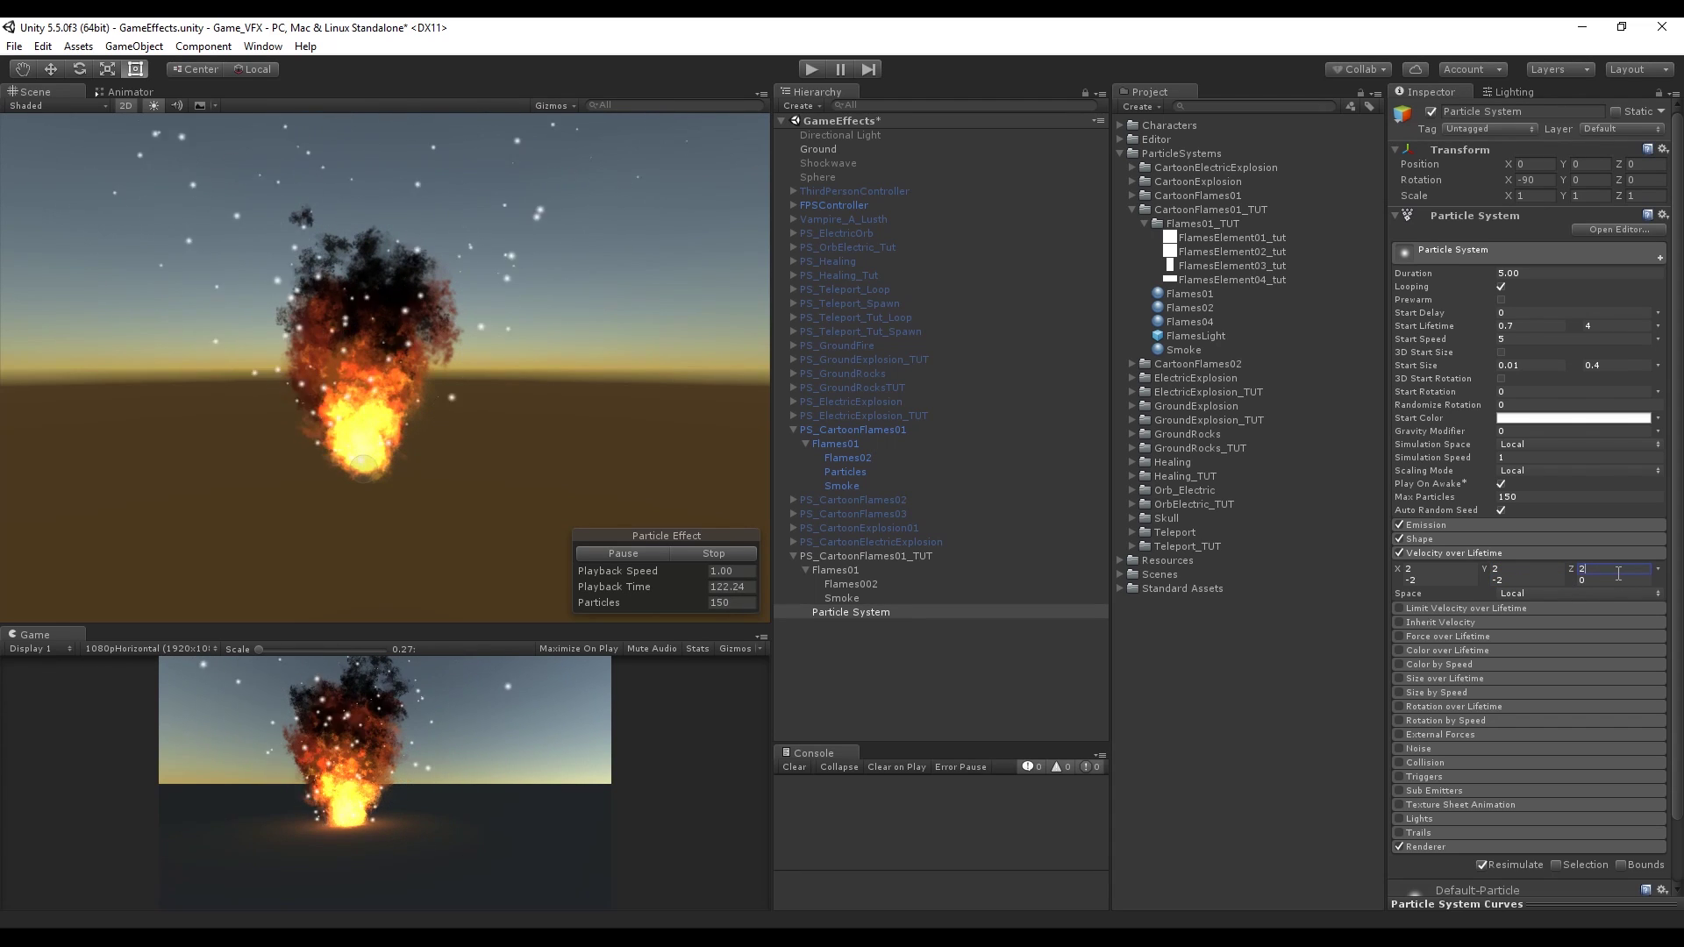
pyautogui.click(1502, 555)
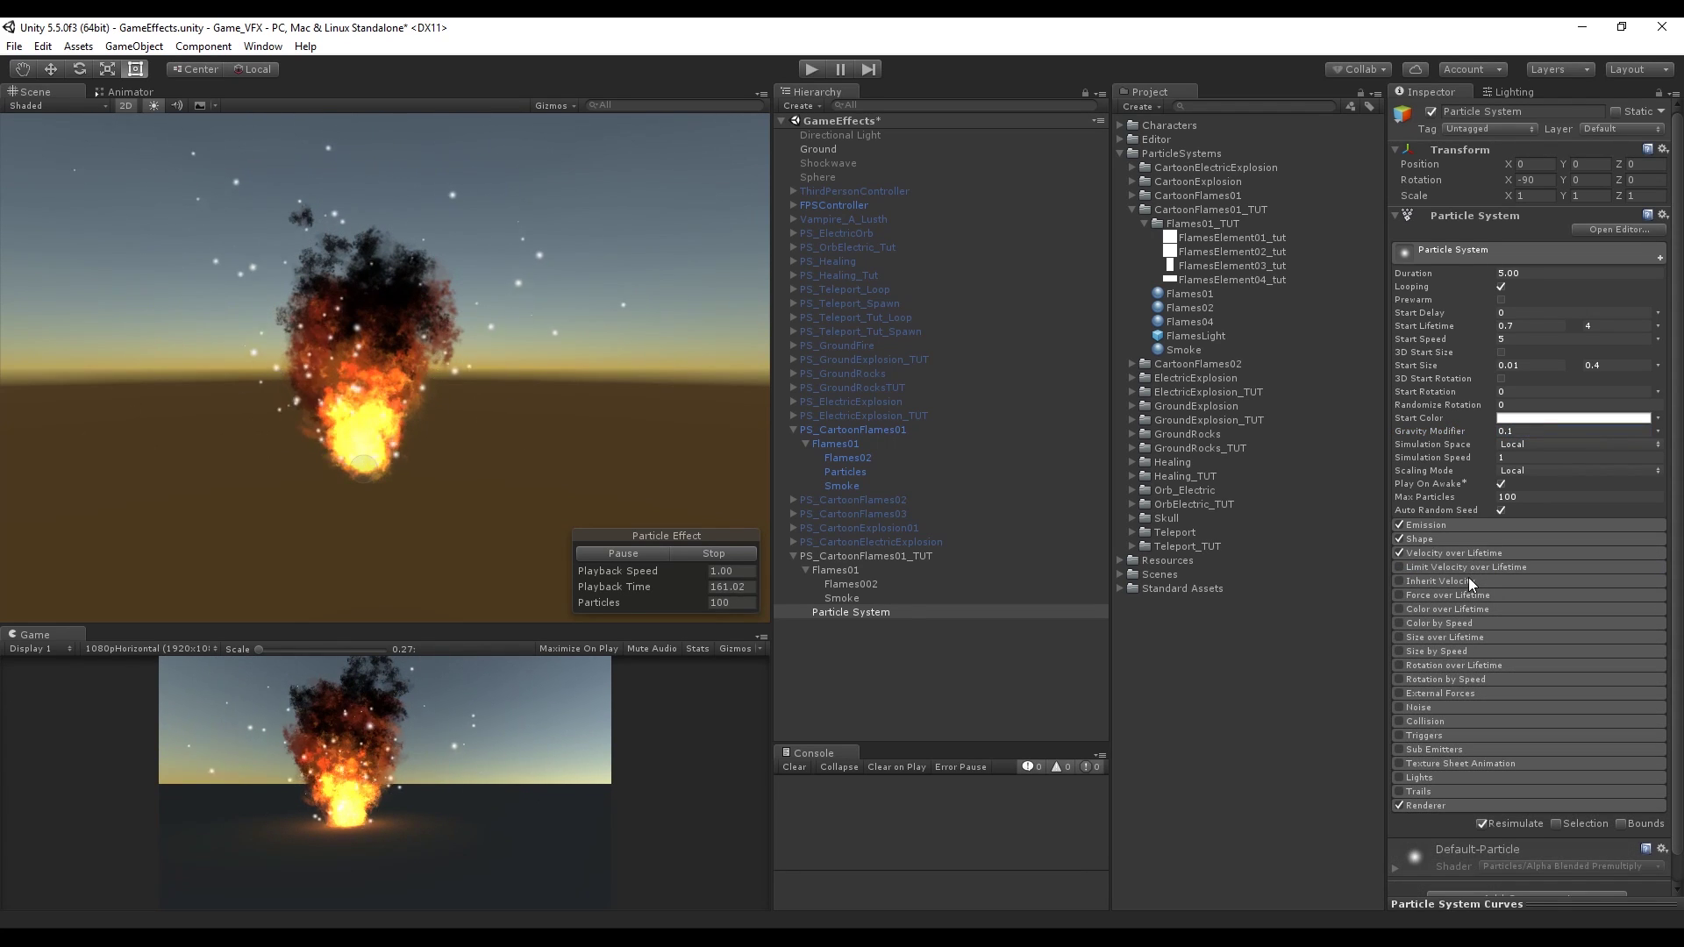
# Step: Enable Color over Lifetime with an orange-red to yellow gradient whose alpha is 0 at the start and near the end
pyautogui.click(1455, 607)
pyautogui.click(1399, 609)
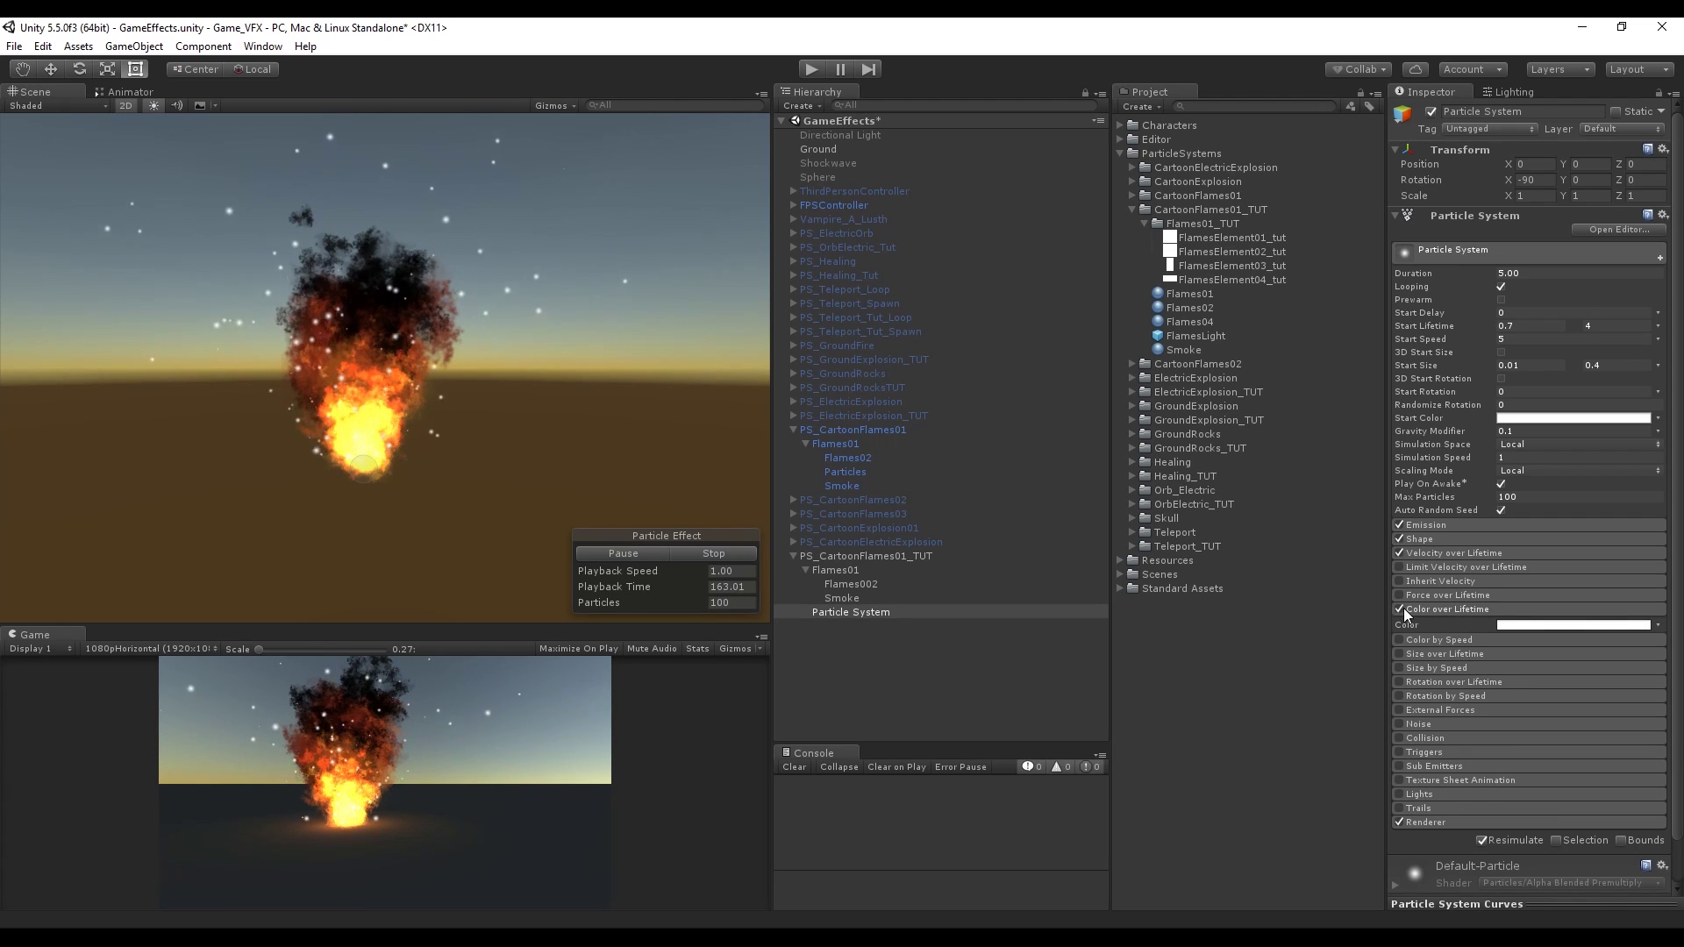
pyautogui.click(1534, 627)
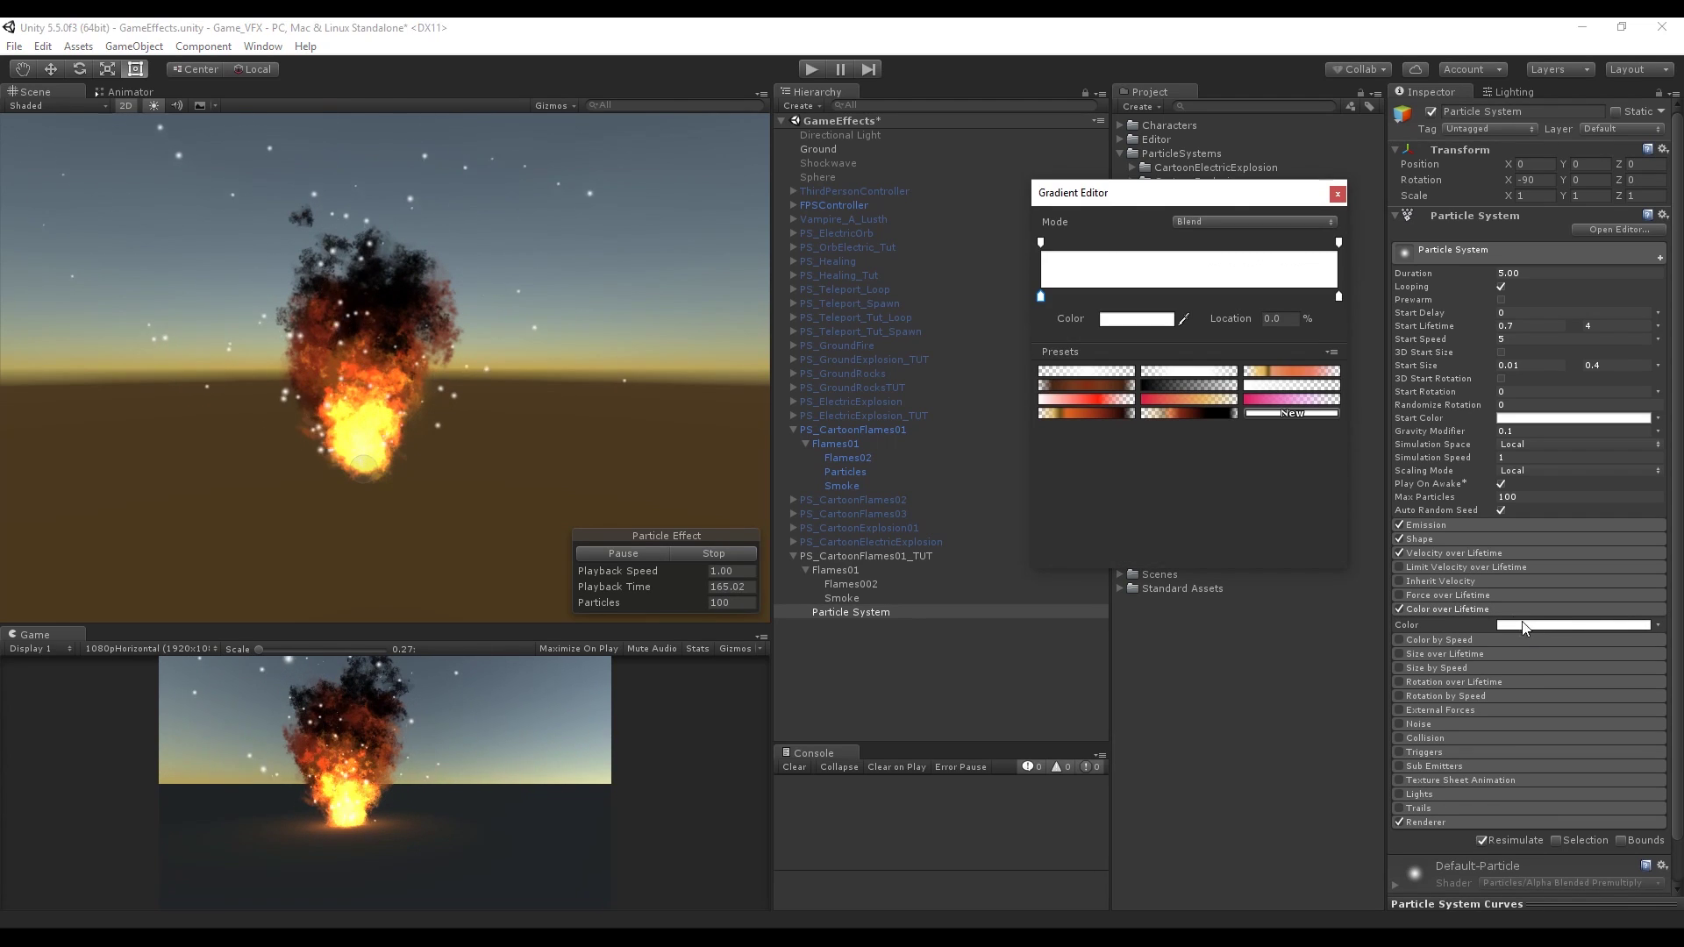
pyautogui.click(1156, 404)
pyautogui.click(1136, 318)
pyautogui.moveTo(838, 281)
pyautogui.mouseDown()
pyautogui.moveTo(824, 324)
pyautogui.moveTo(838, 291)
pyautogui.mouseUp()
pyautogui.click(1040, 242)
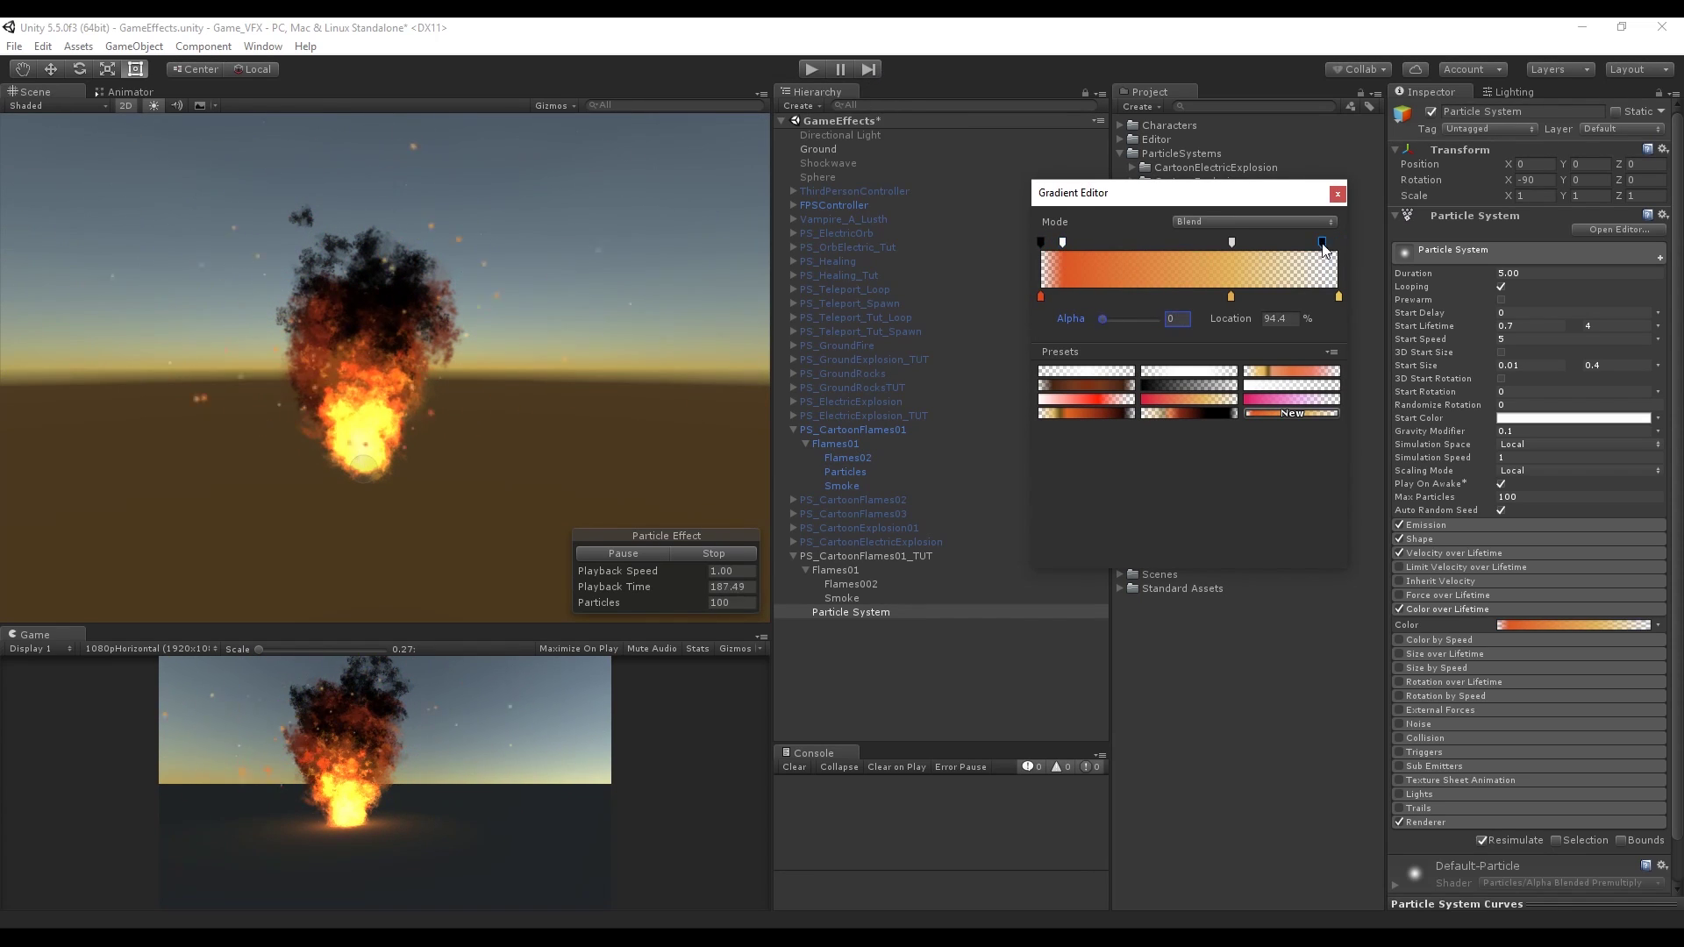
pyautogui.click(1337, 194)
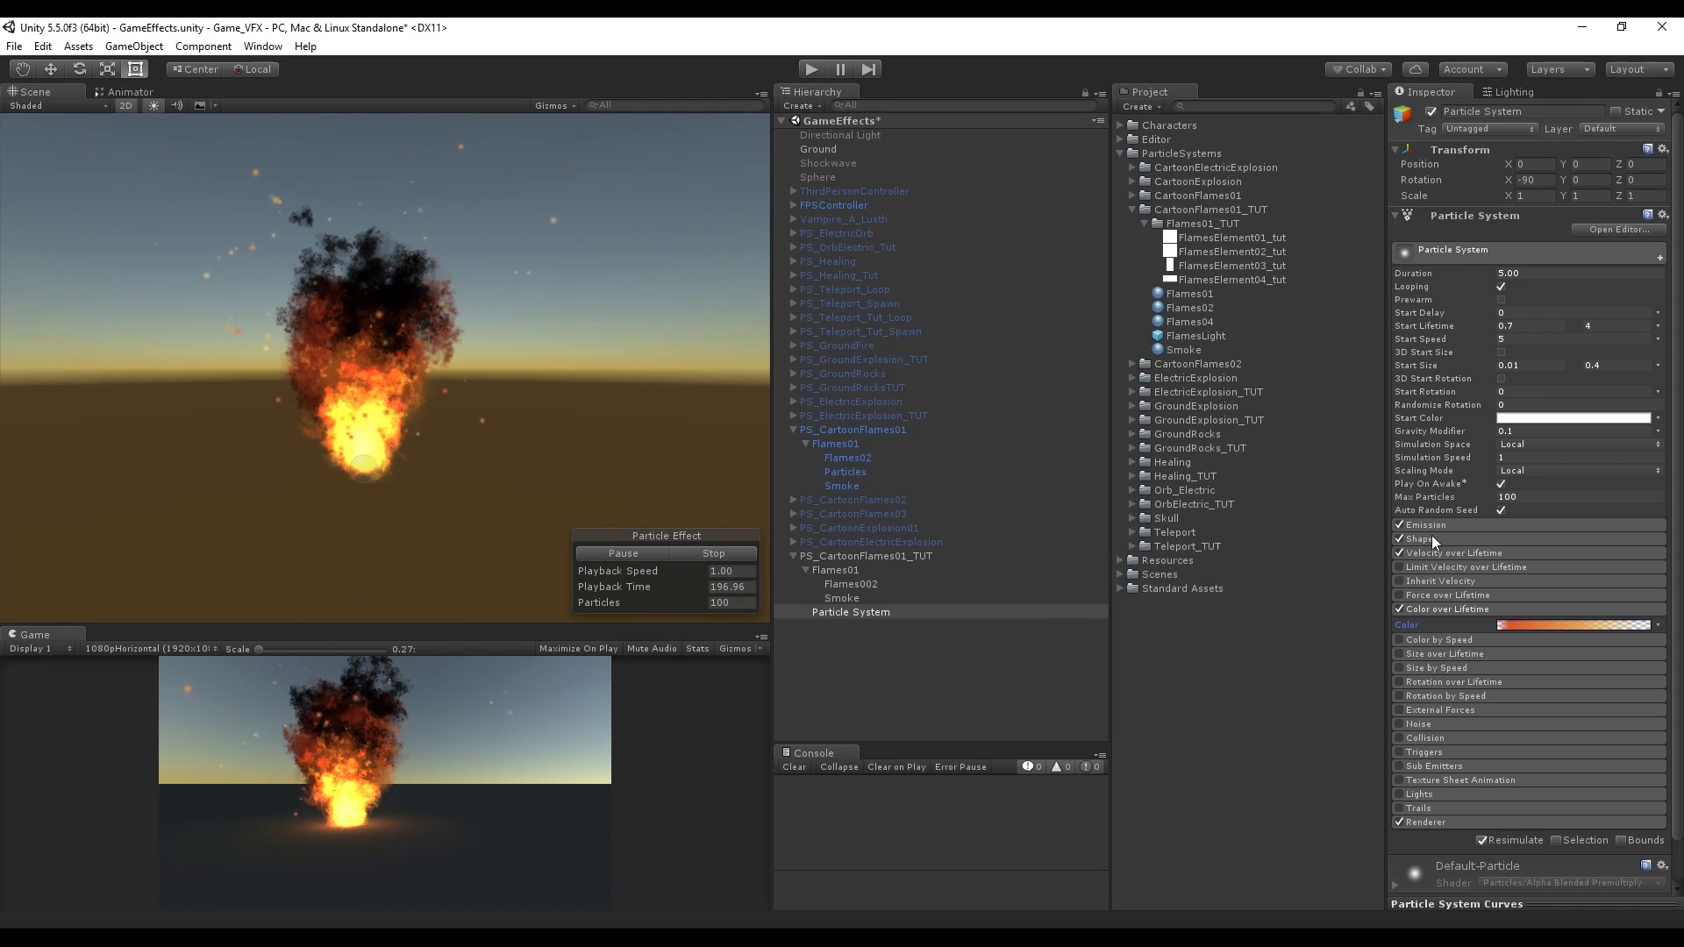
# Step: Enable Size over Lifetime with a downward curve that shrinks the particles from 1.0 to 0
pyautogui.click(1436, 609)
pyautogui.click(1423, 637)
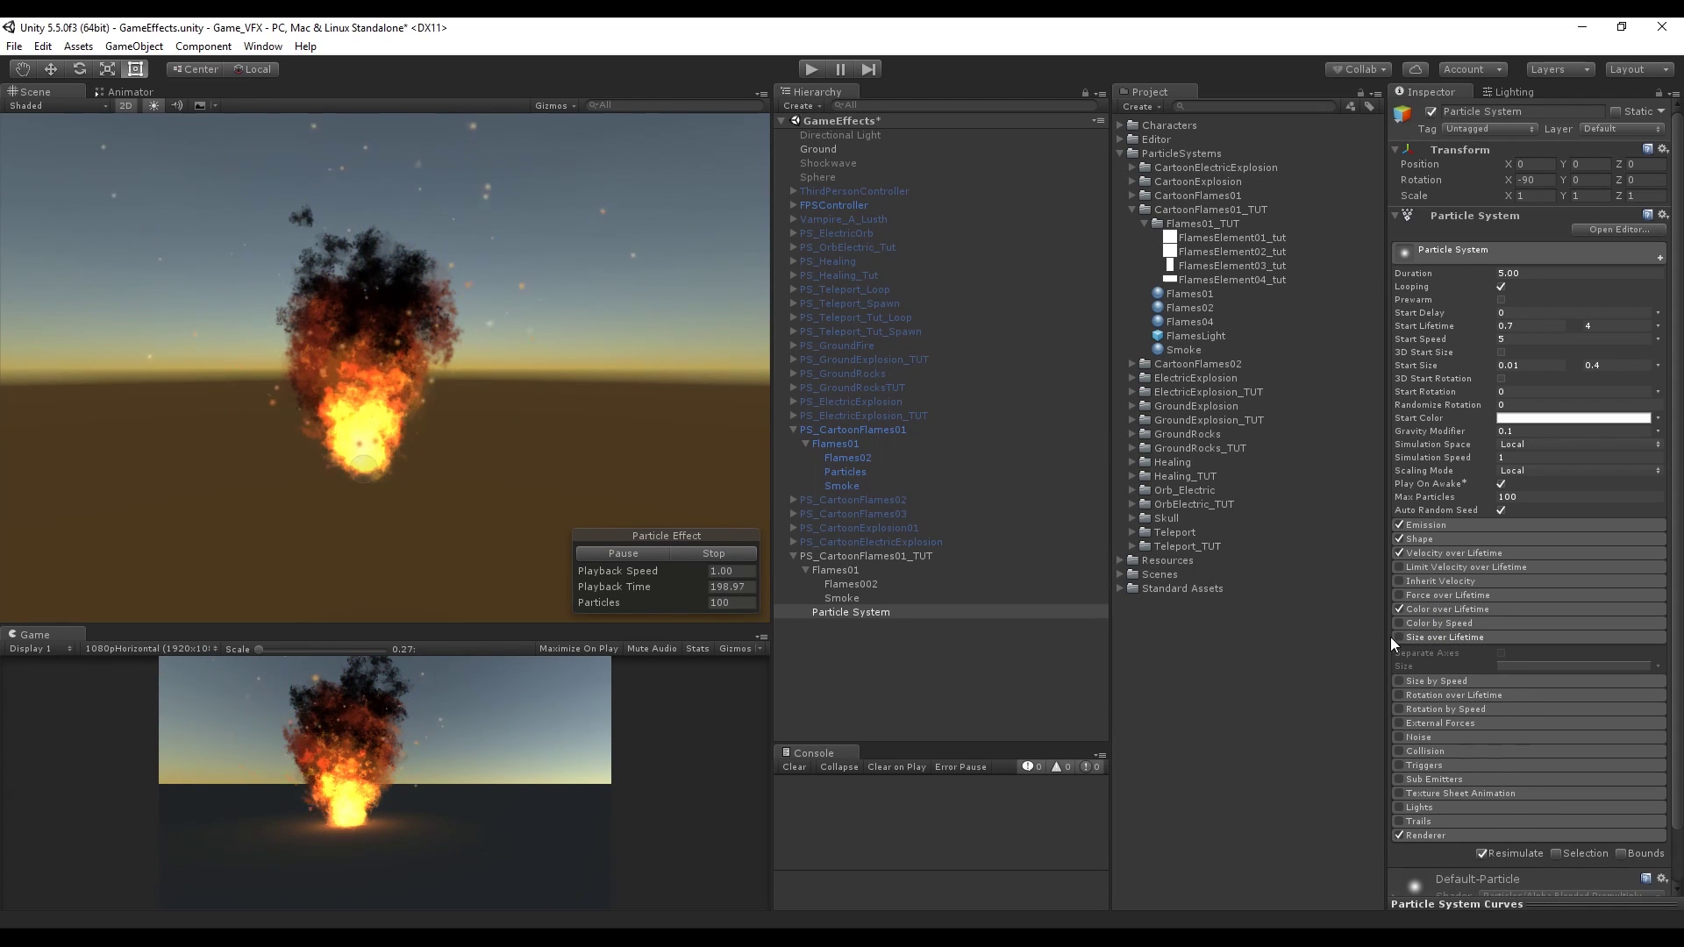
pyautogui.click(1399, 637)
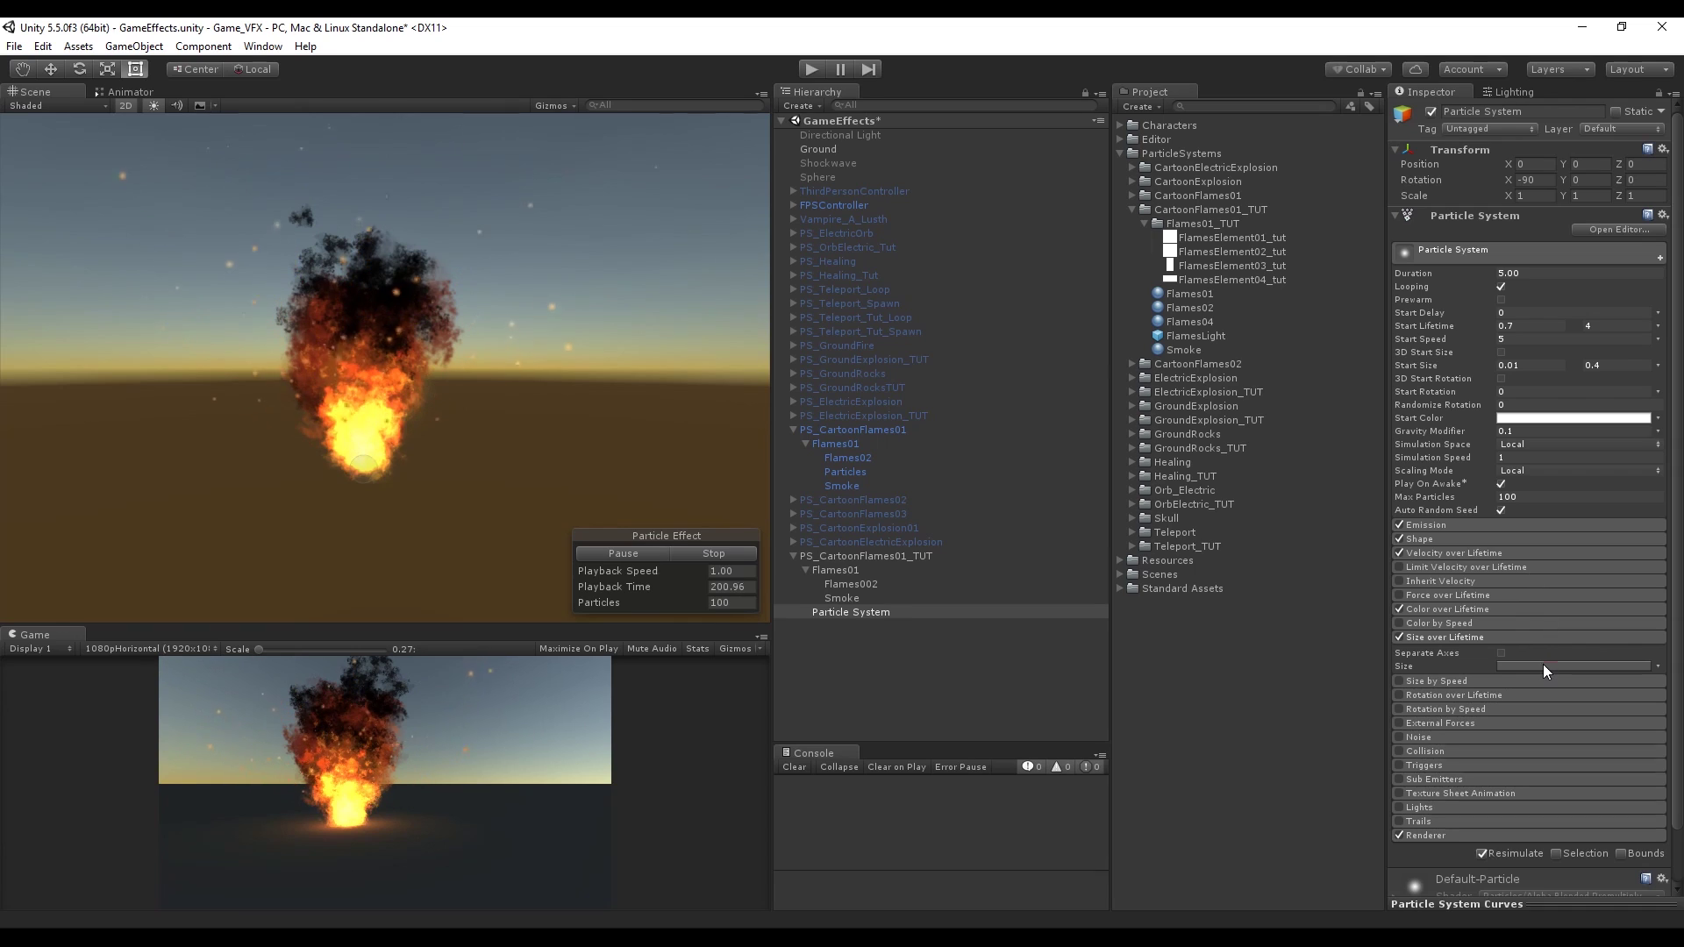
pyautogui.click(1539, 666)
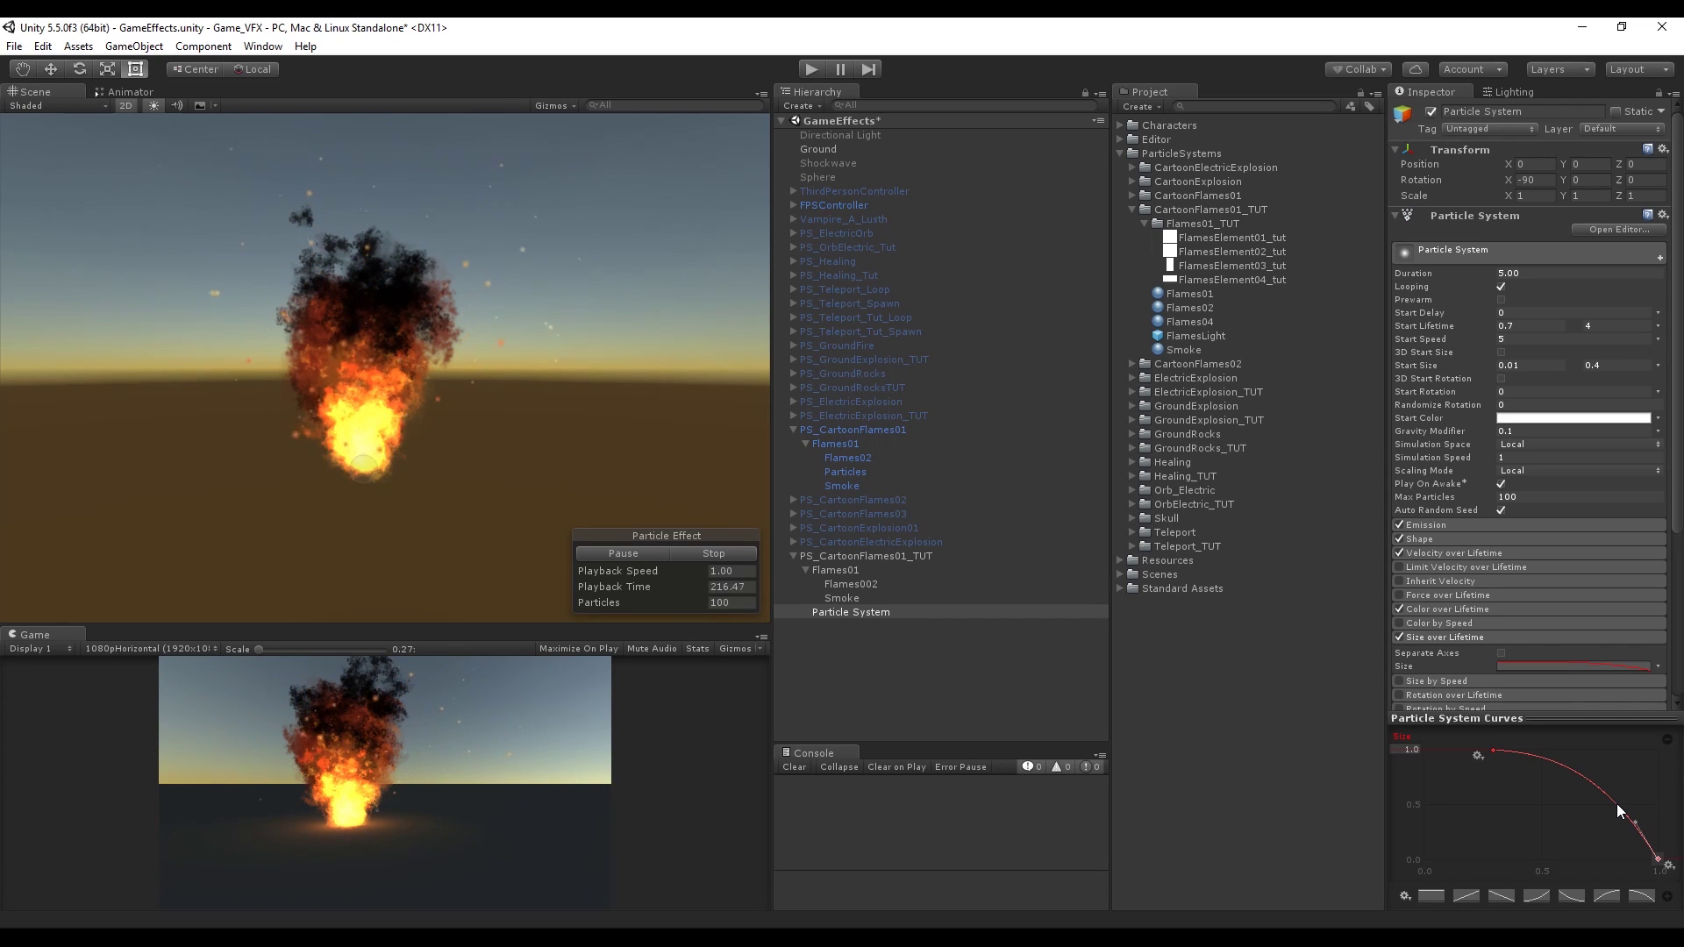
pyautogui.click(1473, 638)
pyautogui.scroll(-3, 1422, 565)
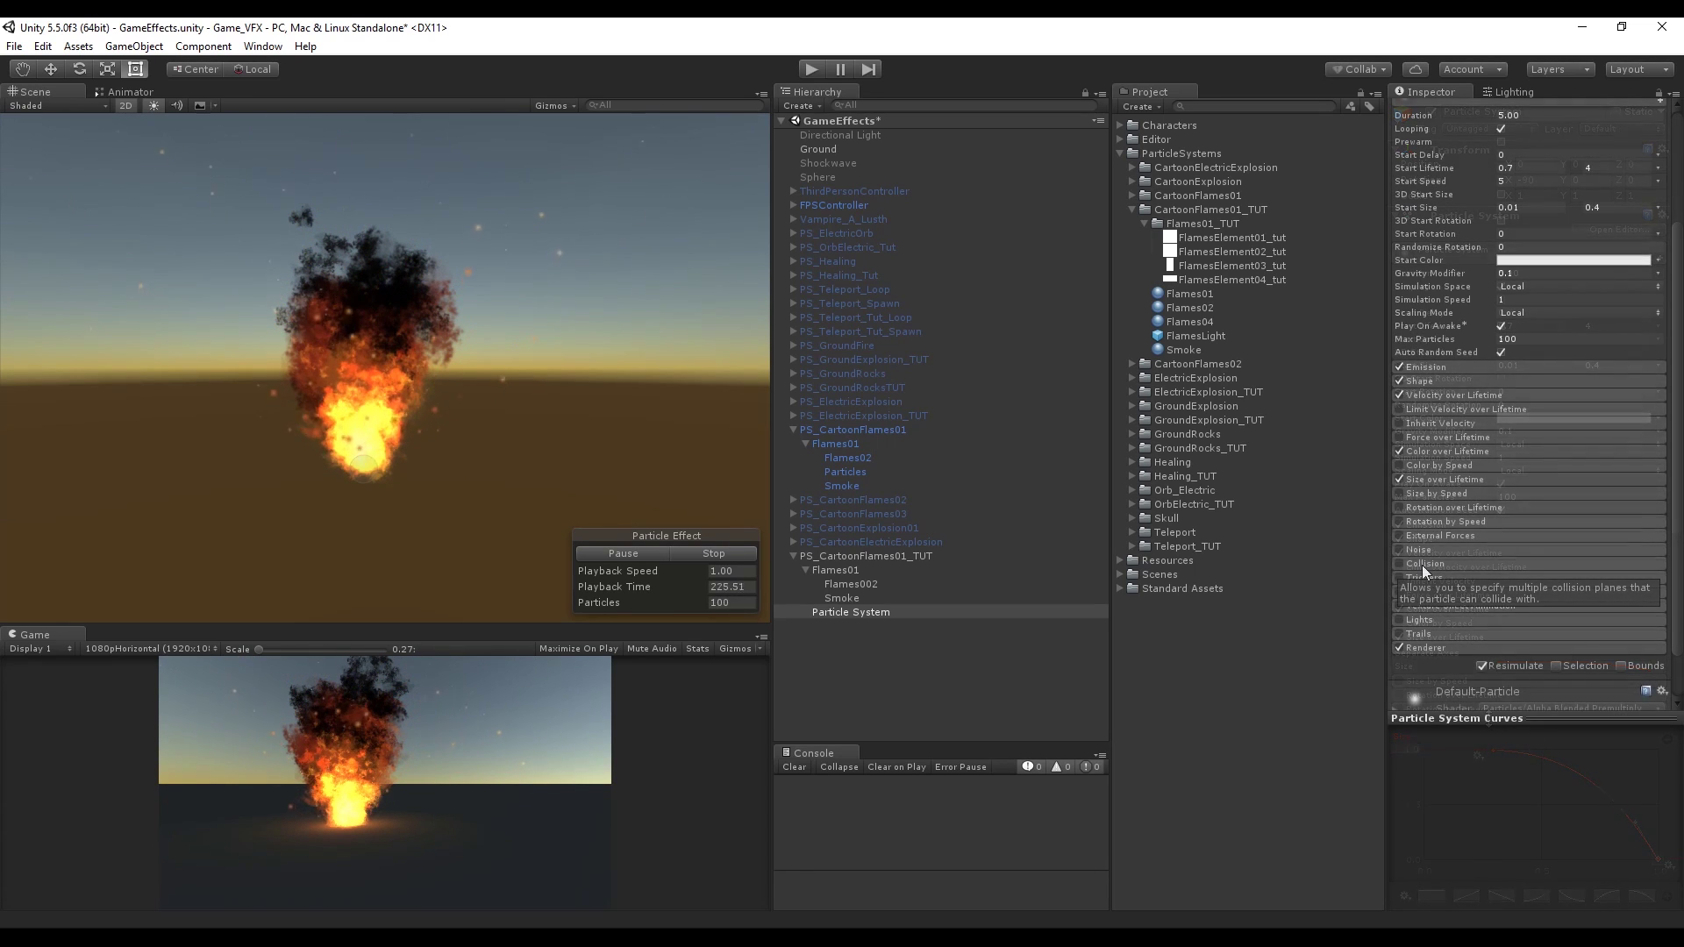
# Step: Set the gravity modifier to 0.3 and the first Z value of Velocity over Lifetime to 4
pyautogui.click(1546, 274)
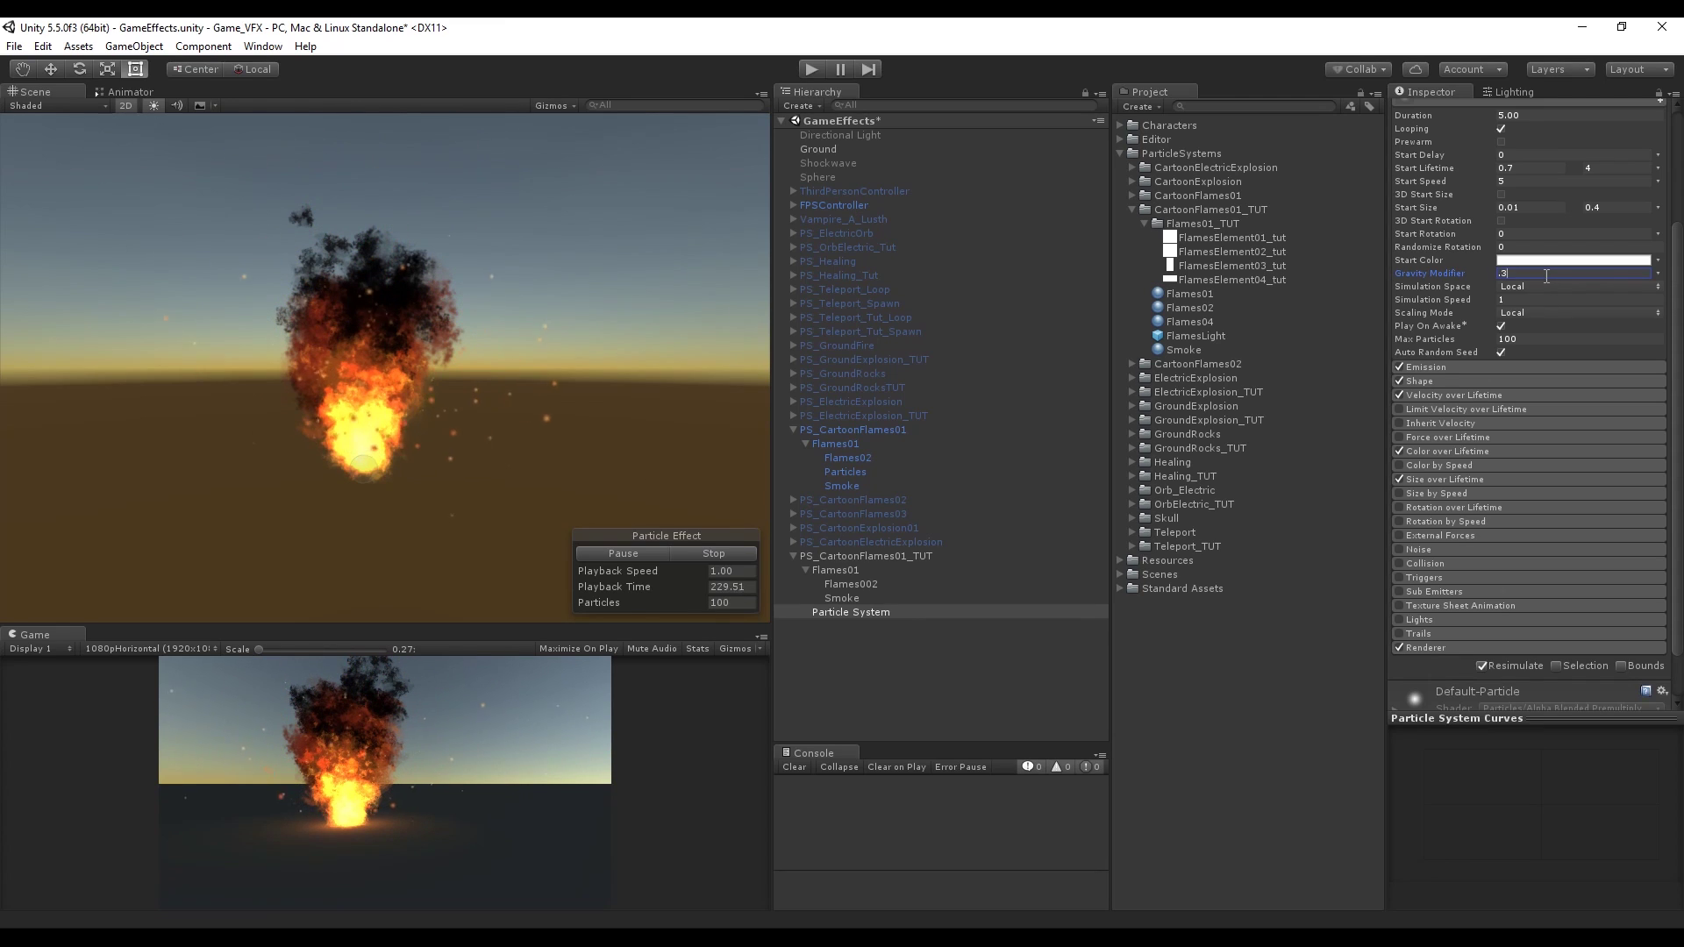
pyautogui.click(1531, 396)
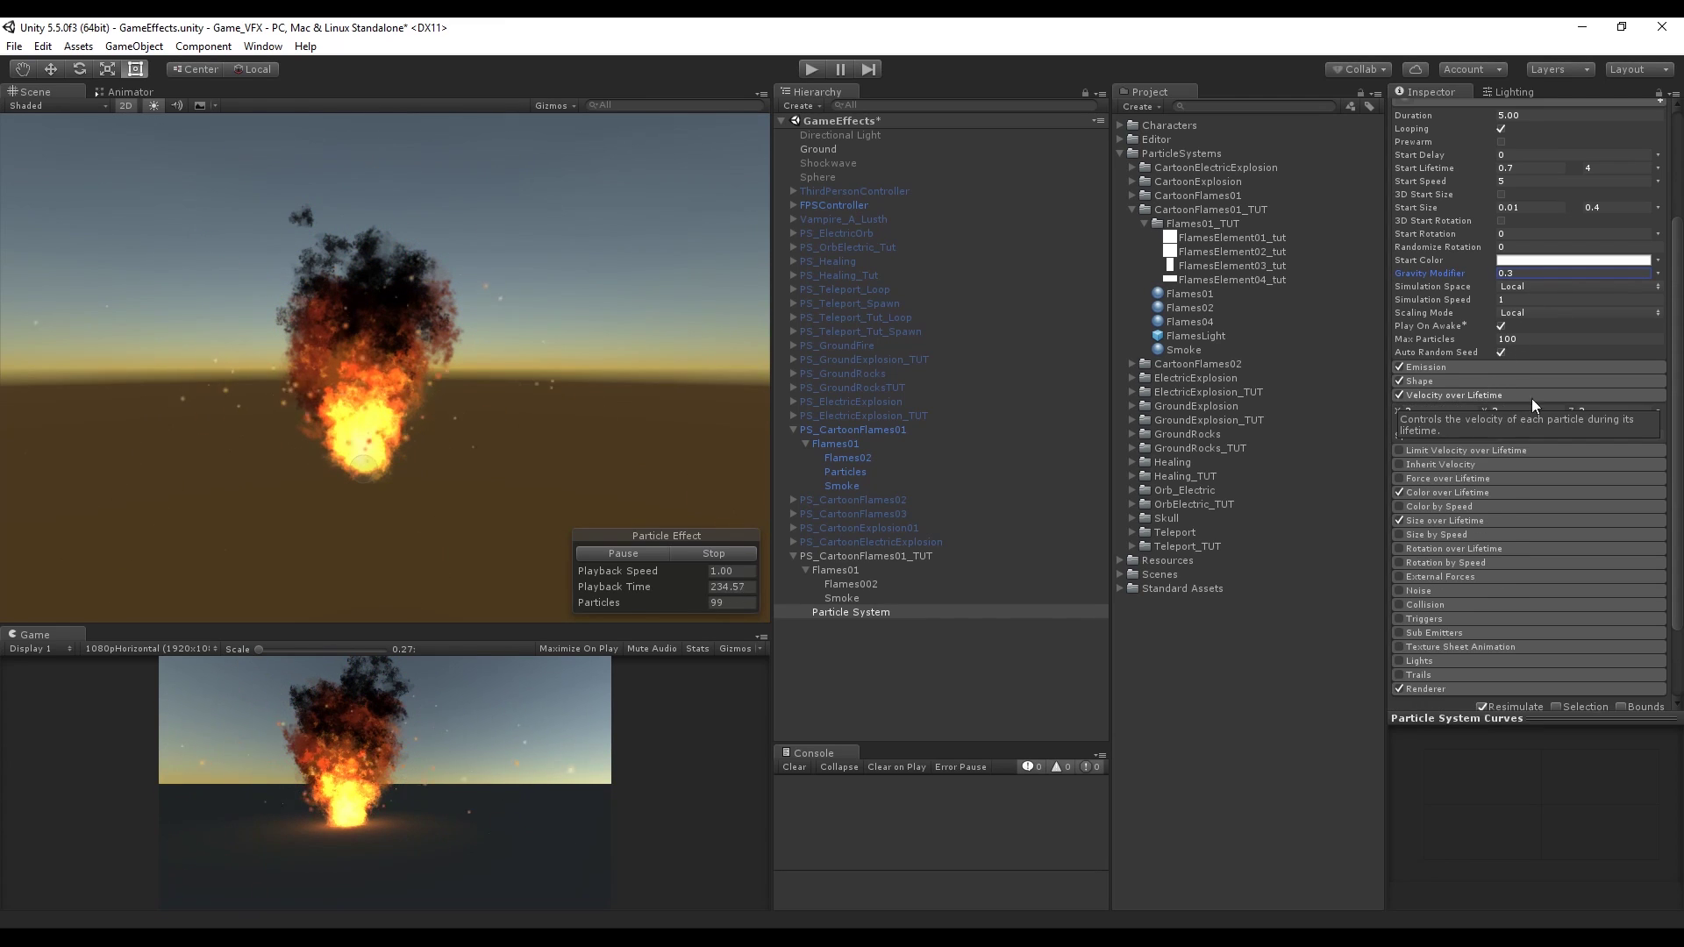
pyautogui.click(1610, 412)
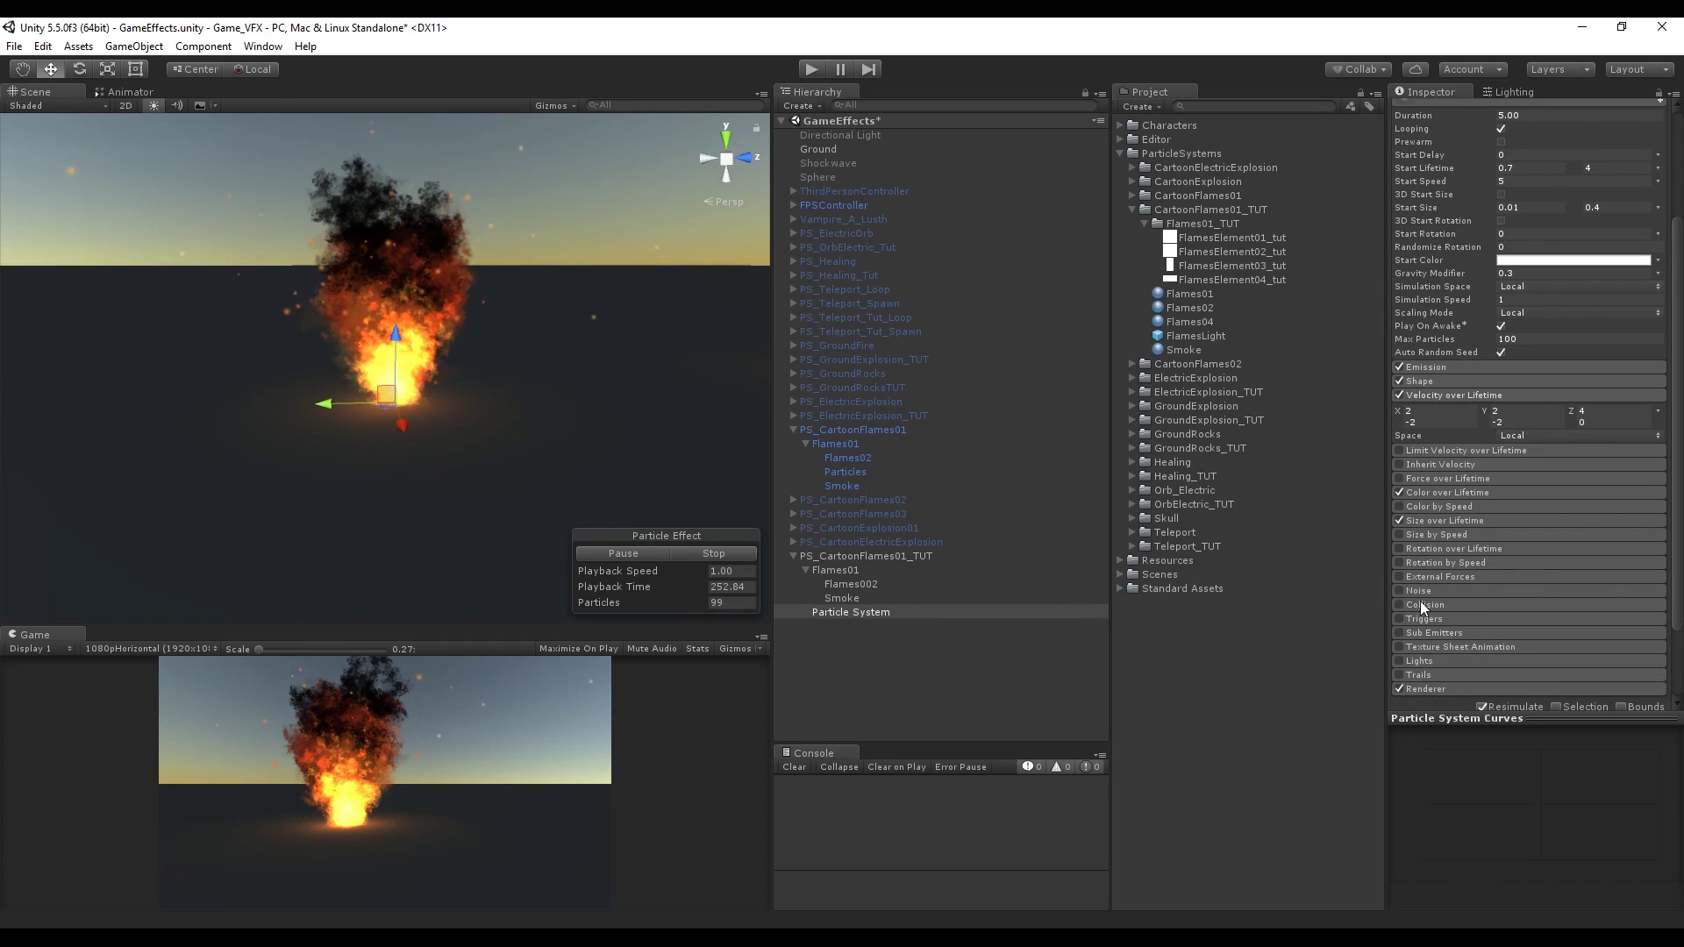
# Step: Enable the Collision module and set its type to World
pyautogui.scroll(-3, 1419, 602)
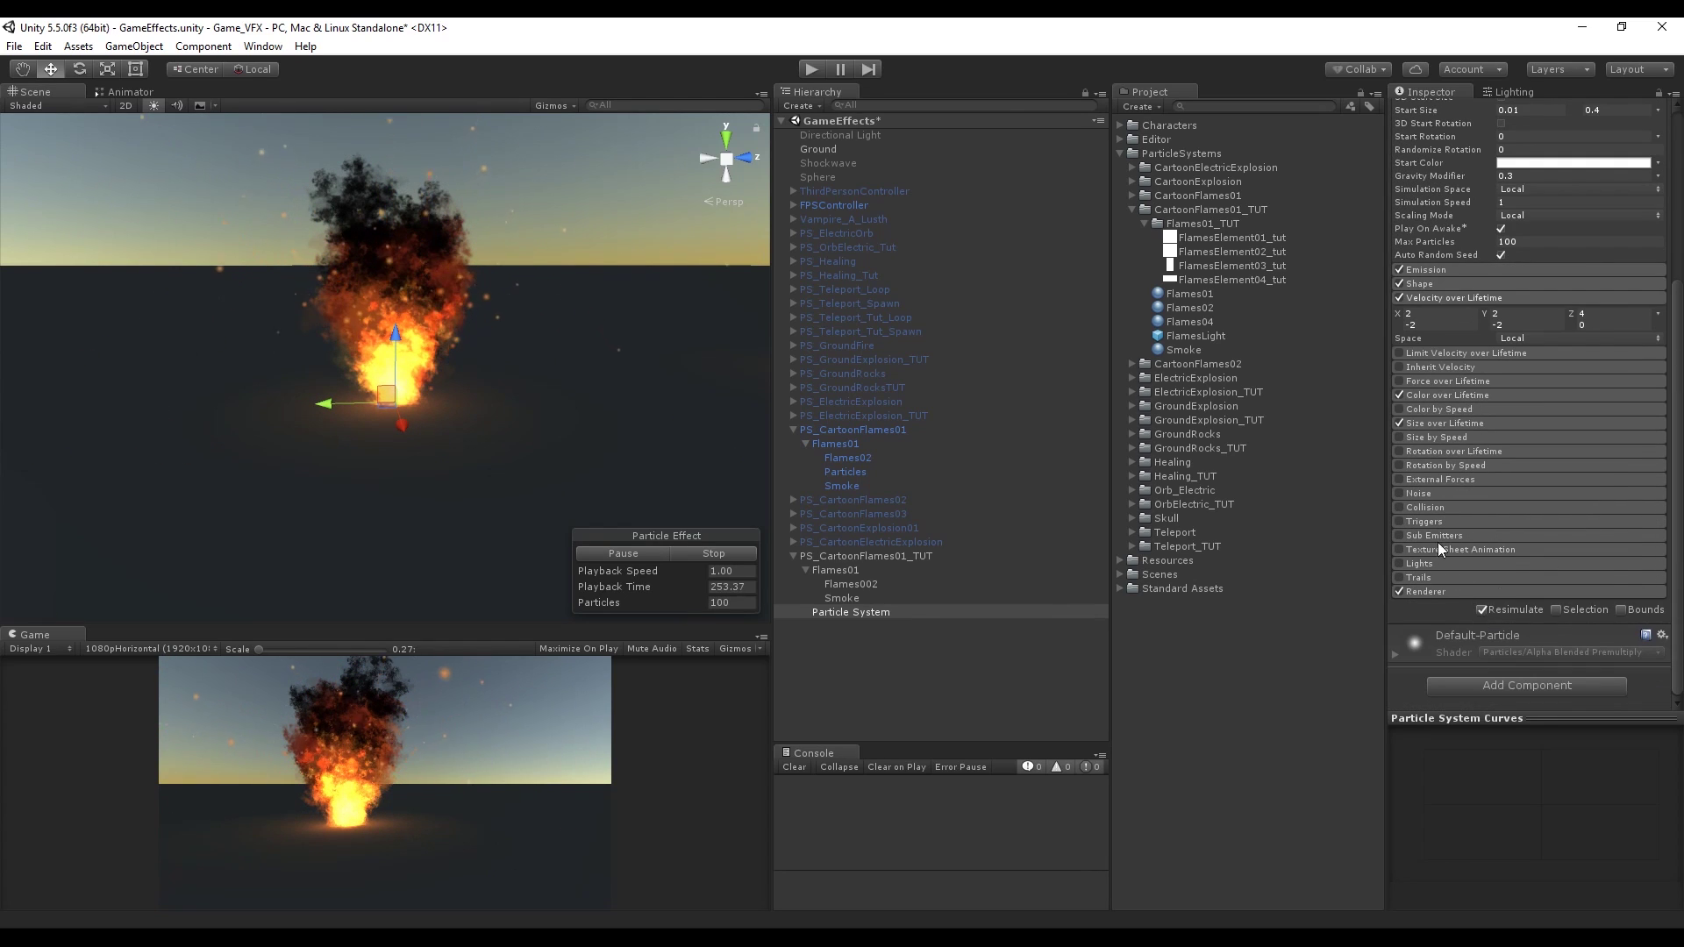
pyautogui.click(1430, 507)
pyautogui.click(1402, 507)
pyautogui.click(1650, 524)
pyautogui.click(1428, 562)
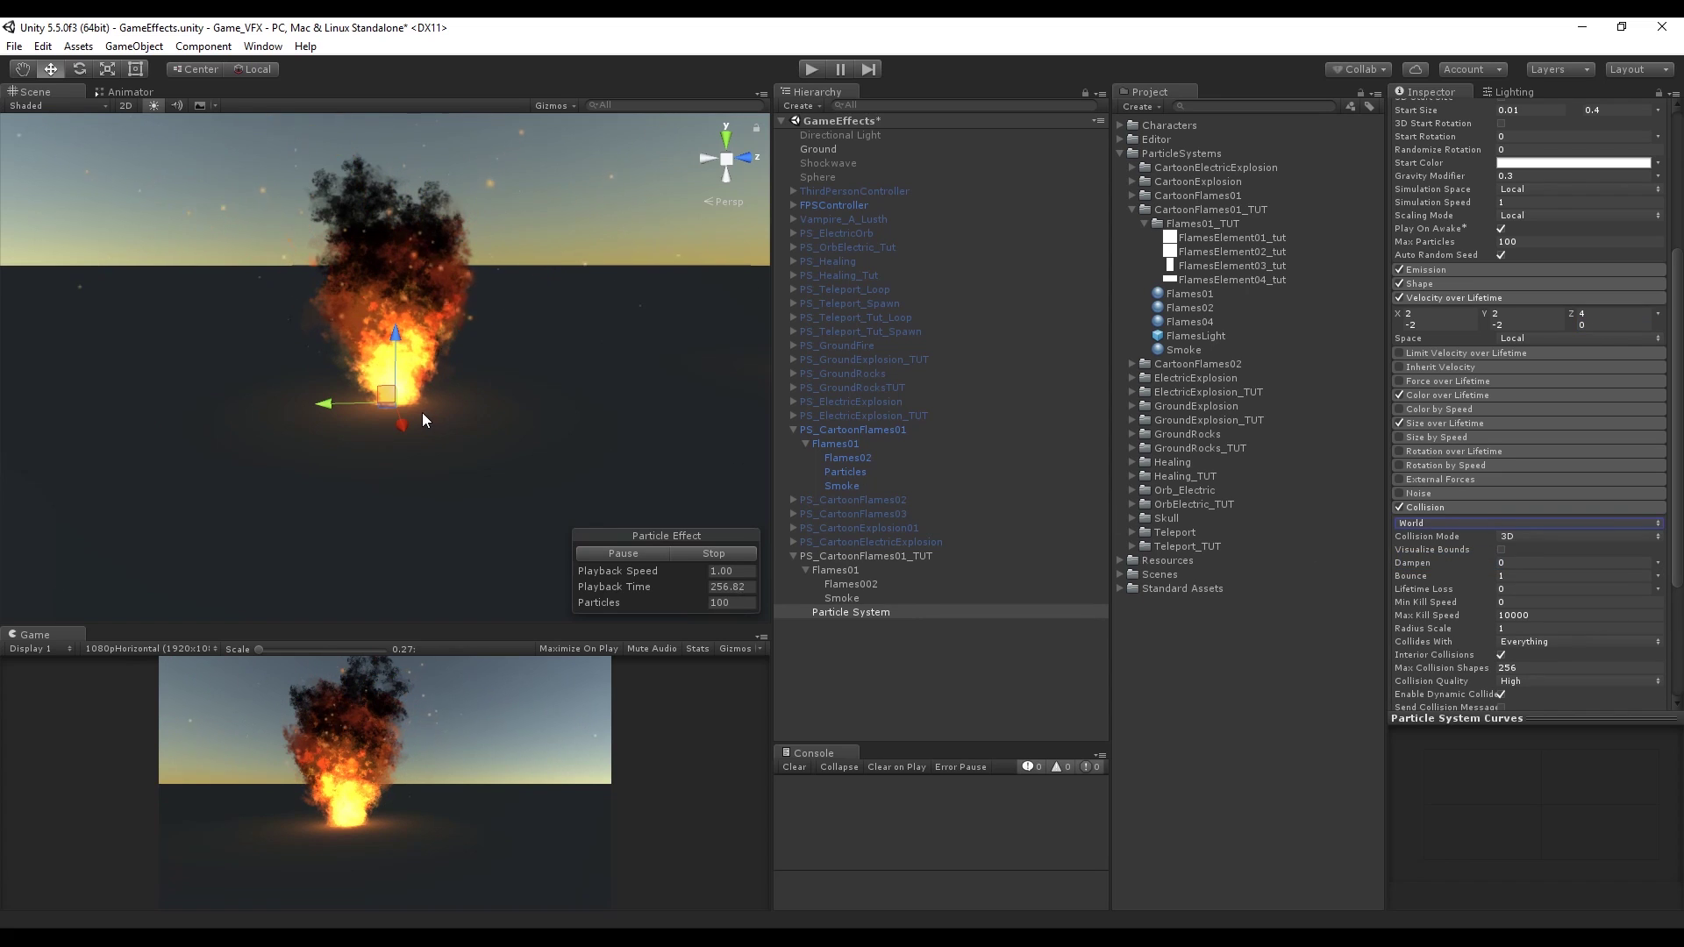
# Step: Set the first Z value of Velocity over Lifetime to -3 and the collision bounce to 0.1
pyautogui.click(1583, 313)
pyautogui.write('-3')
pyautogui.click(1533, 575)
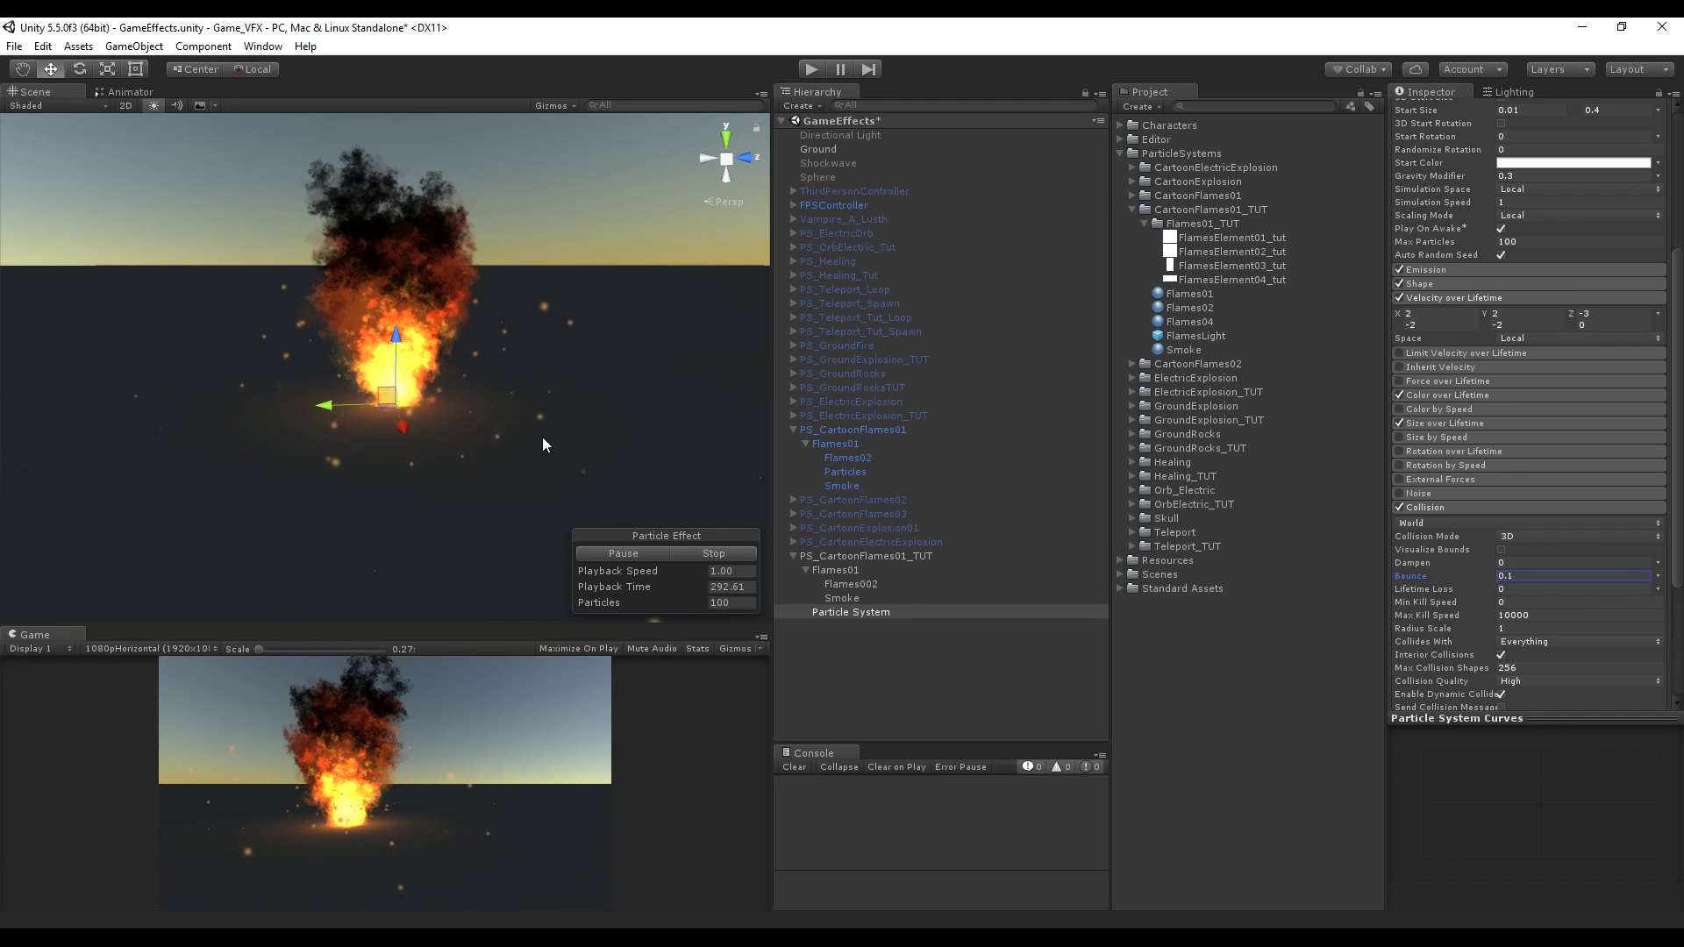
# Step: Change the Renderer's render mode to Stretched Billboard with a speed scale of 0.07
pyautogui.scroll(-5, 1471, 519)
pyautogui.click(1438, 591)
pyautogui.scroll(-4, 1573, 561)
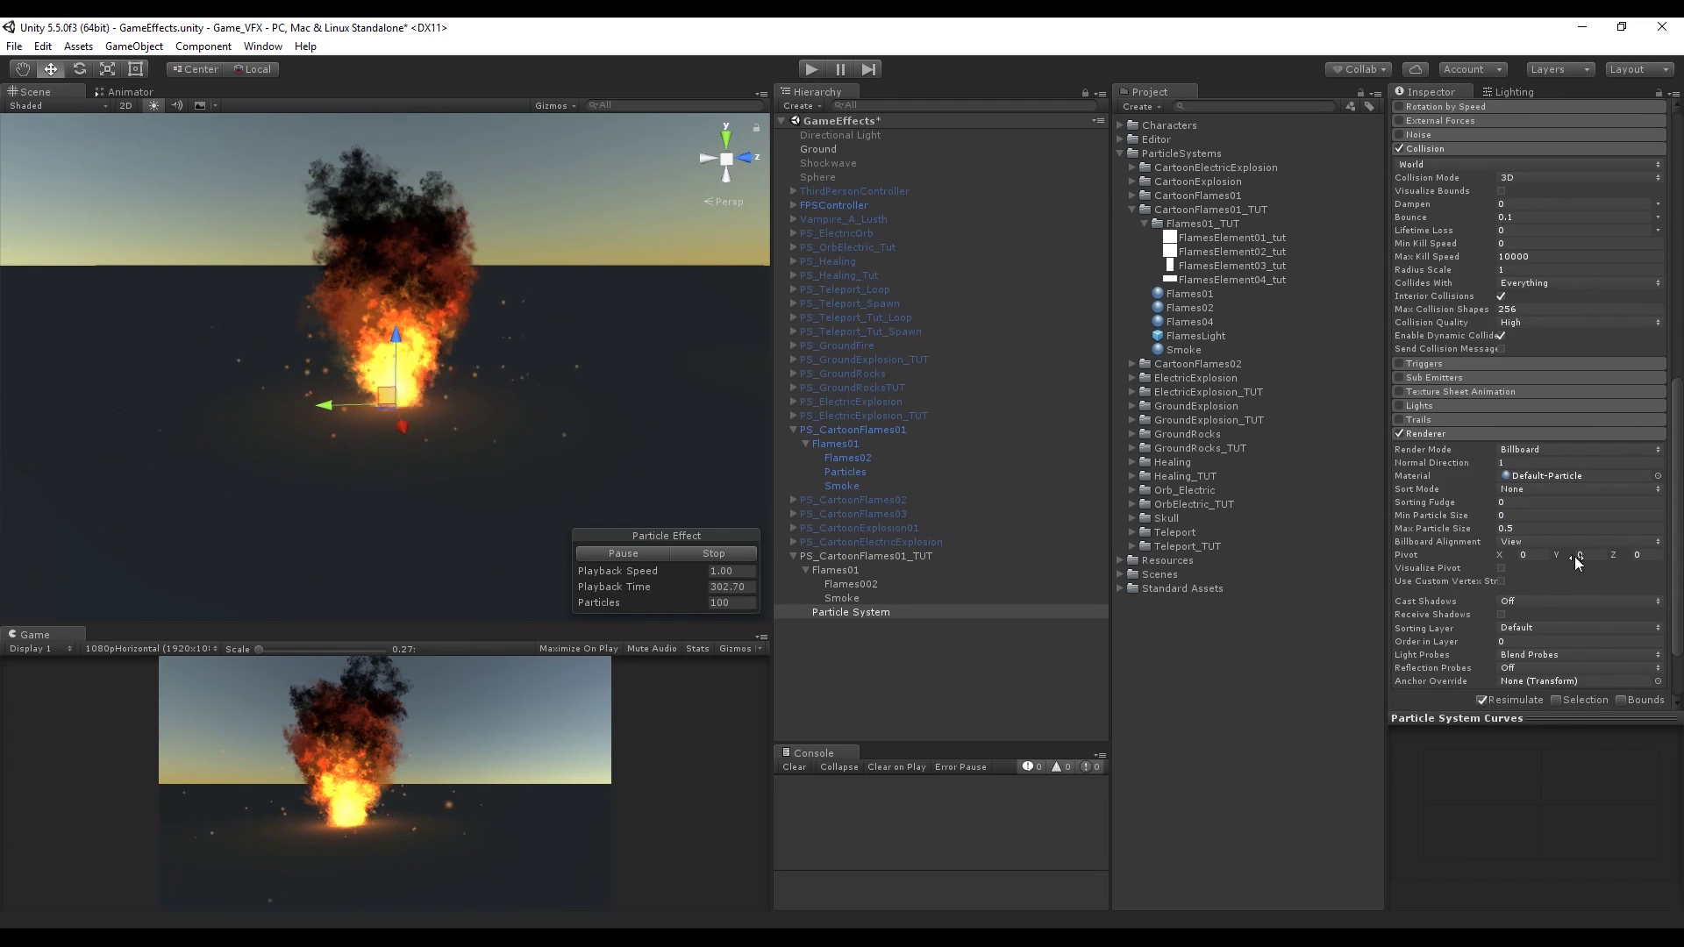
pyautogui.click(1641, 449)
pyautogui.click(1552, 488)
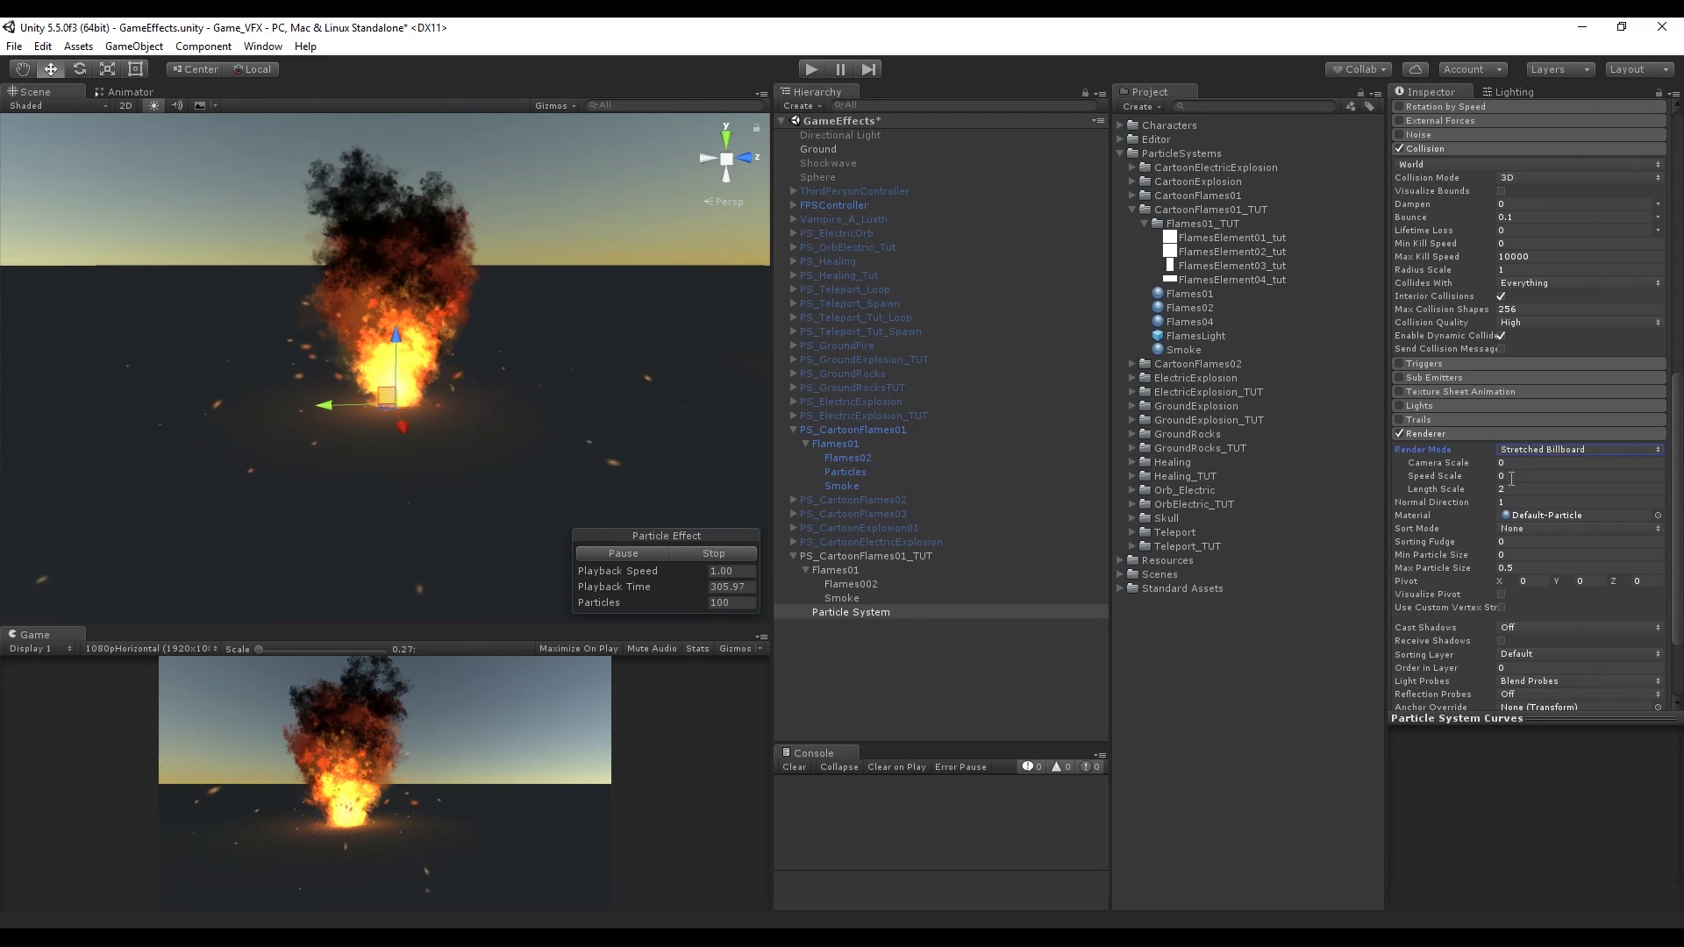
pyautogui.write('.2')
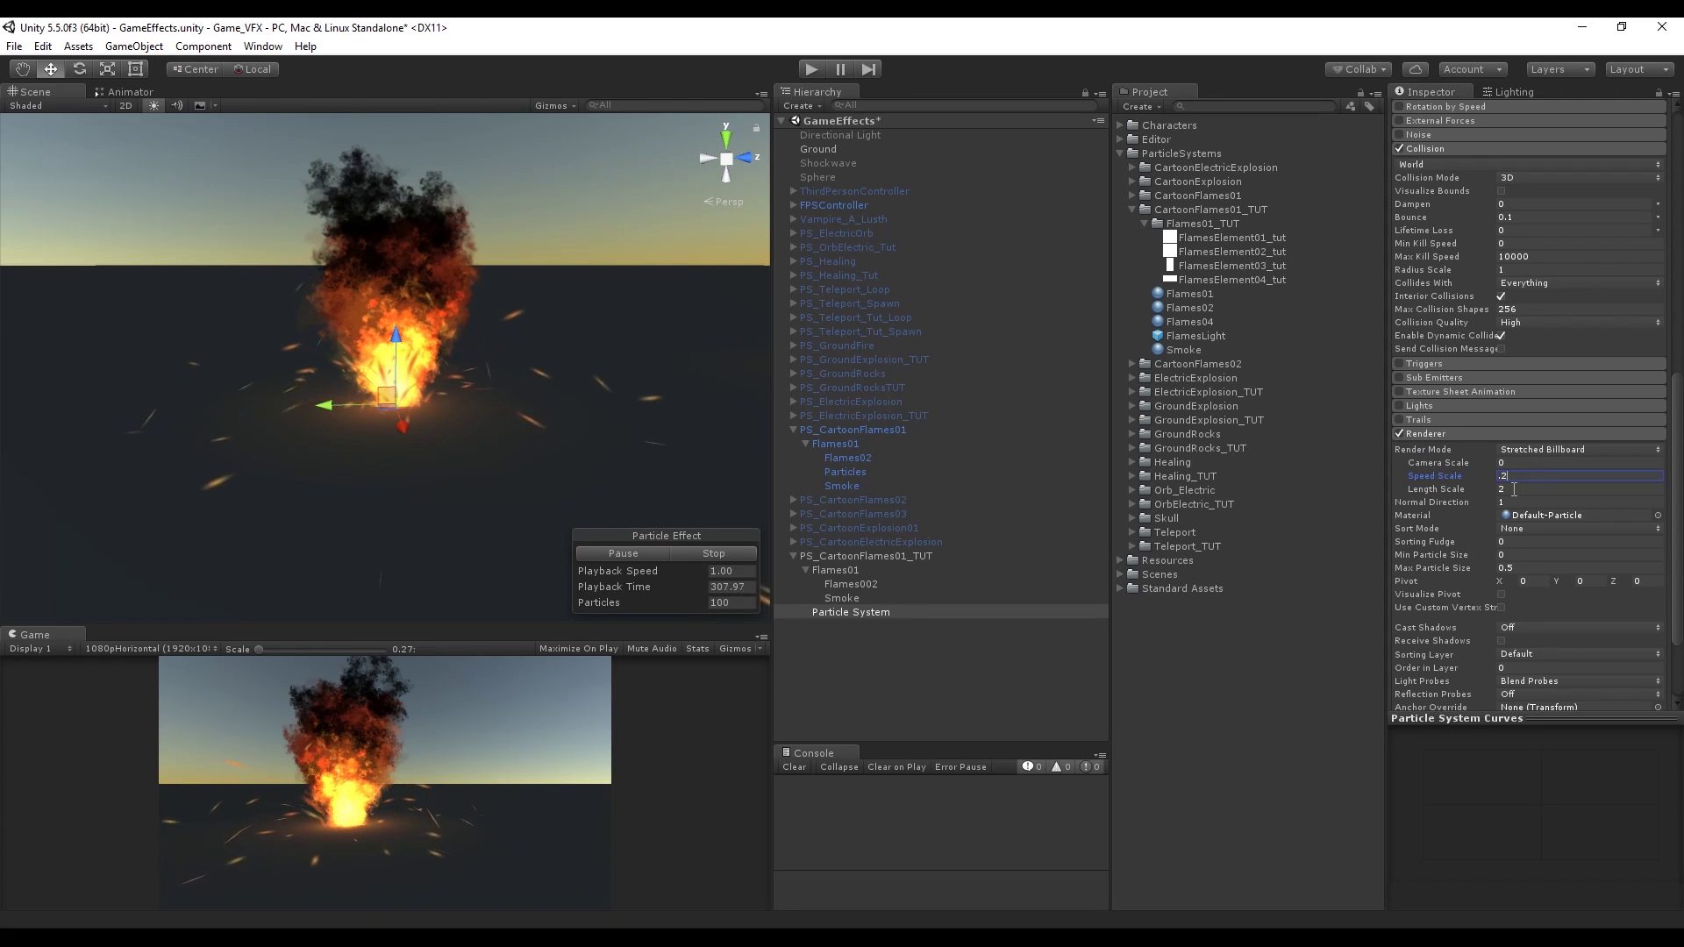
pyautogui.press('BackSpace')
pyautogui.write('02')
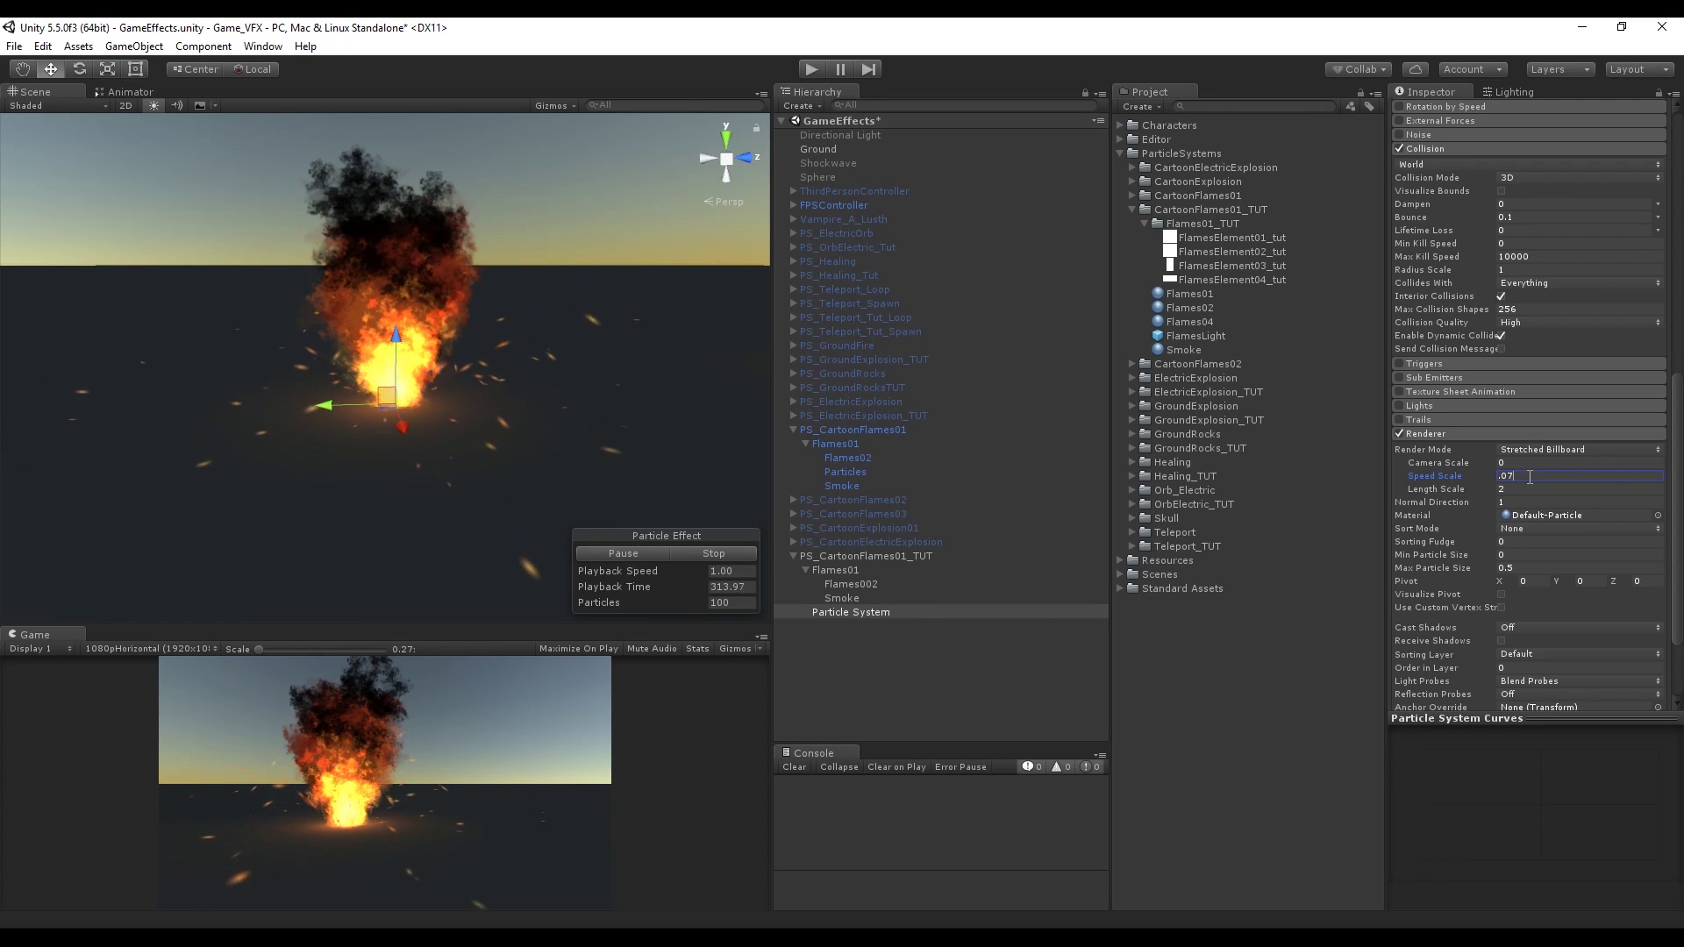
# Step: Reduce the upper limit of the particles' start size to 0.1
pyautogui.scroll(5, 1584, 392)
pyautogui.scroll(3, 1614, 210)
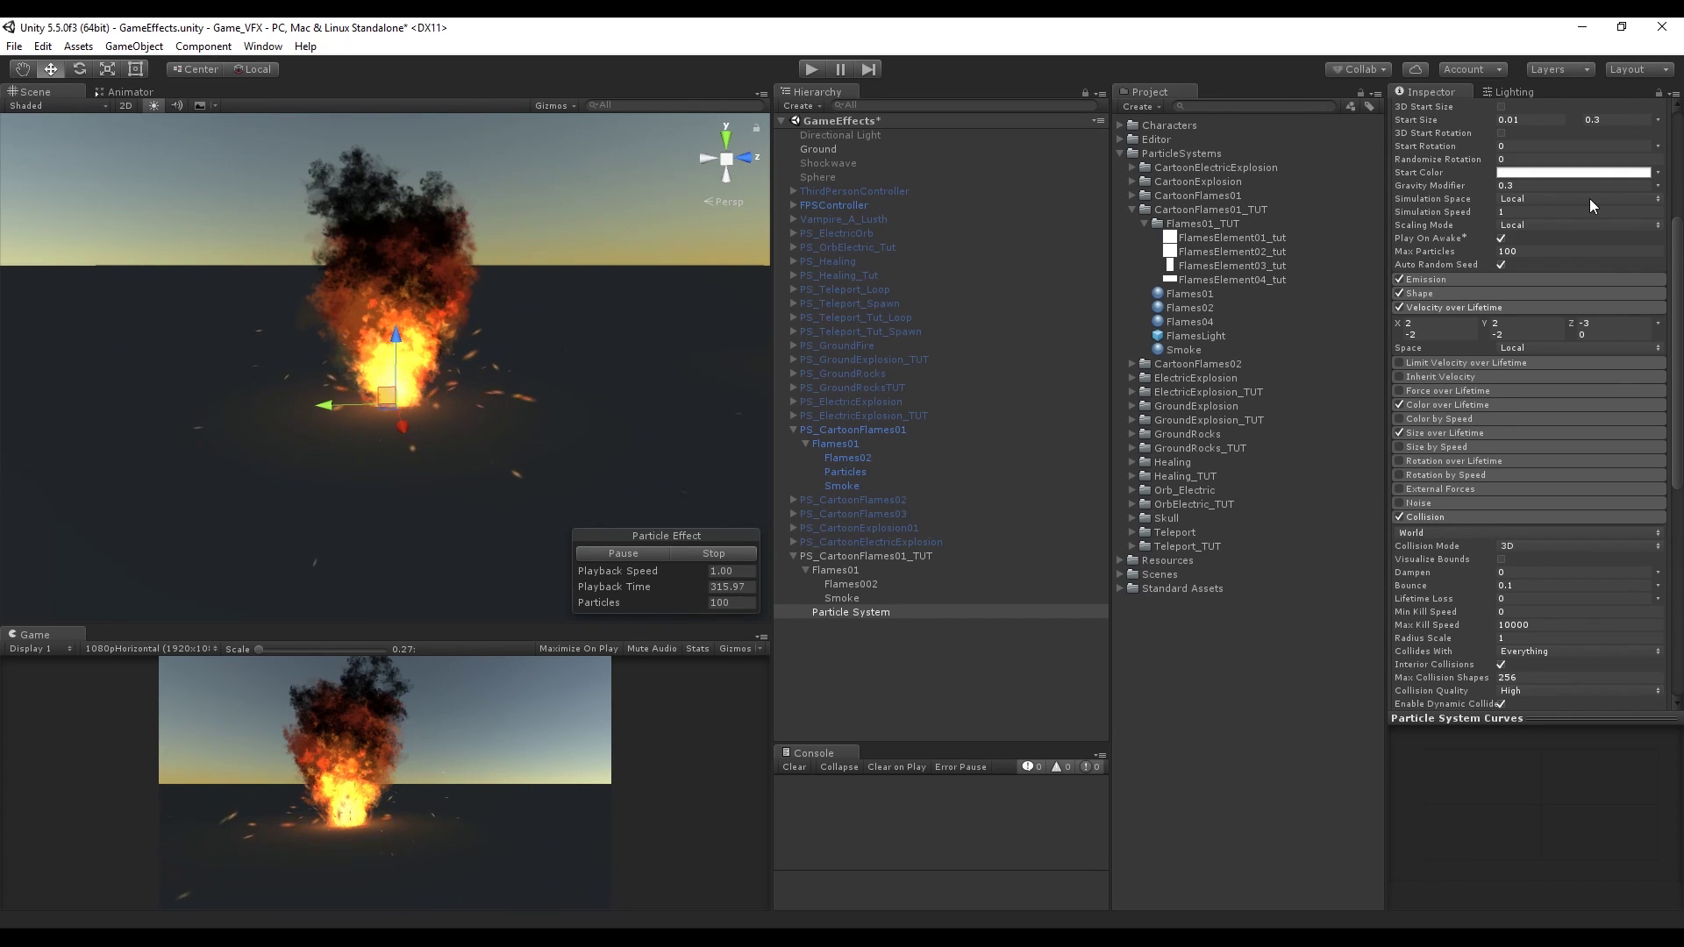
pyautogui.click(1616, 172)
pyautogui.press('BackSpace')
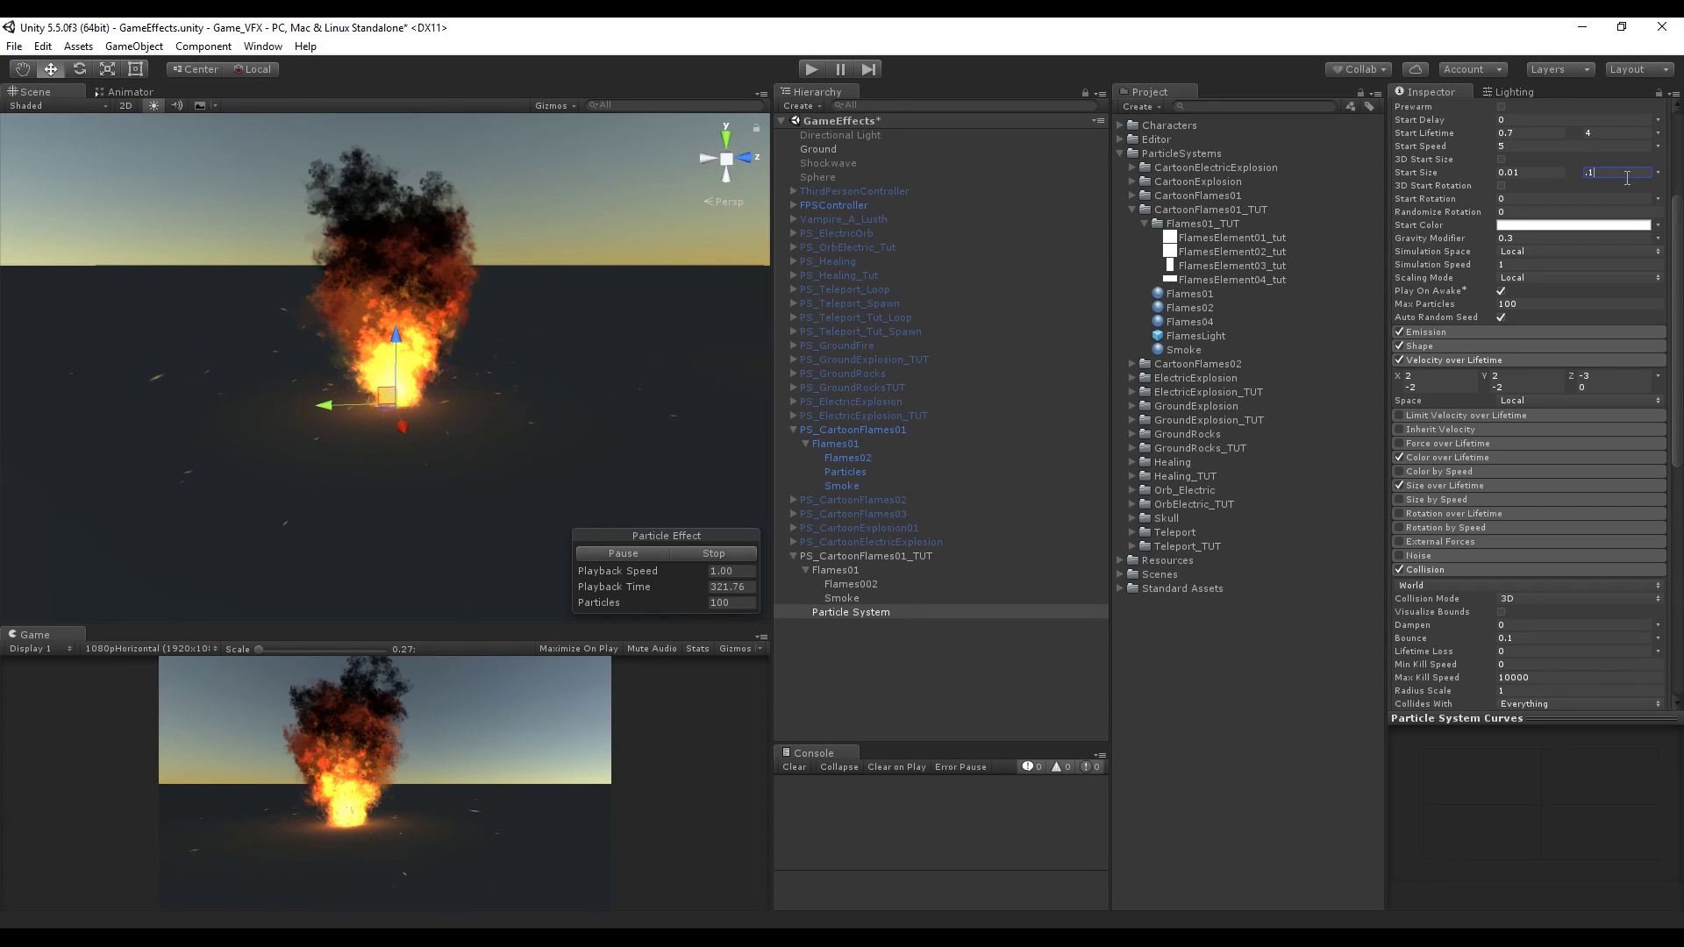
# Step: Set start speed to random between 1 and 3, maximum start lifetime to 3, first Z velocity to 4 and maximum particles to 200
pyautogui.scroll(2, 1617, 219)
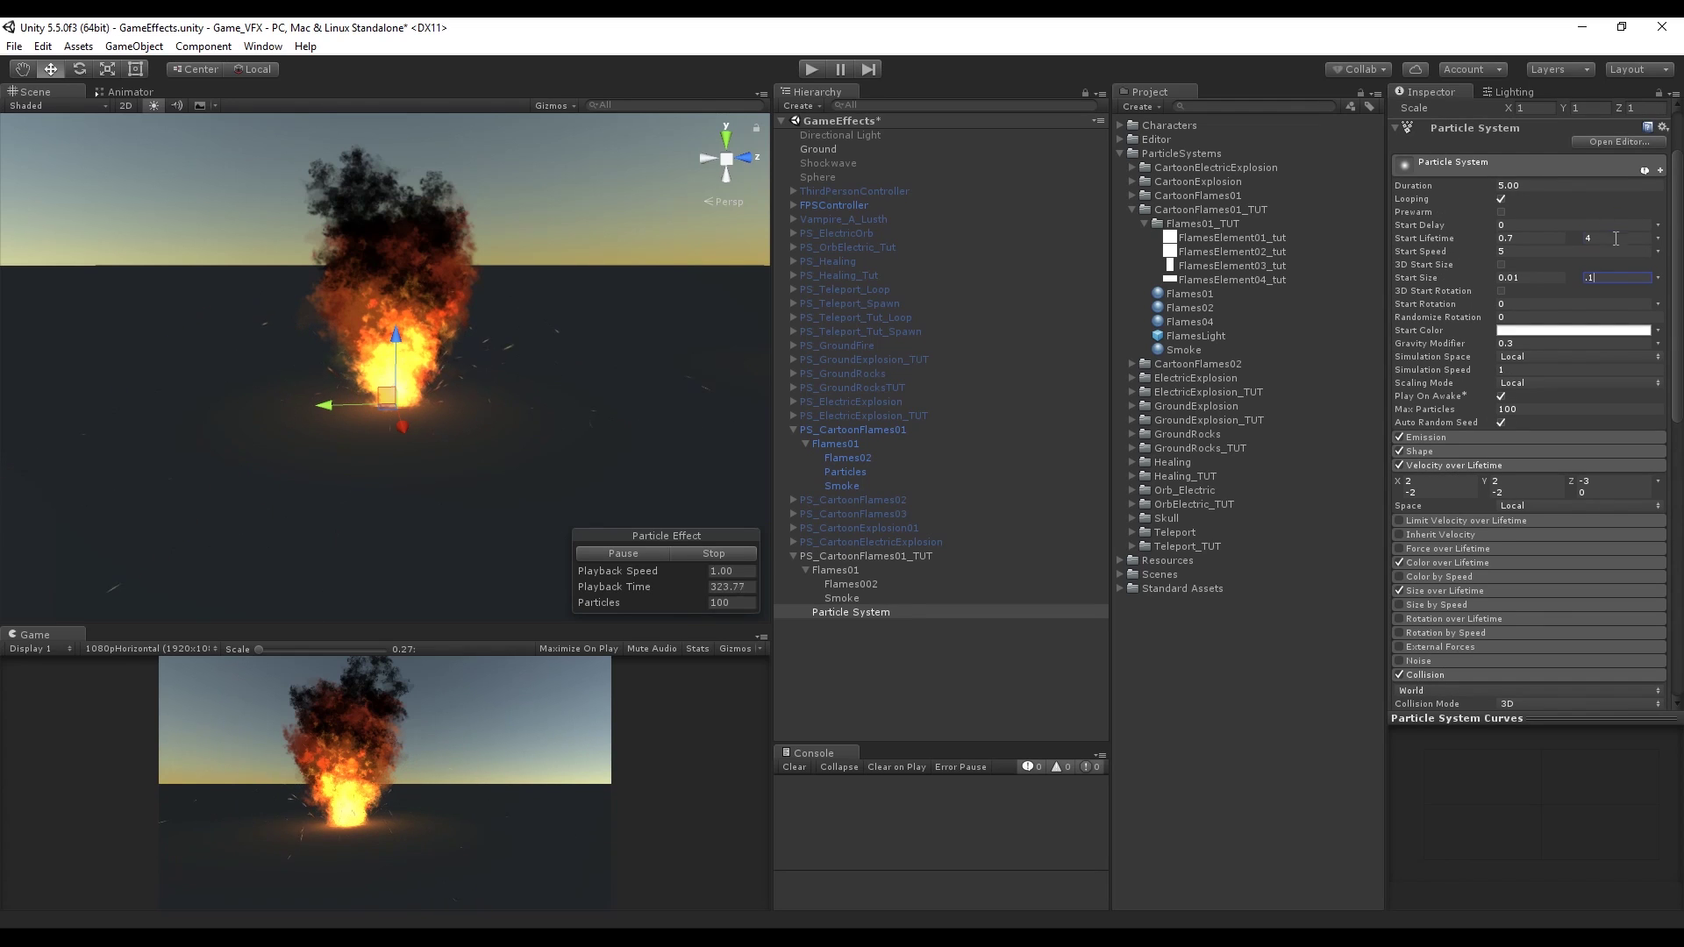
pyautogui.click(1657, 252)
pyautogui.click(1631, 299)
pyautogui.scroll(-1, 1648, 422)
pyautogui.write('4')
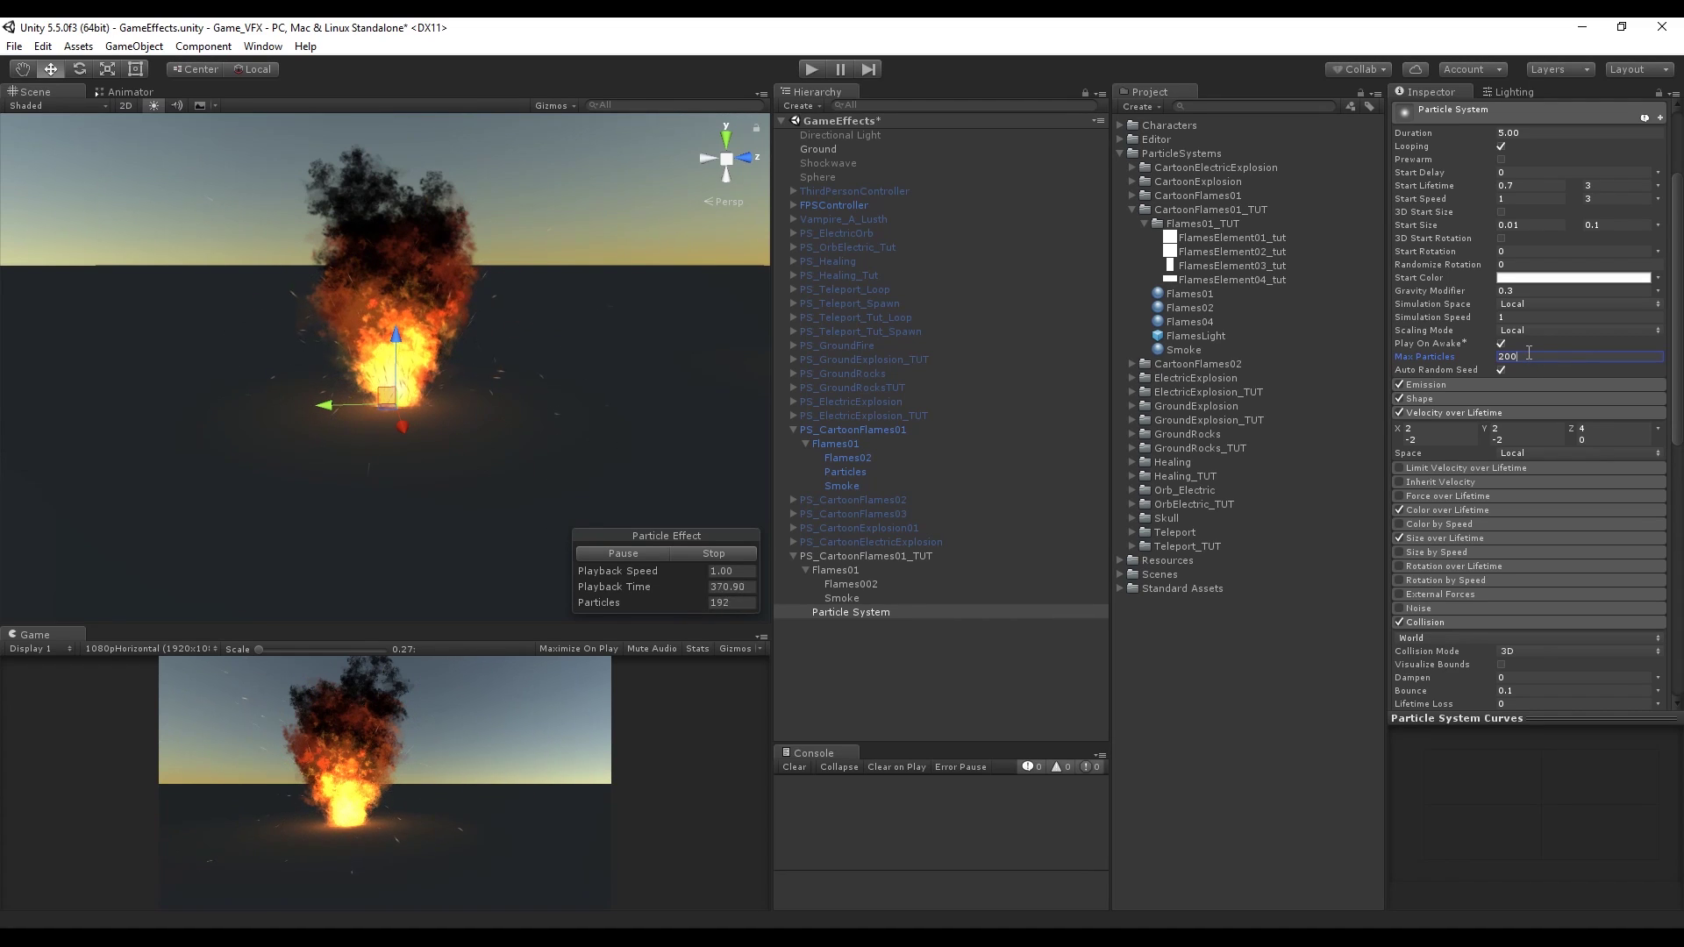
# Step: Enable the Trails module and apply the Flames02 material to the particle system
pyautogui.scroll(-7, 1581, 473)
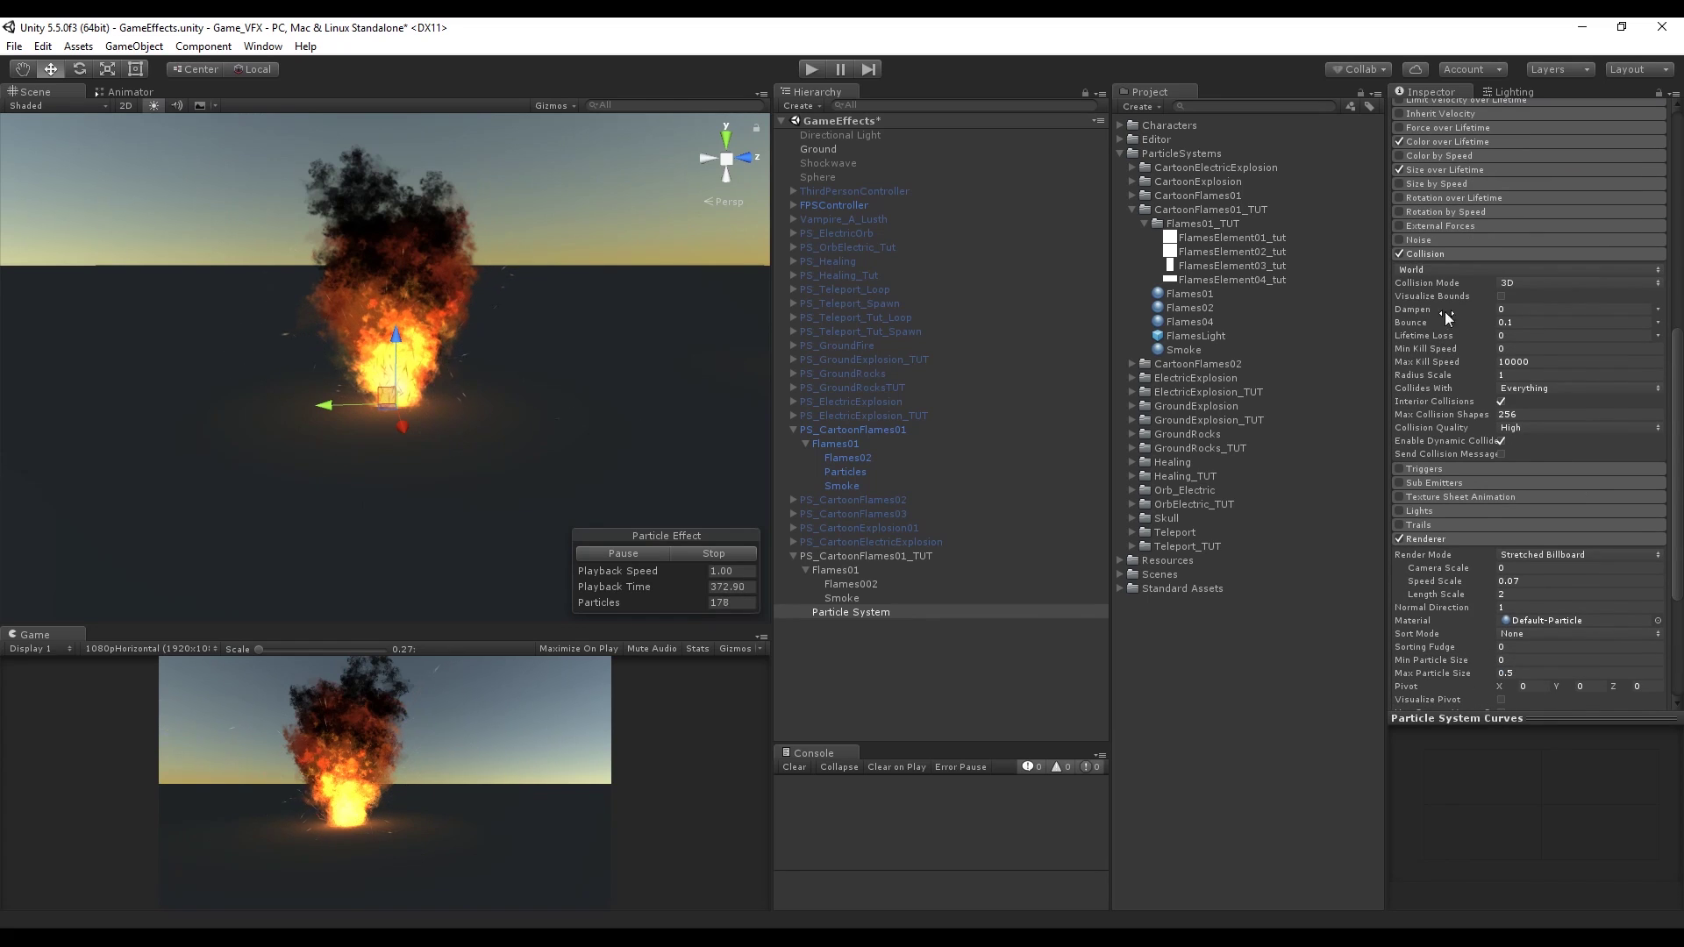
pyautogui.click(1438, 256)
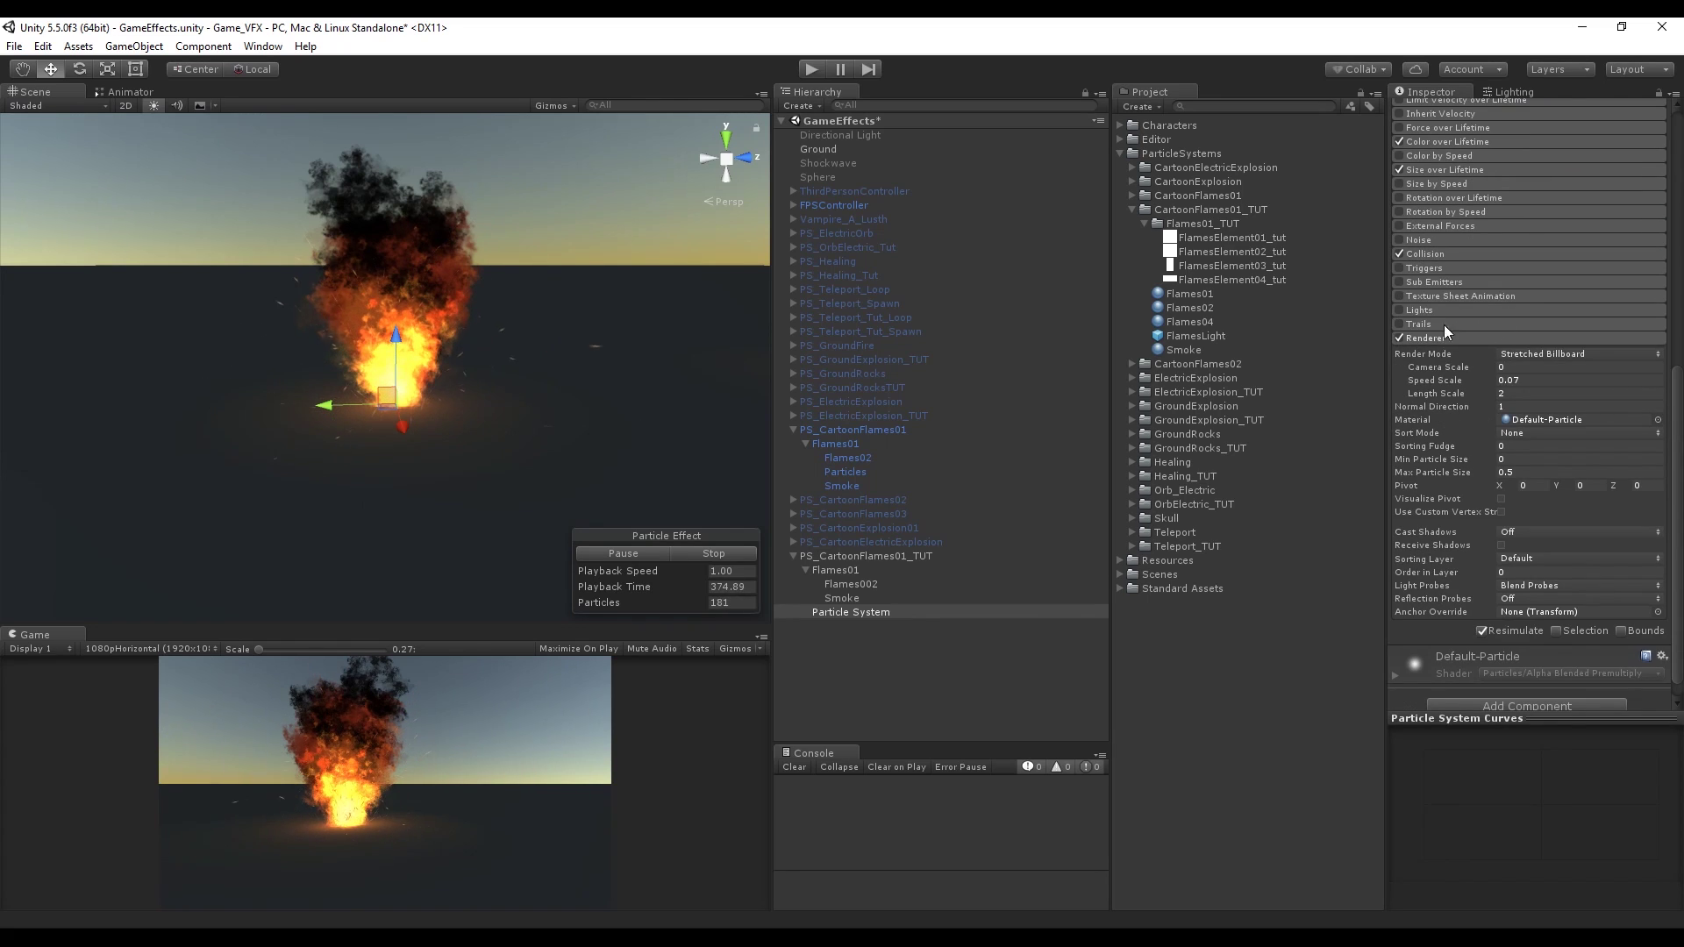
pyautogui.click(1429, 333)
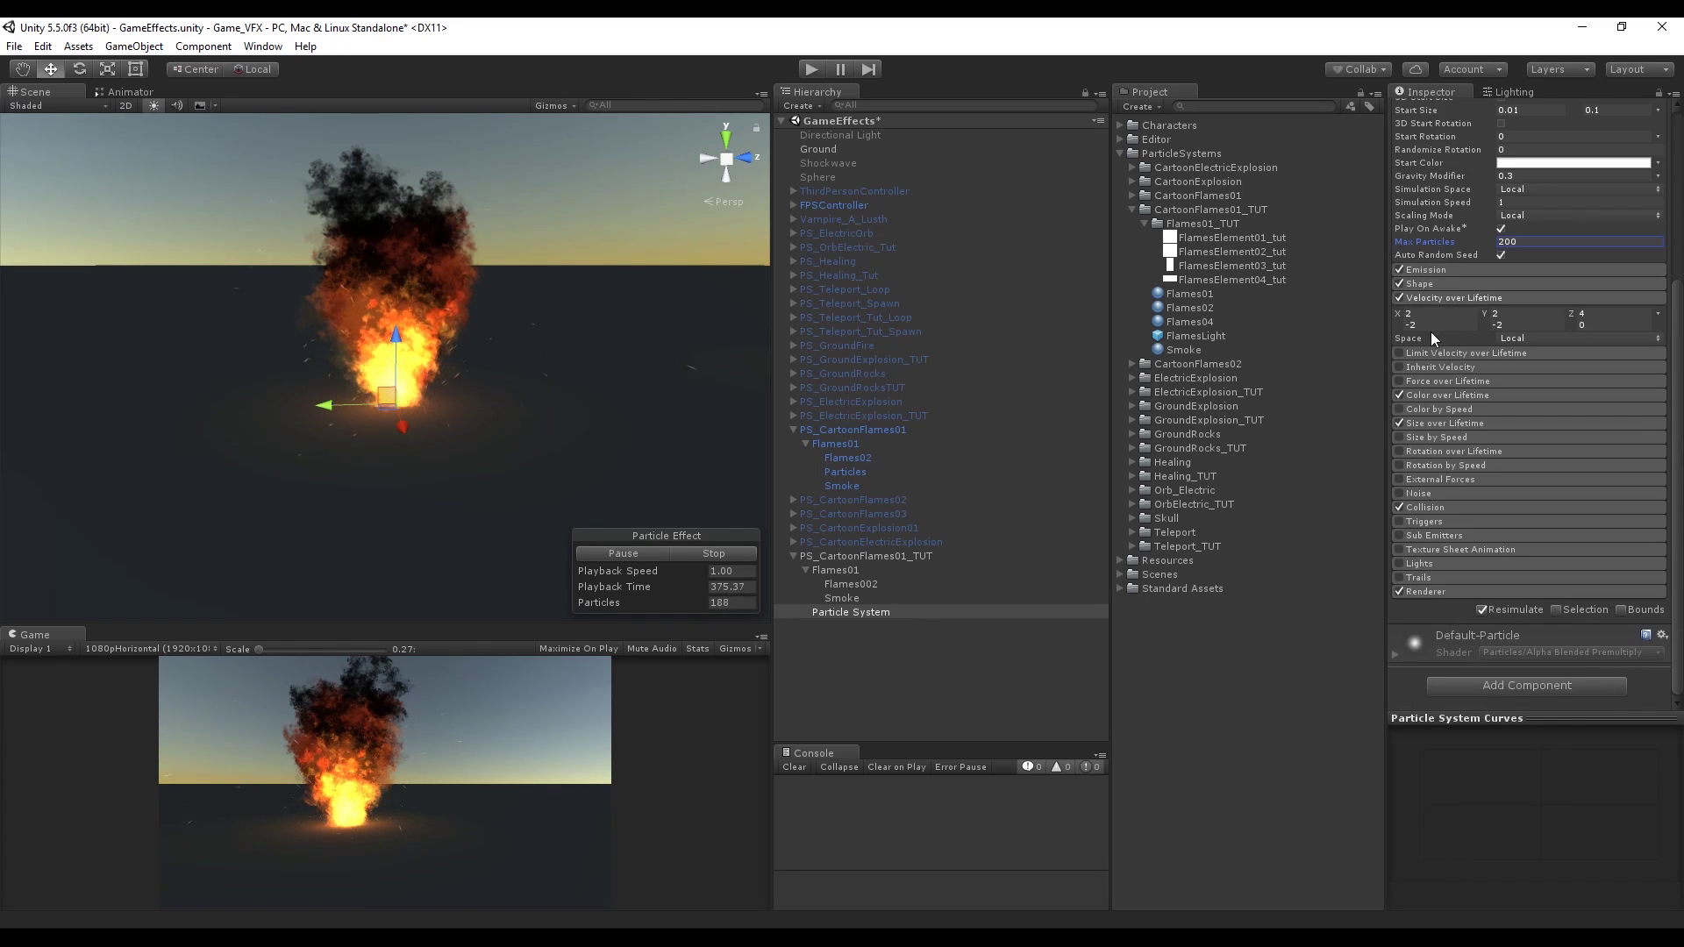
pyautogui.click(1422, 571)
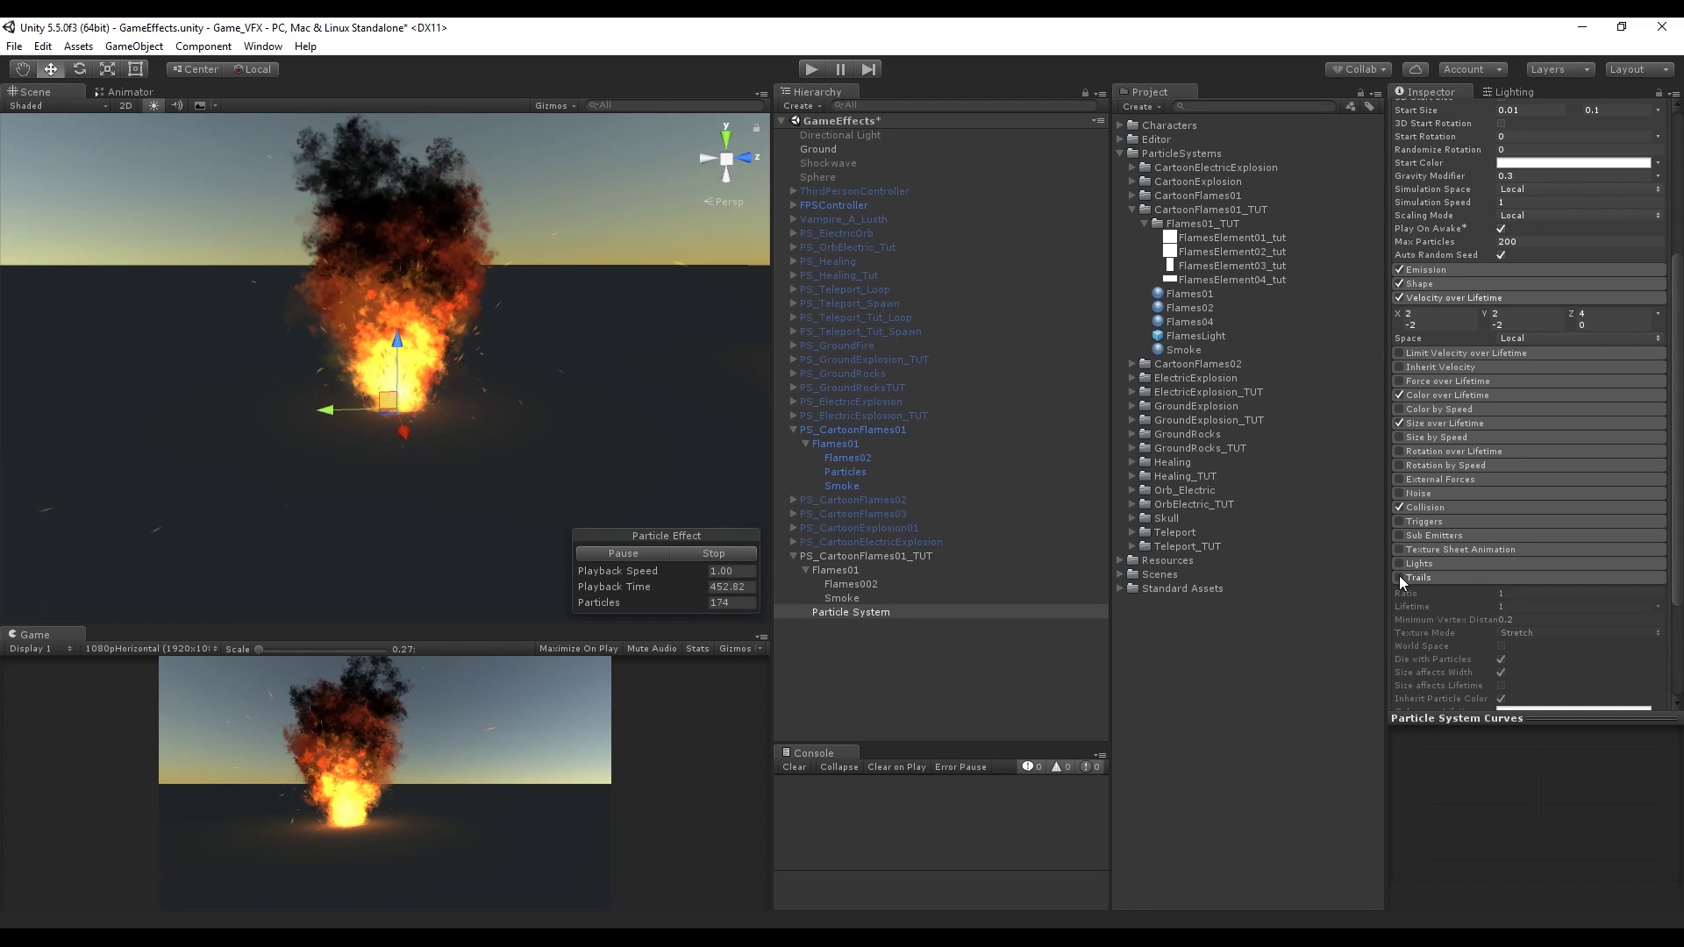
pyautogui.click(1398, 577)
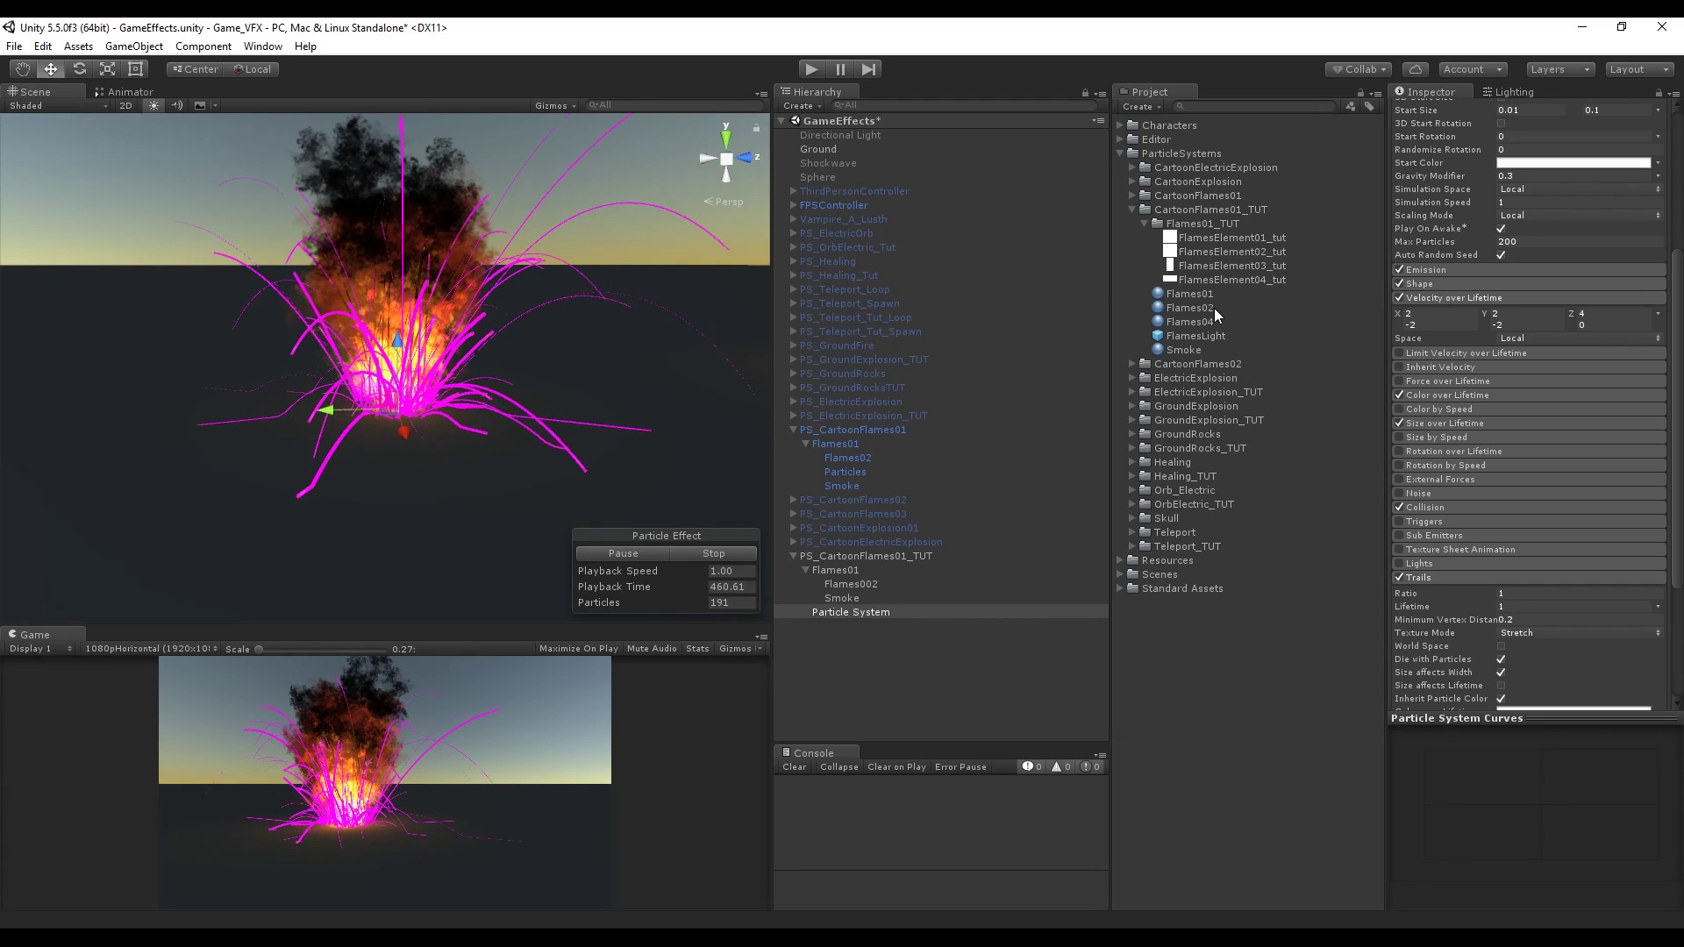
pyautogui.moveTo(828, 612); pyautogui.dragTo(830, 611)
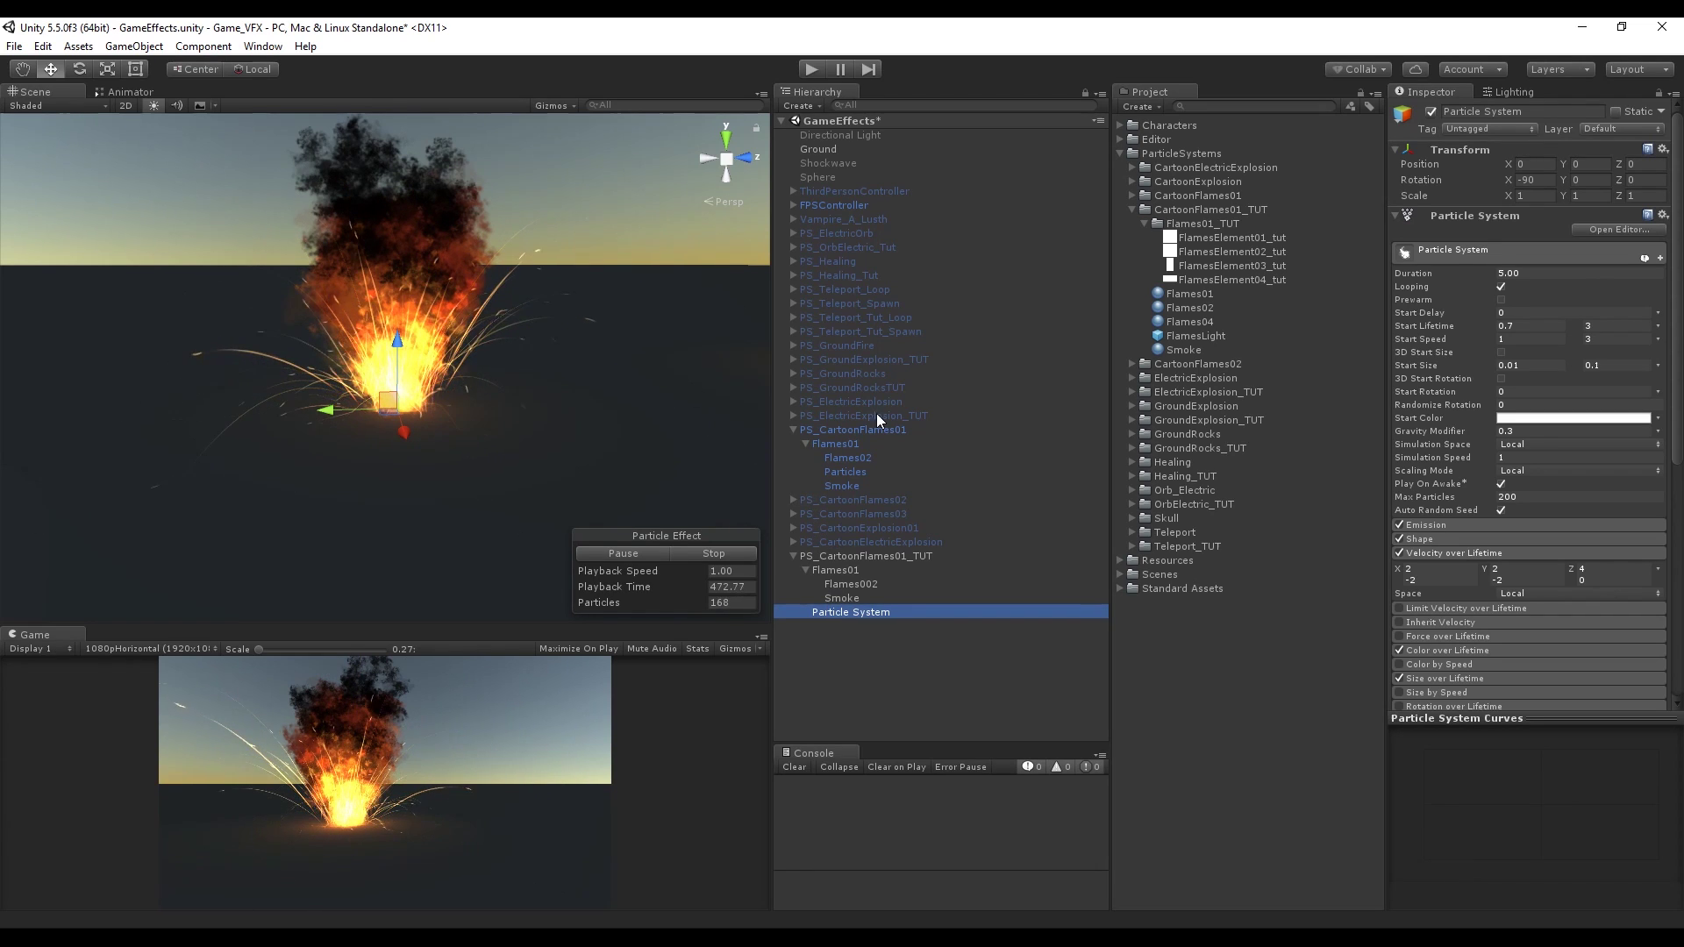
# Step: Set the trails' ratio to 0.33 and their lifetime to random between two constants, 0.5 and 1
pyautogui.scroll(-6, 1450, 549)
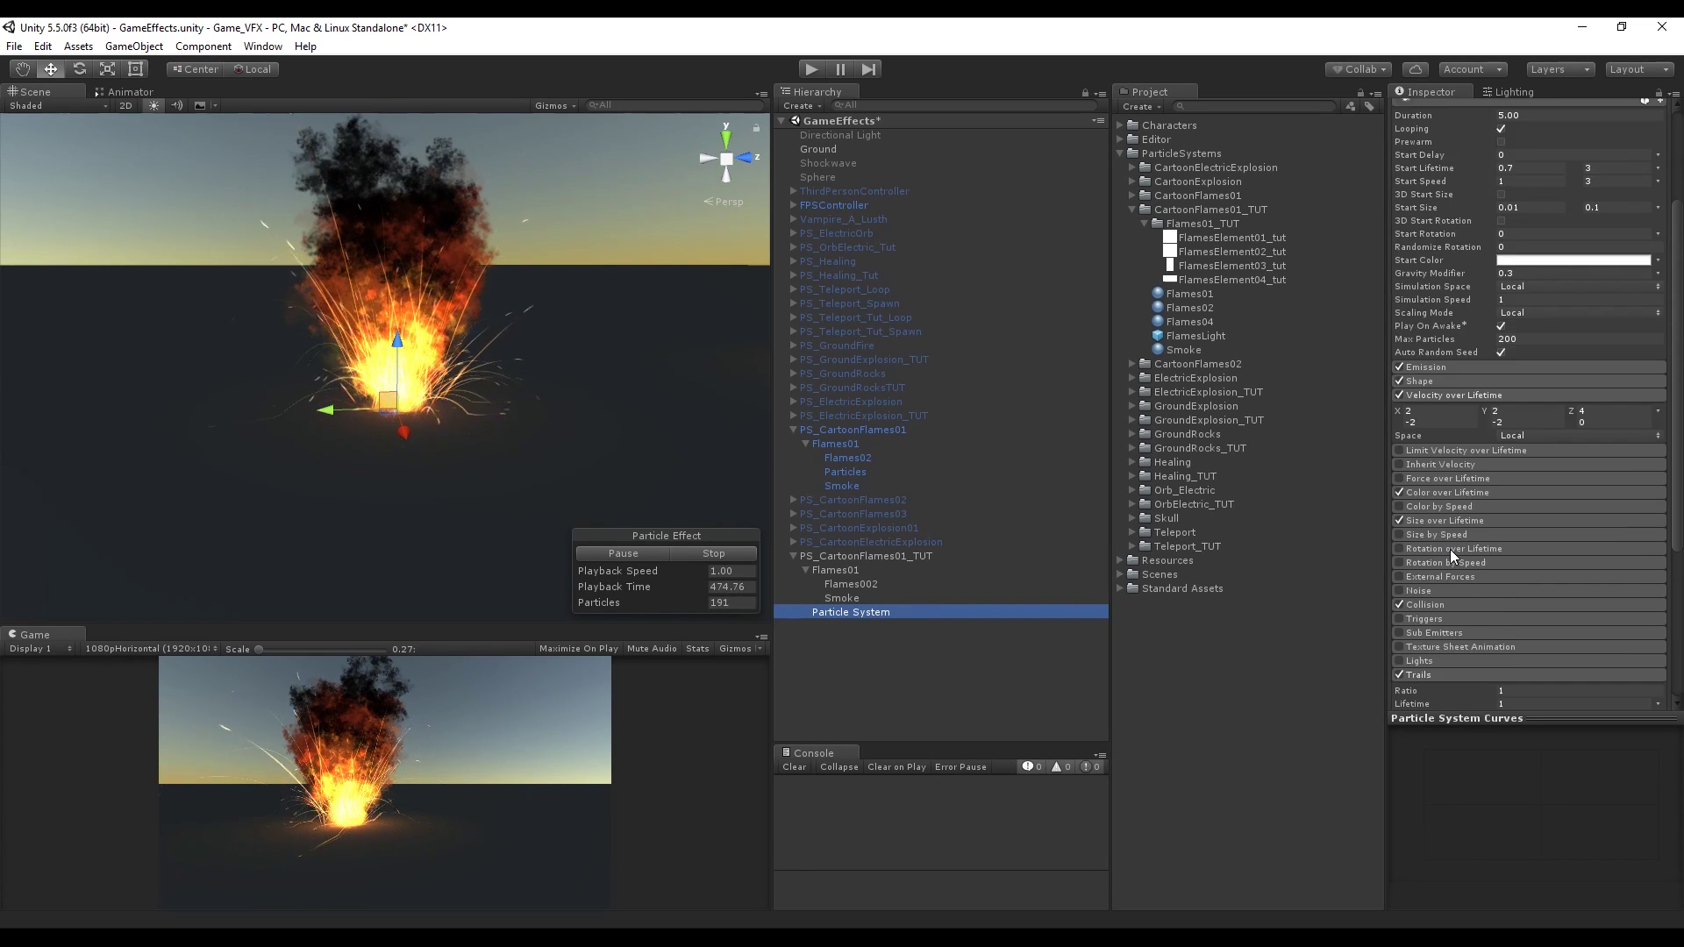
pyautogui.click(1537, 534)
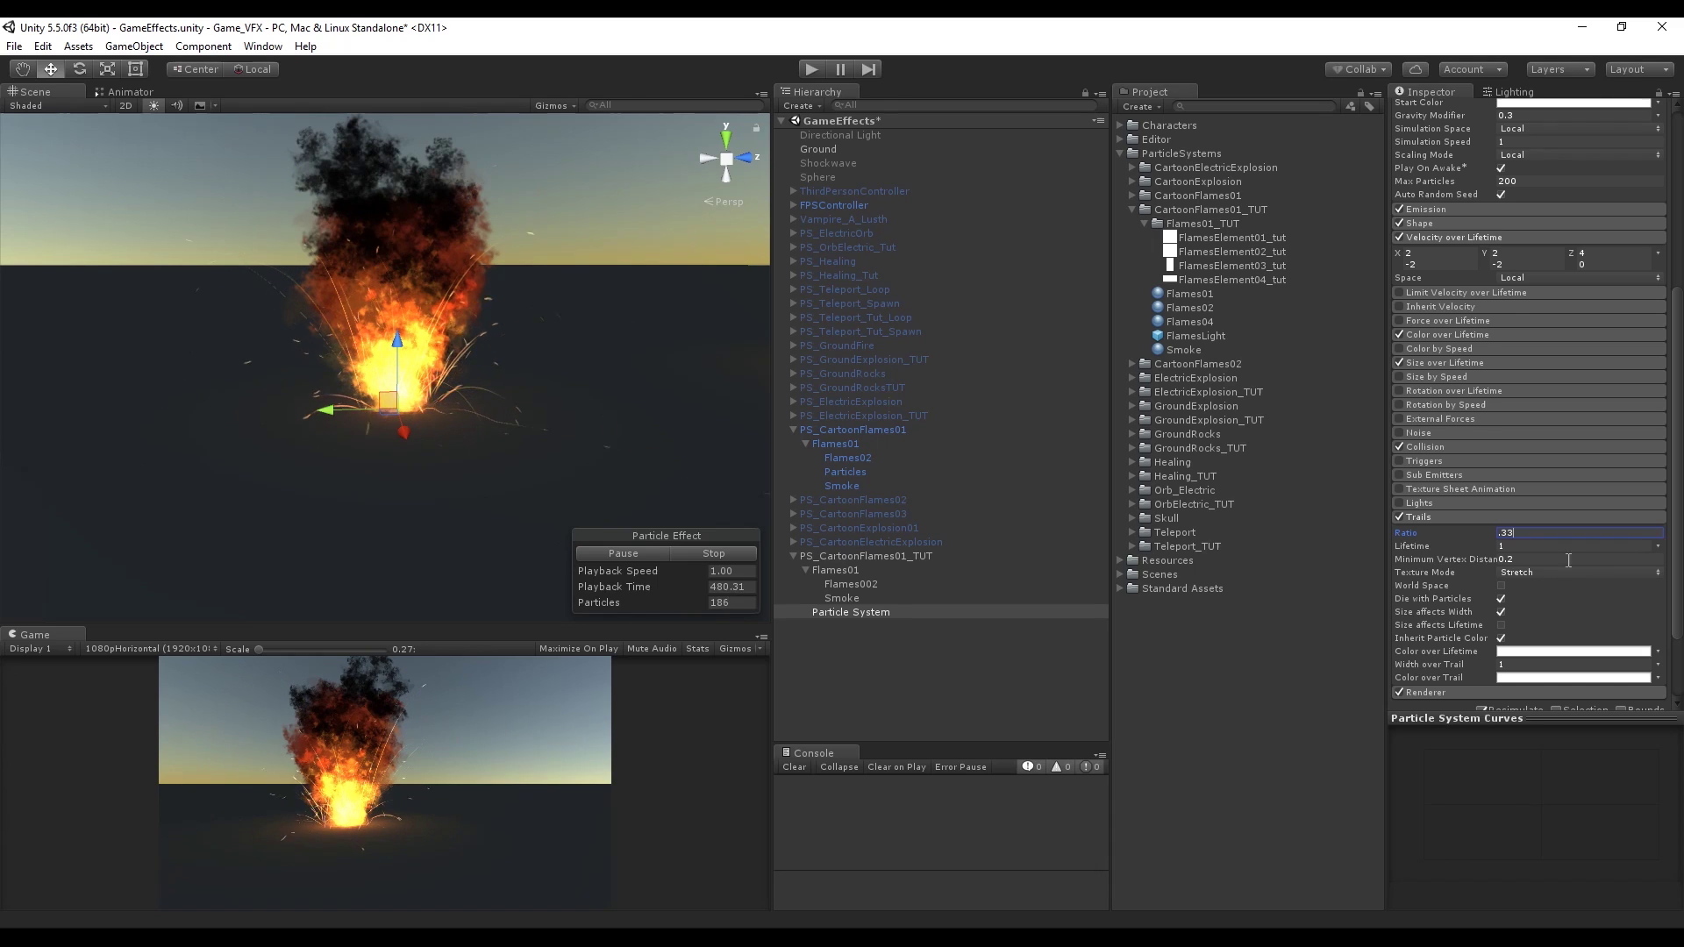
pyautogui.click(1657, 546)
pyautogui.click(1623, 605)
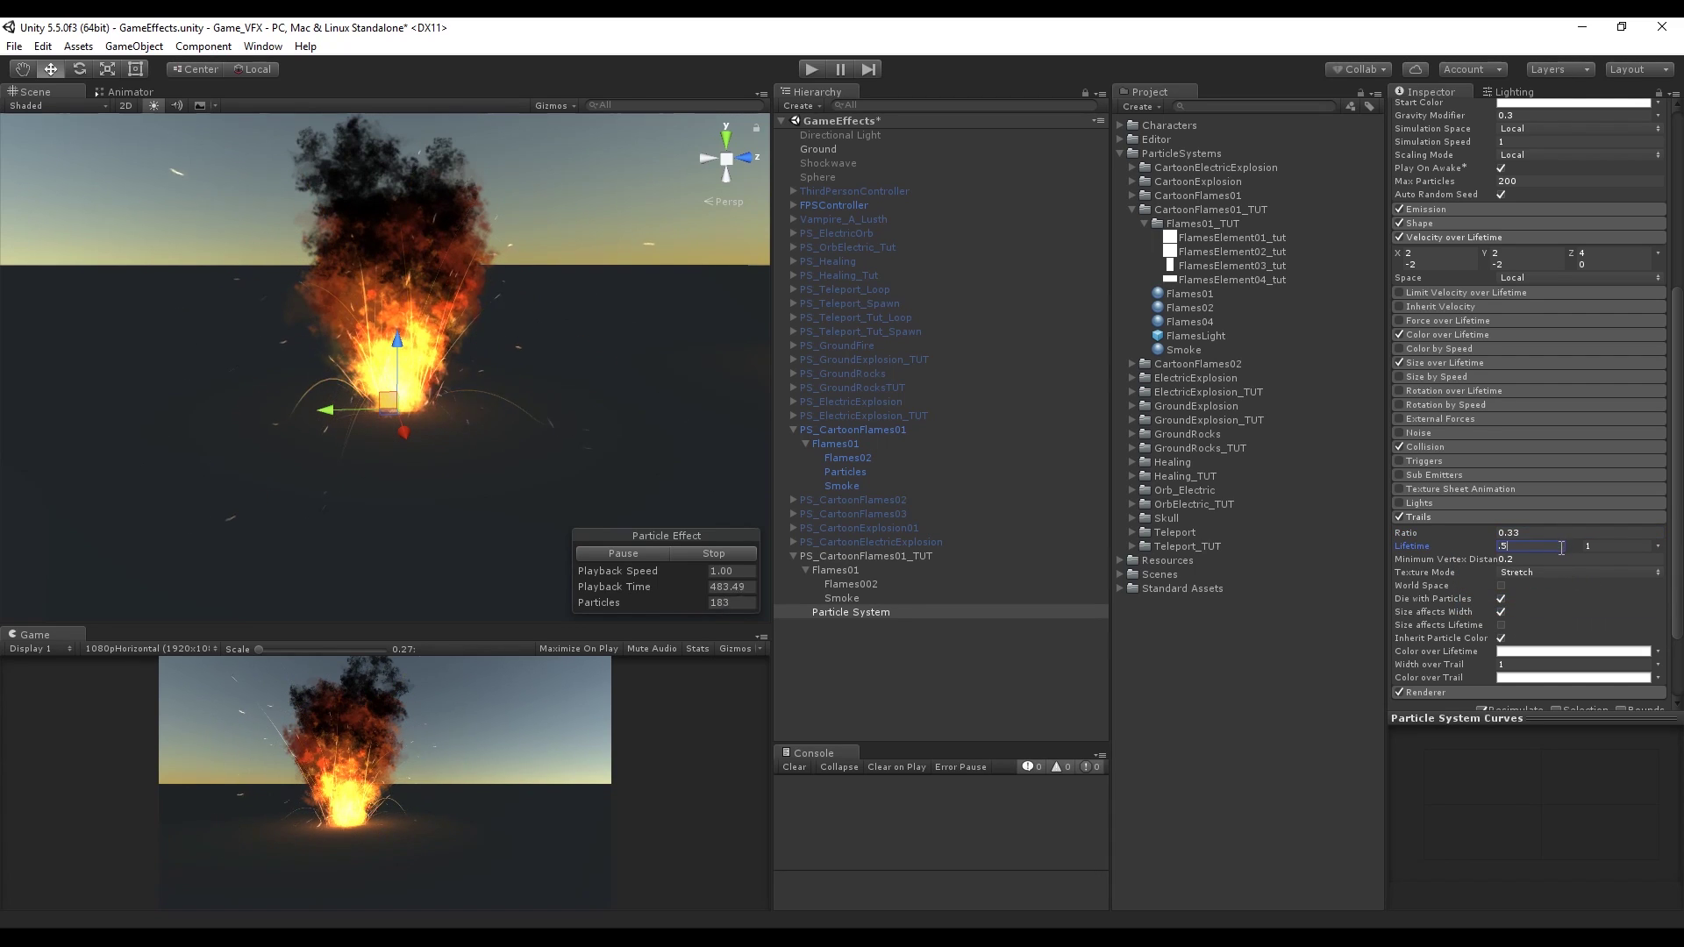
# Step: Lower the alpha of the trails' Color over Lifetime to about 171, keeping the colour white
pyautogui.scroll(-2, 1563, 609)
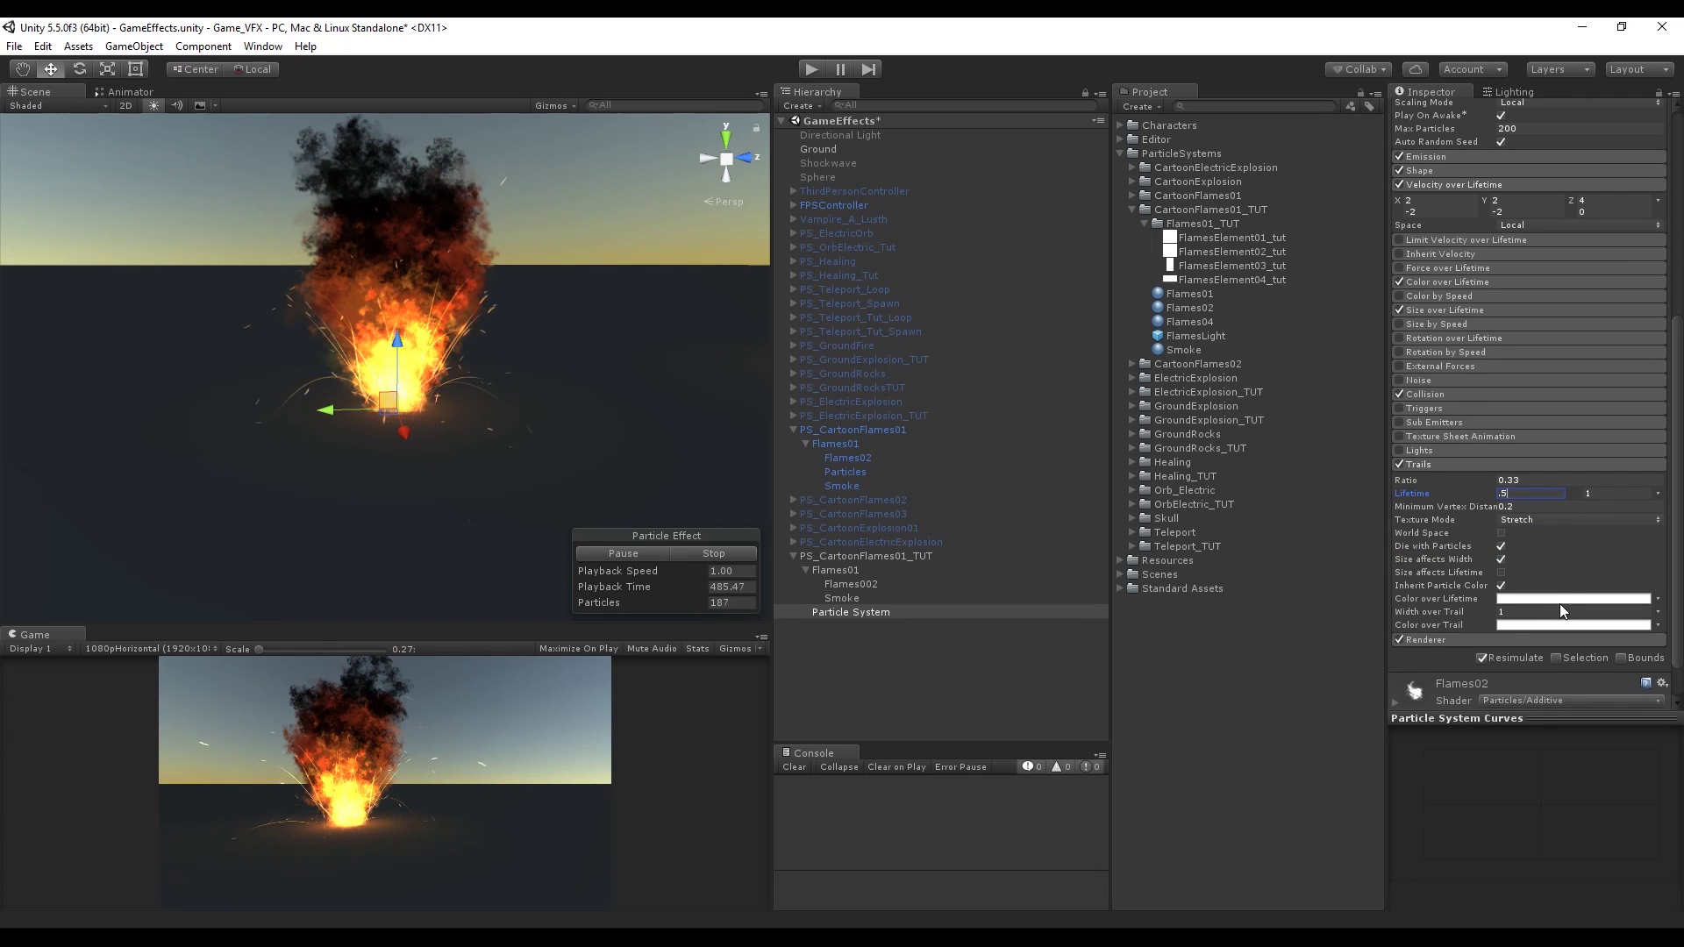
pyautogui.click(1575, 602)
pyautogui.moveTo(809, 393); pyautogui.dragTo(787, 399)
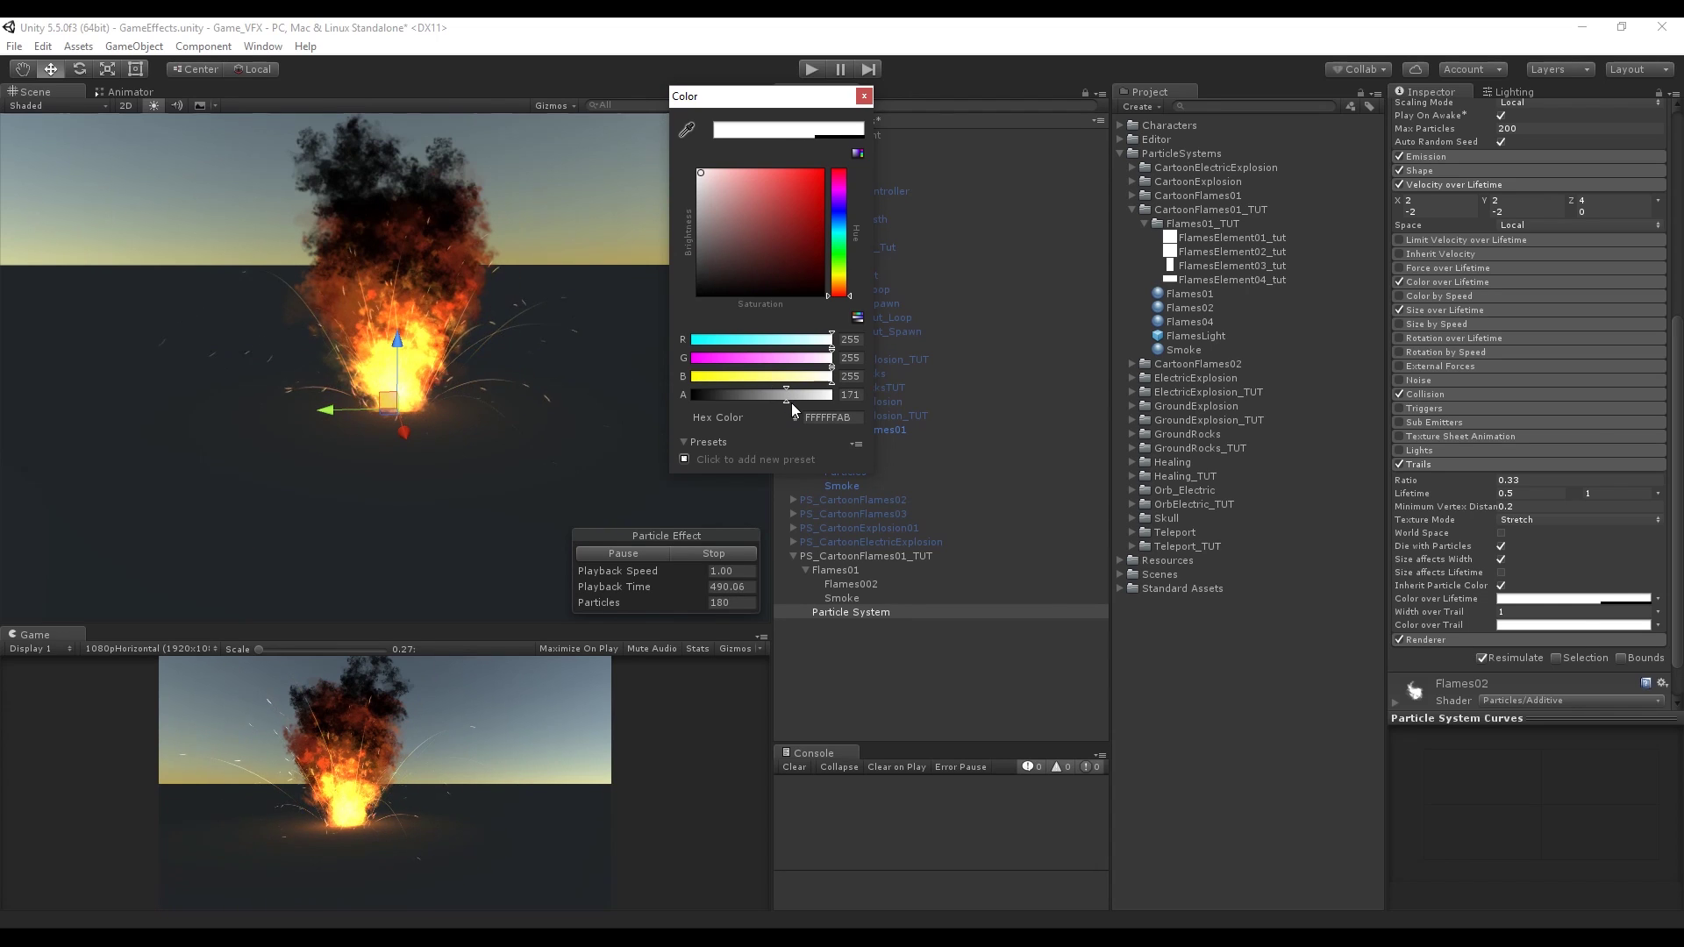
# Step: Rename the new particle system to Particles and make it a child of Flames01 in PS_CartoonFlames01_TUT
pyautogui.click(834, 614)
pyautogui.scroll(10, 1445, 213)
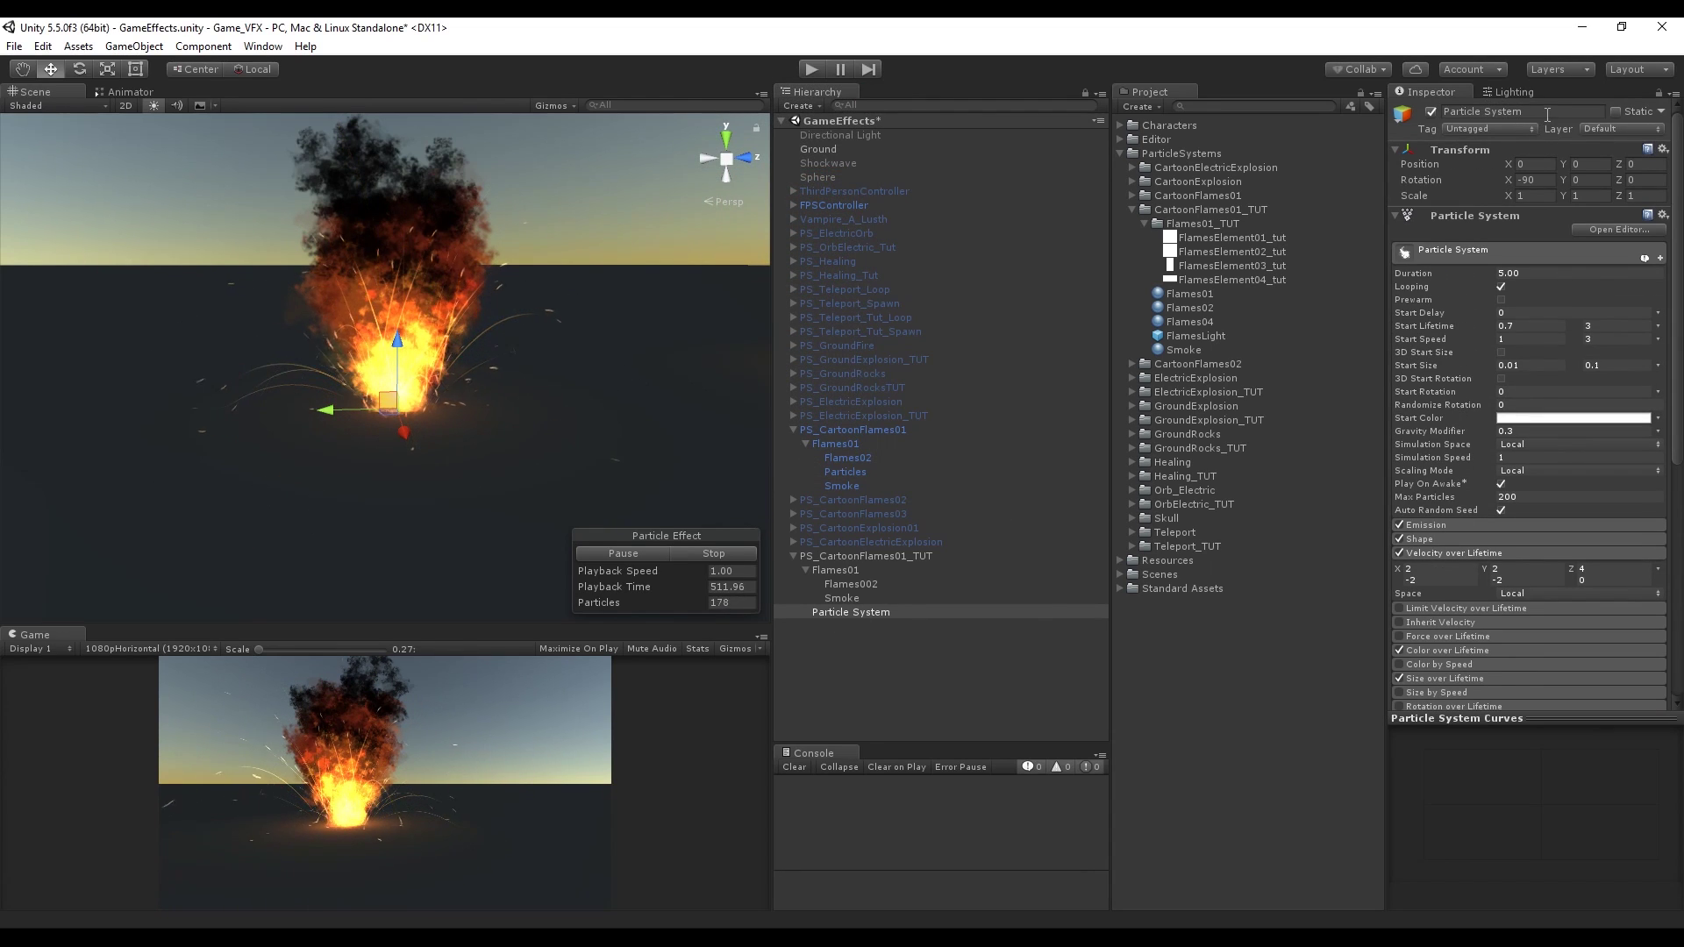
pyautogui.write('s')
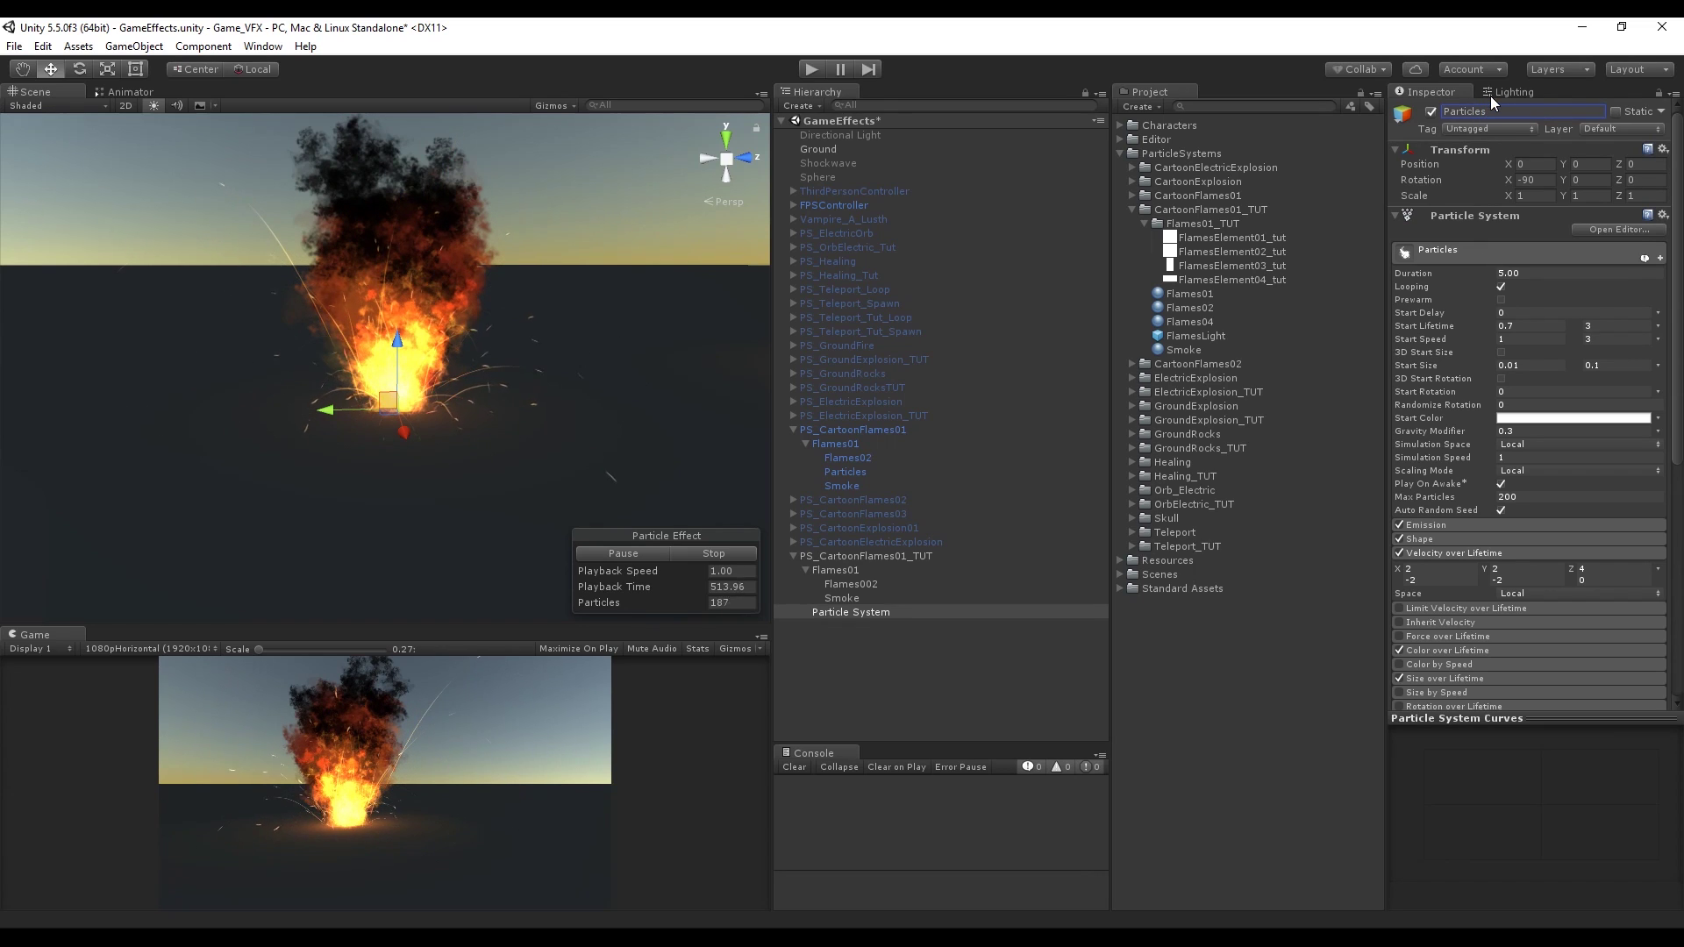
pyautogui.moveTo(815, 616); pyautogui.dragTo(834, 570)
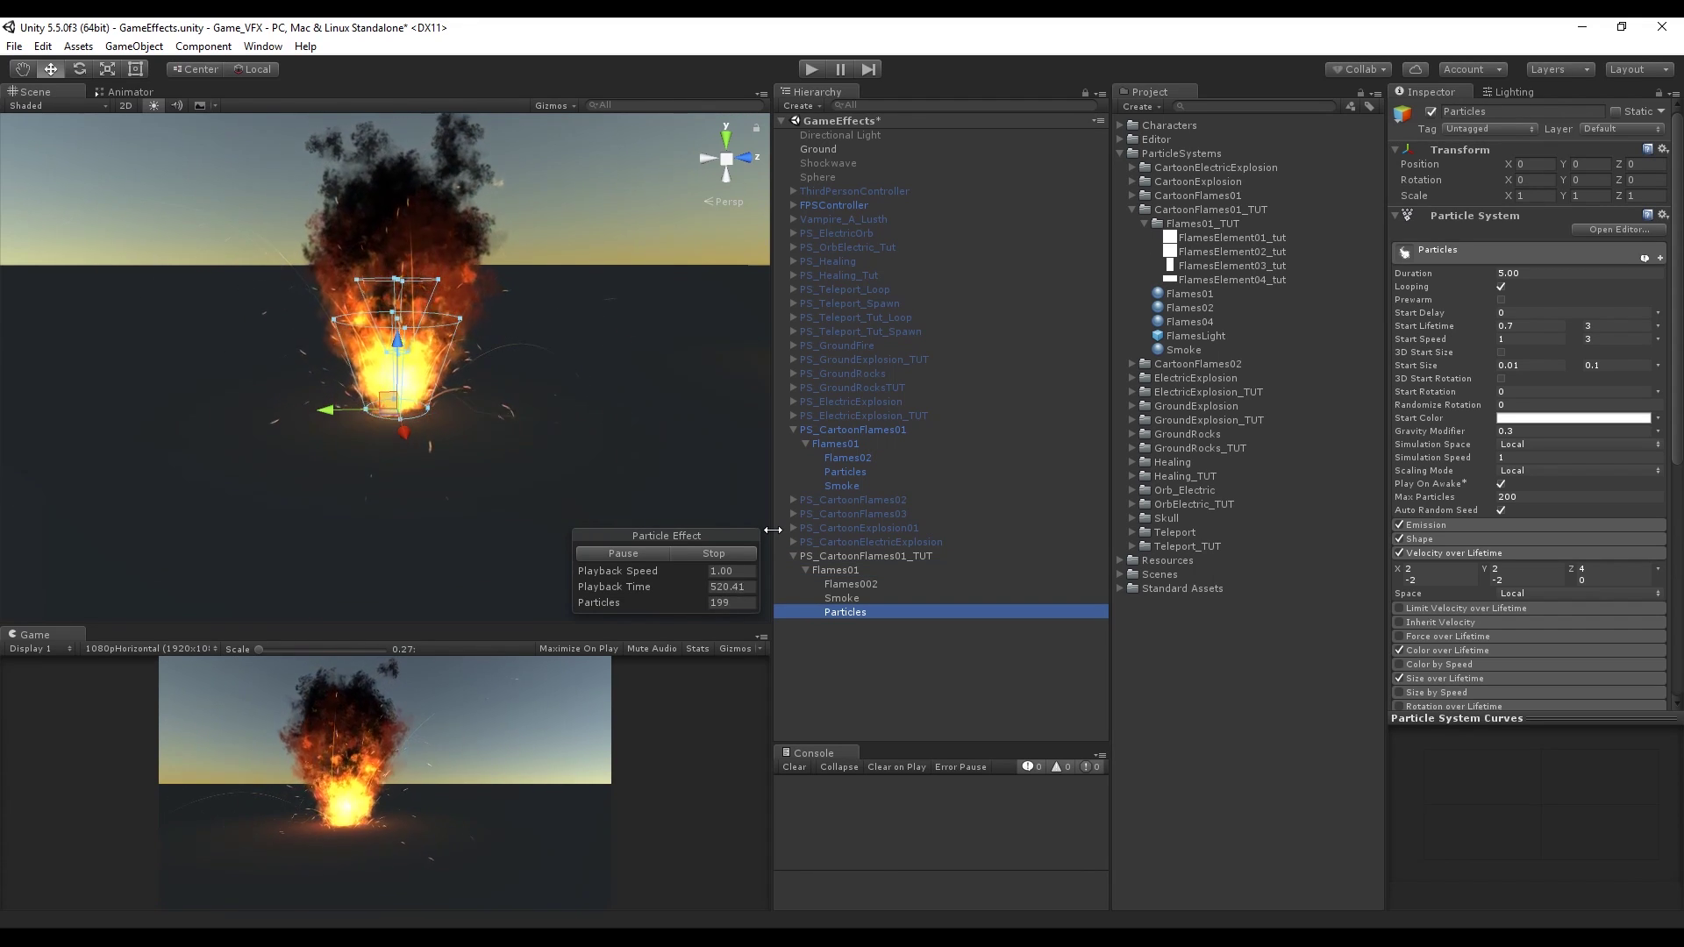
# Step: Test the flames effect in Play mode, stop playback and switch the Scene view to 2D
pyautogui.hotkey('ctrl', 'p')
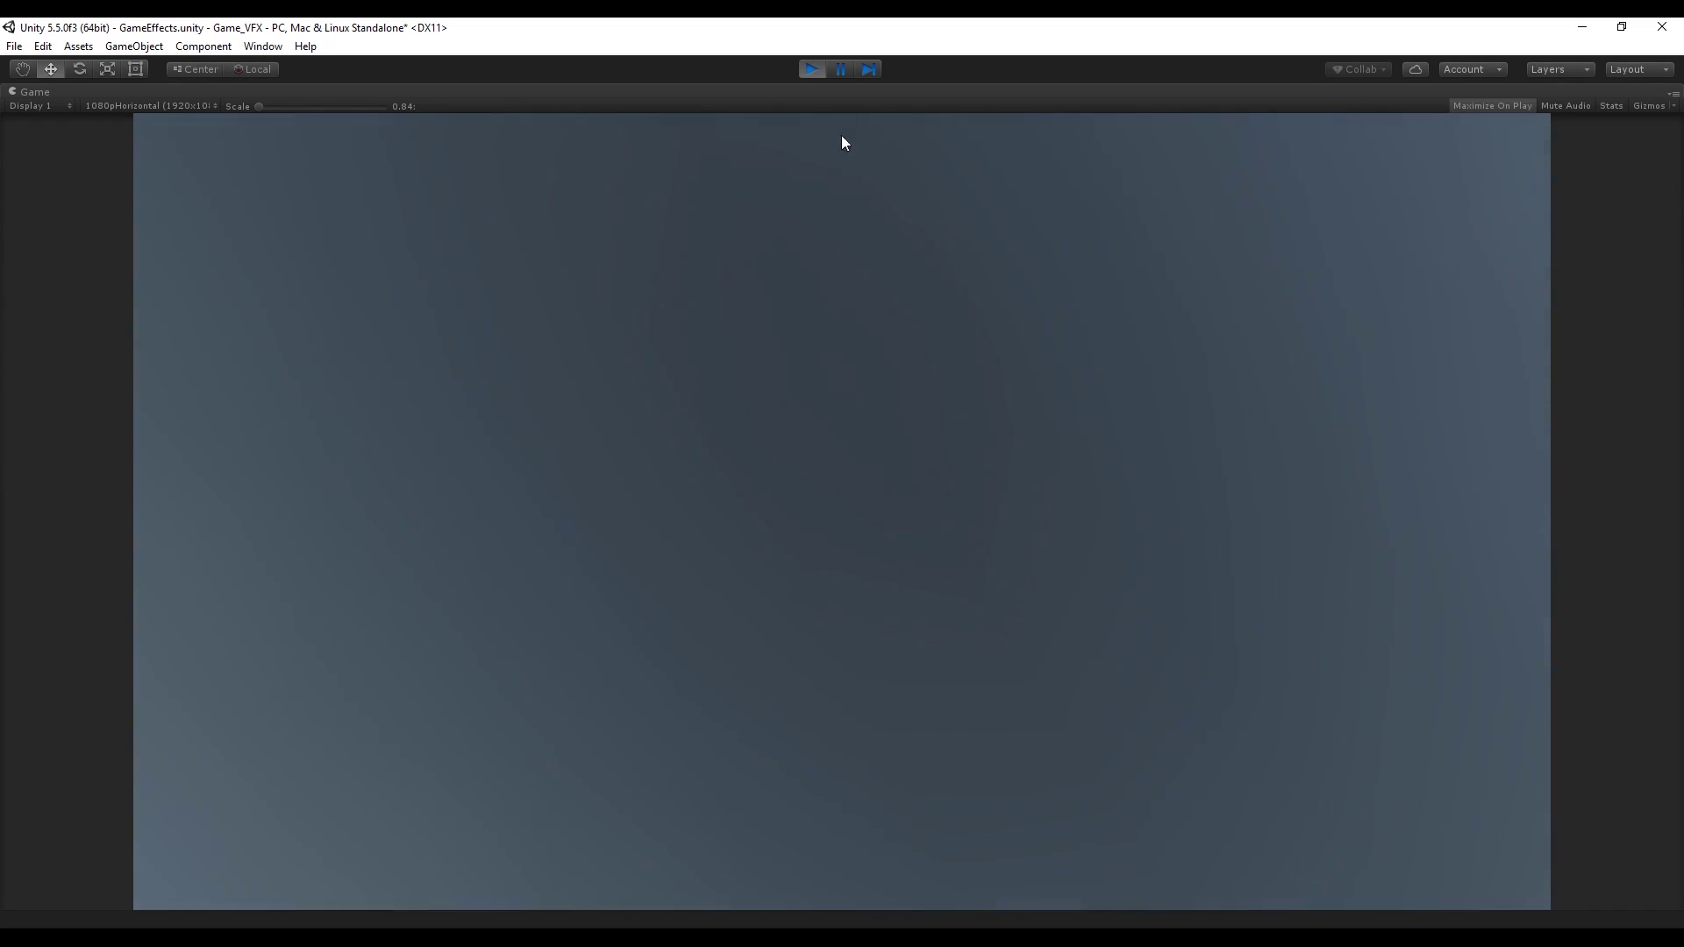
pyautogui.click(814, 67)
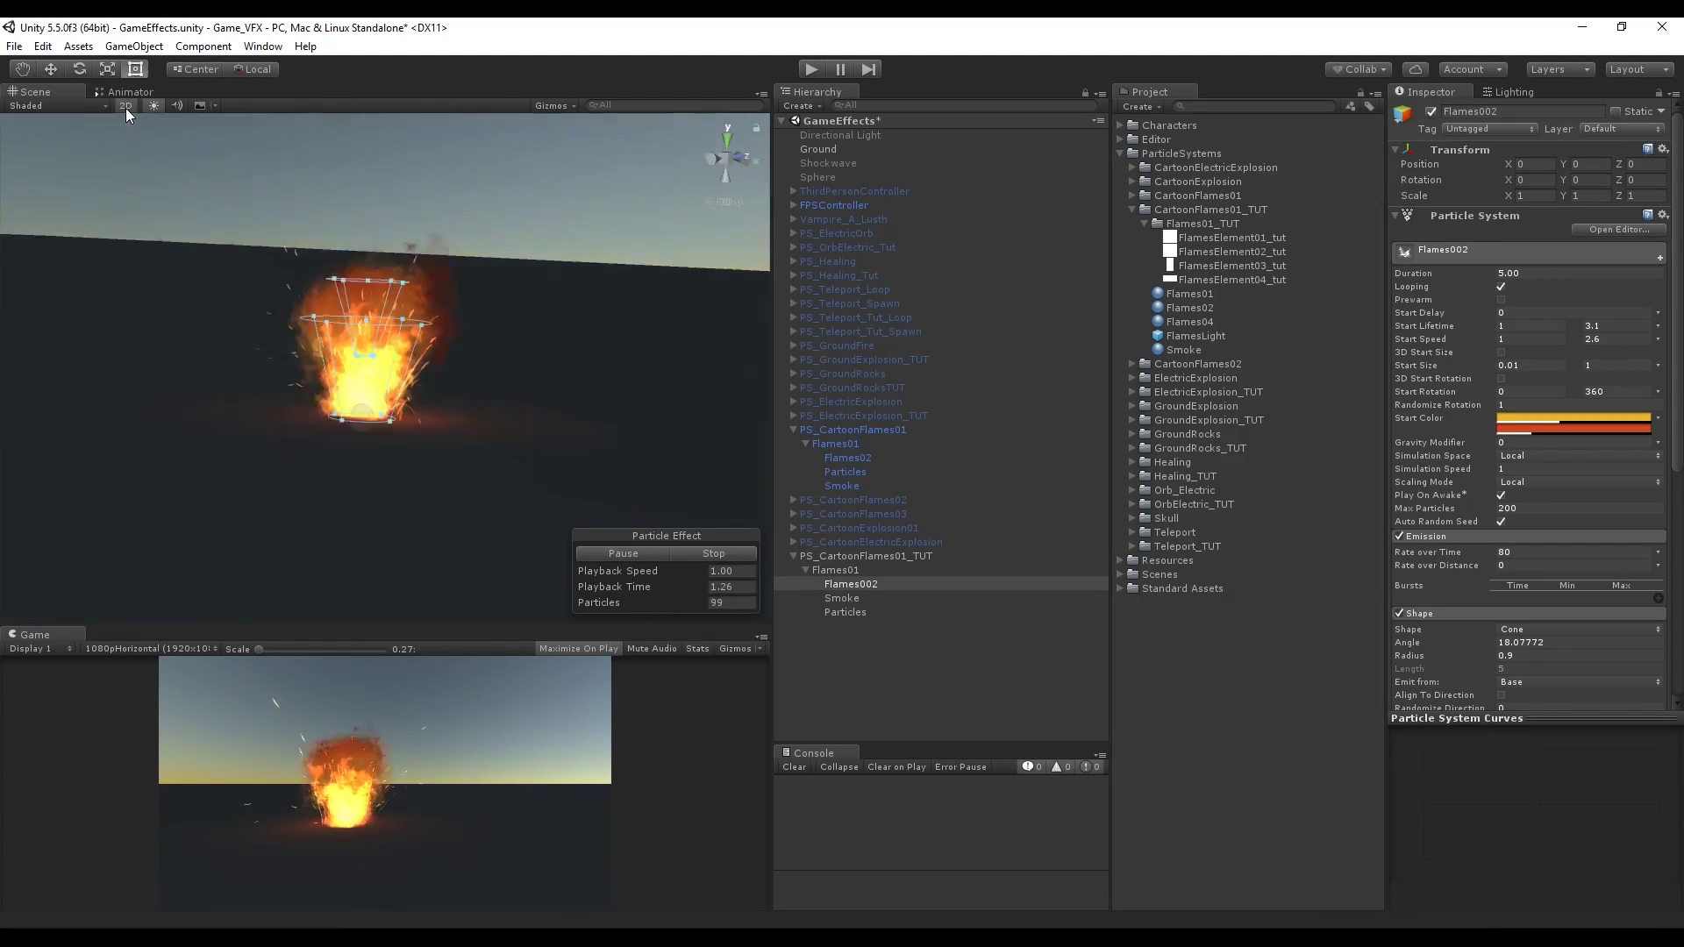
pyautogui.click(125, 108)
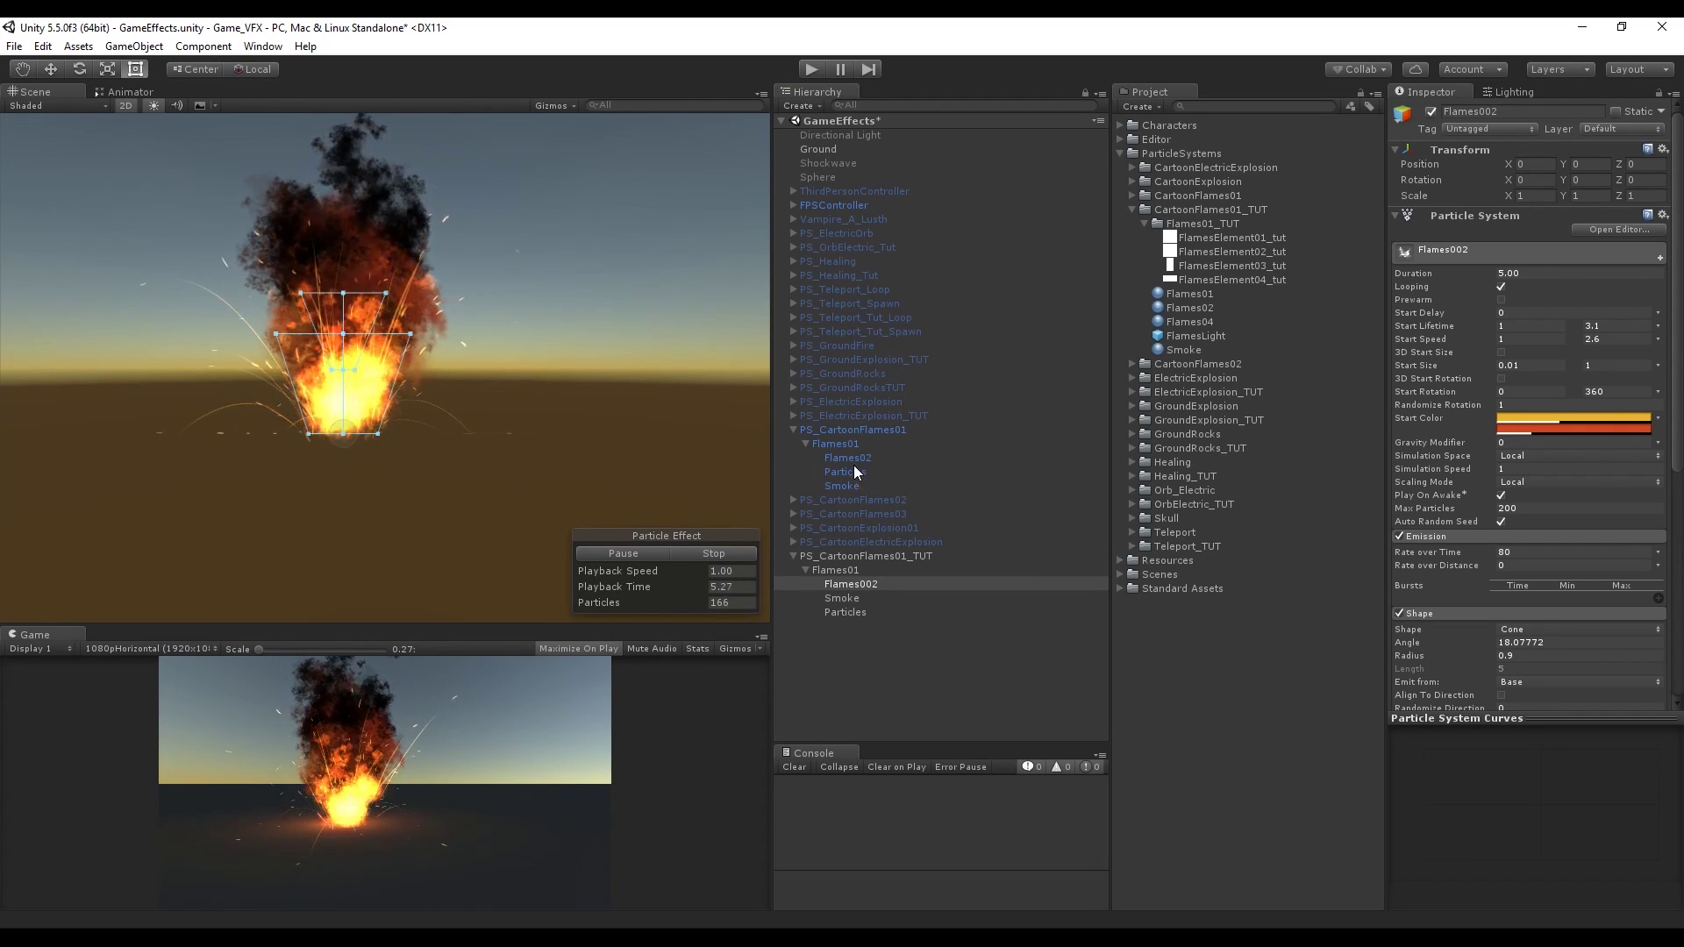
# Step: Select the original Flames01 under PS_CartoonFlames01 and stop its particle preview
pyautogui.click(849, 432)
pyautogui.click(838, 441)
pyautogui.click(715, 553)
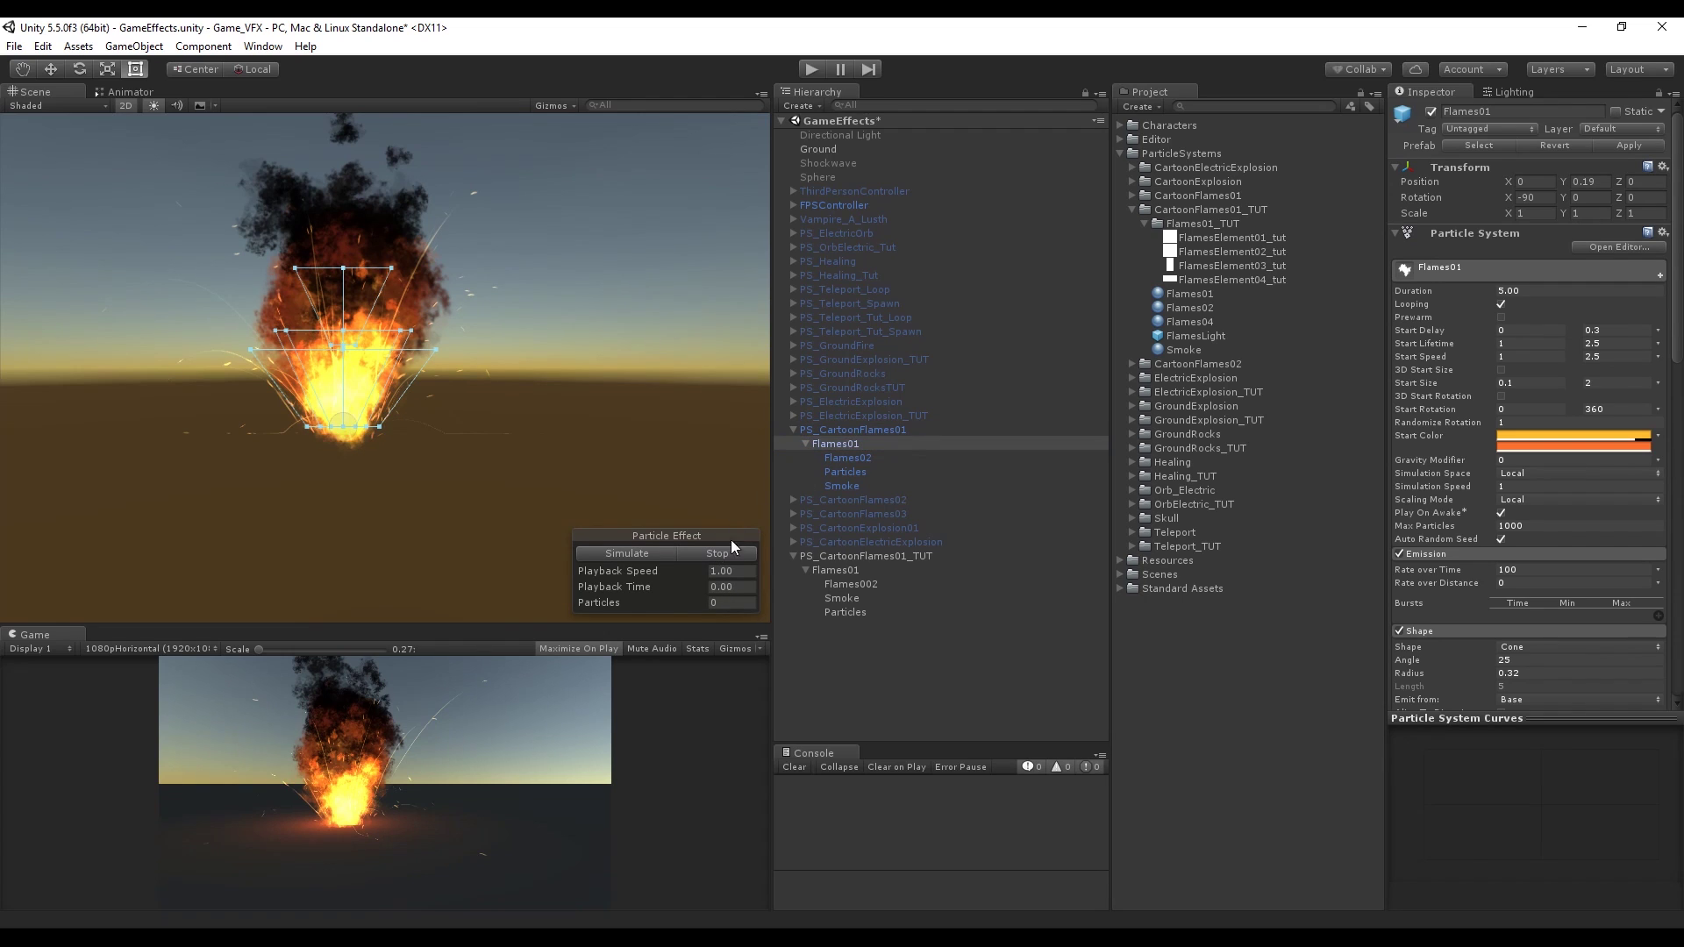